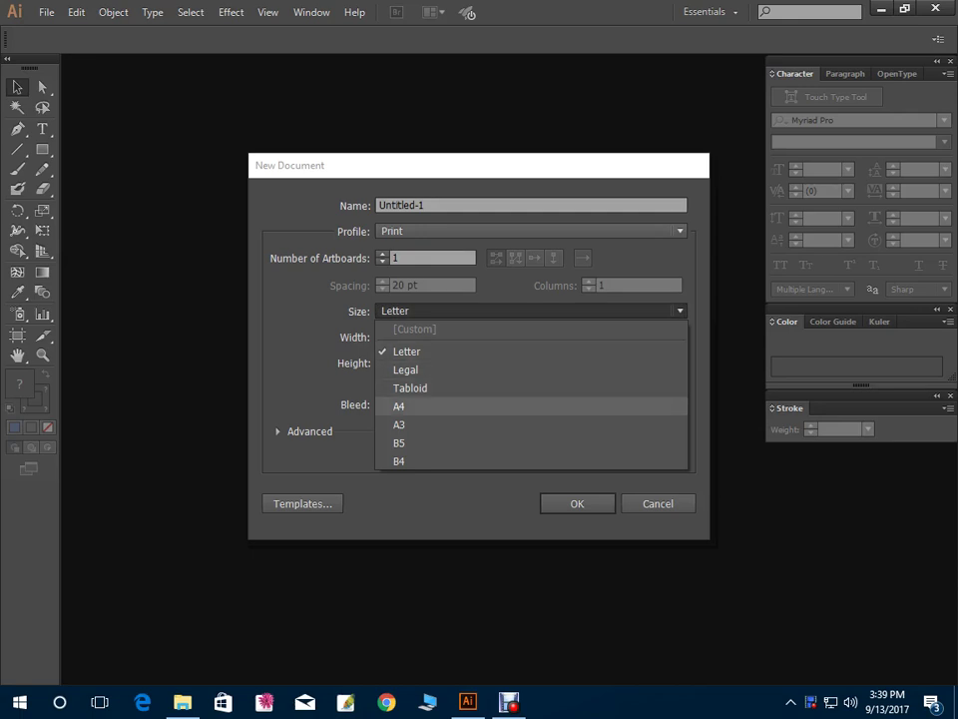
Choose A4 as the page size for the new print document
key("Return")
key("Return")
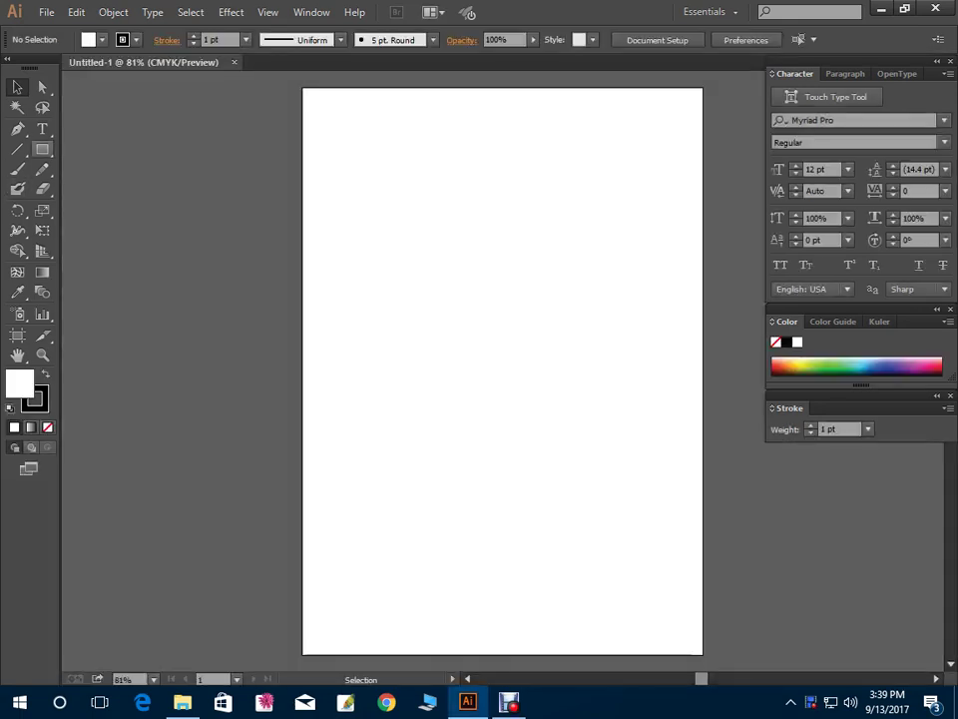
Draw a large rectangle on the page and switch the rulers to inches
key("m")
left_click_drag(354, 164, 654, 573)
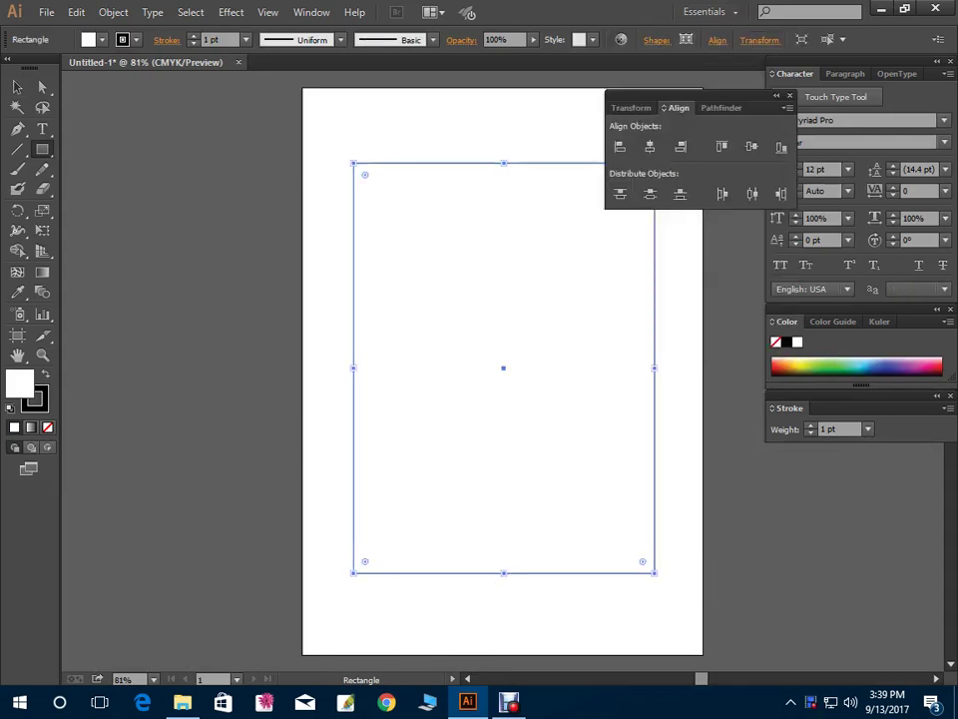
left_click_drag(689, 95, 172, 324)
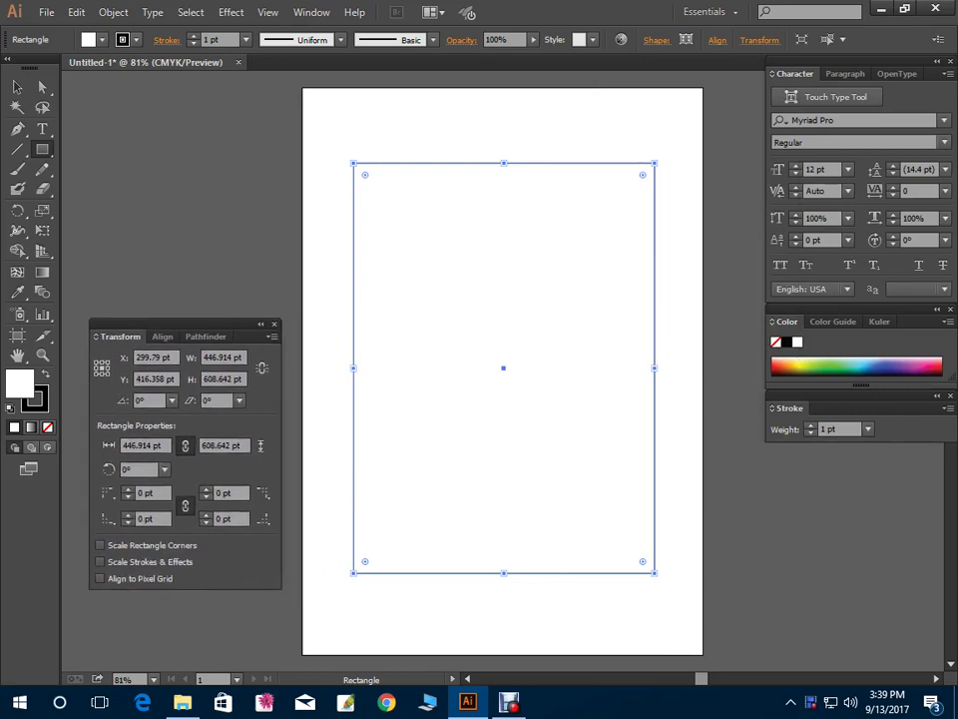
key("ctrl+r")
right_click(432, 76)
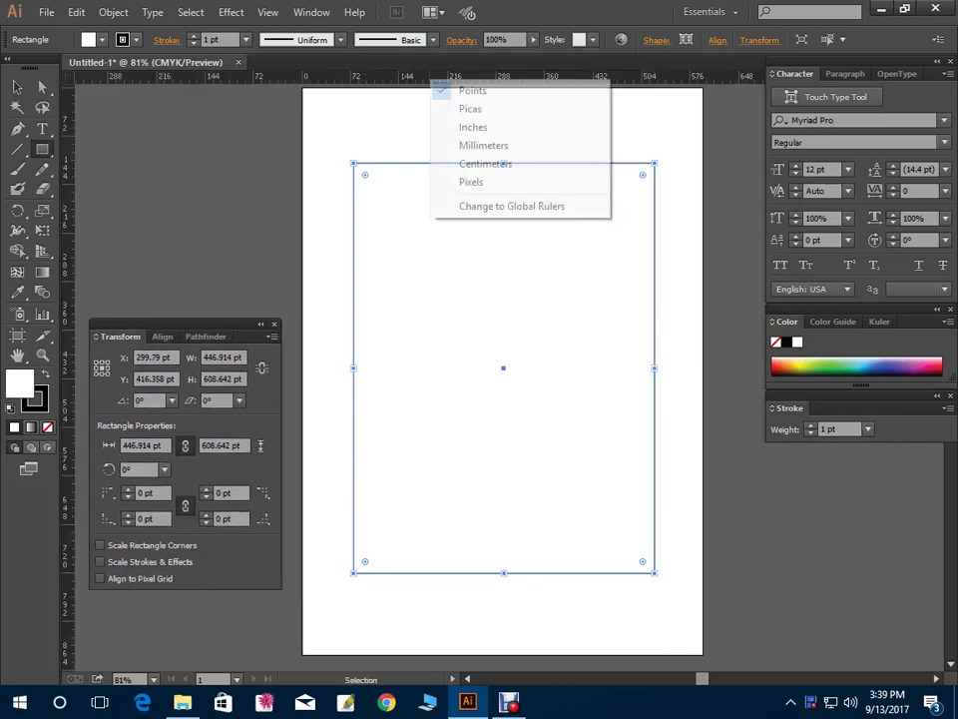
left_click(444, 125)
Size the rectangle to 7 in wide by 10 in tall in Transform
left_click(224, 357)
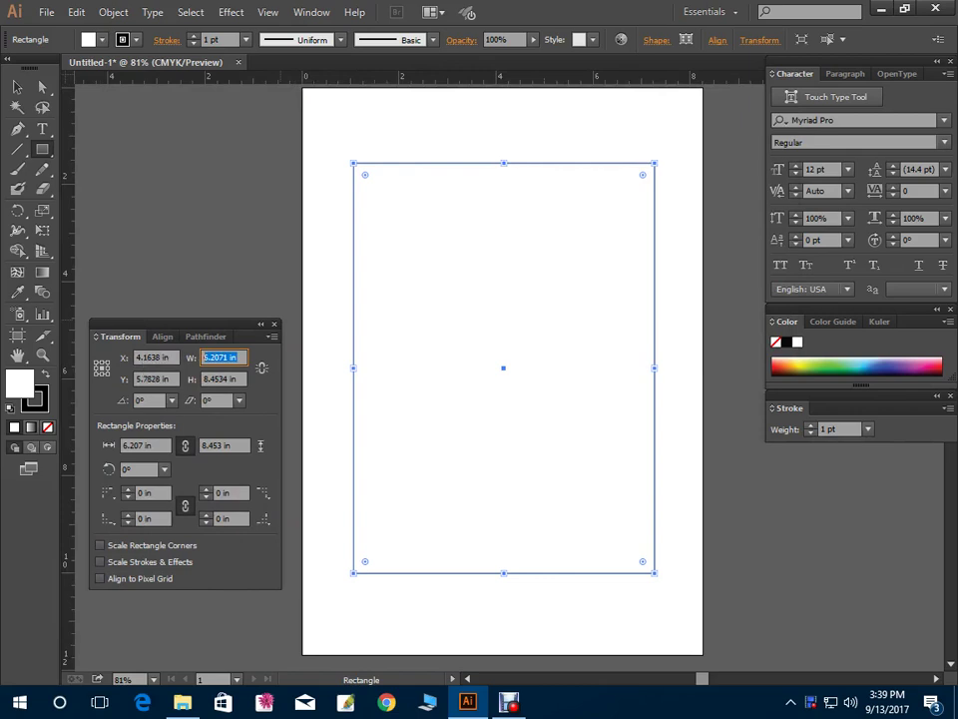
type("7")
key("Tab")
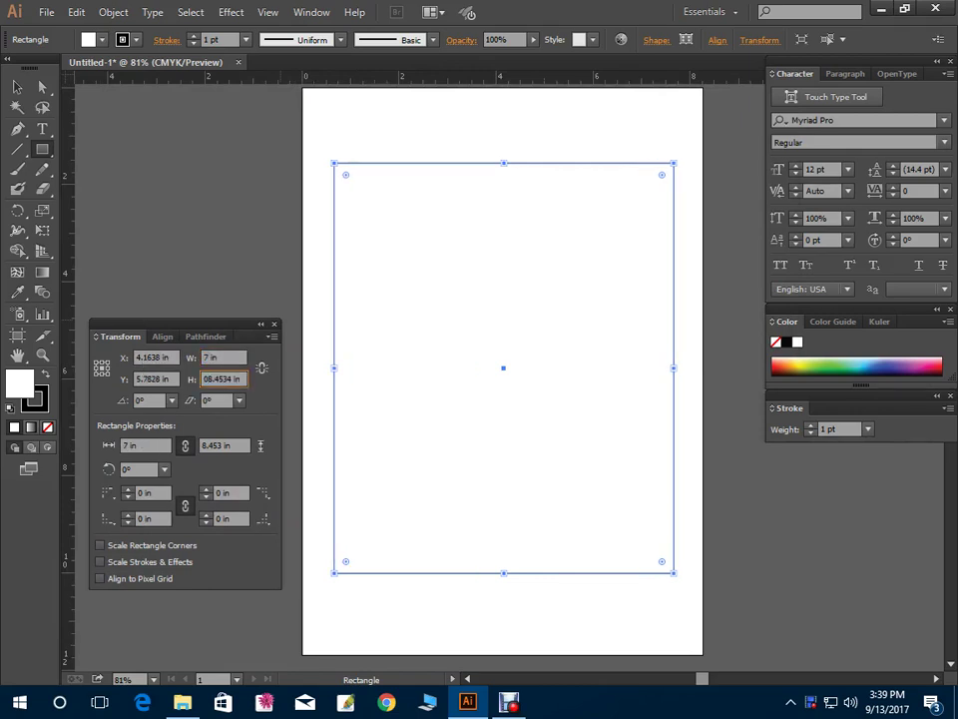
key("Tab")
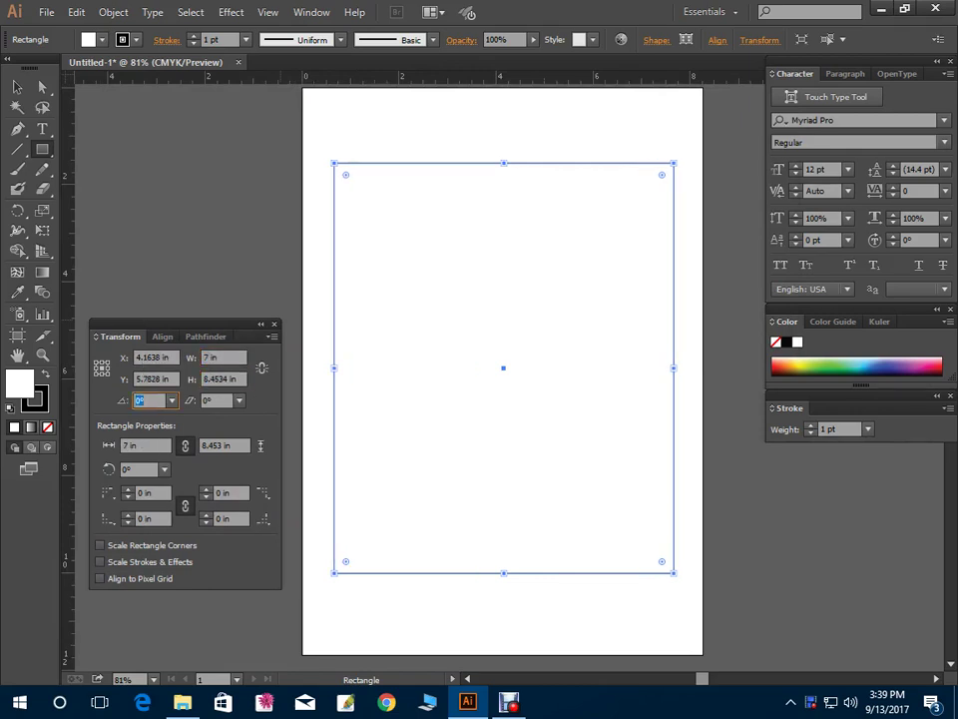
left_click(225, 379)
type("10 in")
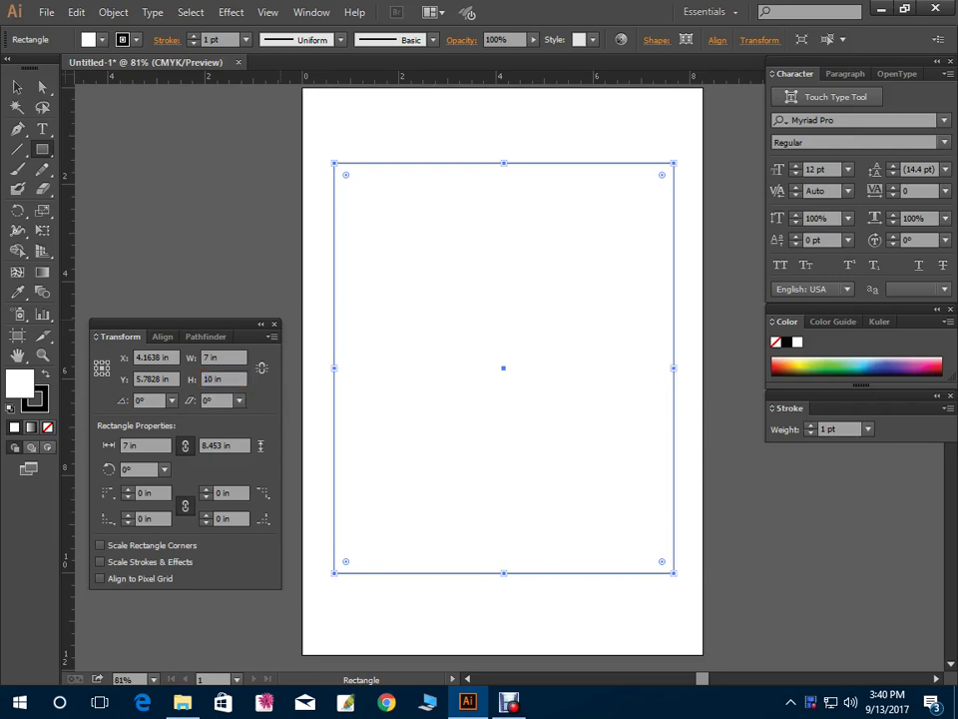
key("Return")
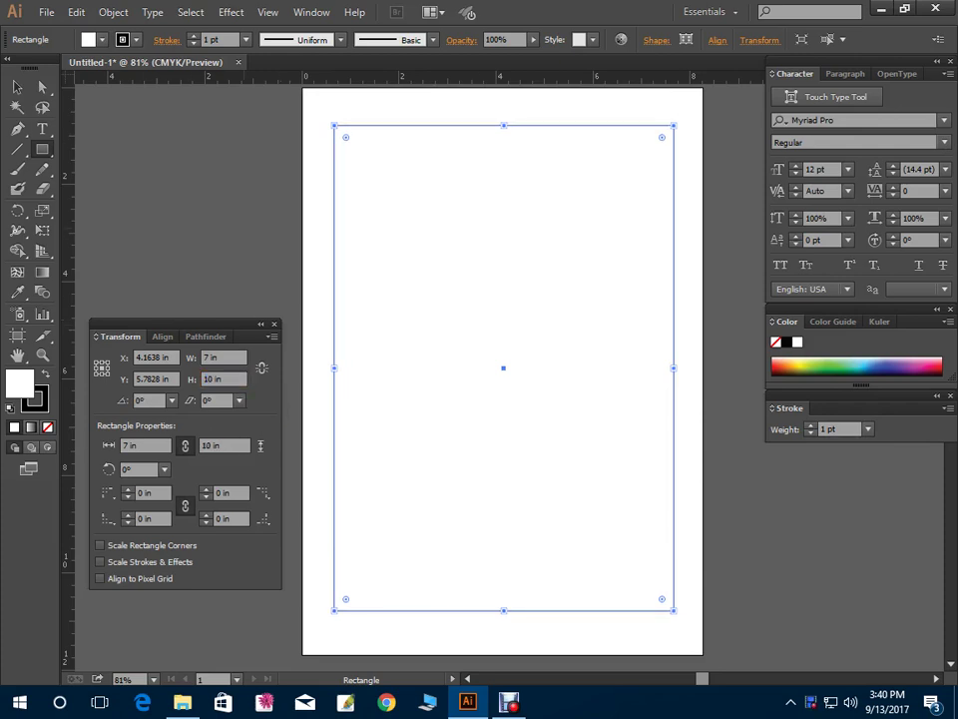
left_click_drag(200, 323, 167, 402)
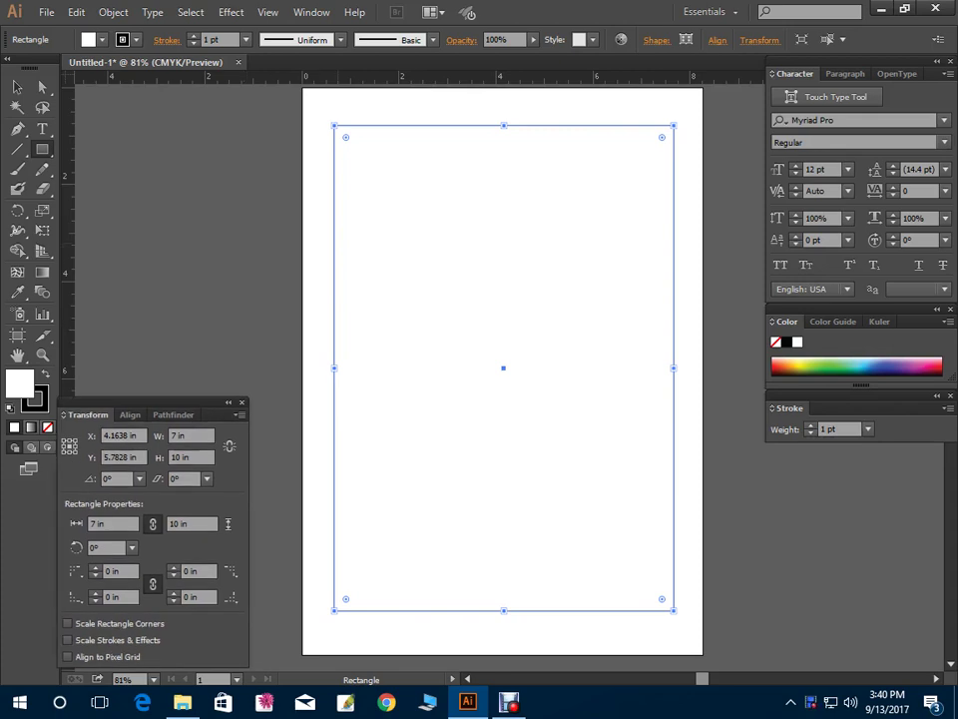
Select the rectangle, undo an accidental corner rounding, and clear the selection
left_click(17, 87)
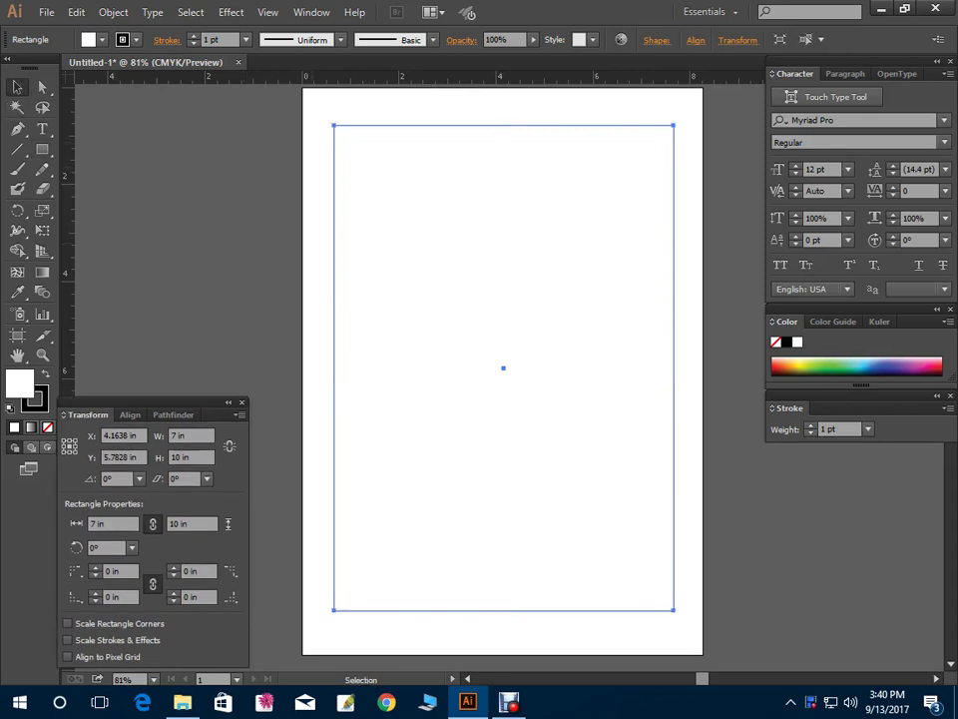
left_click_drag(316, 159, 380, 256)
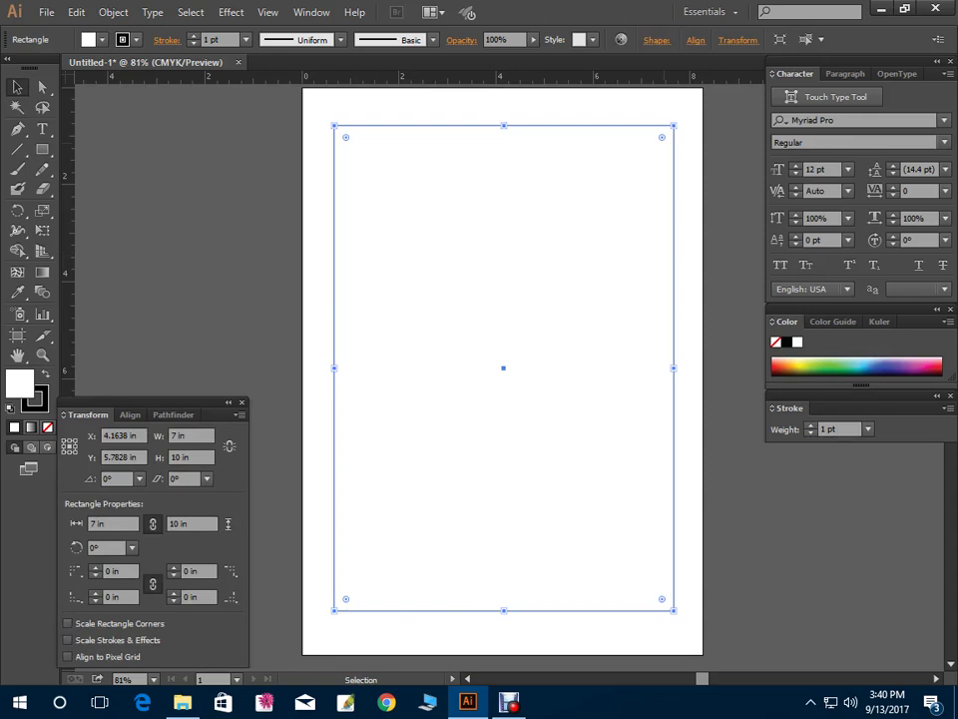
left_click_drag(662, 137, 642, 158)
key("ctrl+z")
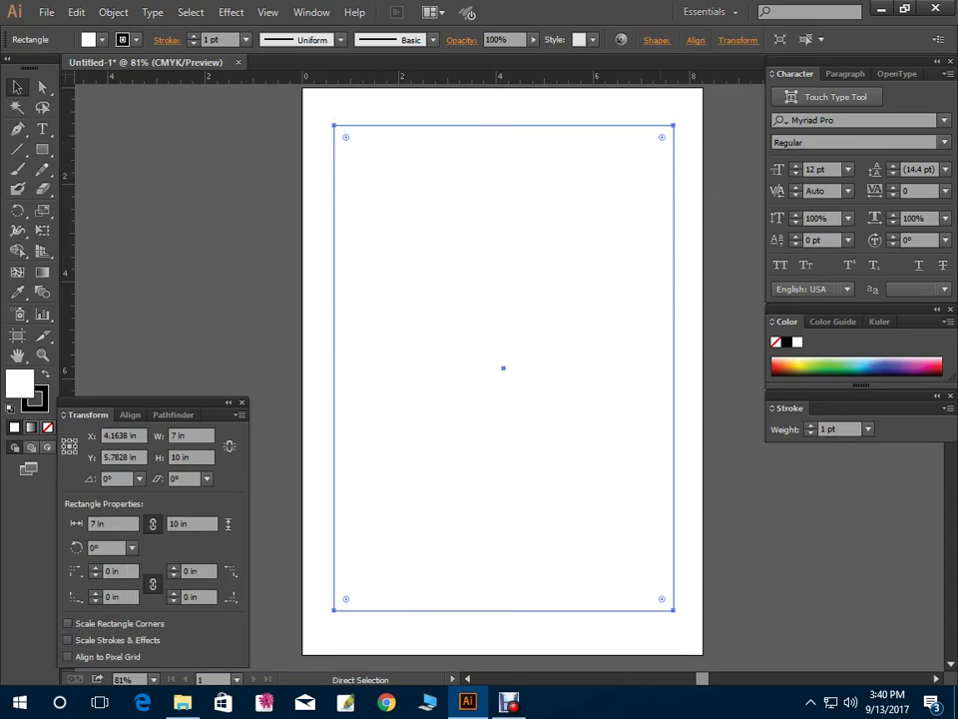
key("ctrl+shift+a")
key("ctrl+a")
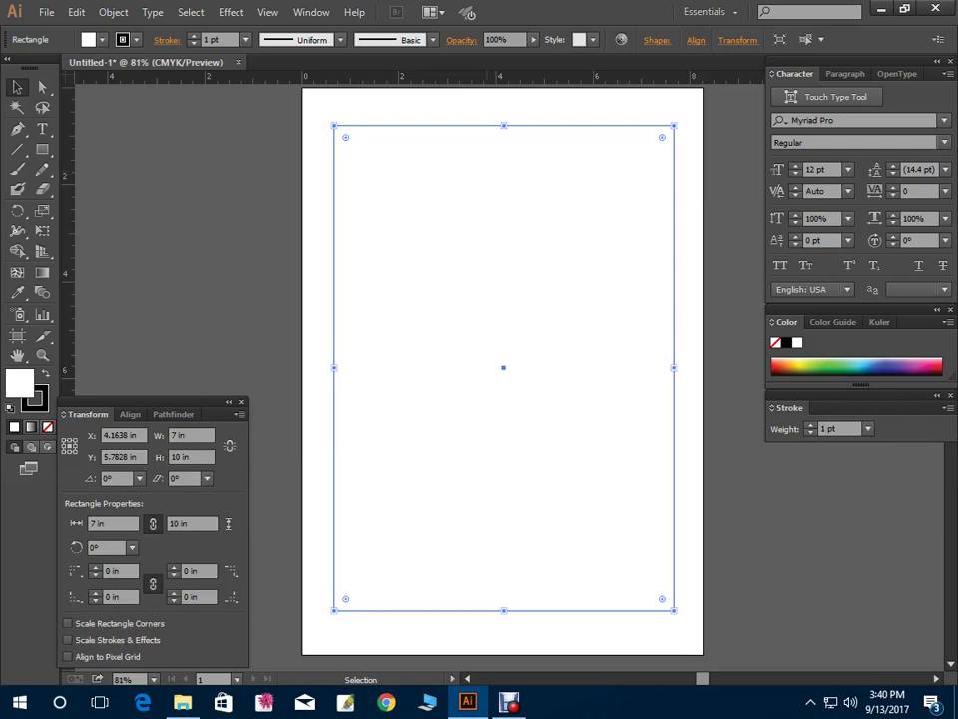
left_click_drag(305, 179, 364, 235)
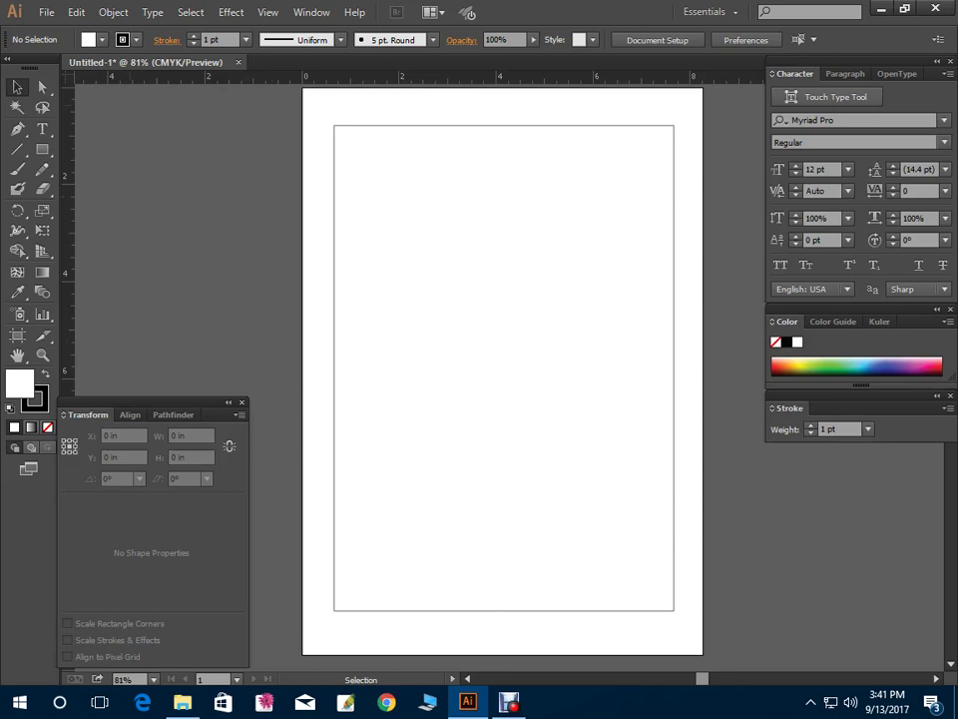
Start a text line near the rectangle's top using the Arial Narrow font
key("t")
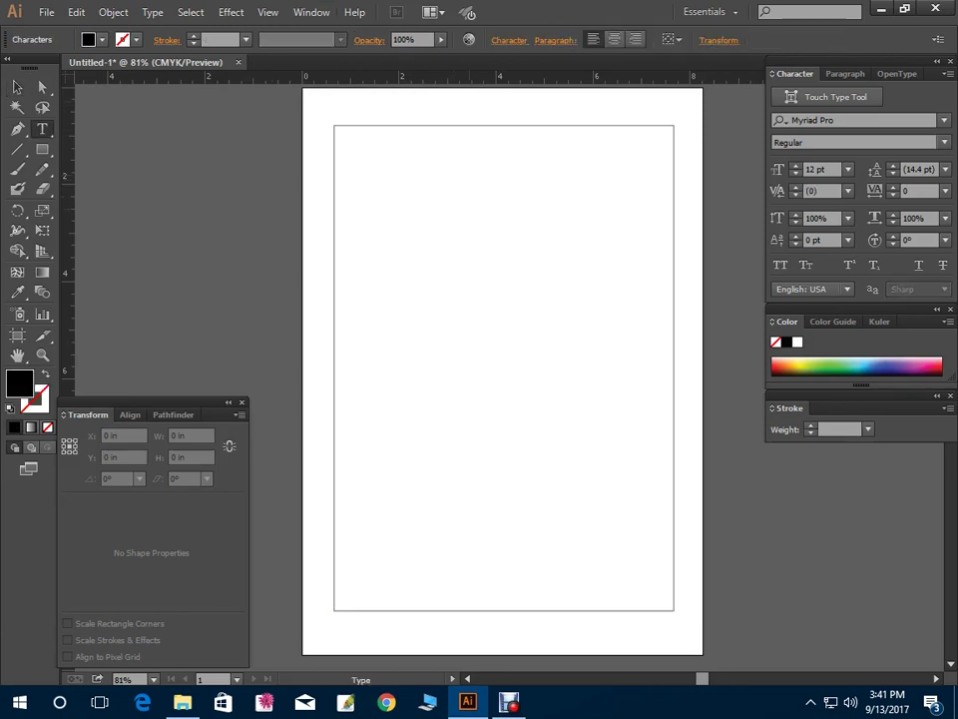
left_click(454, 175)
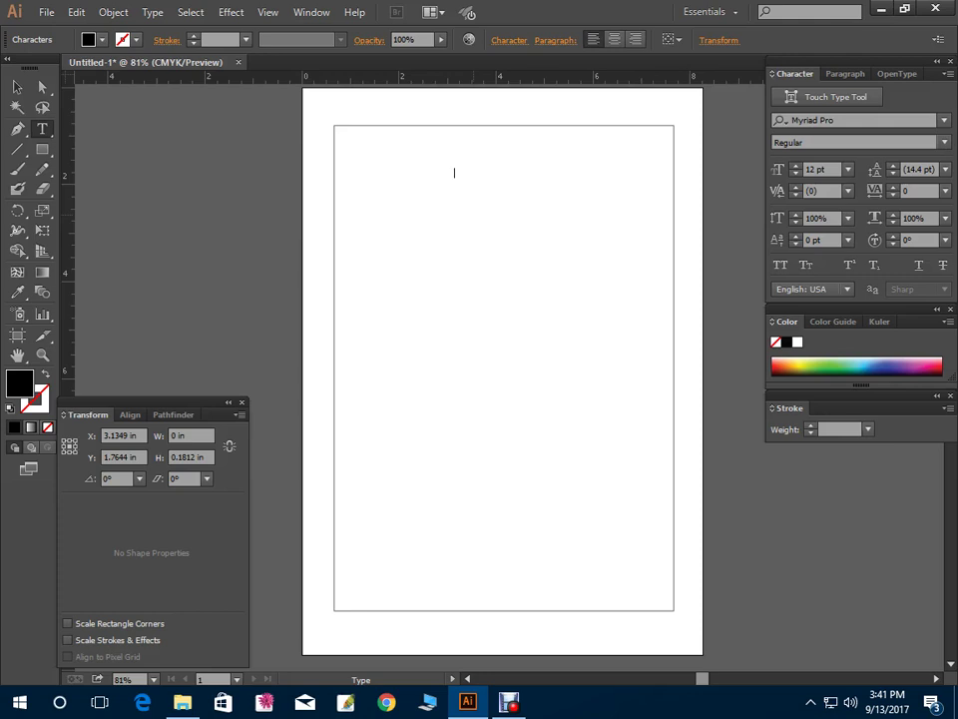
key("Escape")
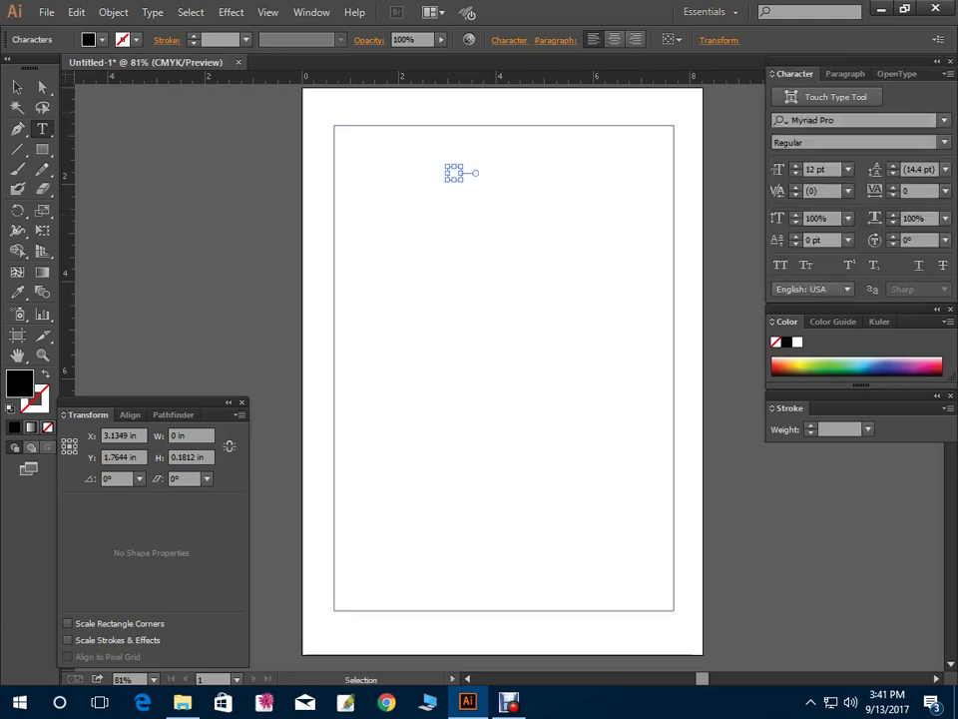
left_click(849, 120)
type("arial")
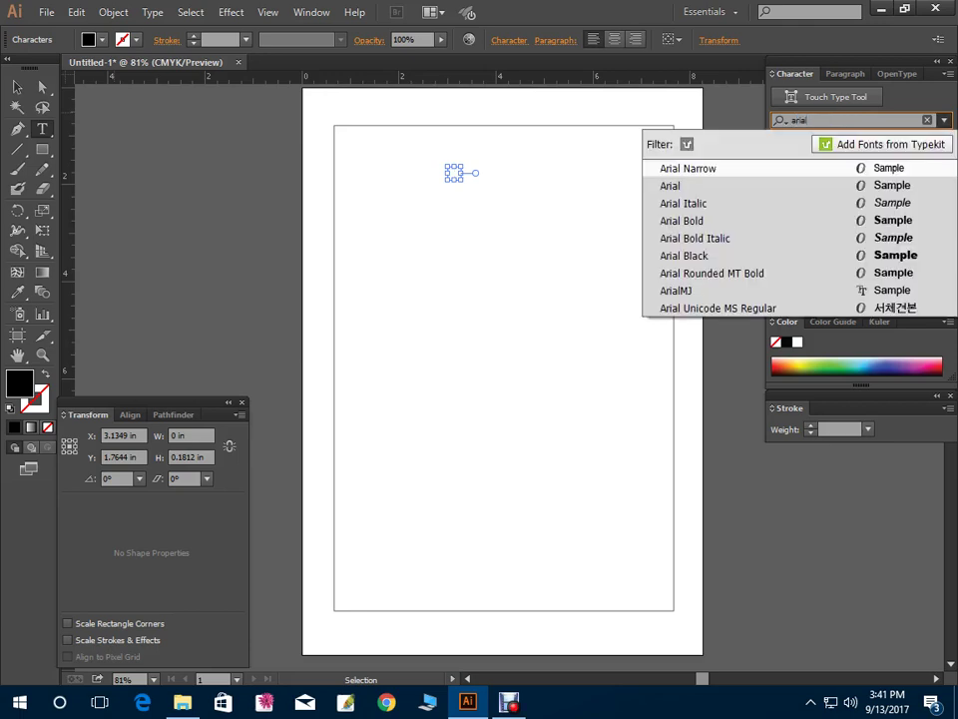
key("Return")
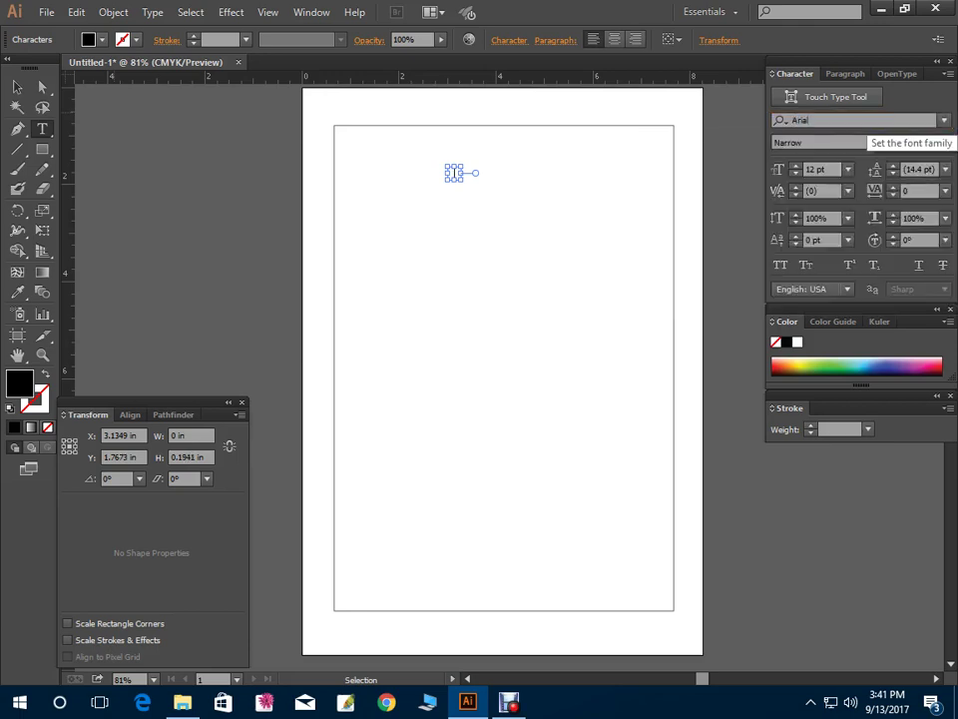
Type the 'Carrier Opportunity' title and enlarge it to about 35 pt
type("Career O")
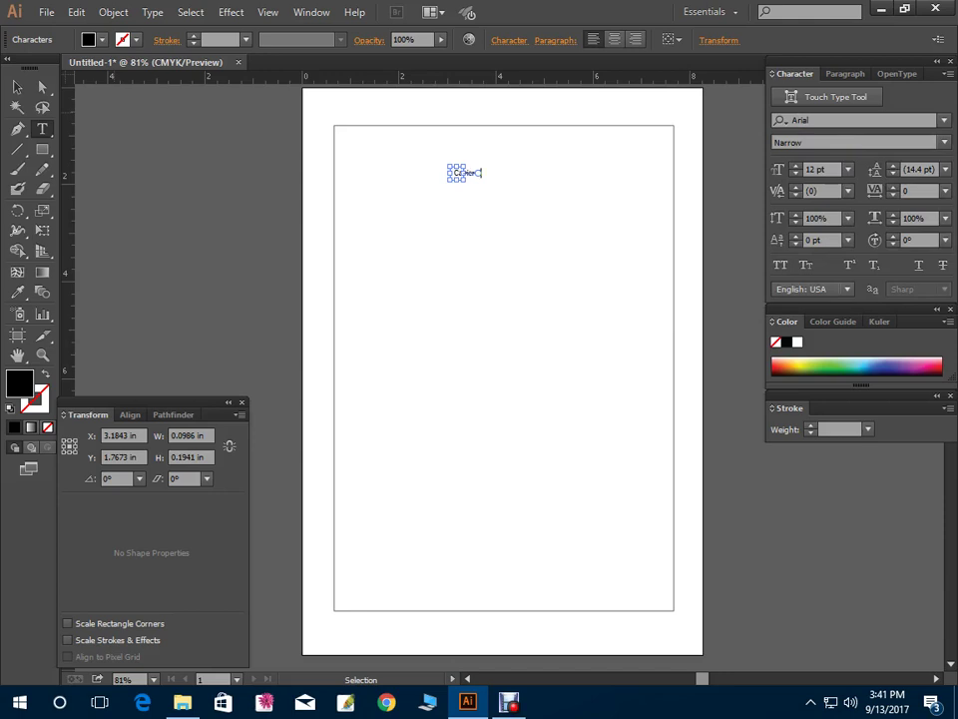
type("apnity")
key("Escape")
left_click_drag(510, 177, 561, 160)
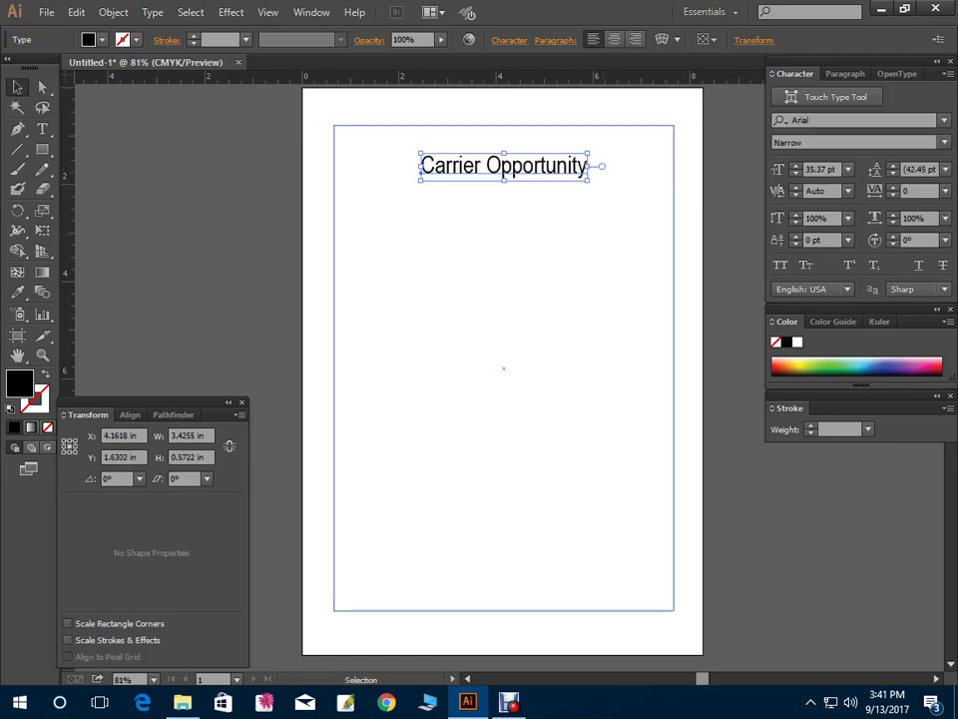
left_click(439, 124)
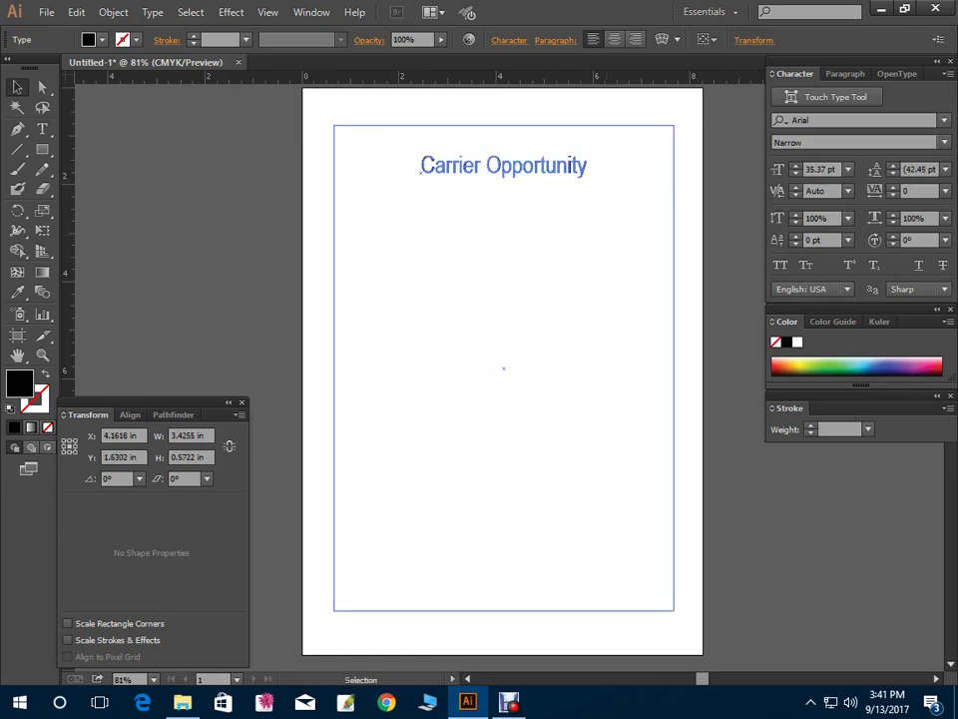
left_click(584, 166)
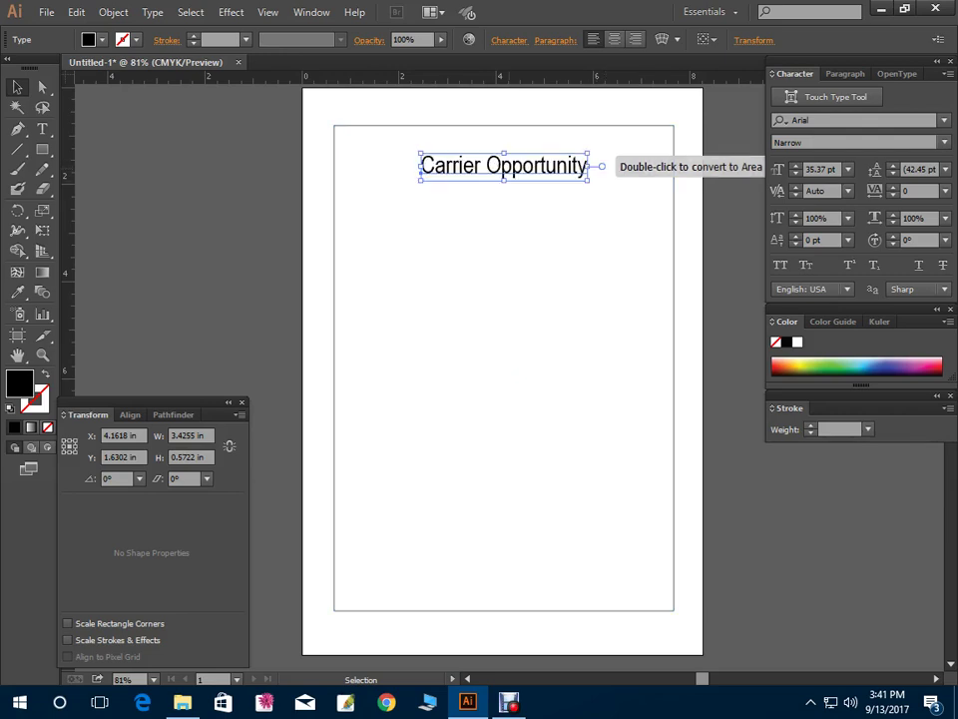
Move the title up and retype the duplicate as 'Netsoft Solutions Ltd. is a Leading IT'
left_click_drag(527, 170, 529, 228)
double_click(505, 226)
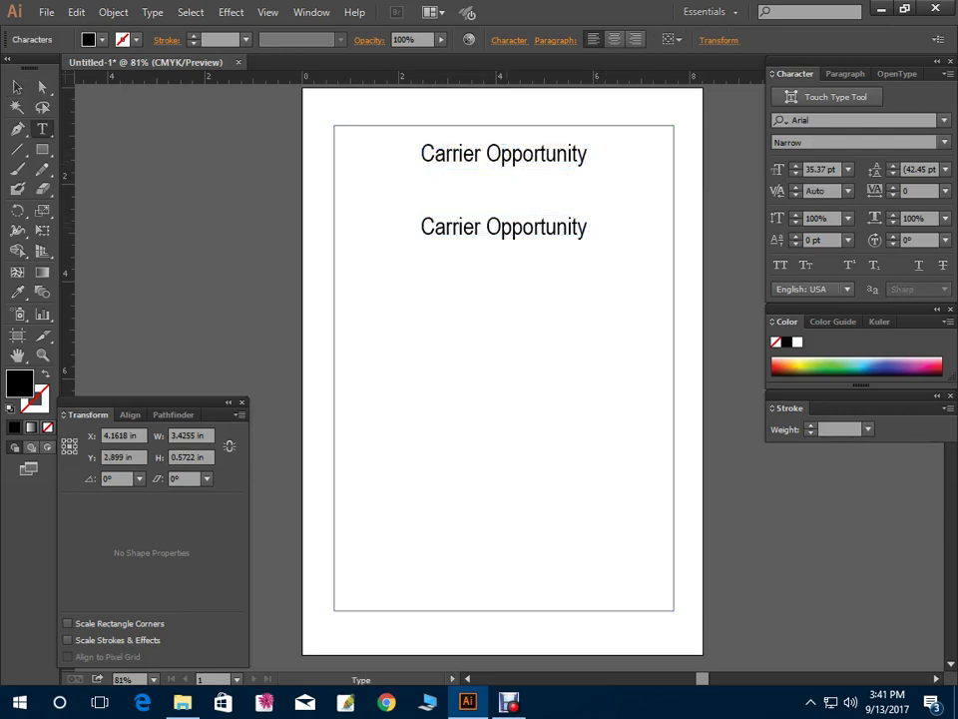
key("ctrl+a")
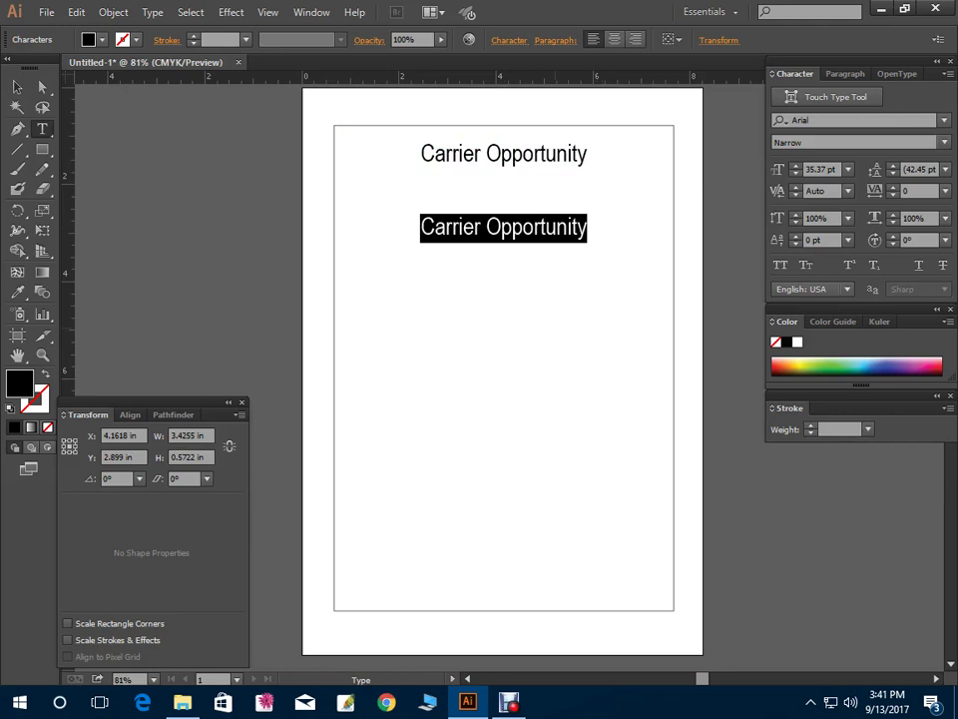
type("A")
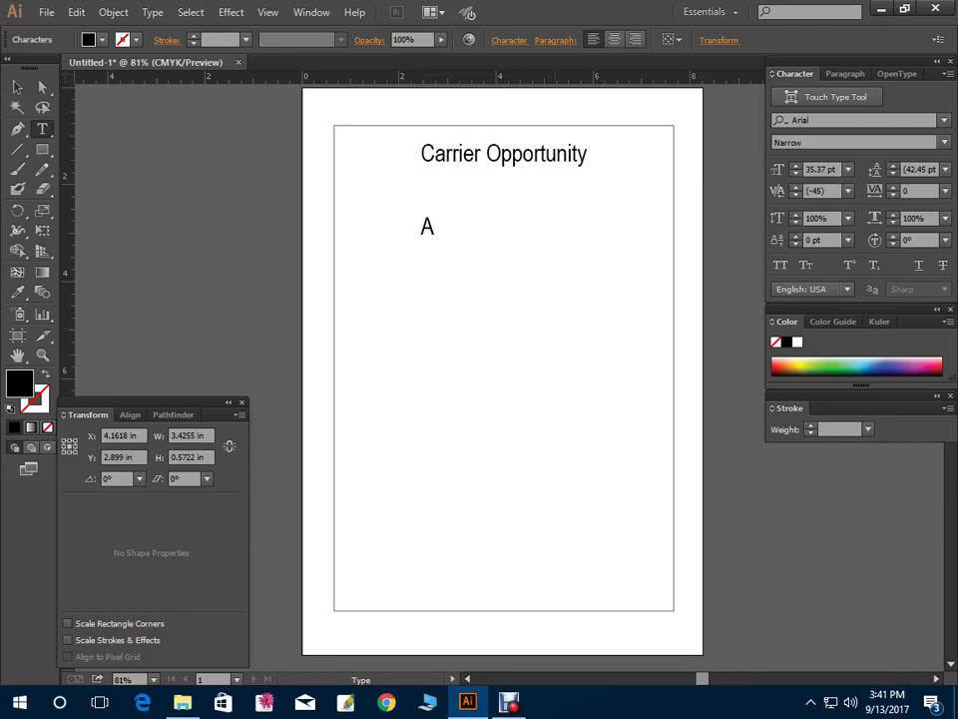
key("BackSpace")
type("Netsoft Sol")
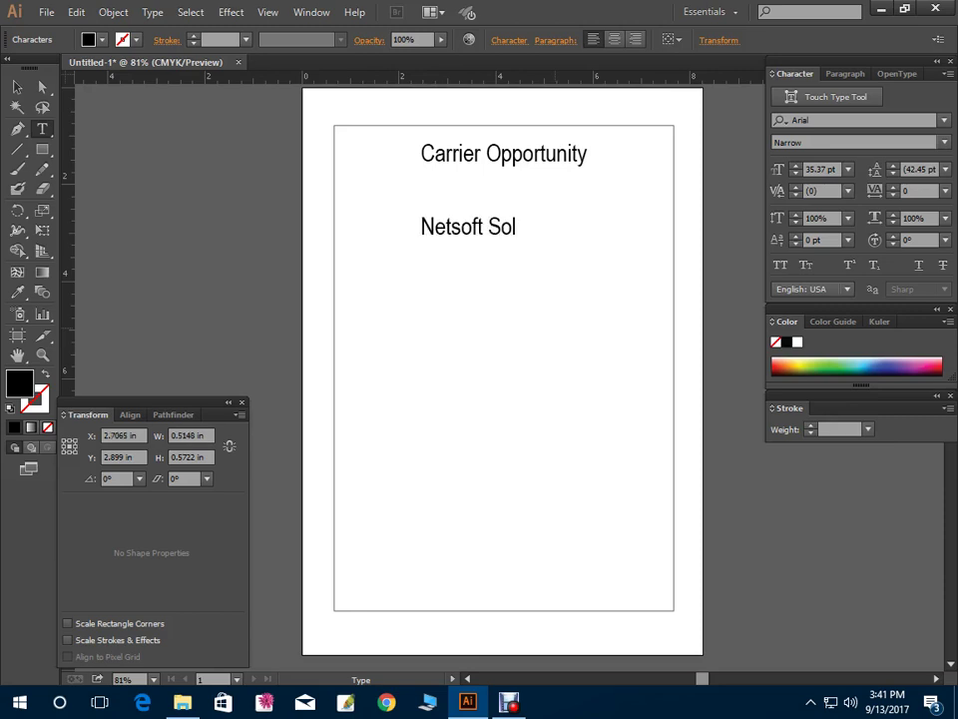
type("utions Ltd")
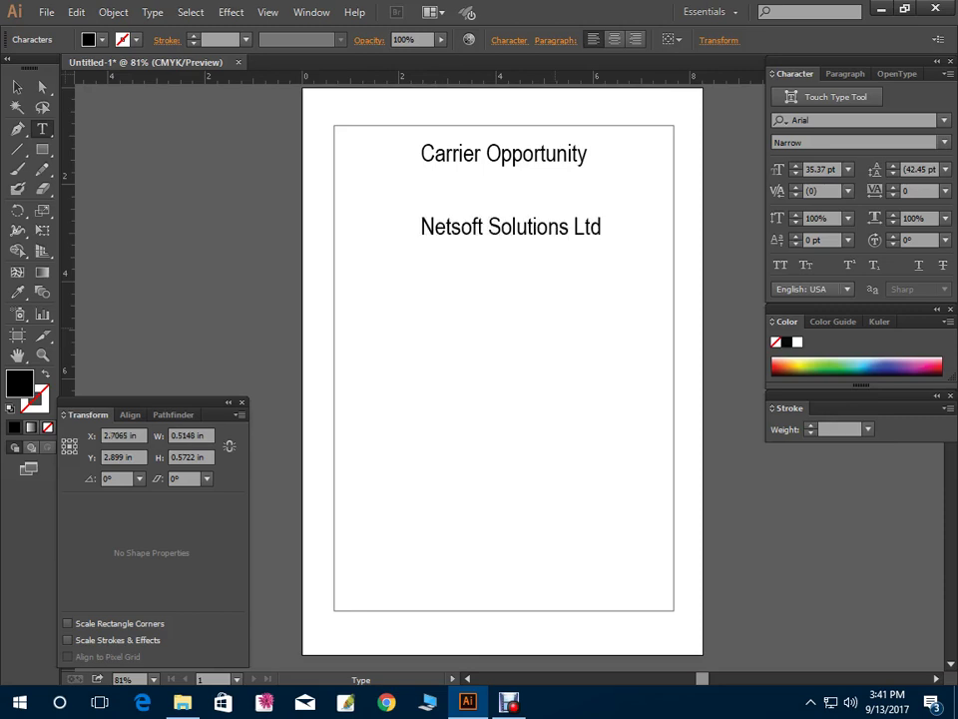
type(". is a ")
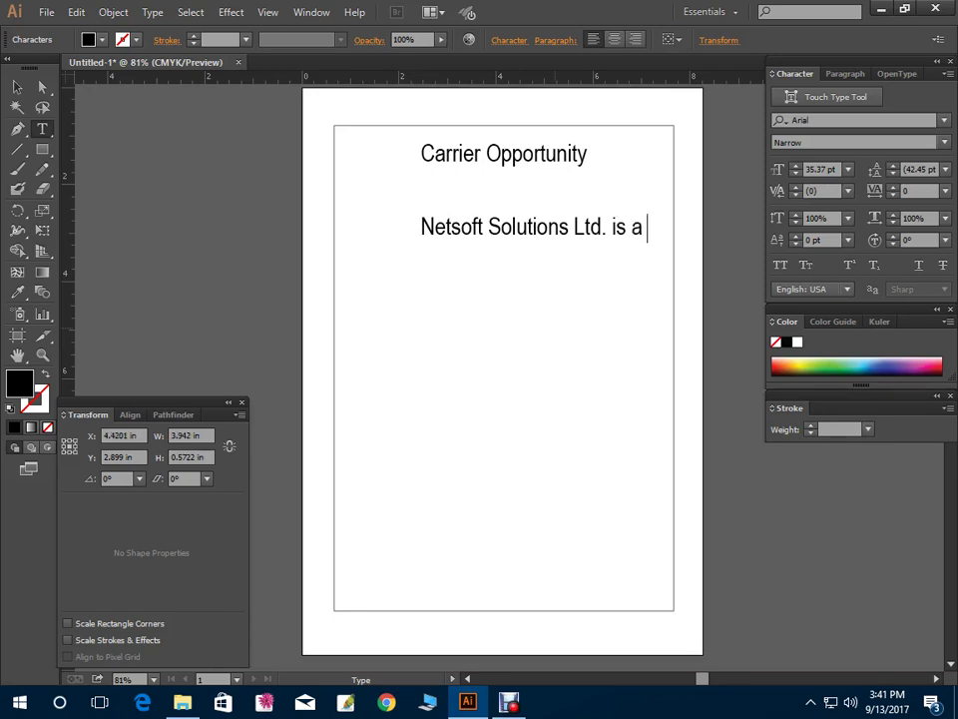
type("Leading IT")
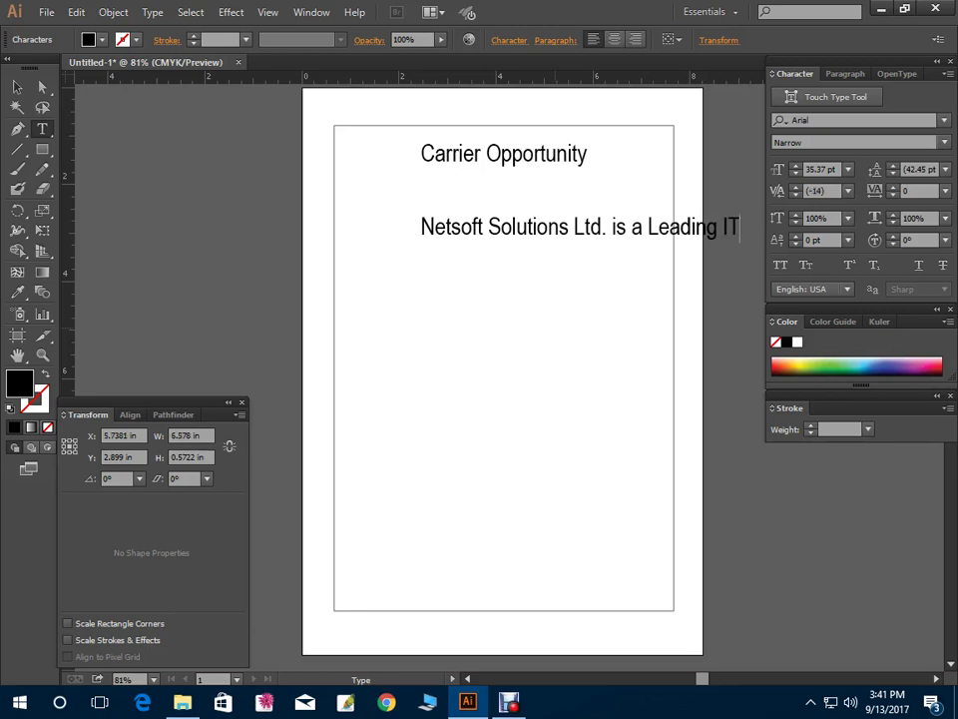
Continue the paragraph with 'Company. We are looking for some'
key("Return")
type("Service")
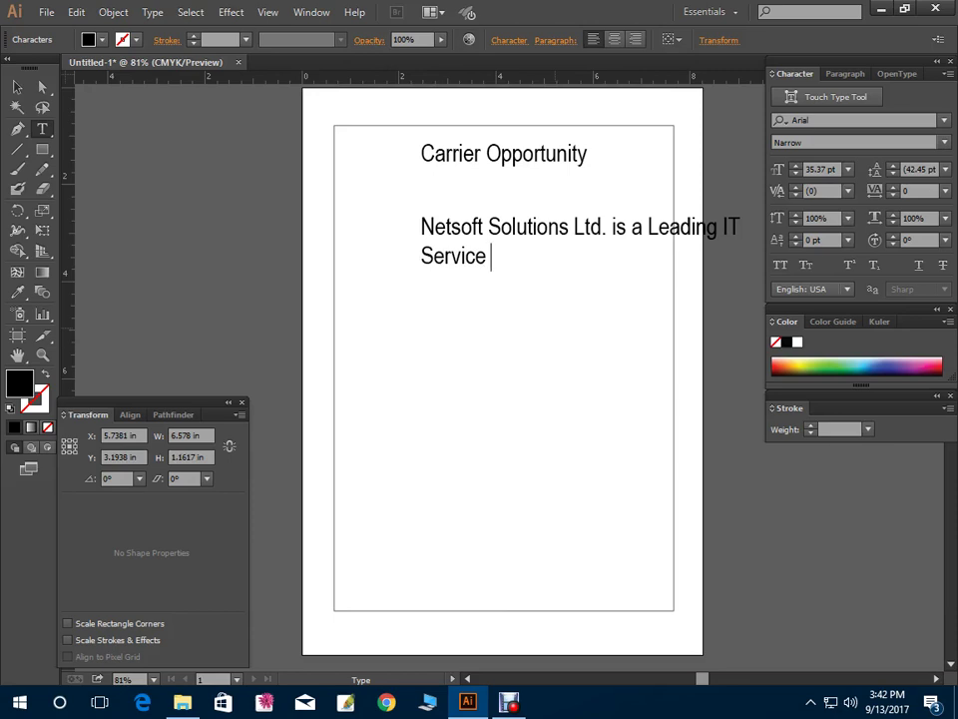
key("BackSpace")
key("BackSpace")
key("BackSpace")
key("BackSpace")
key("BackSpace")
key("BackSpace")
key("BackSpace")
key("BackSpace")
type("Company")
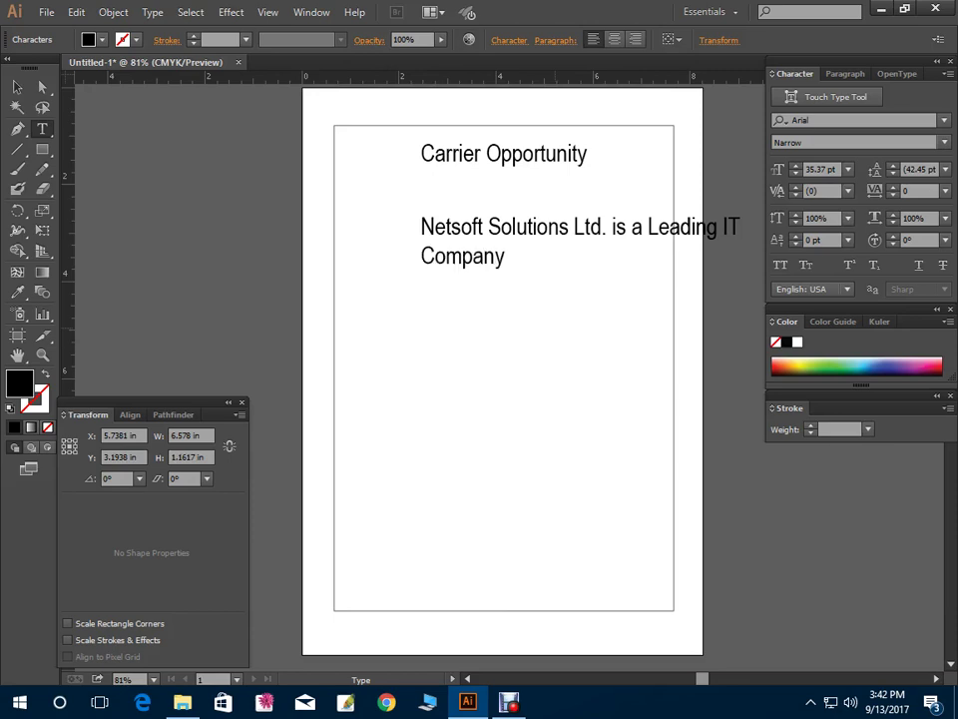
type(". WE")
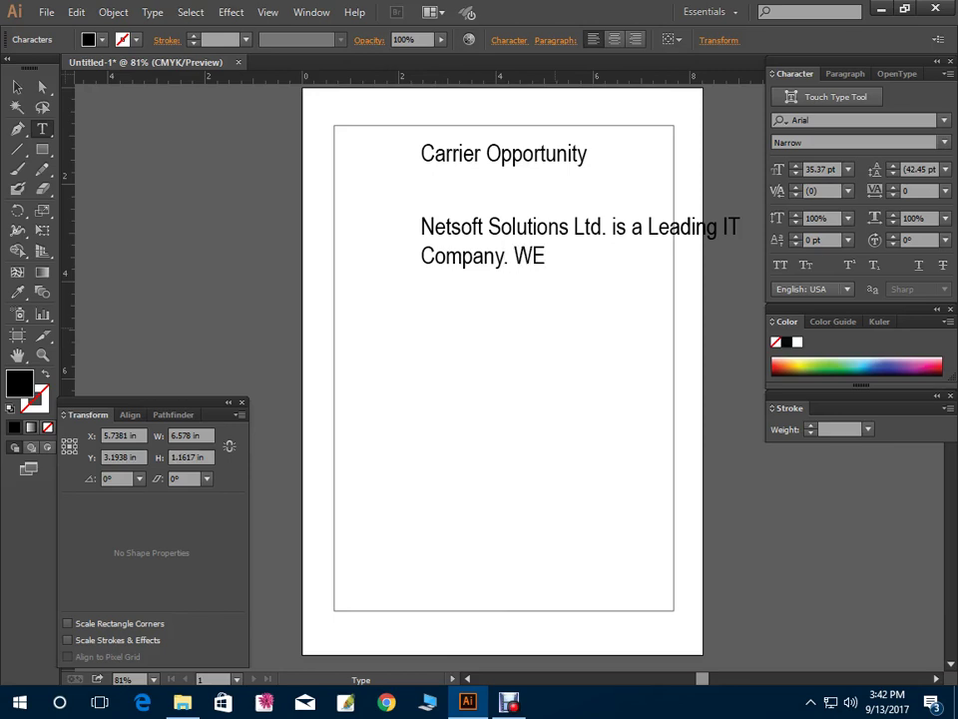
key("BackSpace")
type("e ar")
type("e looking from")
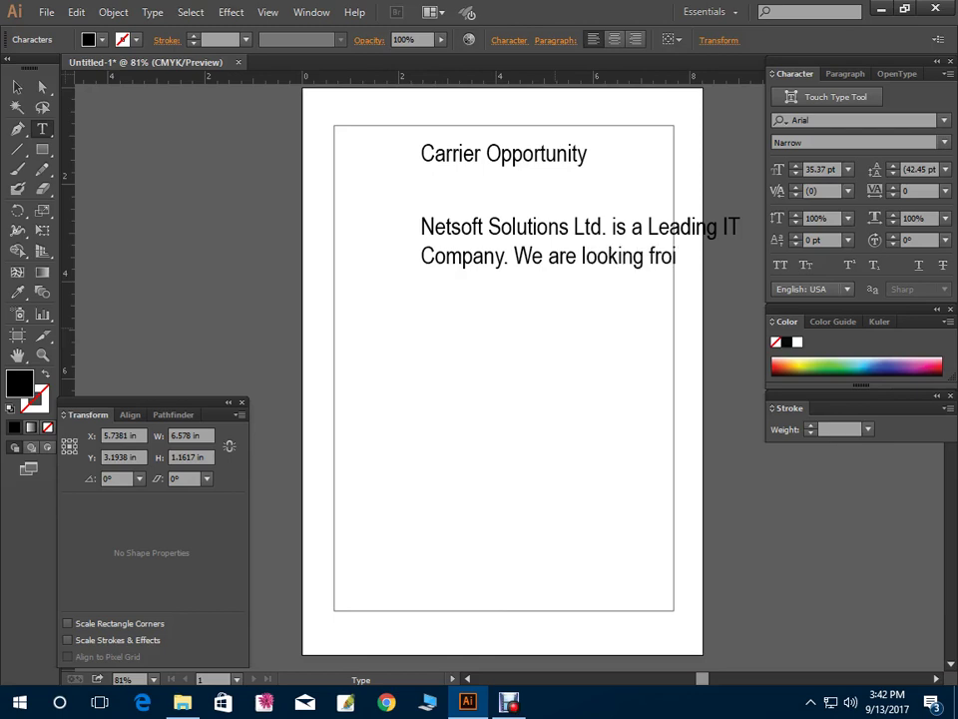
key("BackSpace")
key("BackSpace")
key("BackSpace")
type("or some")
Add the line 'heighly motivated, Skill, Punctual & Hardworking' to the paragraph
key("Return")
type("hi")
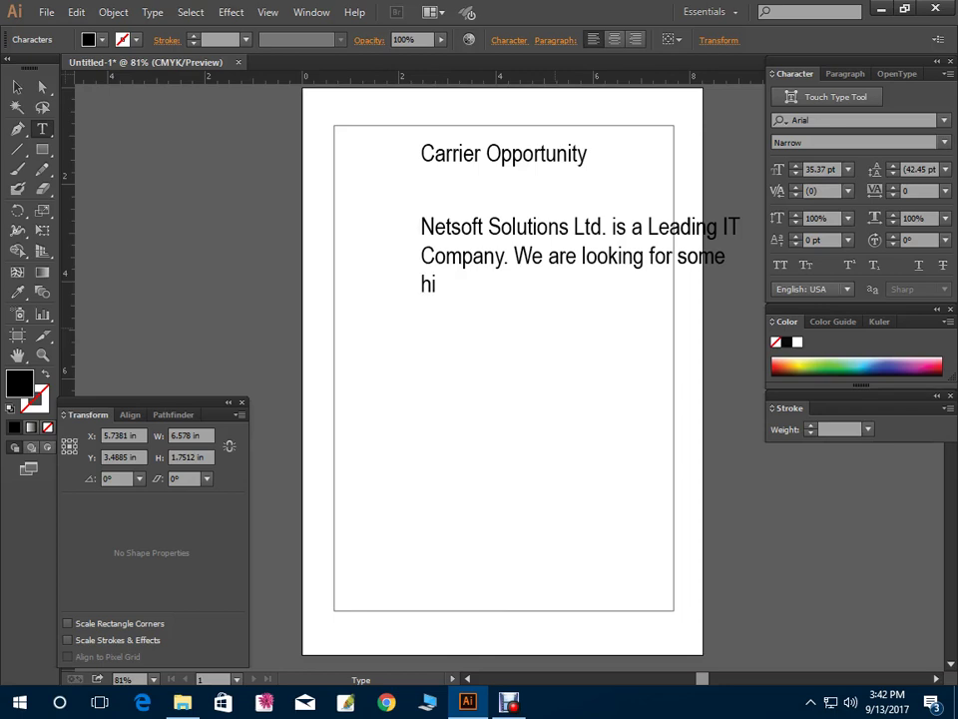
key("BackSpace")
type("eighly ")
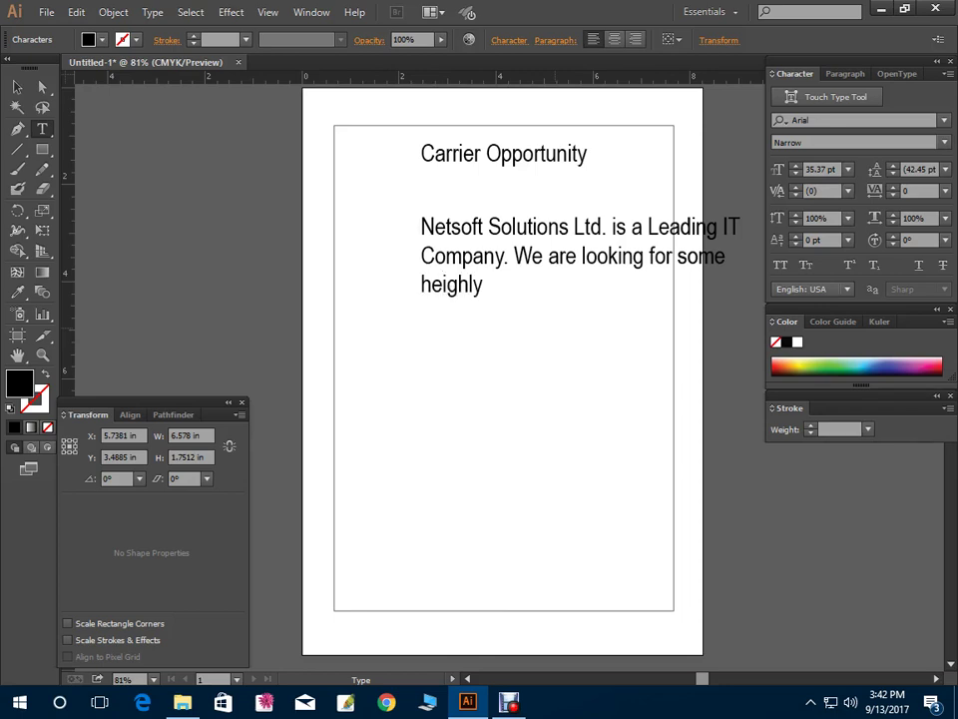
type("motivated,")
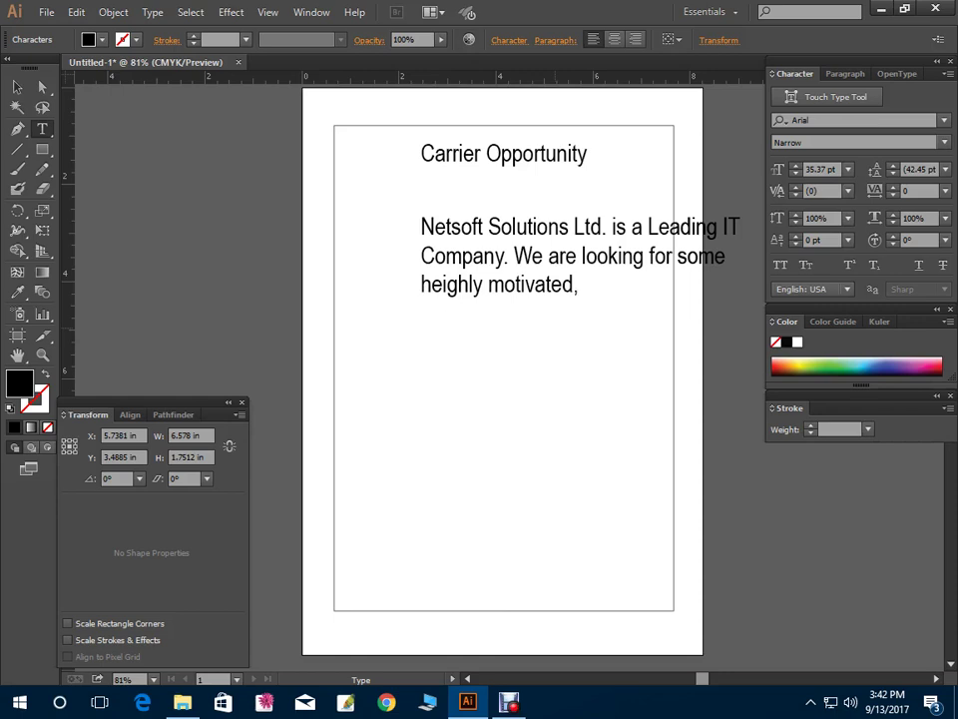
type(" Skill & ")
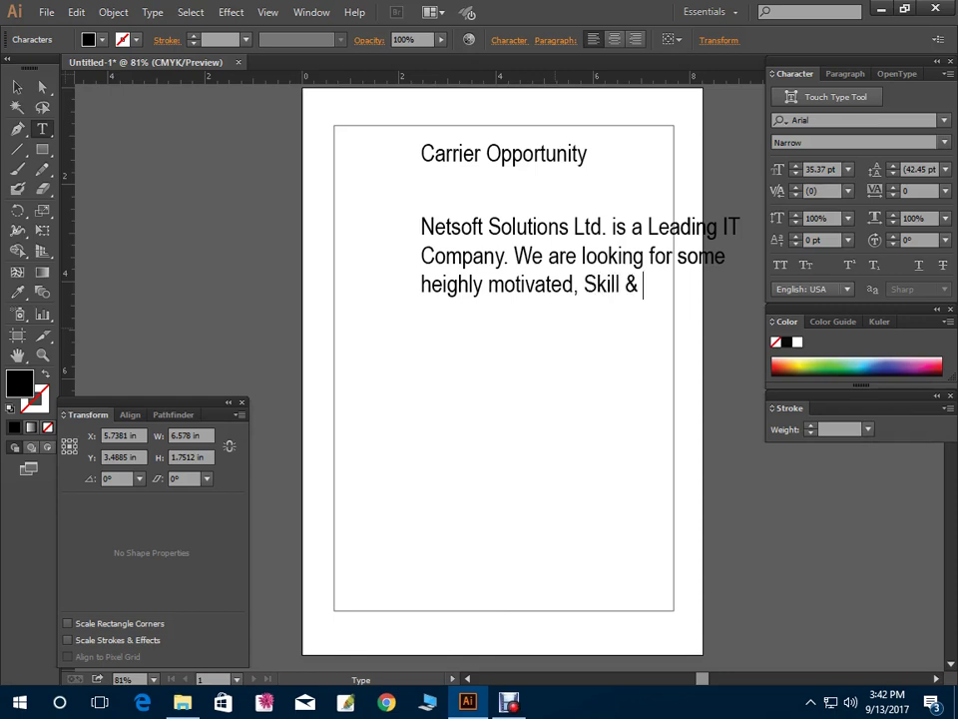
type("Pu8")
key("BackSpace")
key("BackSpace")
key("BackSpace")
key("BackSpace")
key("BackSpace")
key("BackSpace")
type(", Punctual &")
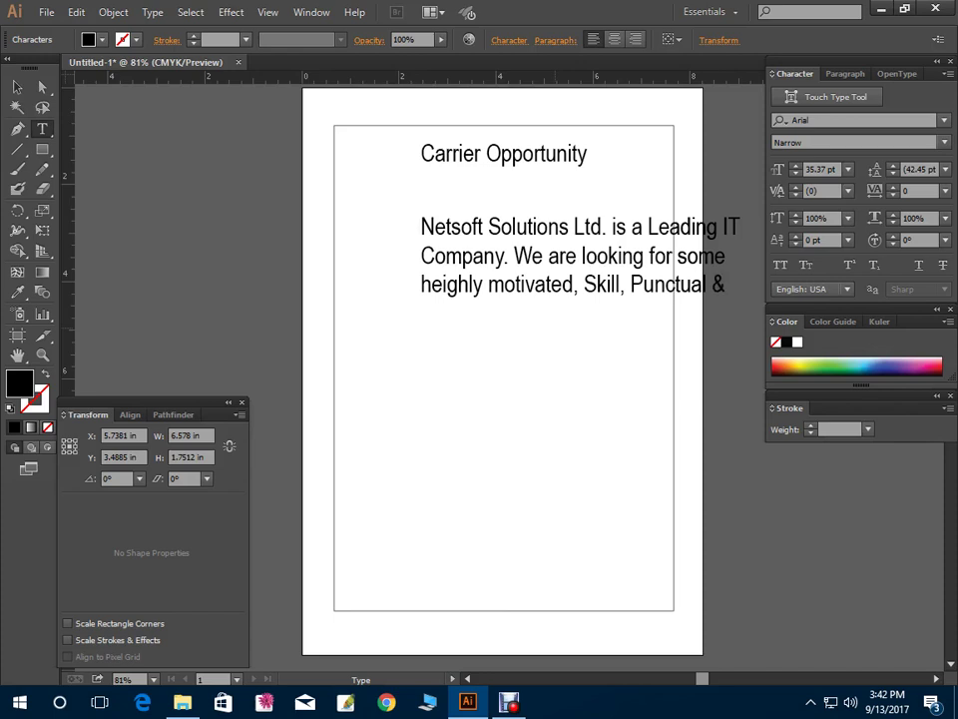
type(" Hardworking")
key("BackSpace")
key("BackSpace")
key("BackSpace")
key("BackSpace")
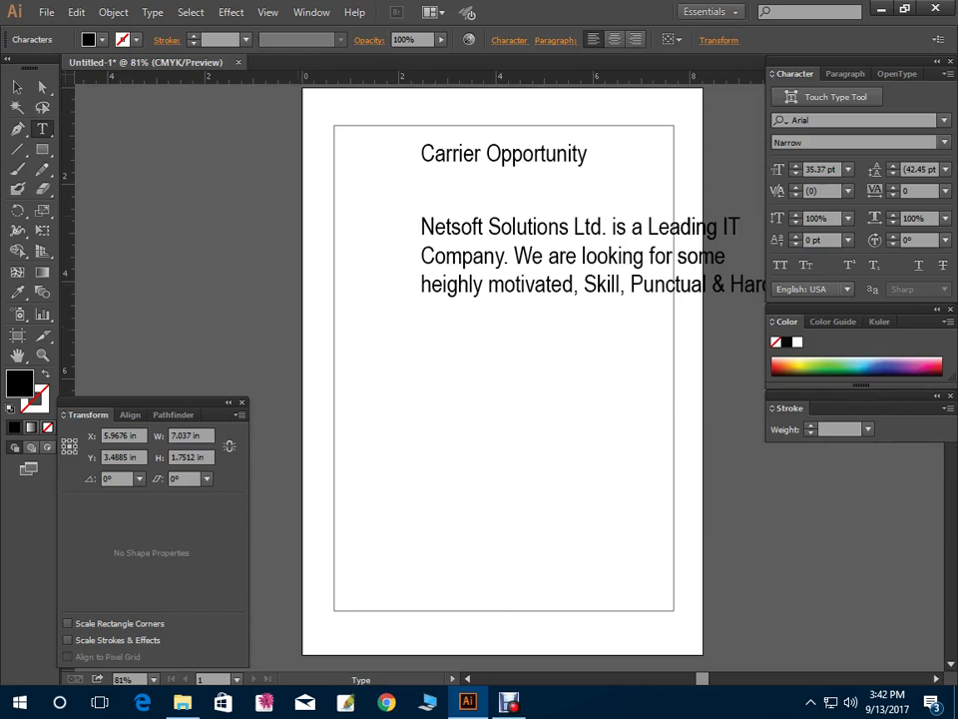
Reposition the paragraph frame under the title and centre its lines
left_click(17, 87)
left_click(513, 235)
left_click_drag(513, 234, 570, 239)
key("ctrl+z")
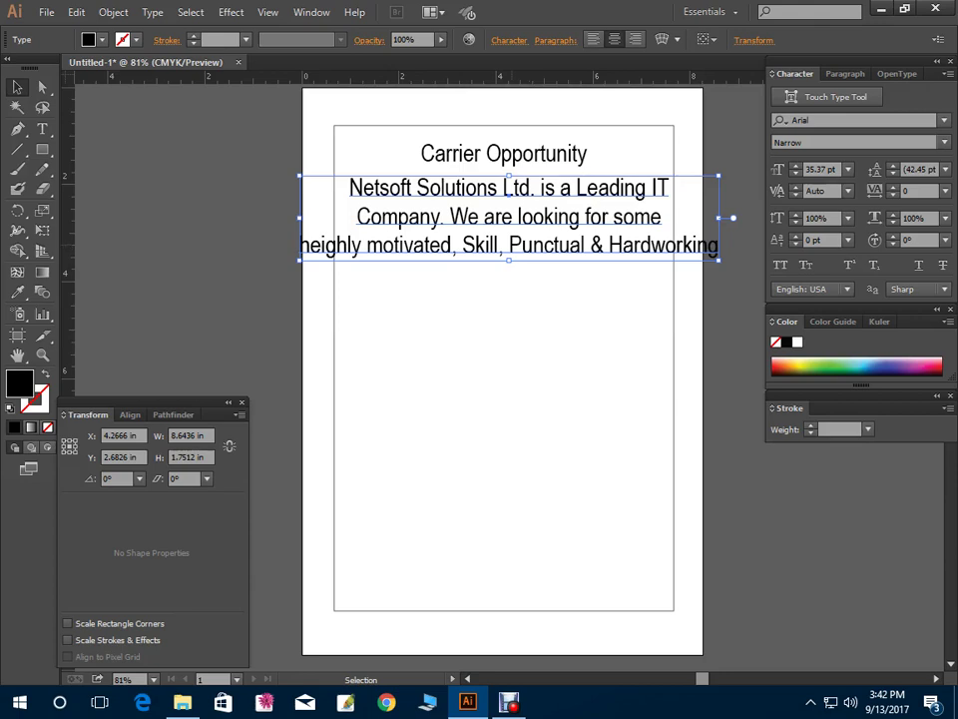
Add a new paragraph line reading 'Persons for'
key("t")
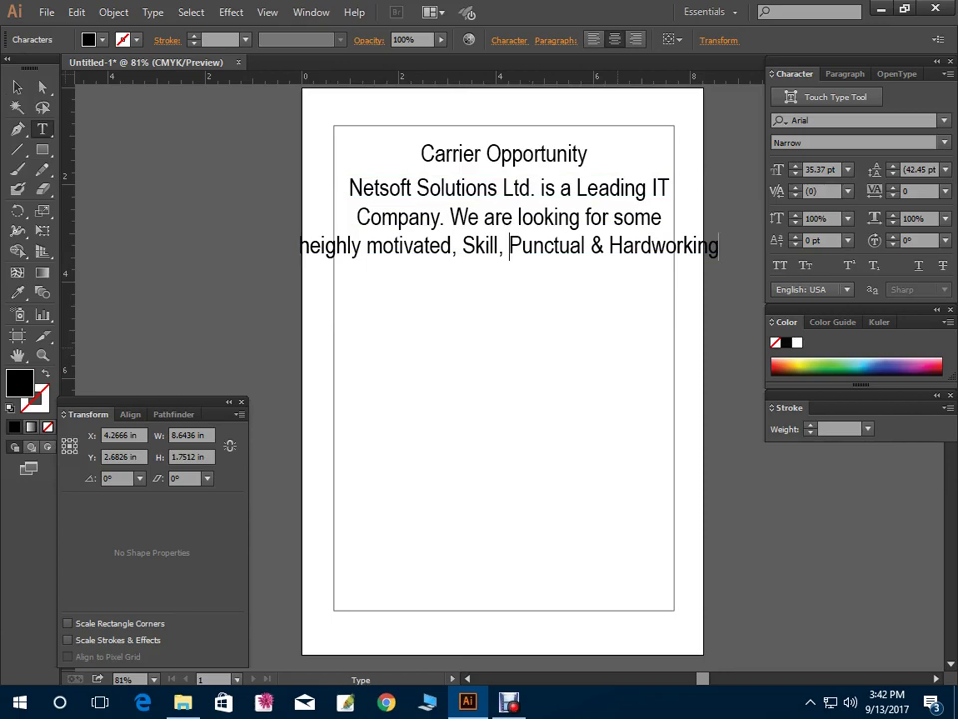
key("Return")
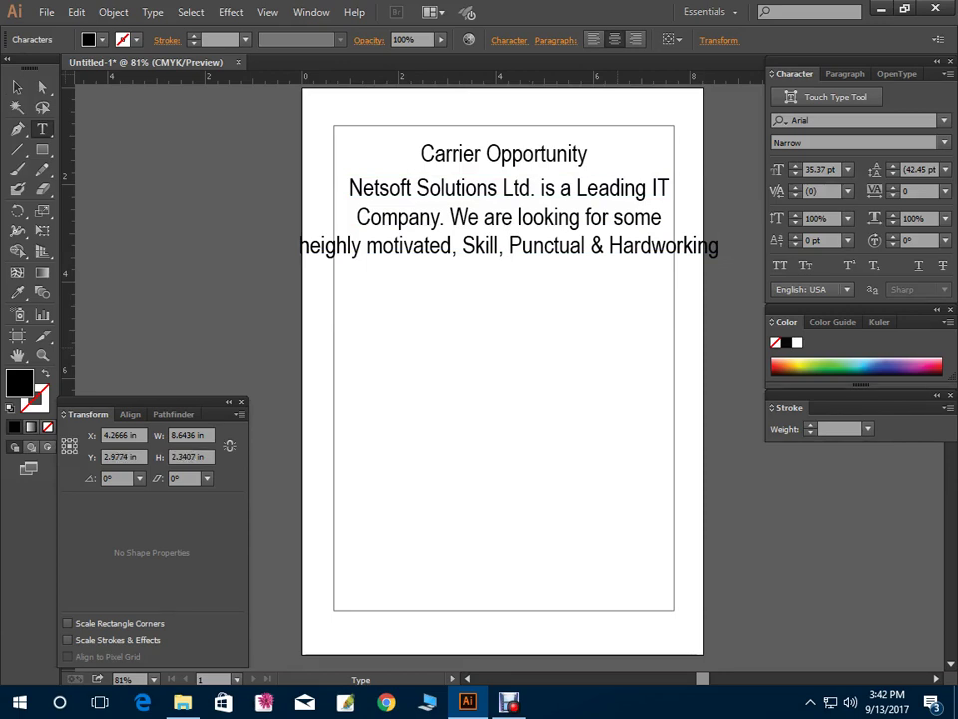
type("rsons for")
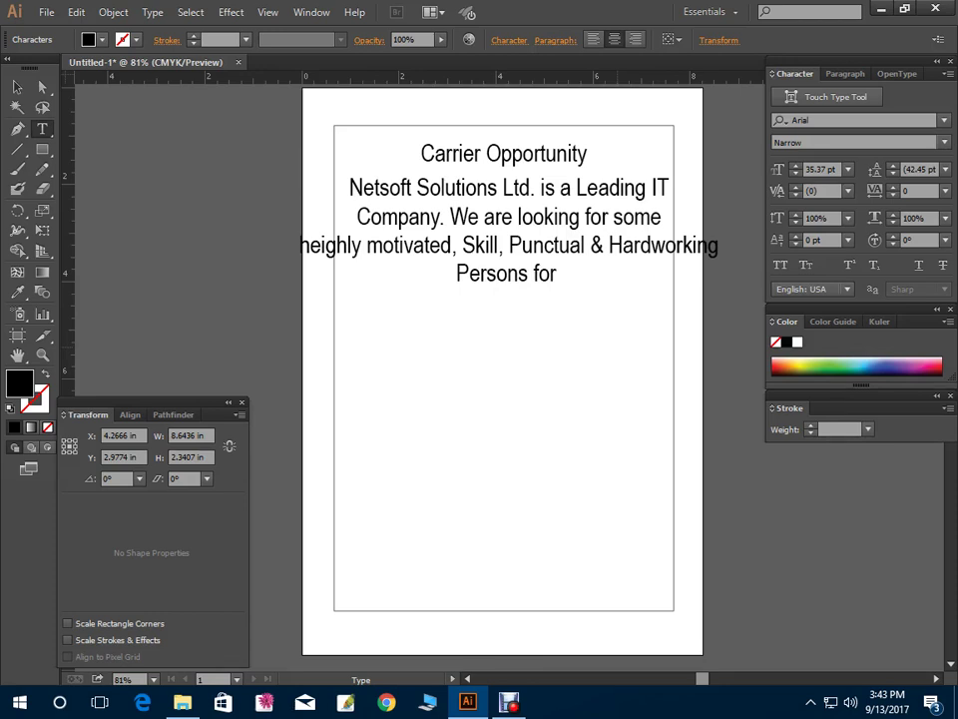
Finish the paragraph with 'Full Time Based Work Partner'
type("Full Tim")
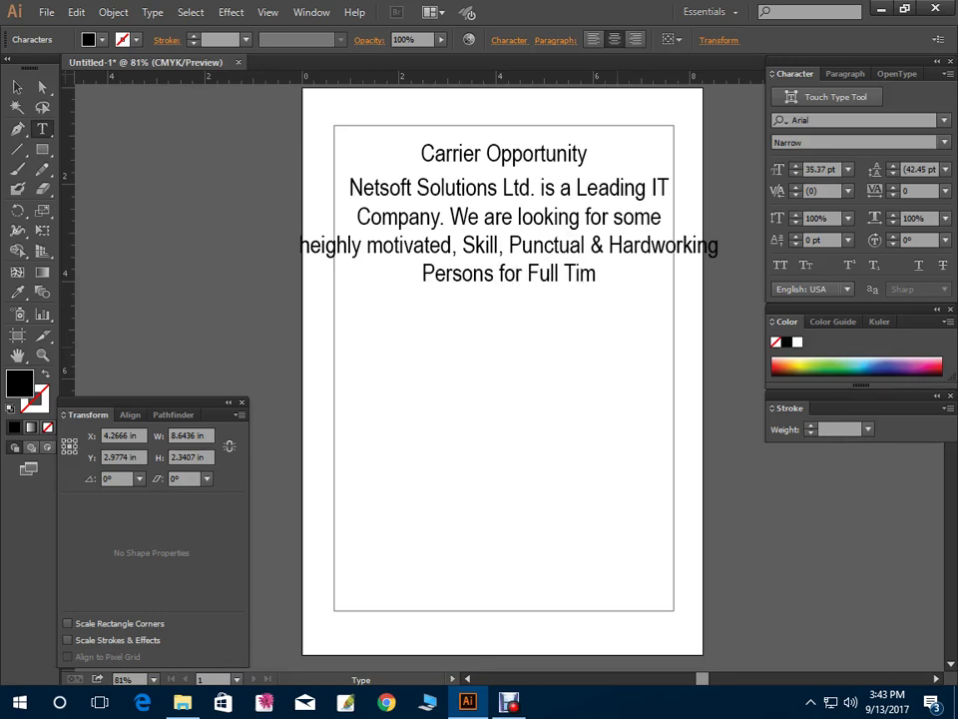
type("e Based W")
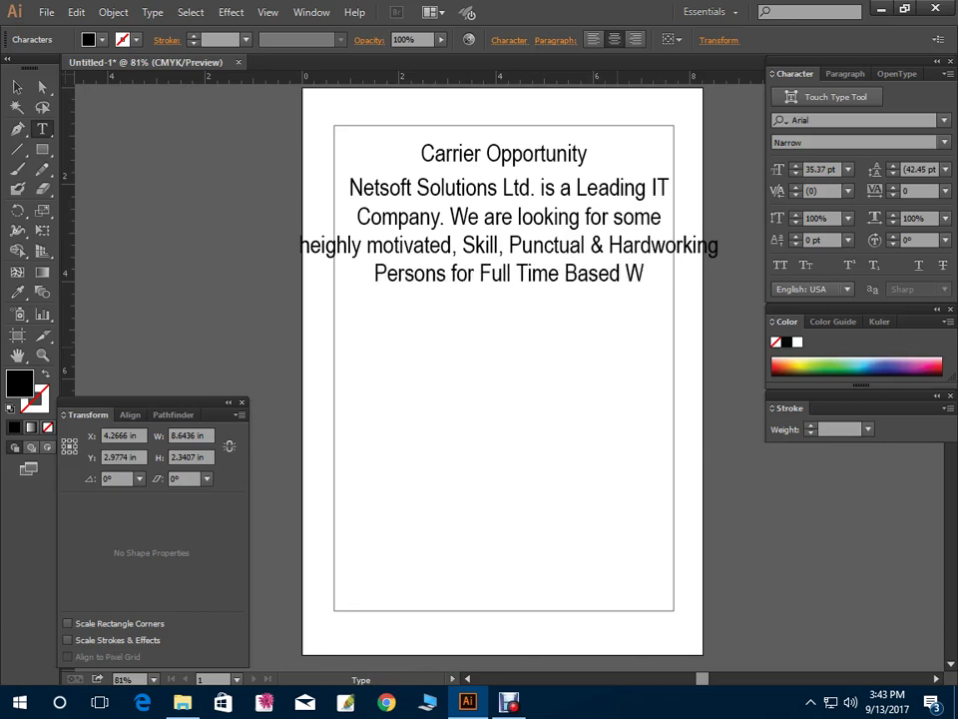
type("orke")
key("BackSpace")
key("BackSpace")
key("BackSpace")
key("BackSpace")
key("BackSpace")
key("BackSpace")
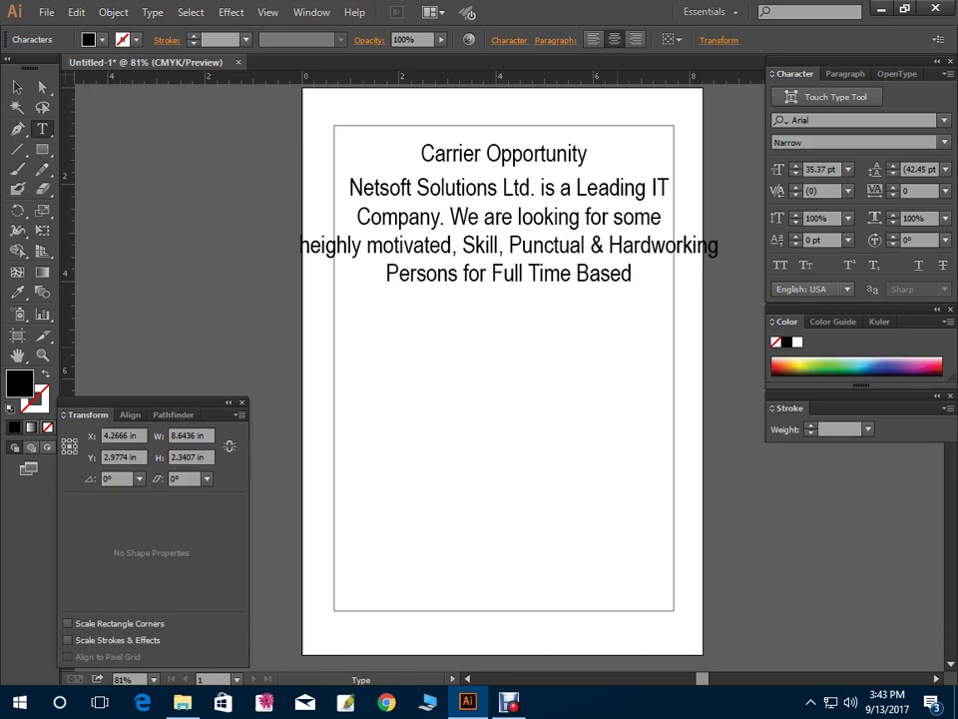
type("Work Pap")
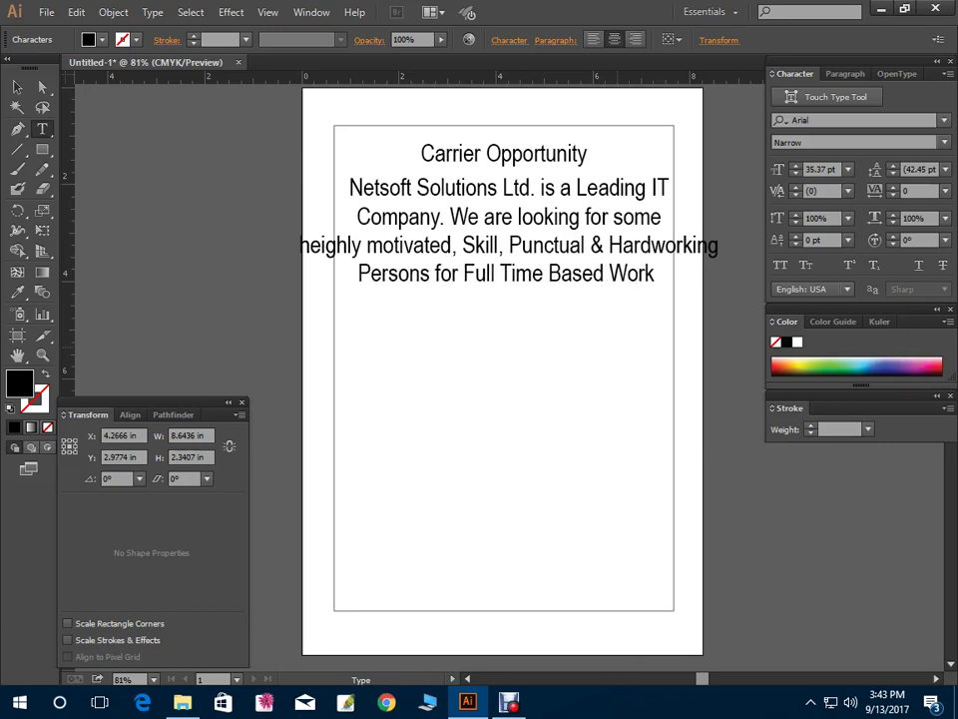
key("BackSpace")
type("rte")
key("BackSpace")
key("BackSpace")
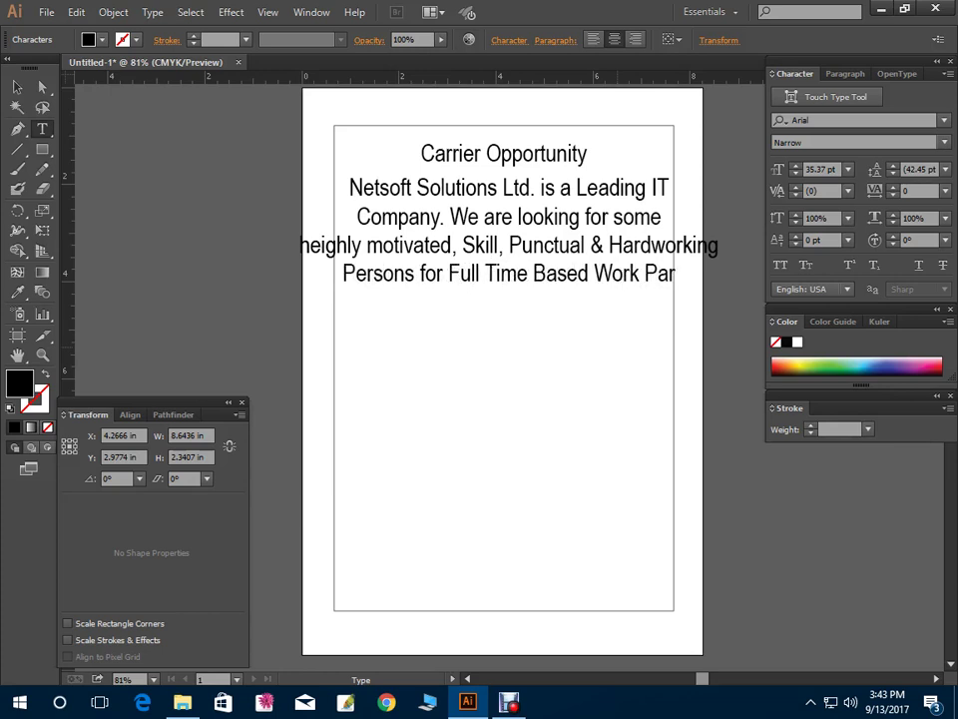
type("tner")
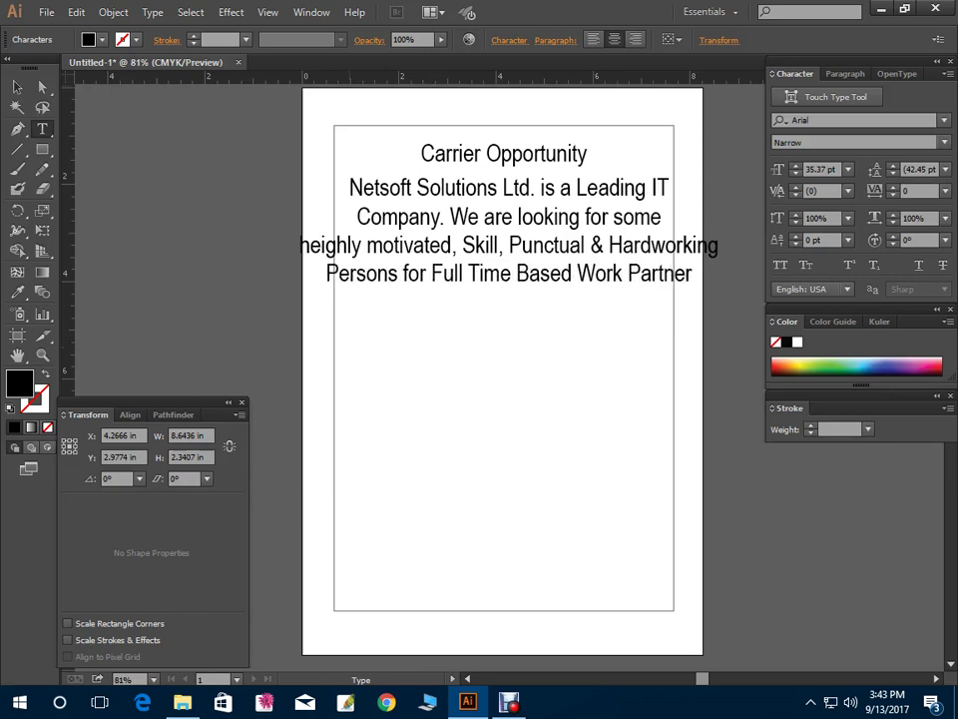
Shrink the paragraph inside the frame, nudge it down, and duplicate the title below it
left_click(16, 88)
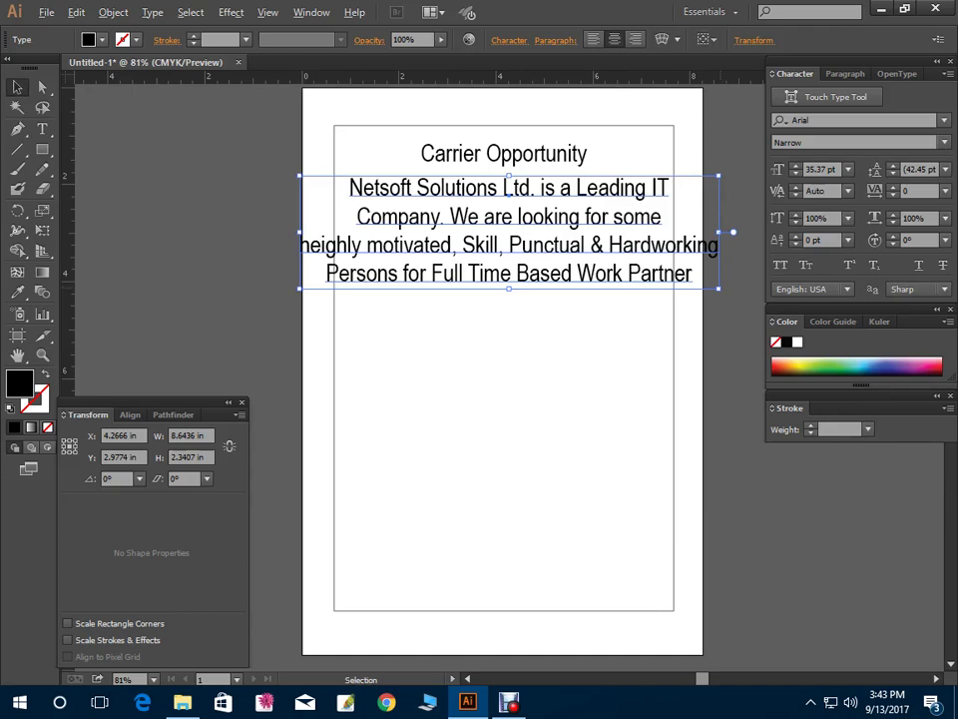
left_click_drag(719, 288, 665, 275)
left_click_drag(560, 229, 555, 253)
left_click(544, 154)
left_click_drag(544, 154, 544, 360)
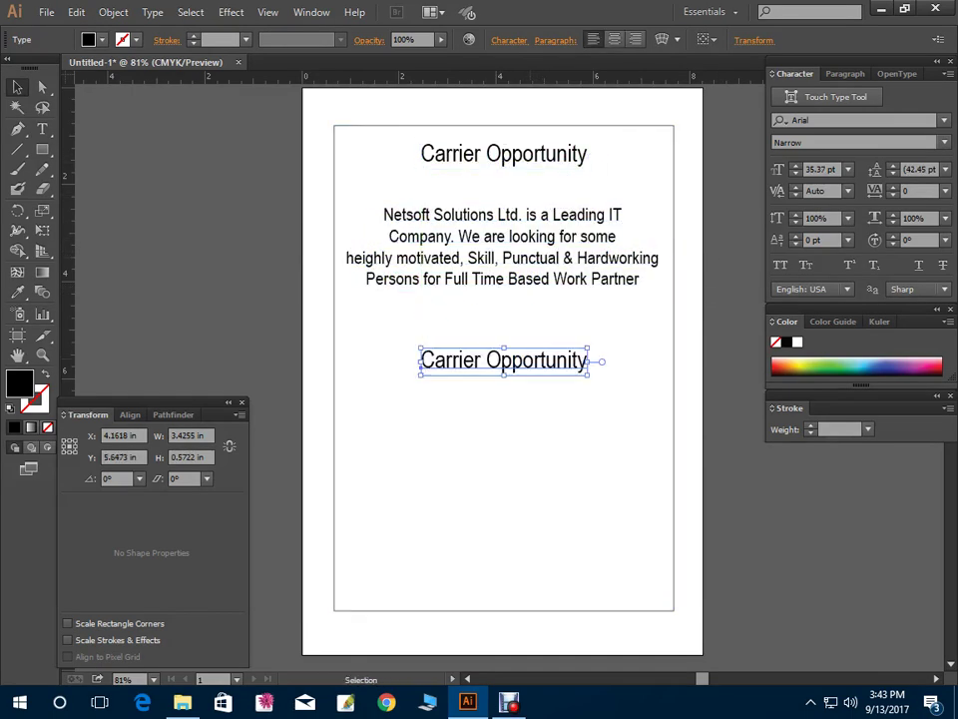
Retype the title copy as 'Graphic Designer - 2 Person' and 'Programmar - 2 Person'
triple_click(504, 360)
type("Grap")
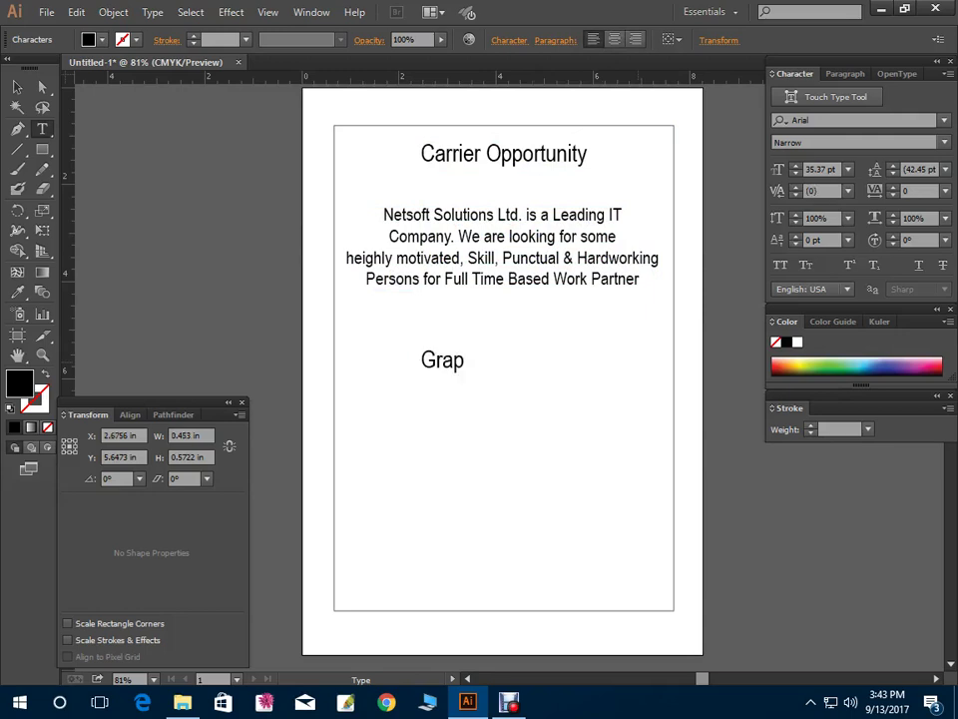
type("hic Design")
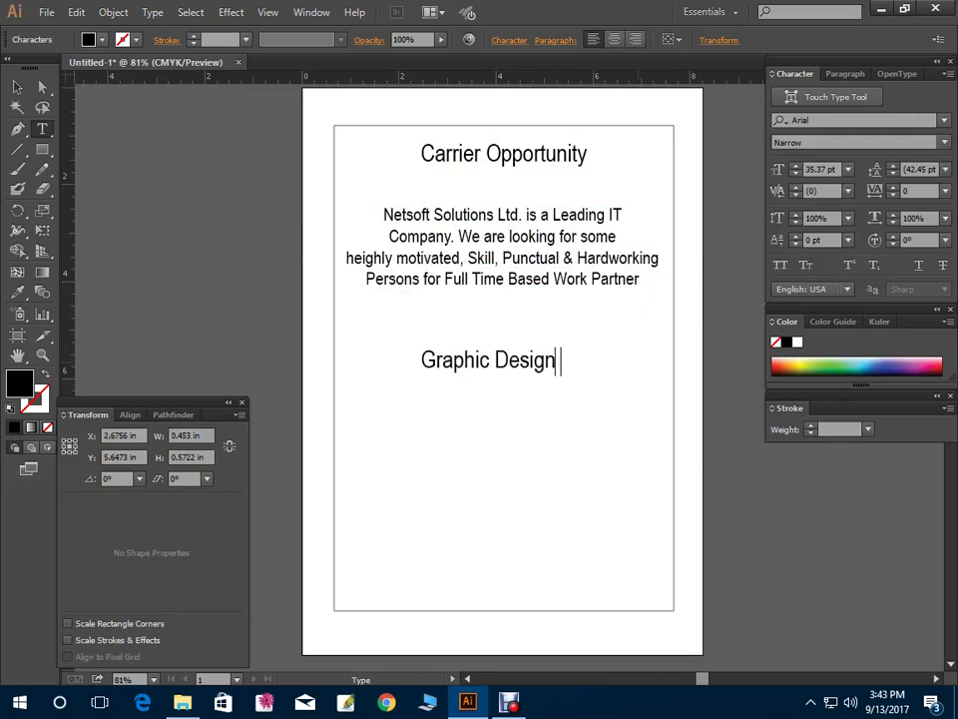
type("er - 2 Post")
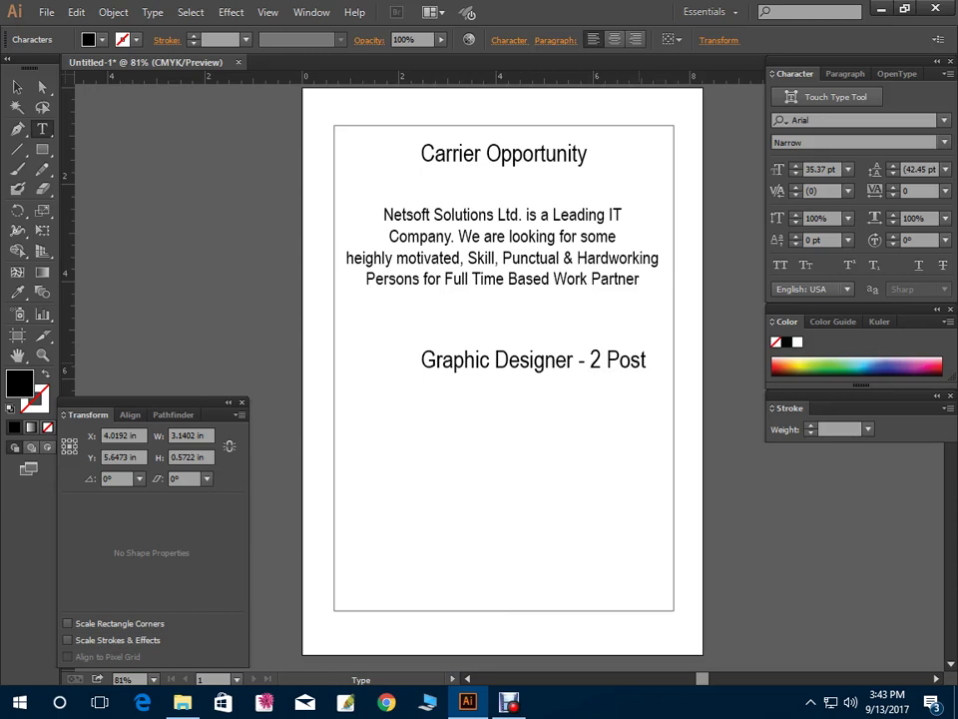
key("Return")
type("Programmar - 1 P")
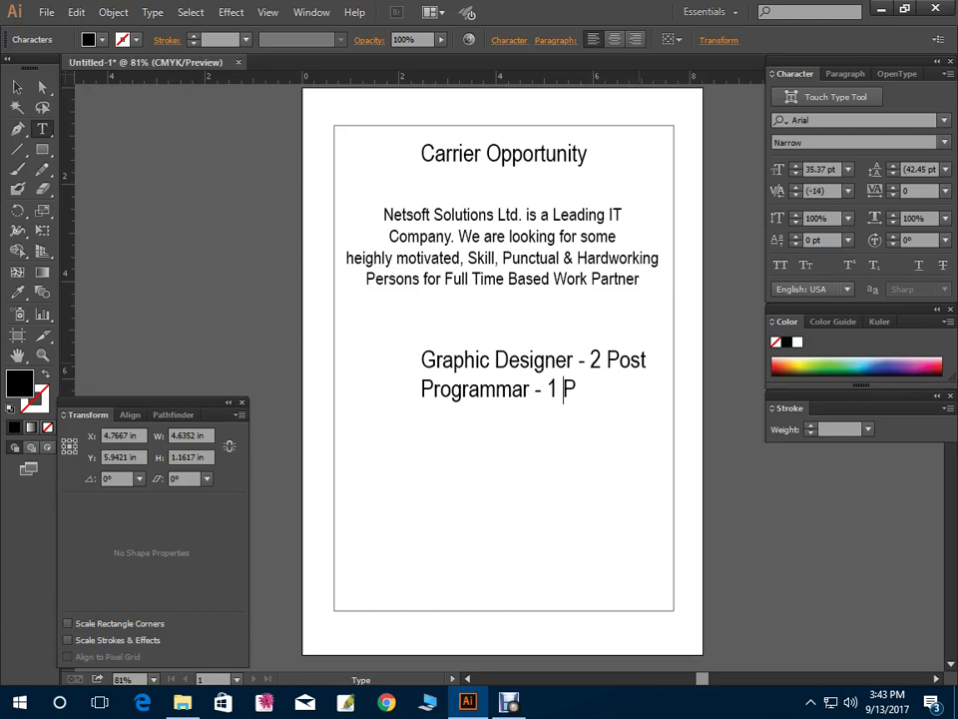
key("Delete")
type("2")
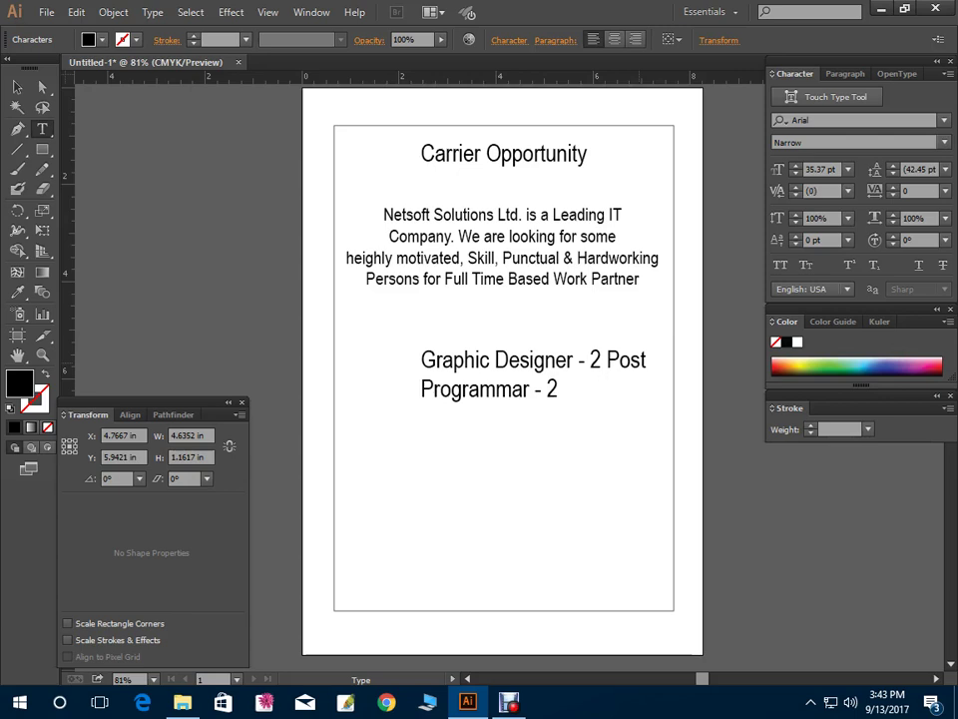
type("erson")
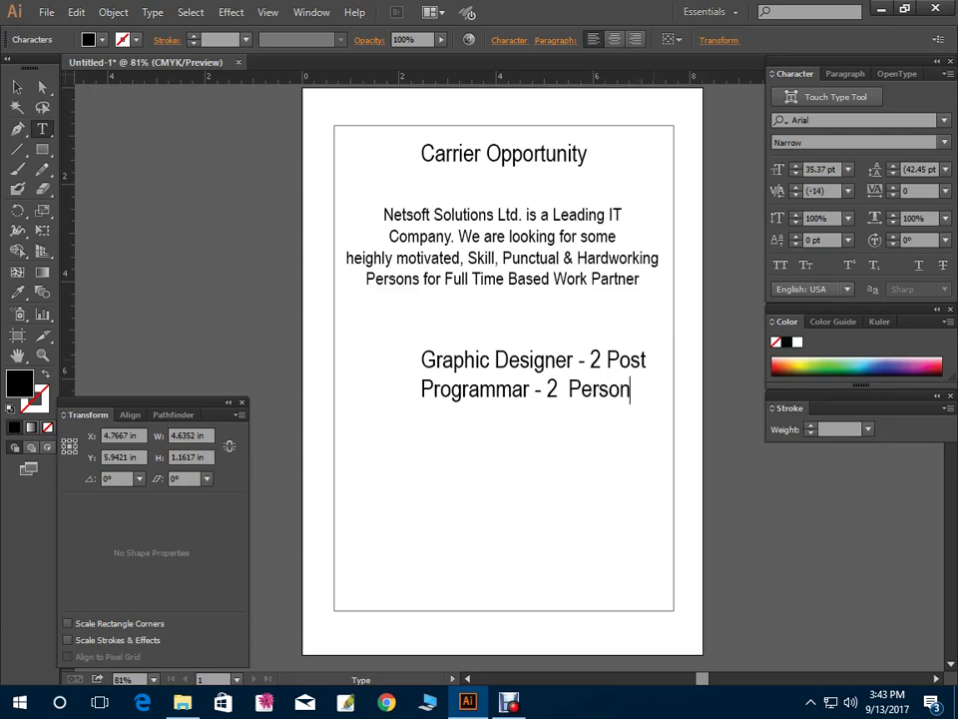
double_click(626, 360)
key("BackSpace")
type("person")
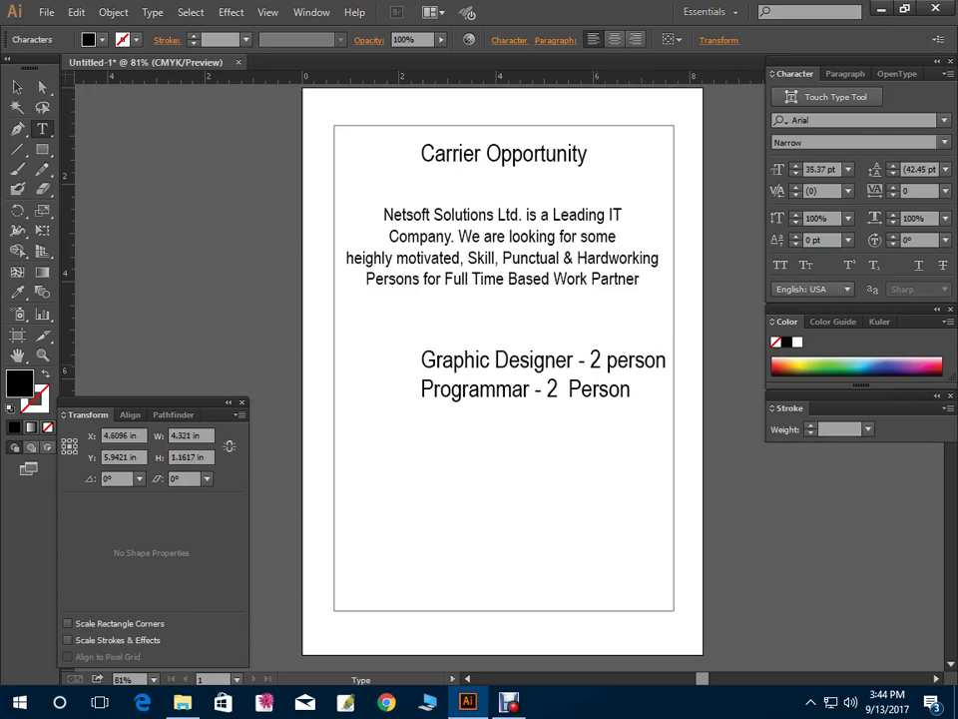
type(" Per")
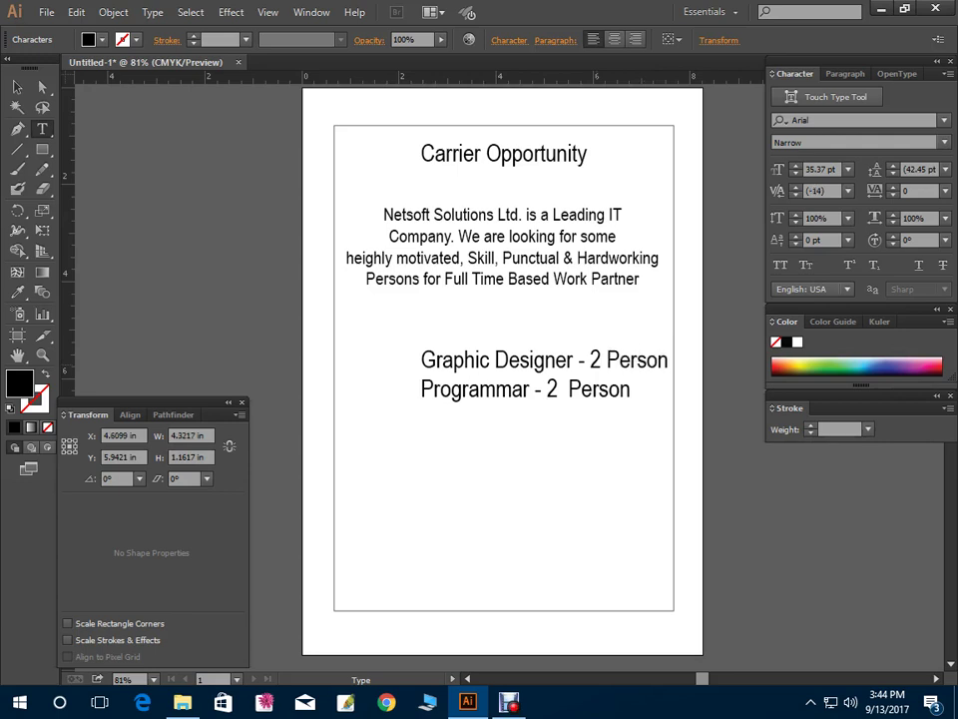
type("son")
left_click(17, 87)
Centre the job list and select all text in its duplicated copy
left_click_drag(593, 361, 504, 514)
left_click(547, 457)
double_click(504, 514)
key("ctrl+a")
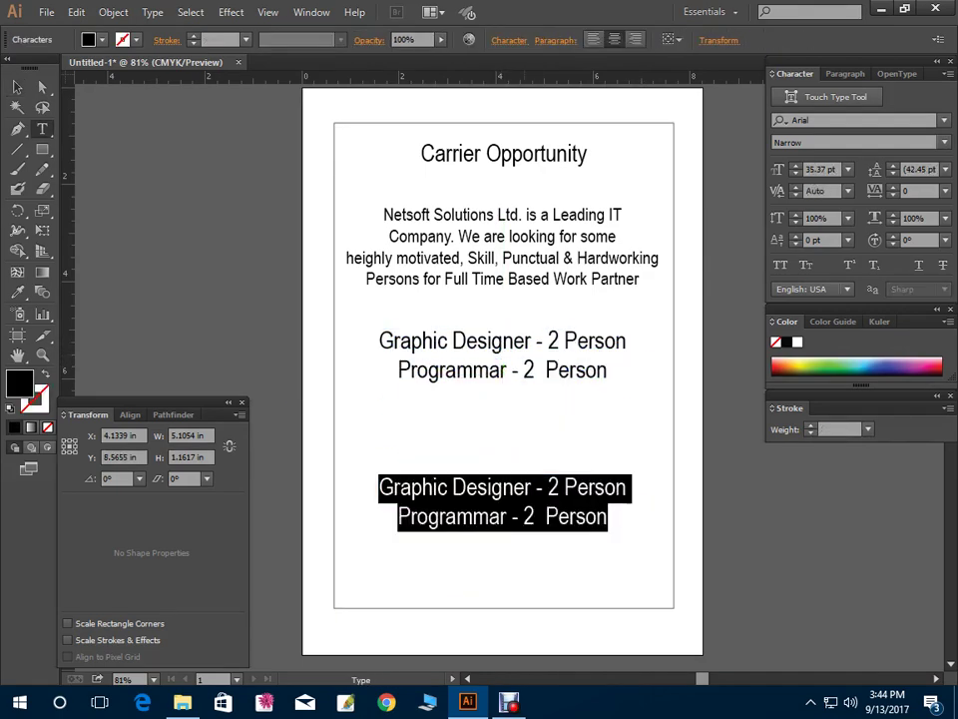
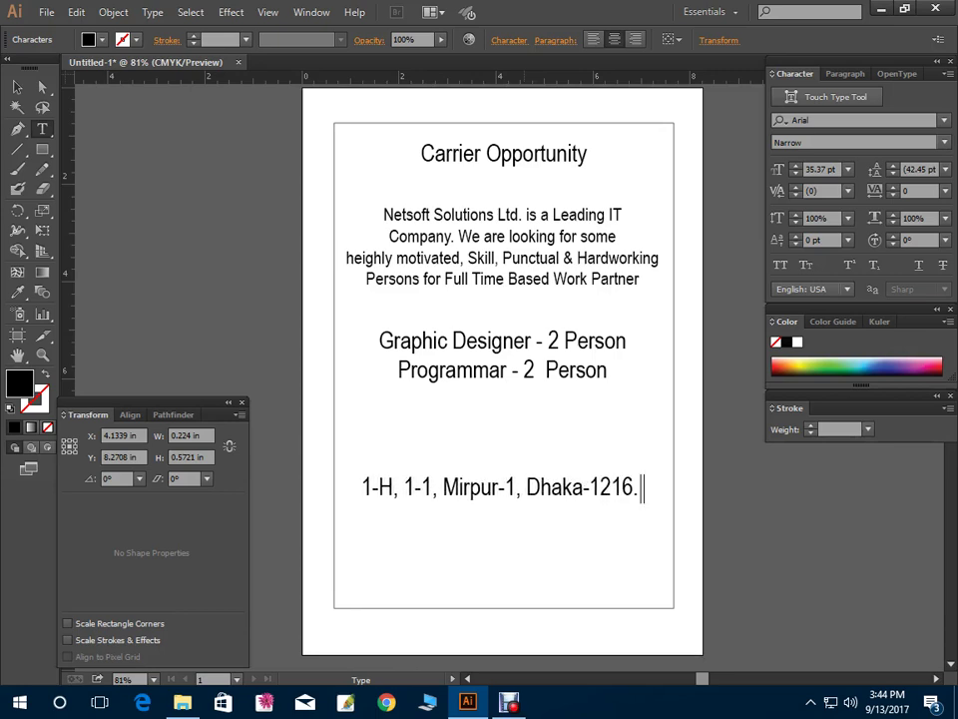
Replace the copy's text with the company address, phone, e-mail and website lines
key("Return")
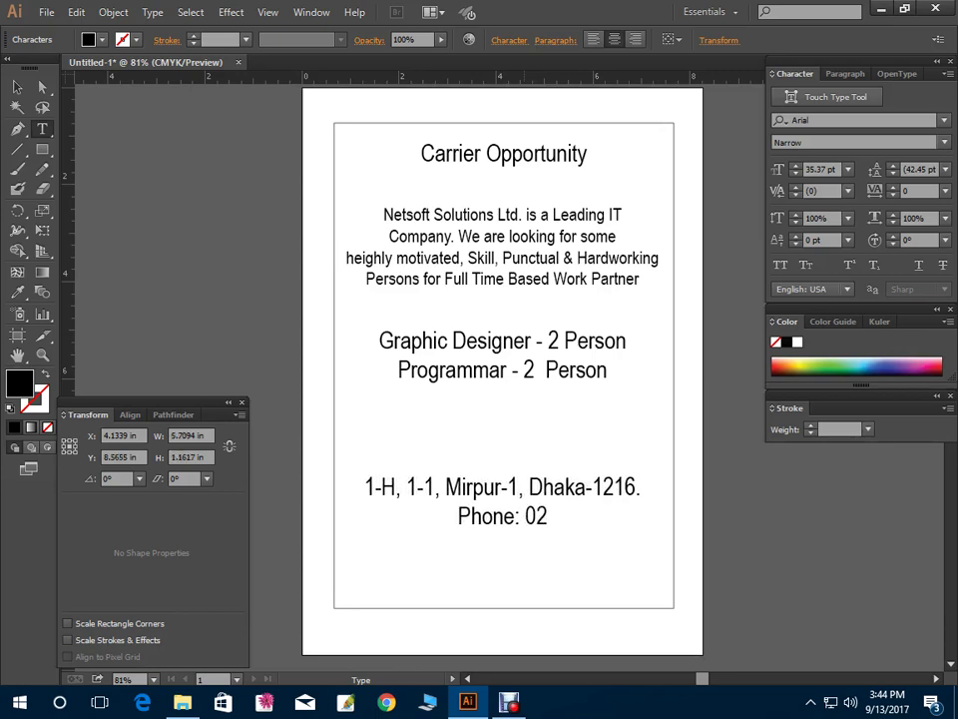
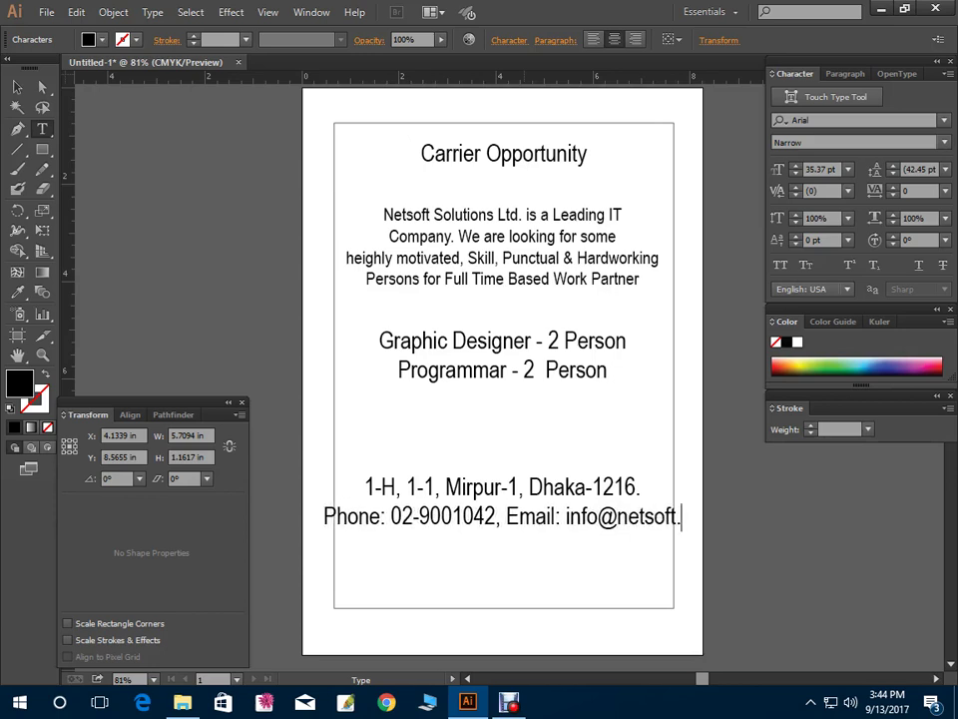
key("BackSpace")
key("BackSpace")
key("BackSpace")
key("BackSpace")
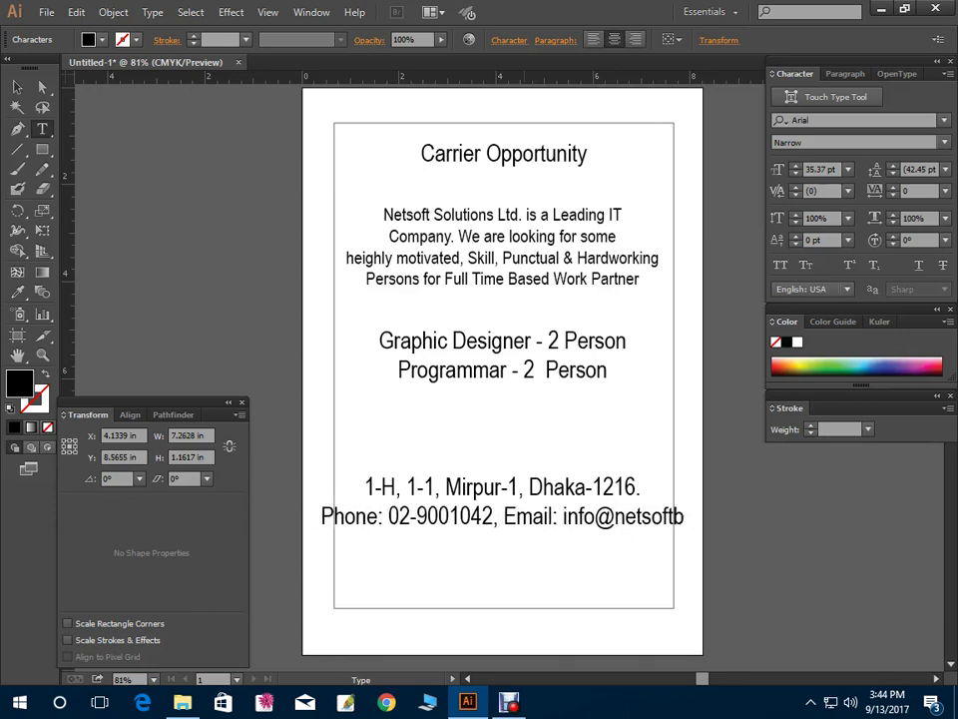
key("Return")
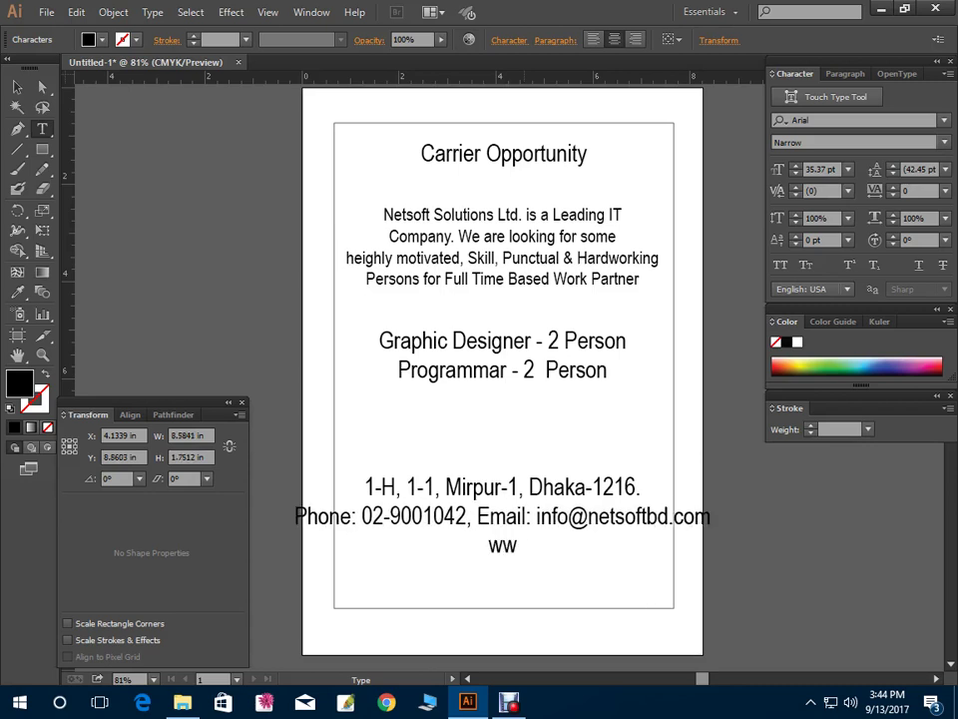
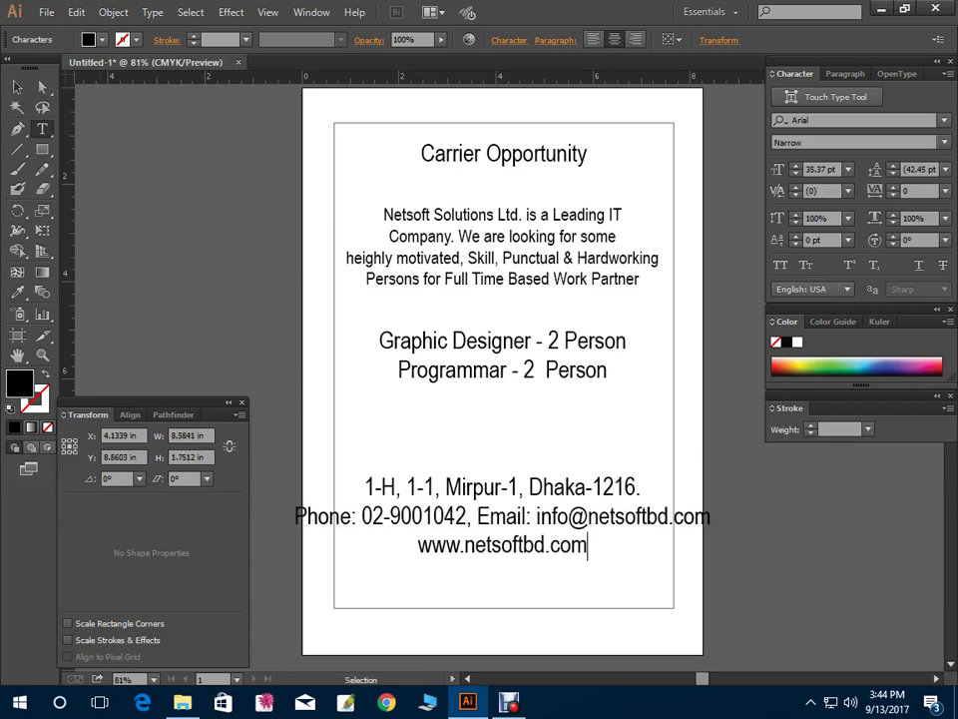
Shrink the contact block and place it along the frame's bottom edge
key("Escape")
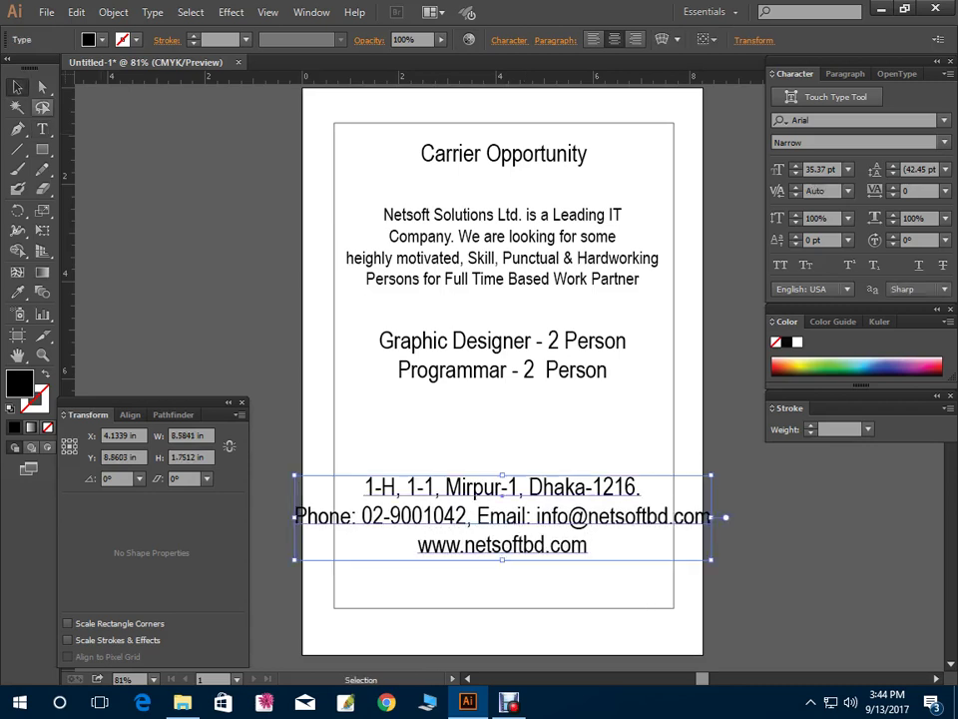
left_click_drag(709, 559, 647, 546)
left_click_drag(611, 499, 565, 577)
left_click(460, 599)
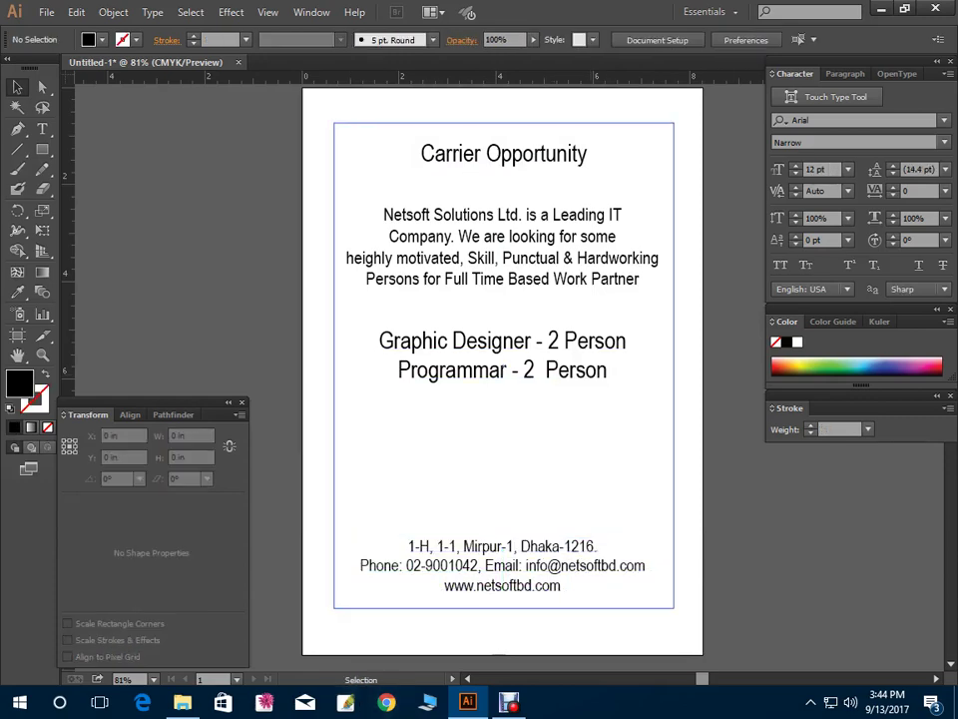
Open Bill Challan Design 02 from the Class 8 Illustrator folder, dismissing the missing-fonts warning
key("a")
key("ctrl+o")
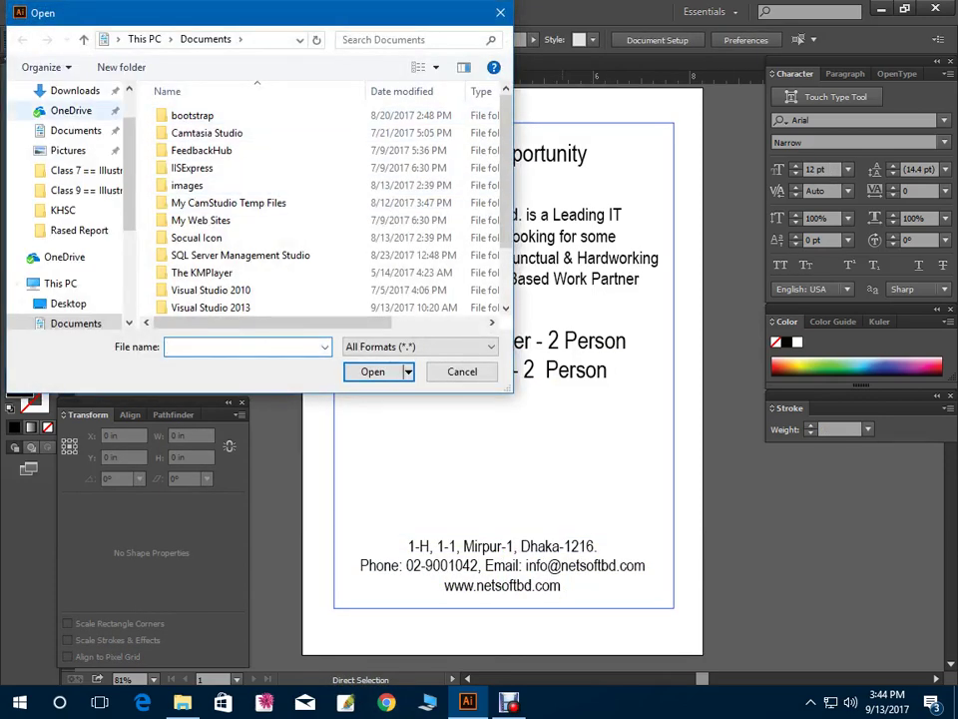
scroll(65, 209, "down", 4)
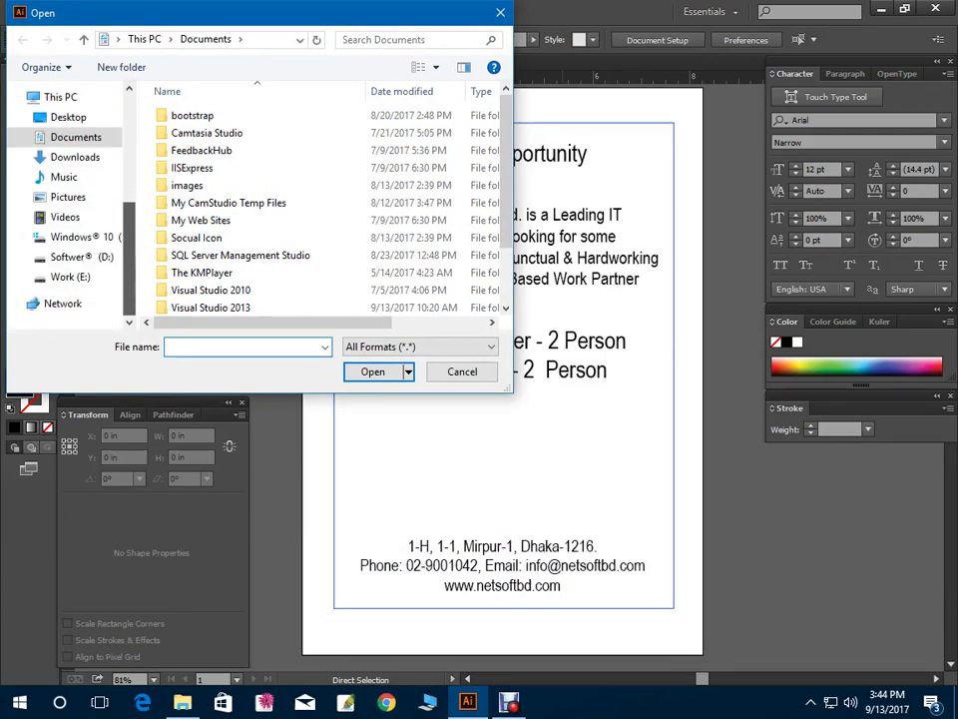
left_click(70, 276)
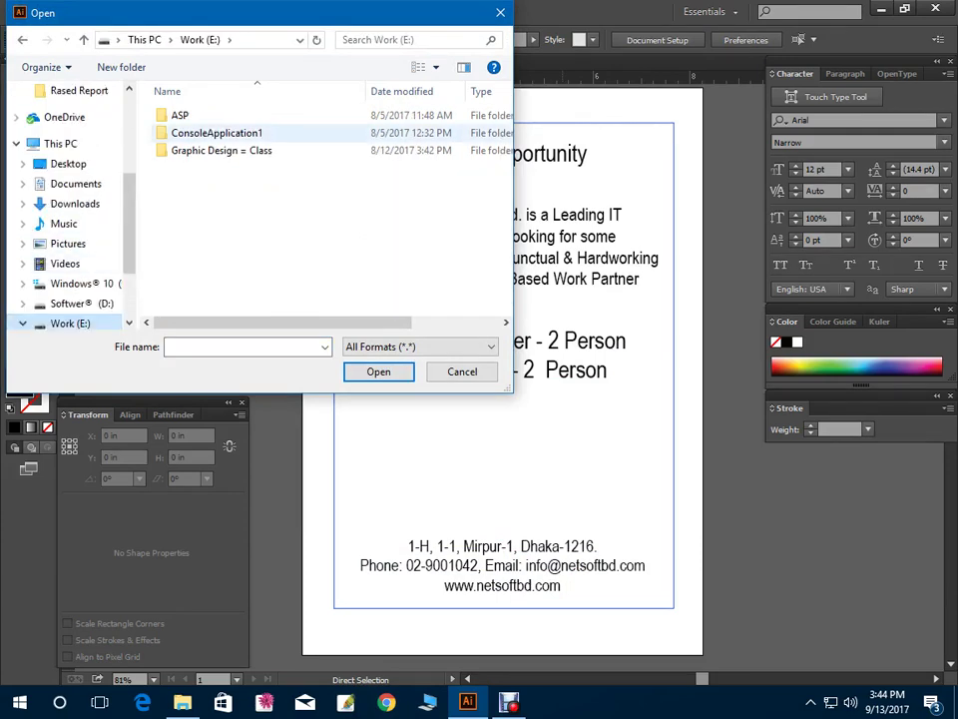
left_click(222, 149)
double_click(222, 150)
double_click(283, 155)
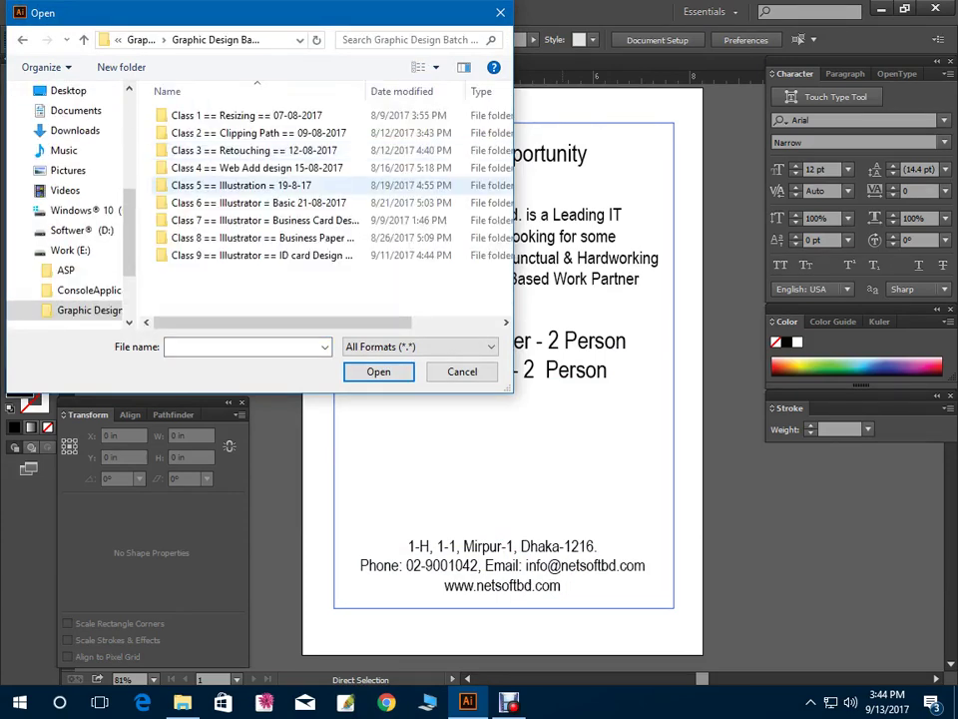
double_click(249, 236)
left_click(299, 146)
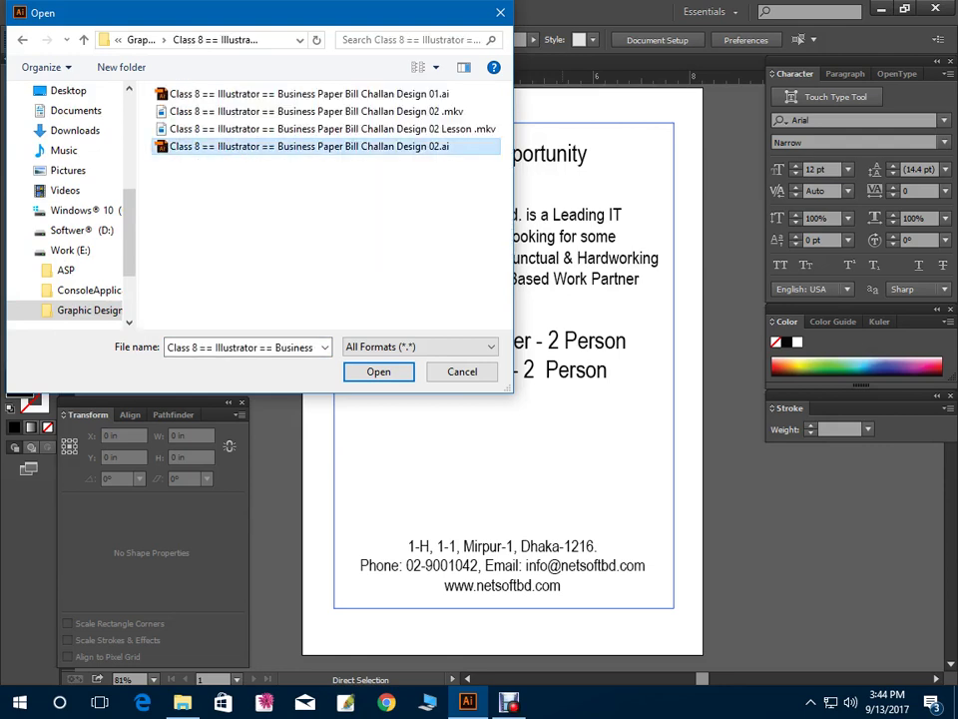
key("Up")
key("Up")
key("Up")
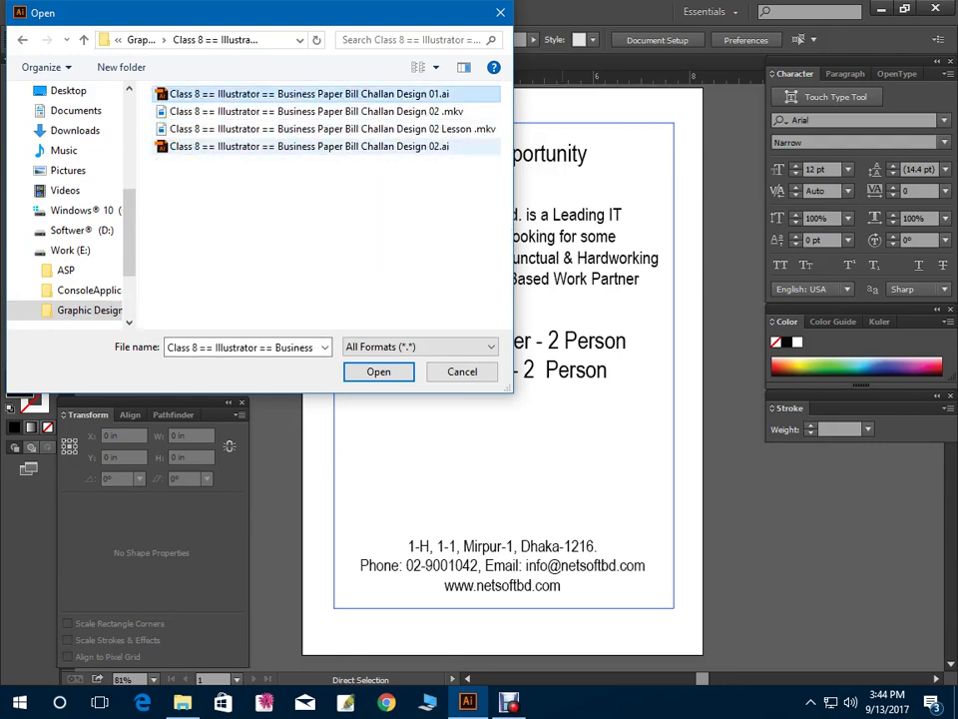
double_click(249, 146)
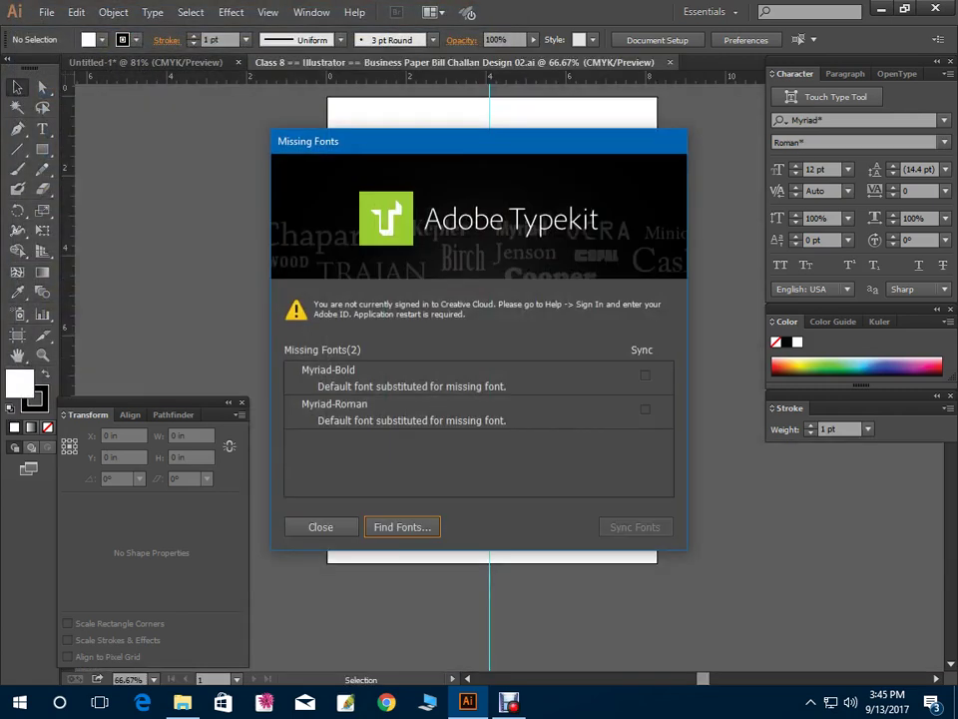
key("Escape")
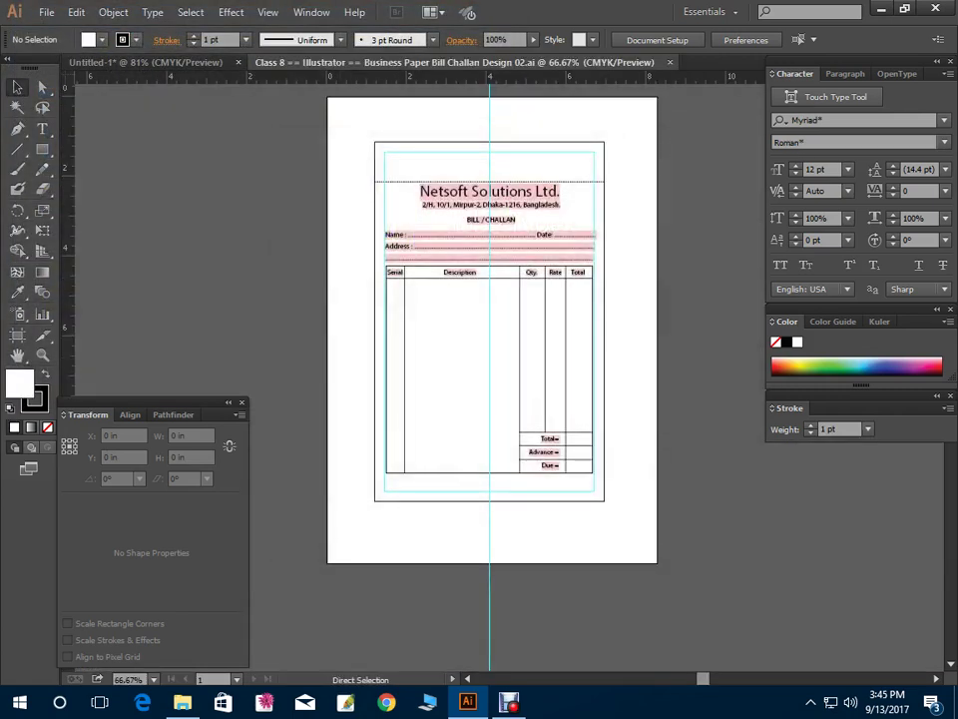
Reopen the bill file in another window, then close it and return to the flyer
key("ctrl+o")
left_click(309, 146)
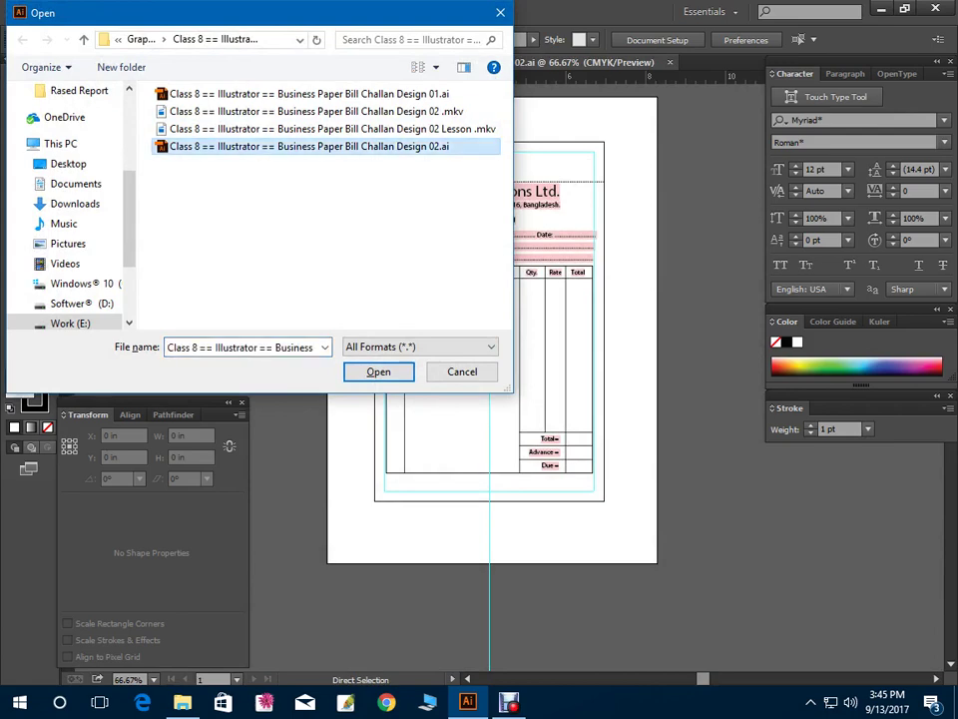
left_click(379, 372)
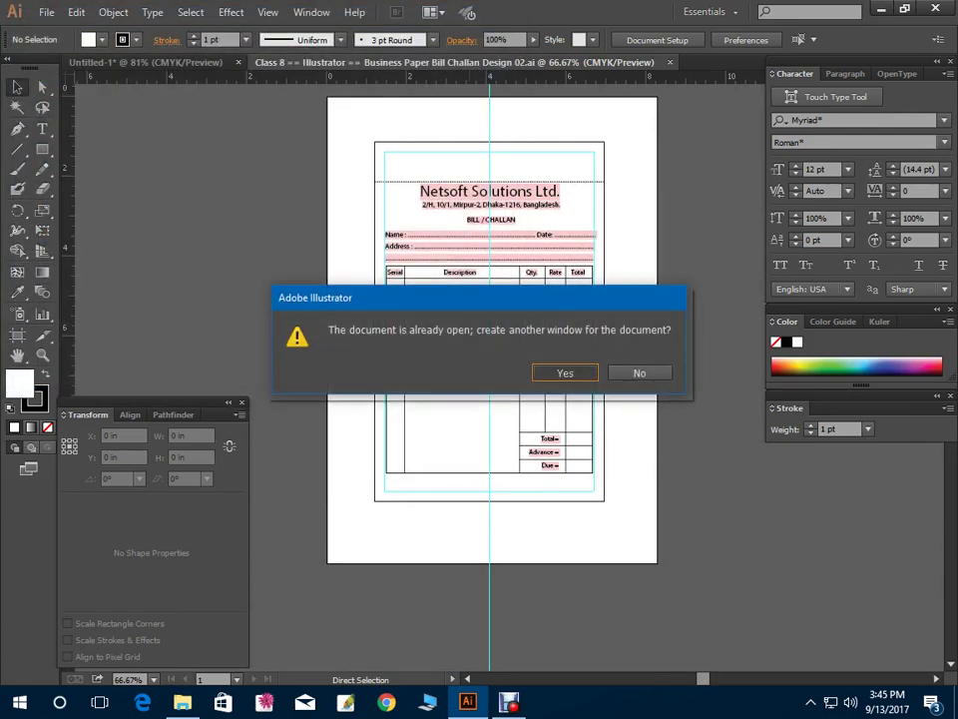
left_click(567, 371)
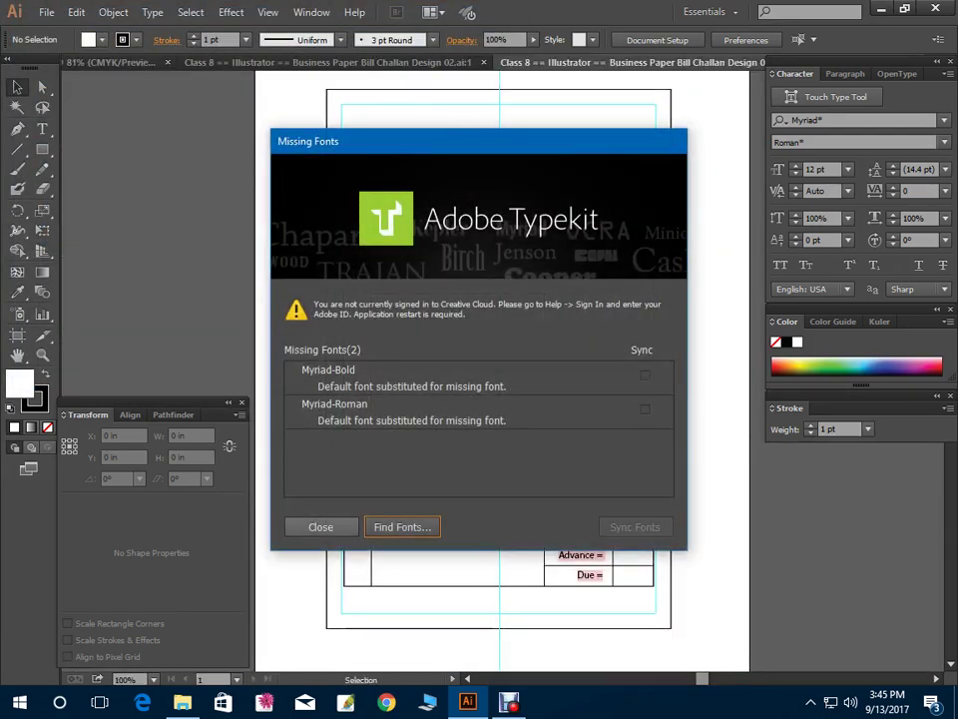
key("Return")
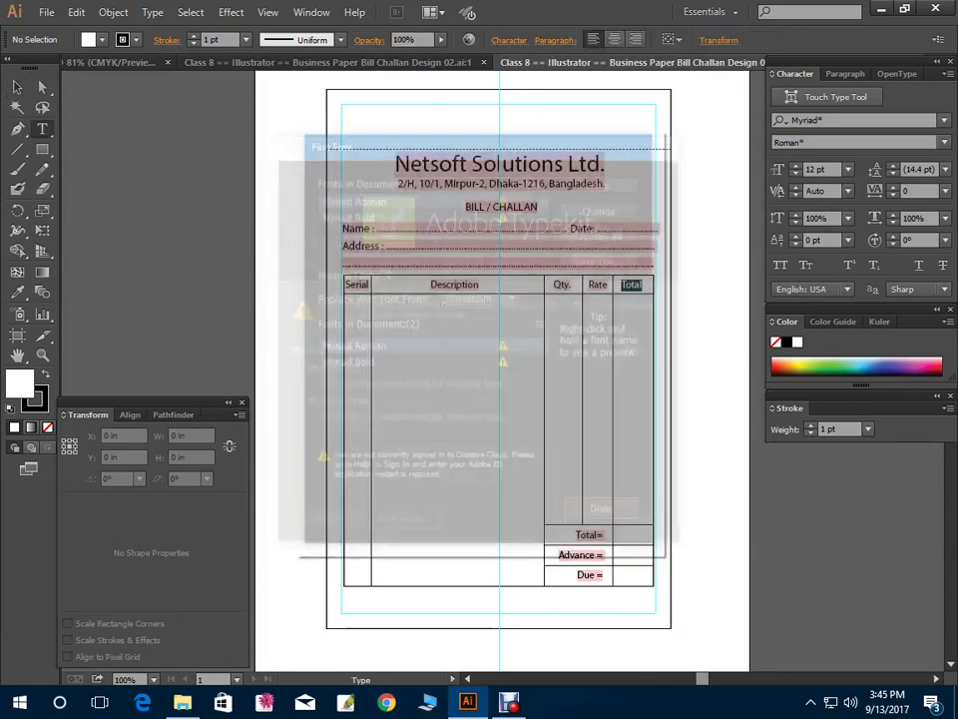
key("Return")
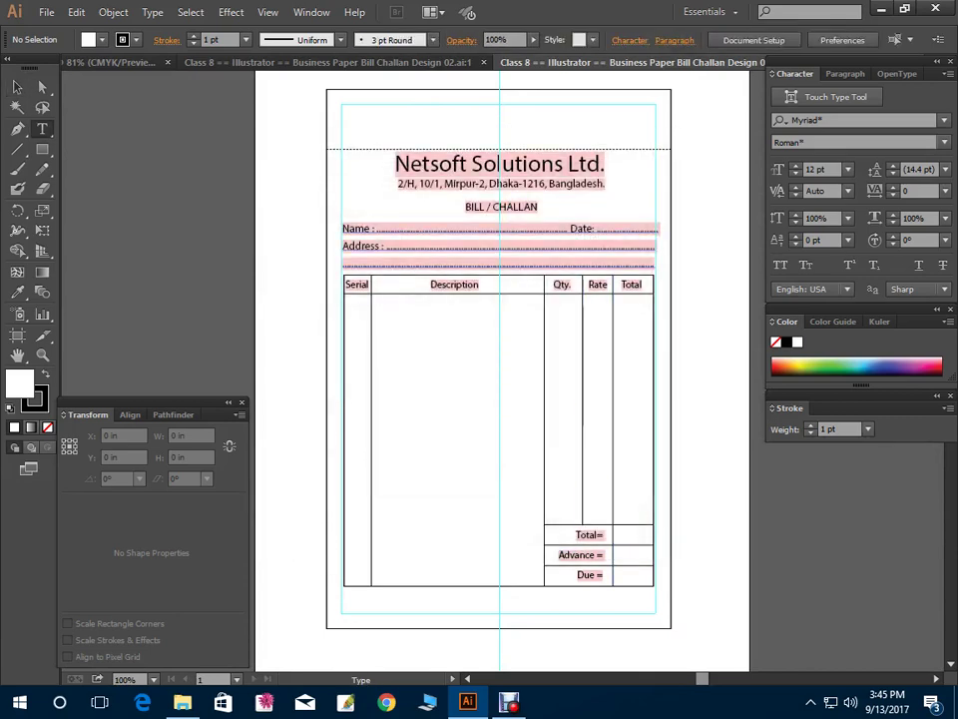
key("ctrl+minus")
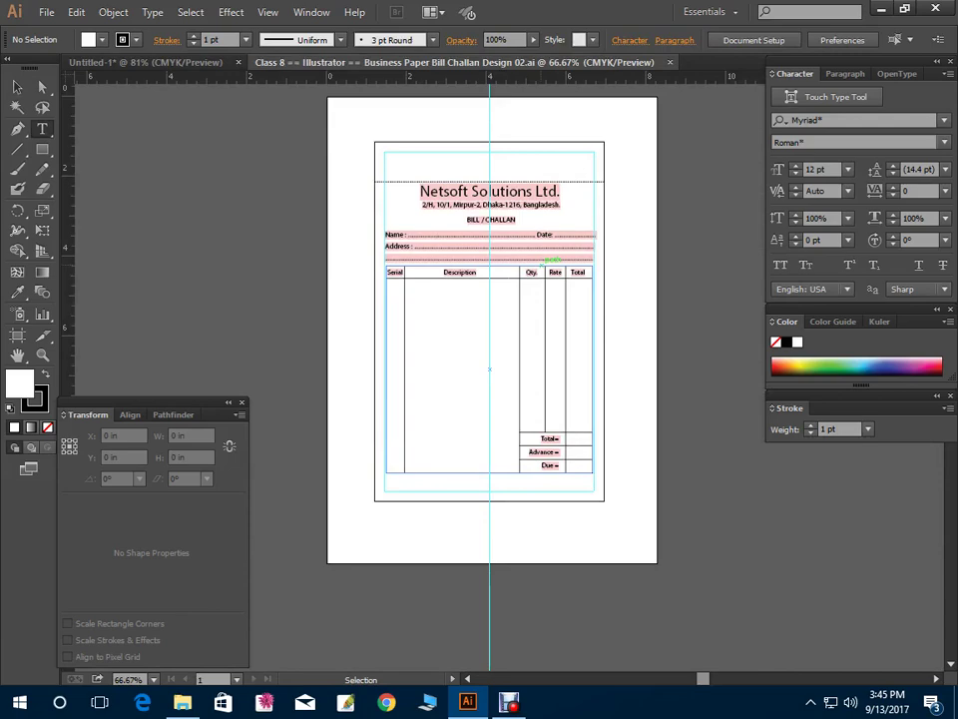
key("ctrl+w")
Open ID card Design.ai from the Class 9 == Illustrator folder, dismissing the fonts warning
key("ctrl+o")
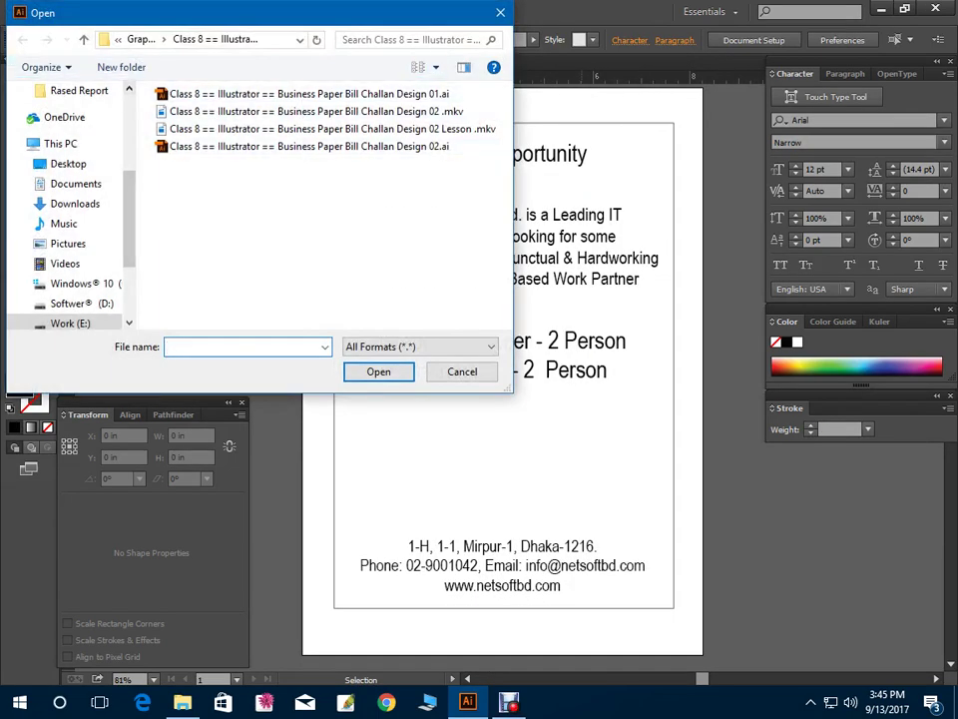
key("alt+Up")
key("alt+Up")
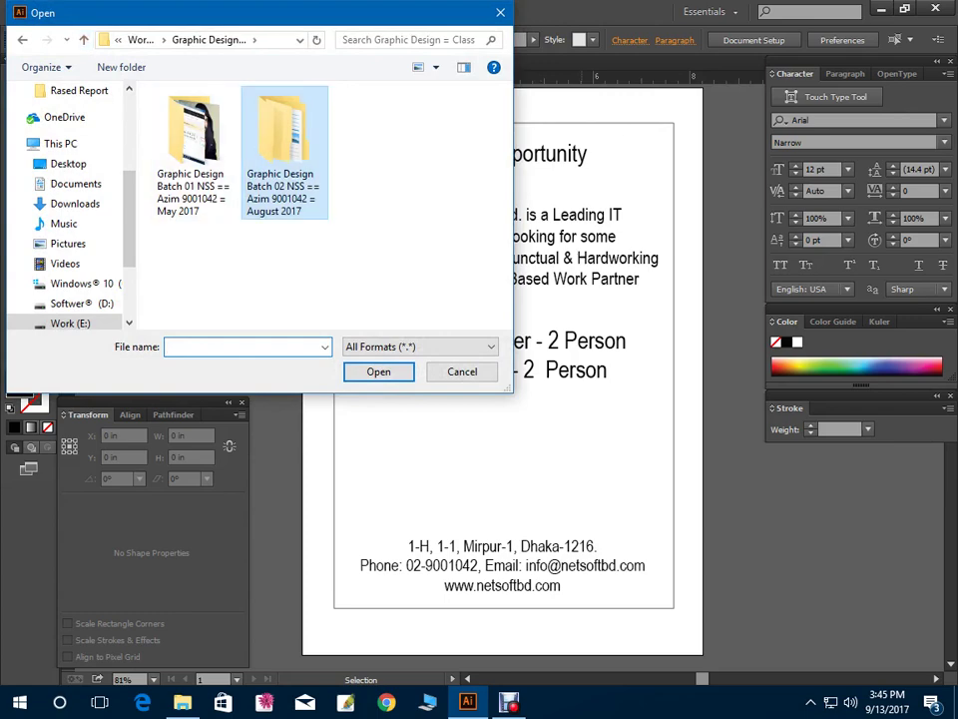
double_click(285, 150)
double_click(245, 254)
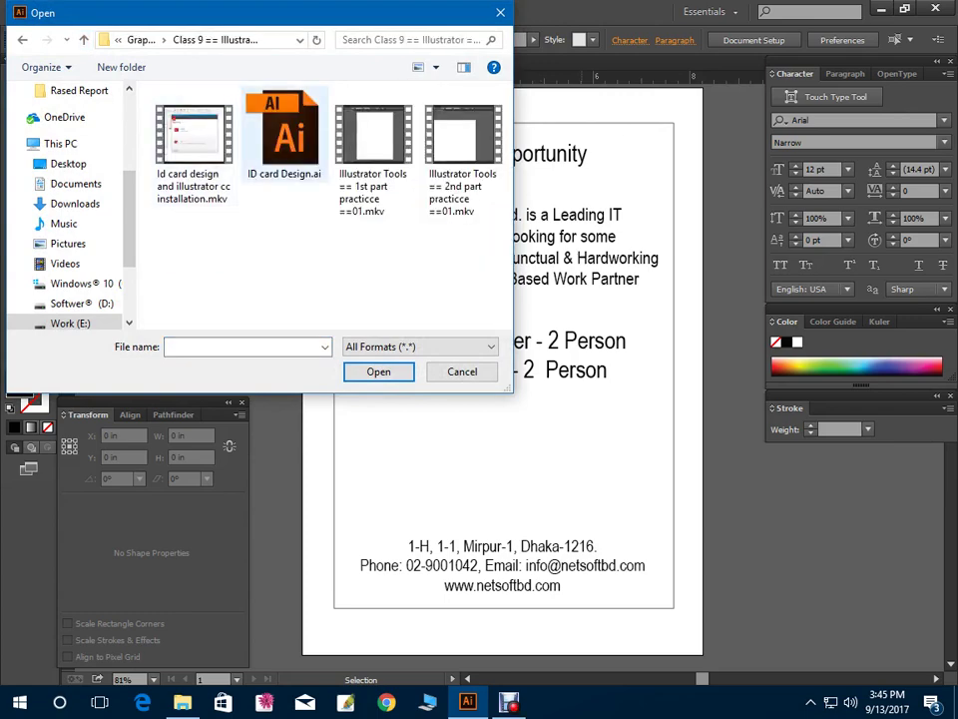
double_click(285, 134)
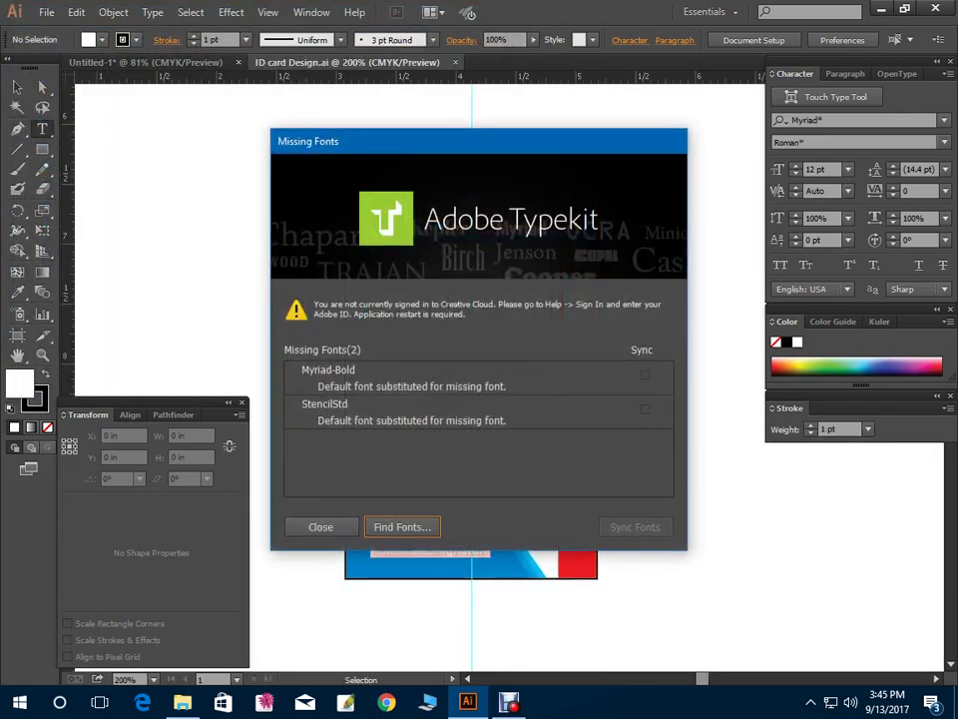
left_click(317, 524)
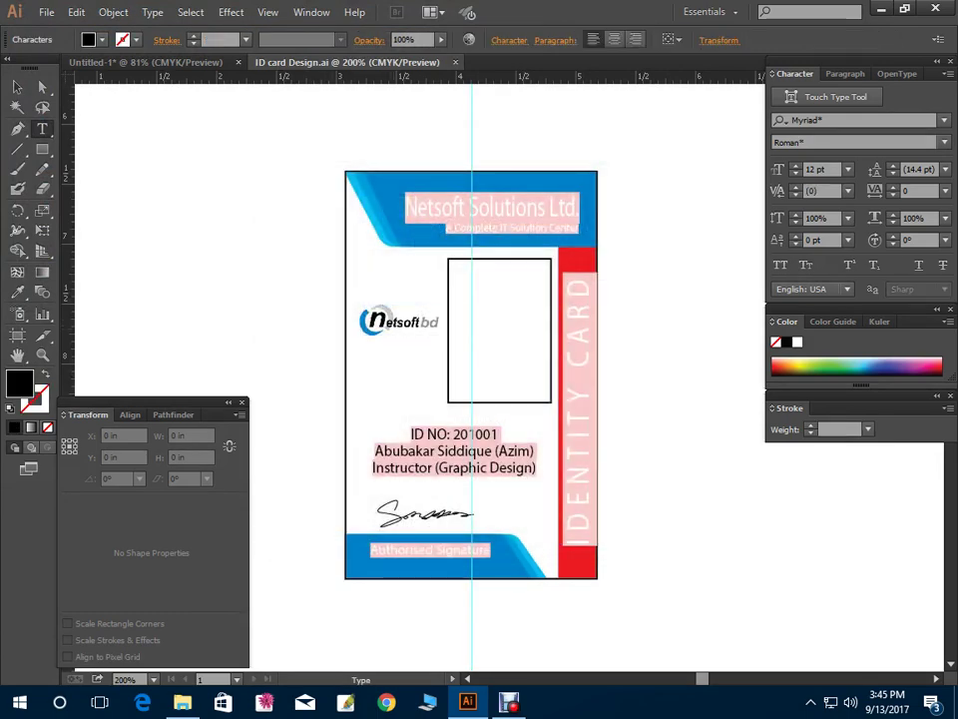
Select and copy the netsoft logo image, then close the ID card file
left_click(399, 321)
left_click(16, 86)
left_click(259, 250)
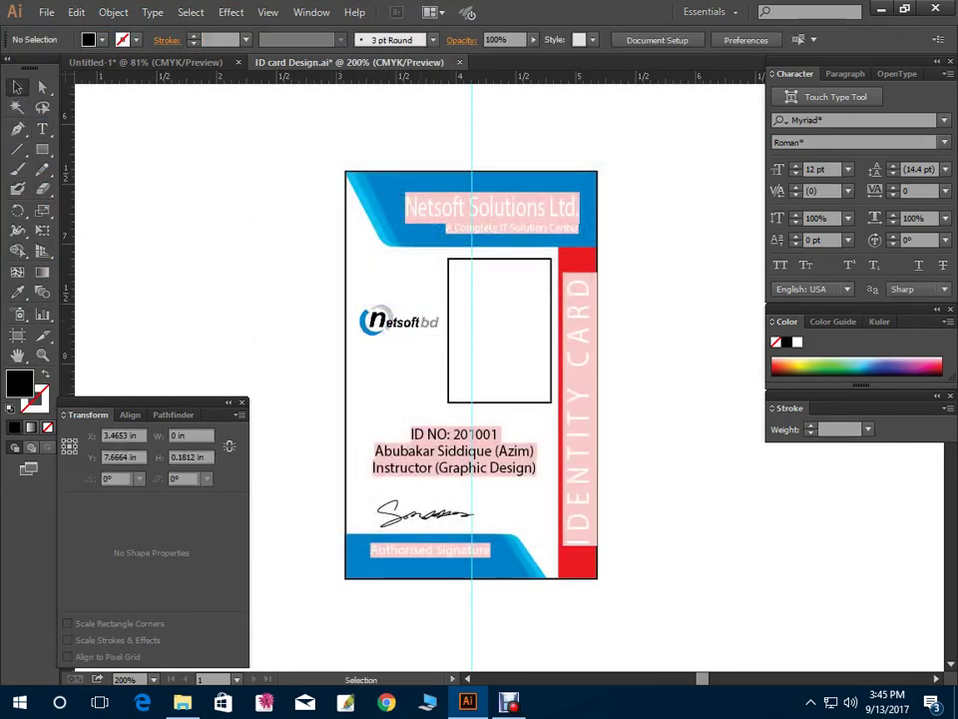
left_click(399, 321)
key("a")
key("ctrl+w")
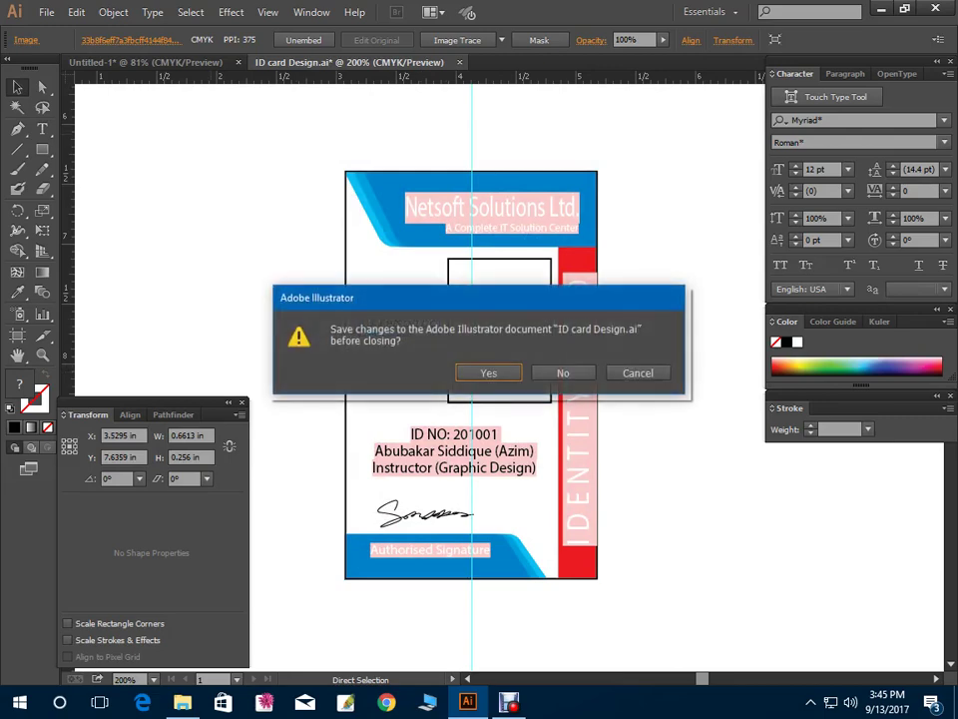
Close the ID card file without saving, then paste the netsoft logo above the address and enlarge it
key("n")
key("ctrl+v")
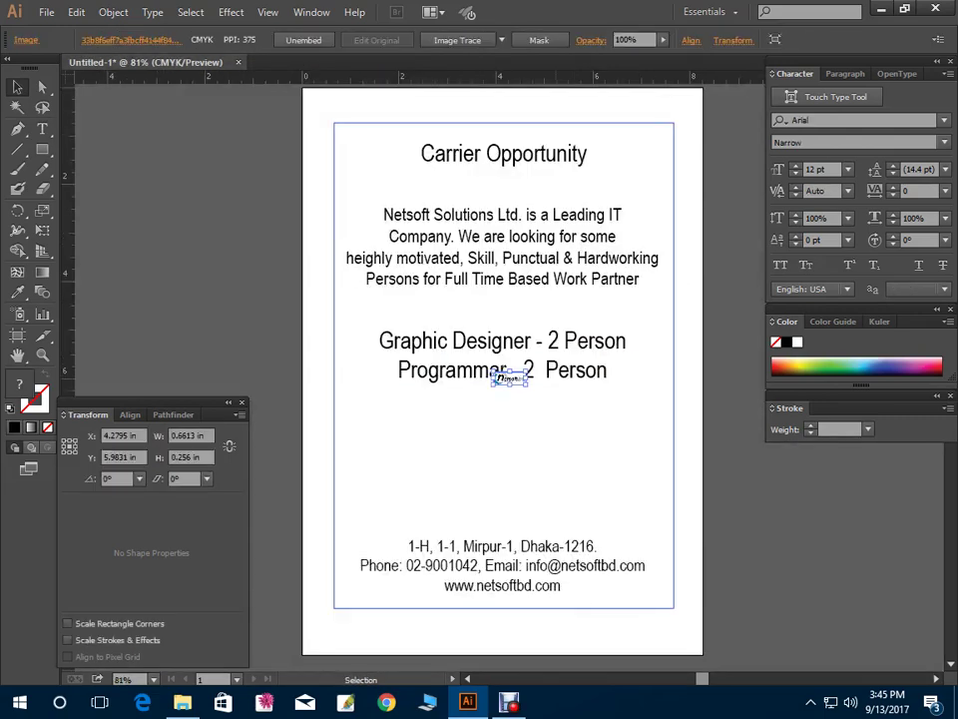
left_click_drag(507, 385, 588, 528)
left_click(599, 539)
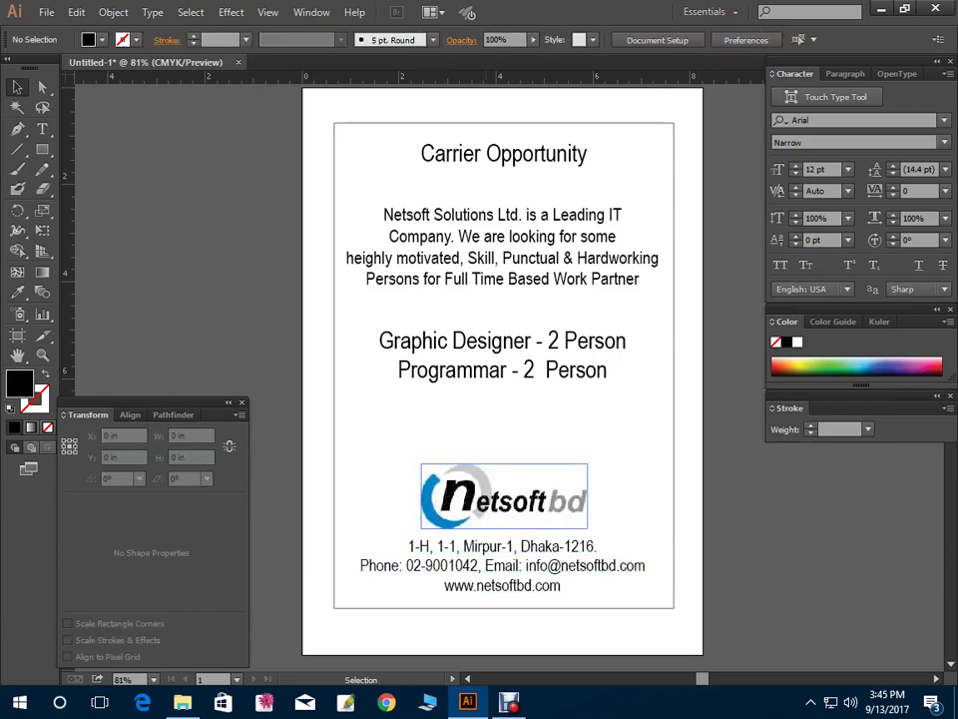
left_click_drag(504, 496, 501, 490)
left_click_drag(585, 522, 614, 523)
left_click(638, 529)
left_click(502, 480)
Make the address text bold, shrink it to fit inside the frame, and hide the panels
left_click(502, 565)
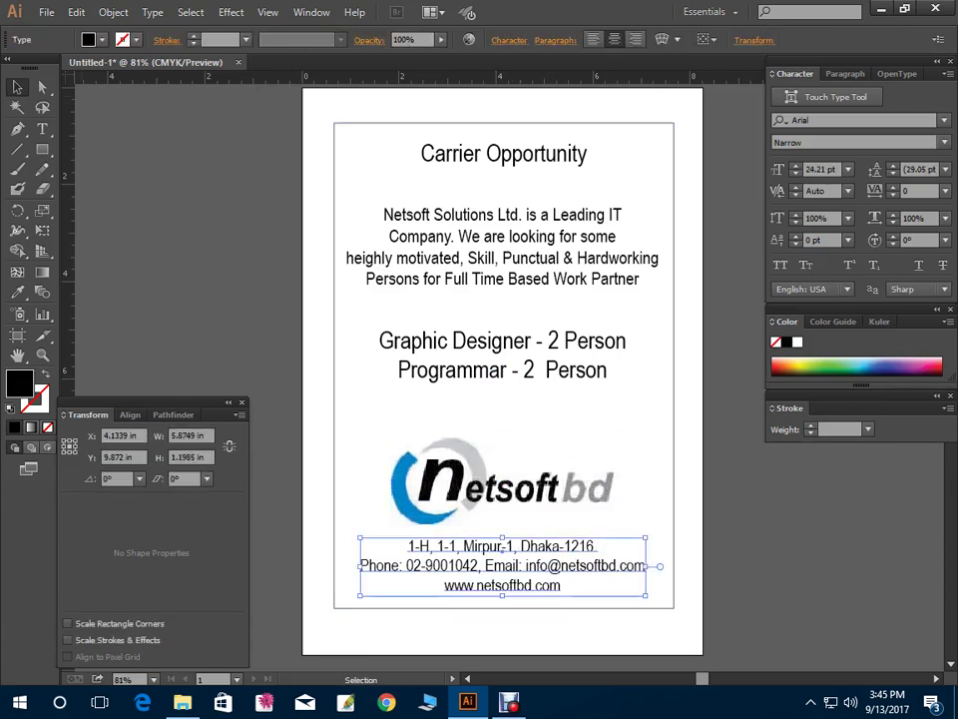
left_click(944, 142)
left_click(795, 214)
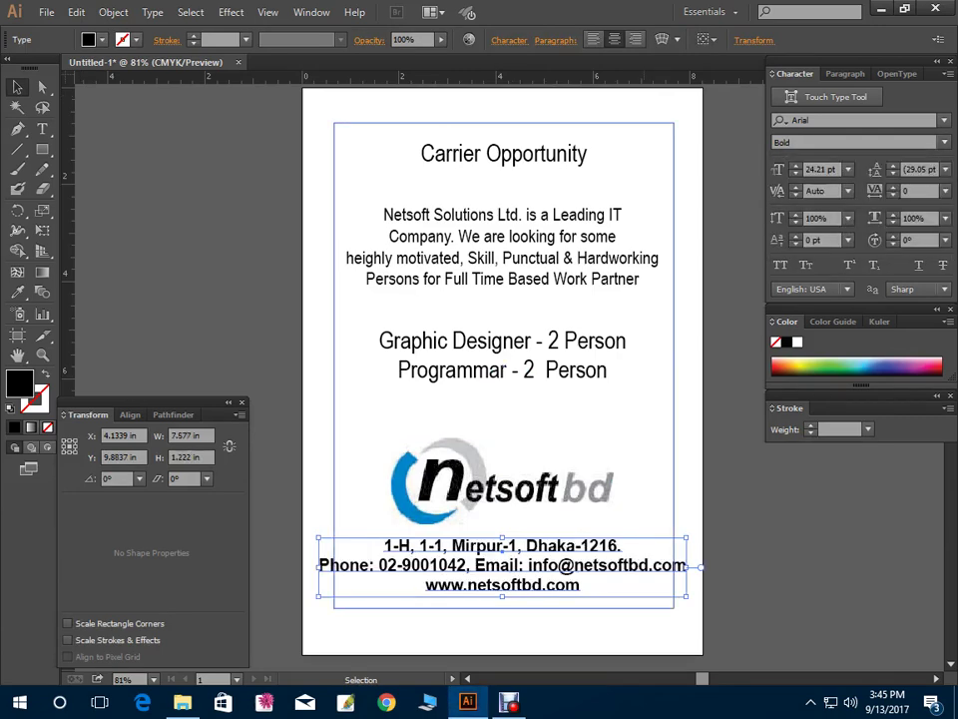
left_click_drag(689, 597, 646, 590)
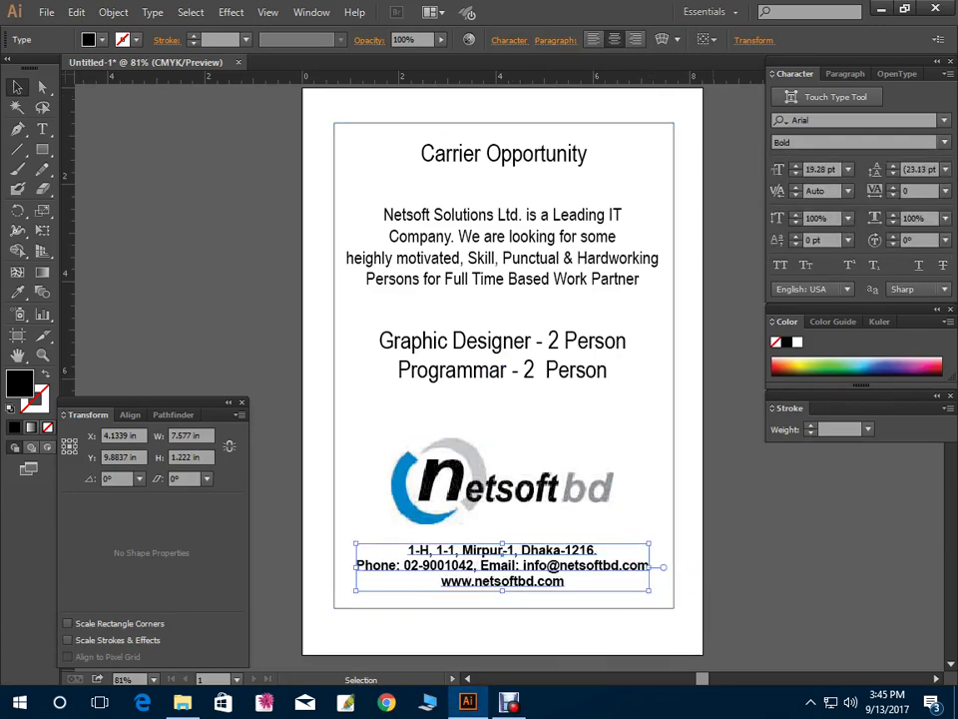
key("ctrl+shift+a")
key("shift+Tab")
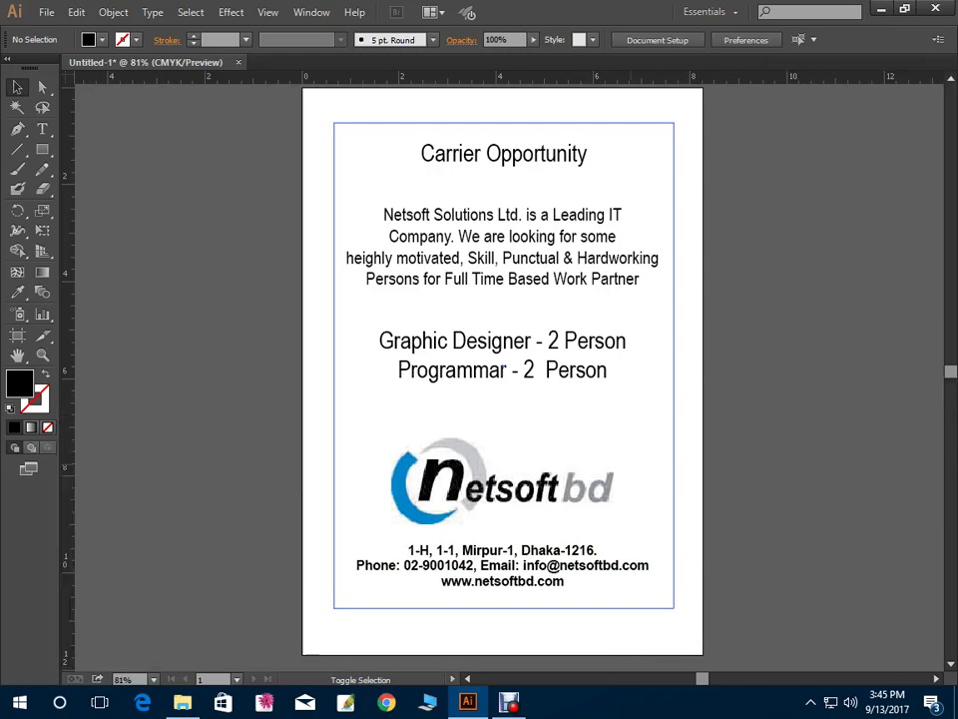
left_click_drag(479, 369, 387, 370)
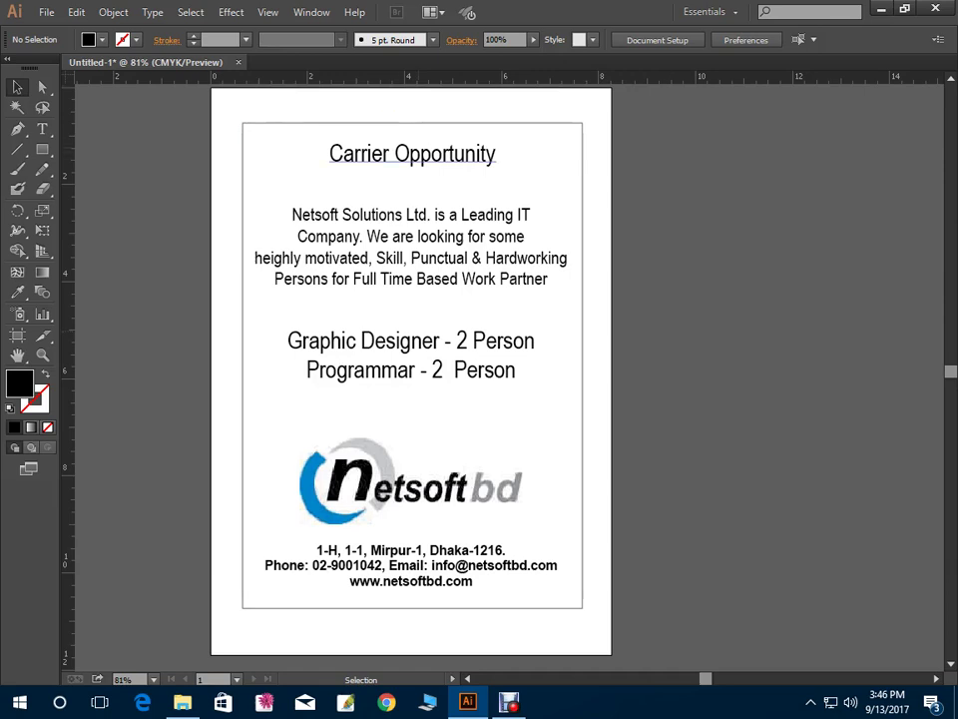
left_click(412, 153)
left_click(412, 409)
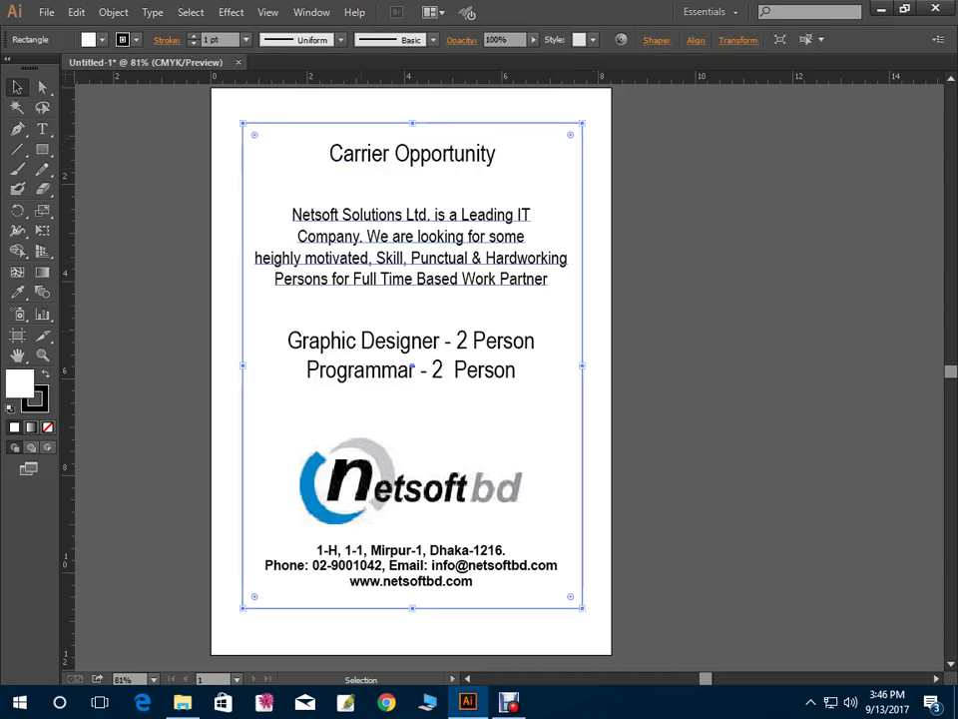
key("ctrl+shift+a")
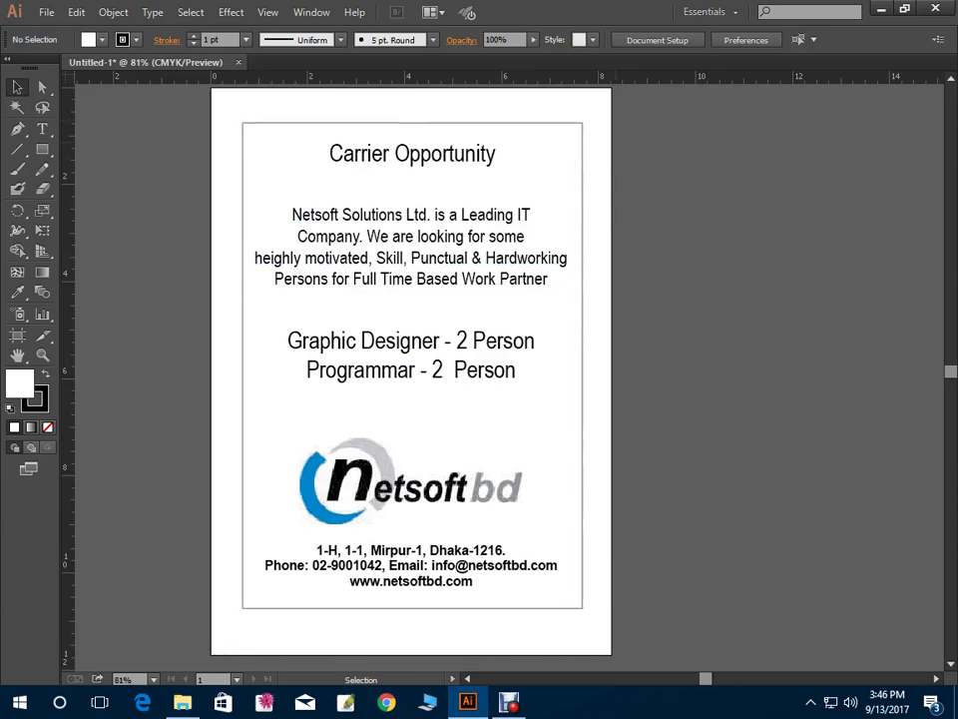
Select the Carrier Opportunity heading and try the Augustus Beveled and Beauregard fonts on it
left_click(412, 154)
key("a")
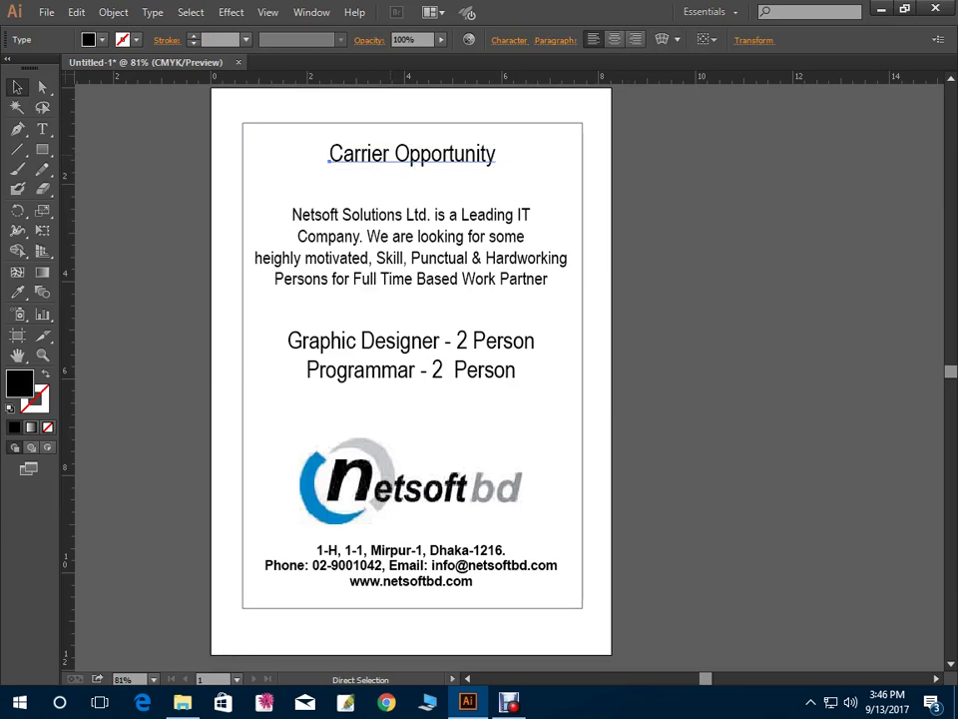
key("ctrl+t")
left_click(943, 120)
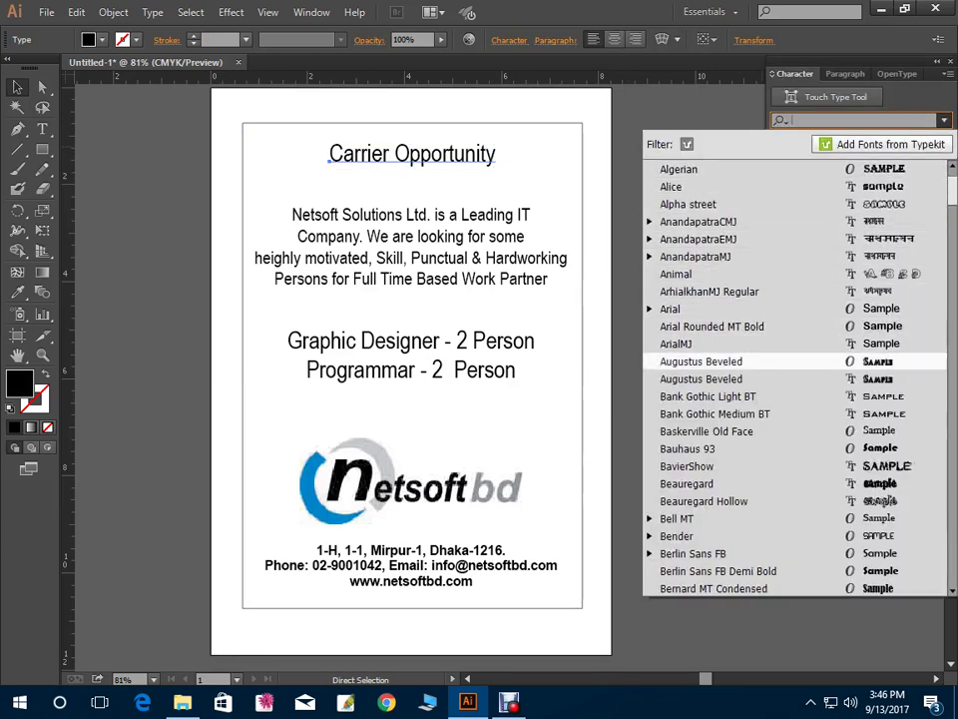
key("Return")
key("v")
key("Down")
key("Down")
key("Down")
key("Down")
key("Down")
key("Down")
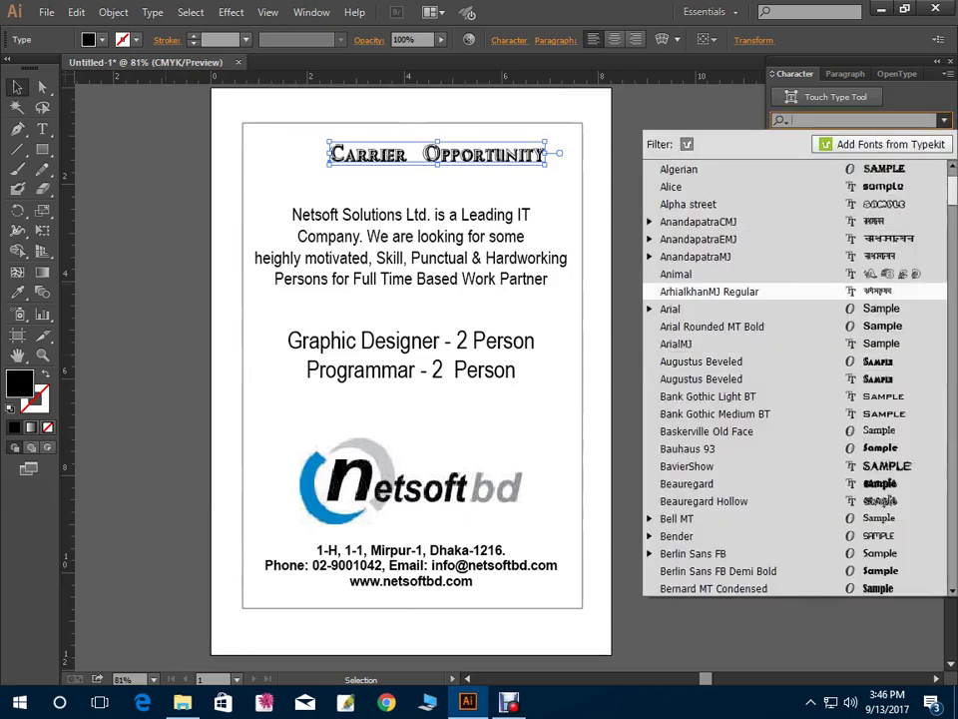
key("Return")
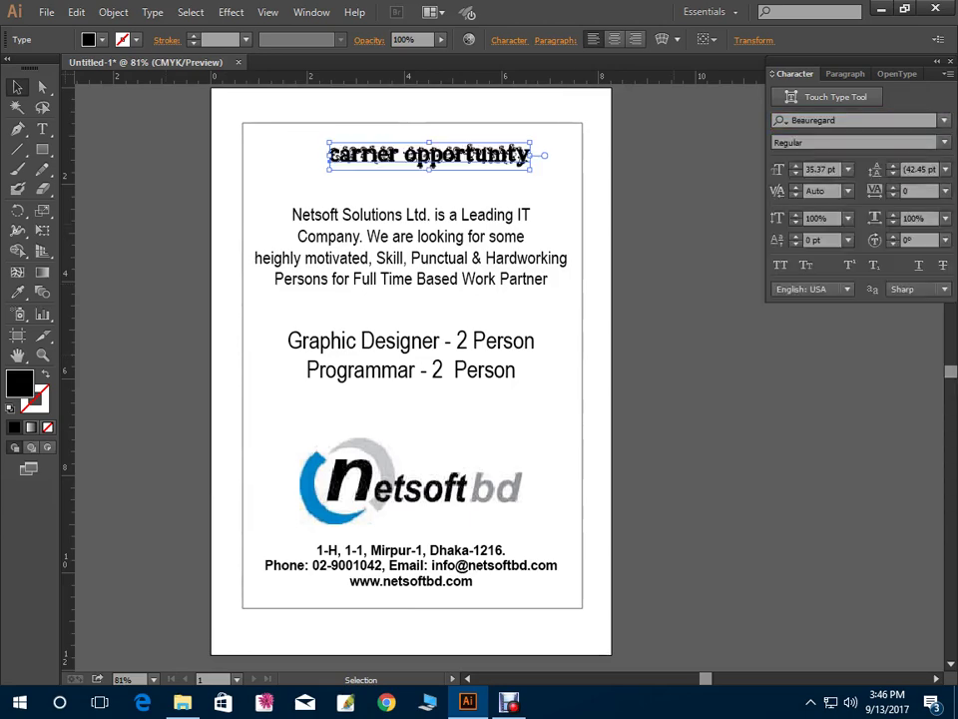
Try Alice and Broadway on the heading, moving it toward the page centre and stretching it taller
left_click(943, 120)
key("Down")
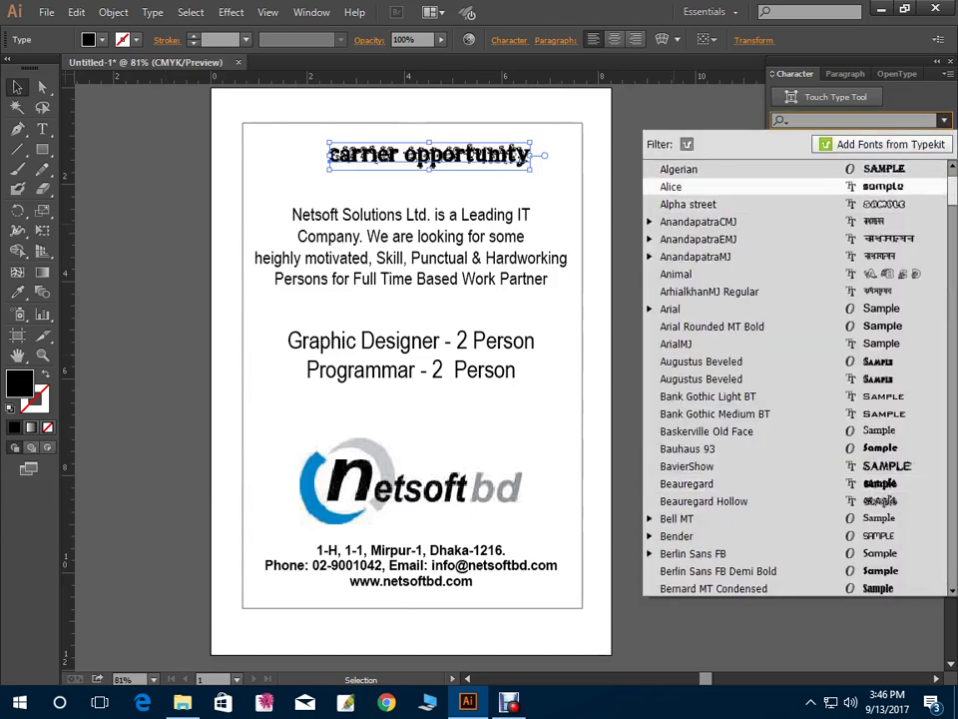
key("Return")
left_click(944, 120)
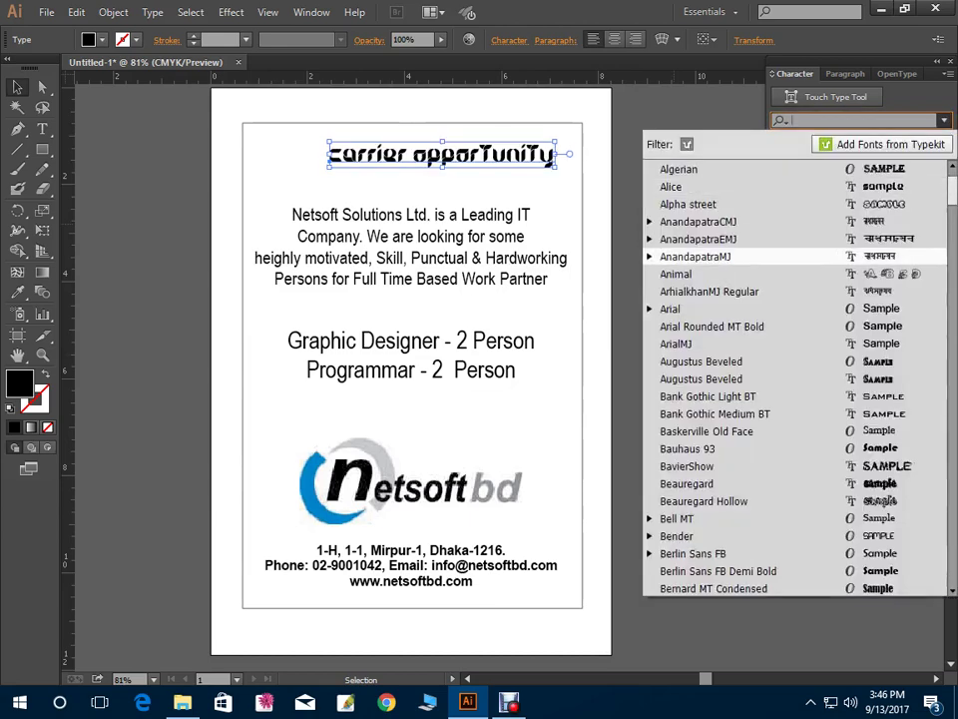
scroll(794, 380, "down", 7)
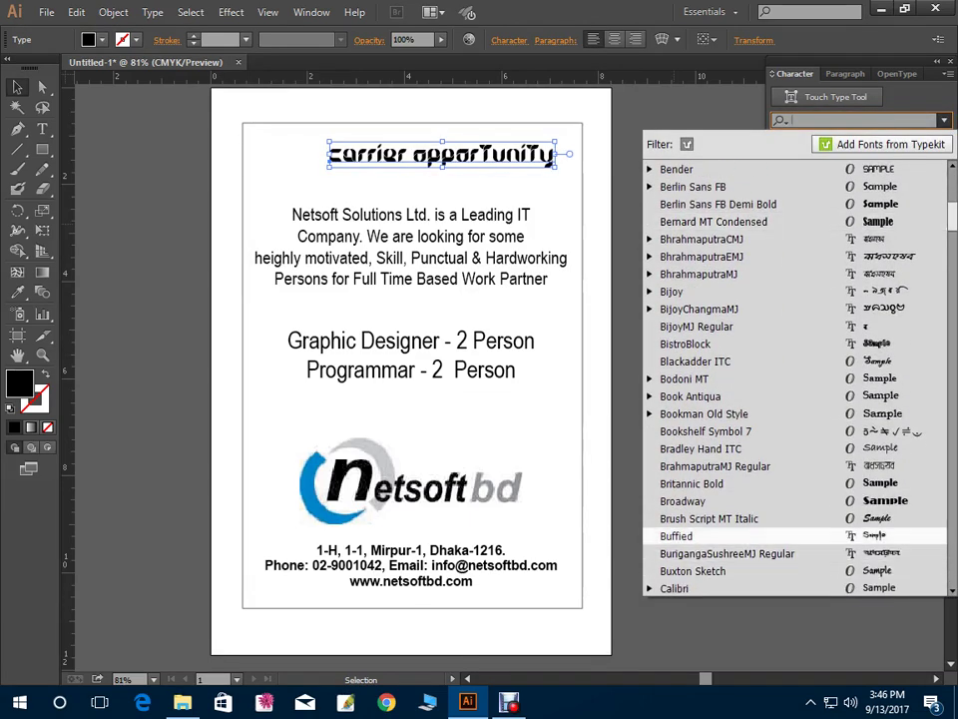
left_click(683, 502)
left_click_drag(584, 150, 527, 147)
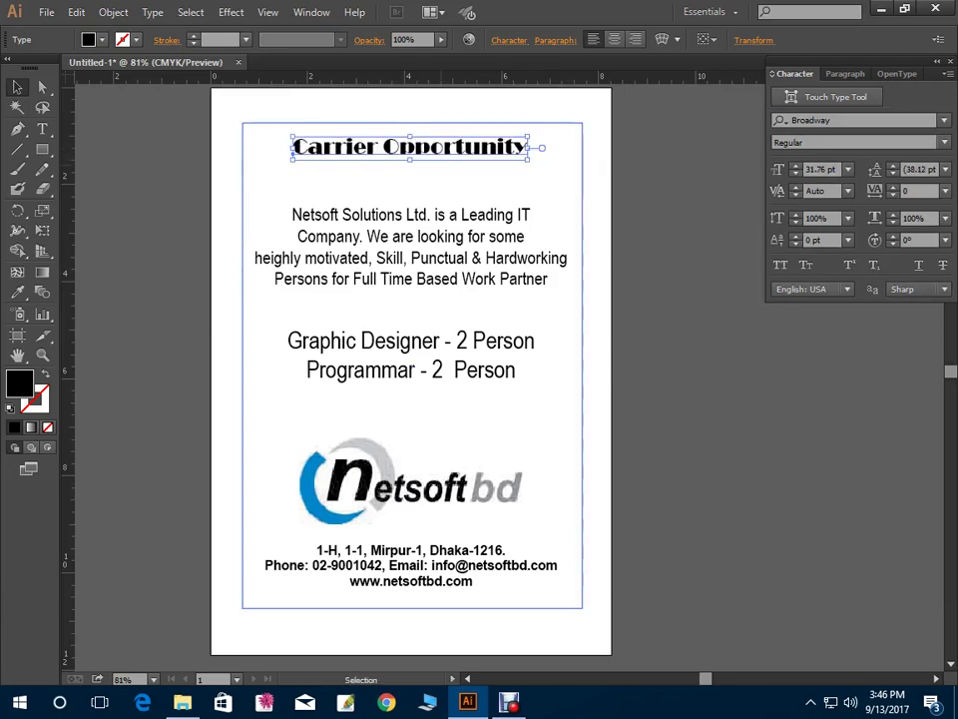
left_click_drag(409, 160, 413, 170)
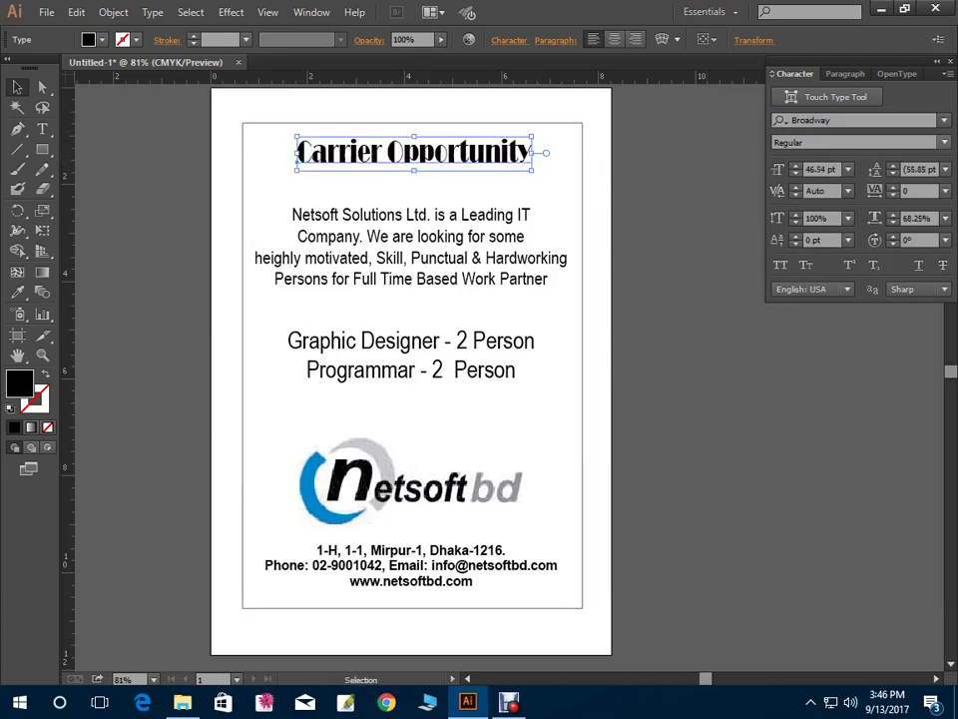
Try Chrome Black, then settle on Copperplate Gothic Bold at about 42.71 pt
left_click(944, 119)
scroll(758, 222, "down", 12)
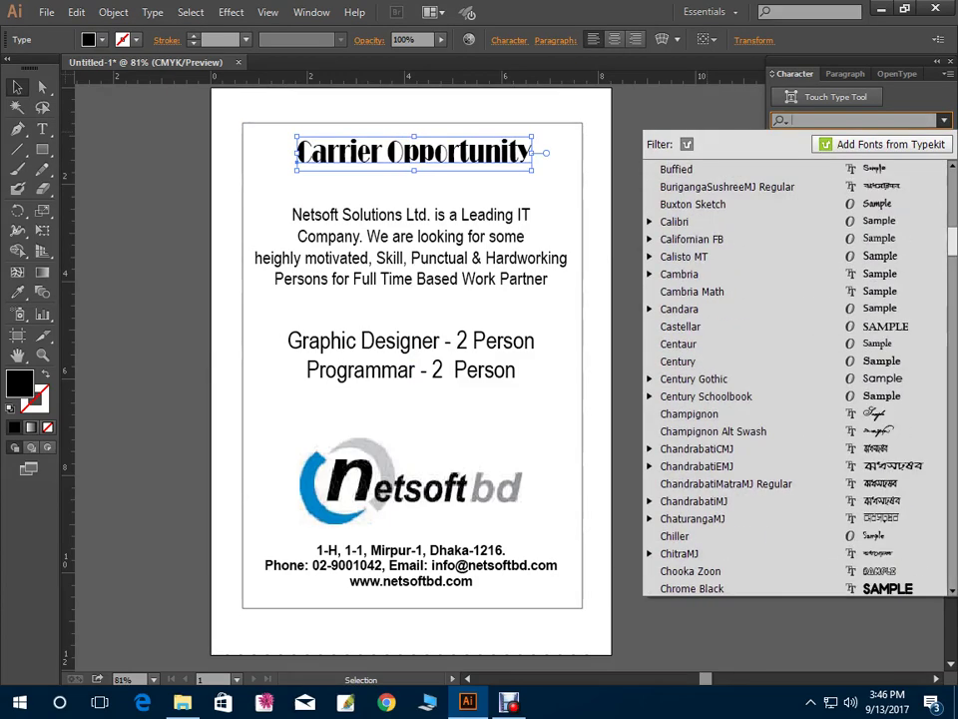
left_click(691, 431)
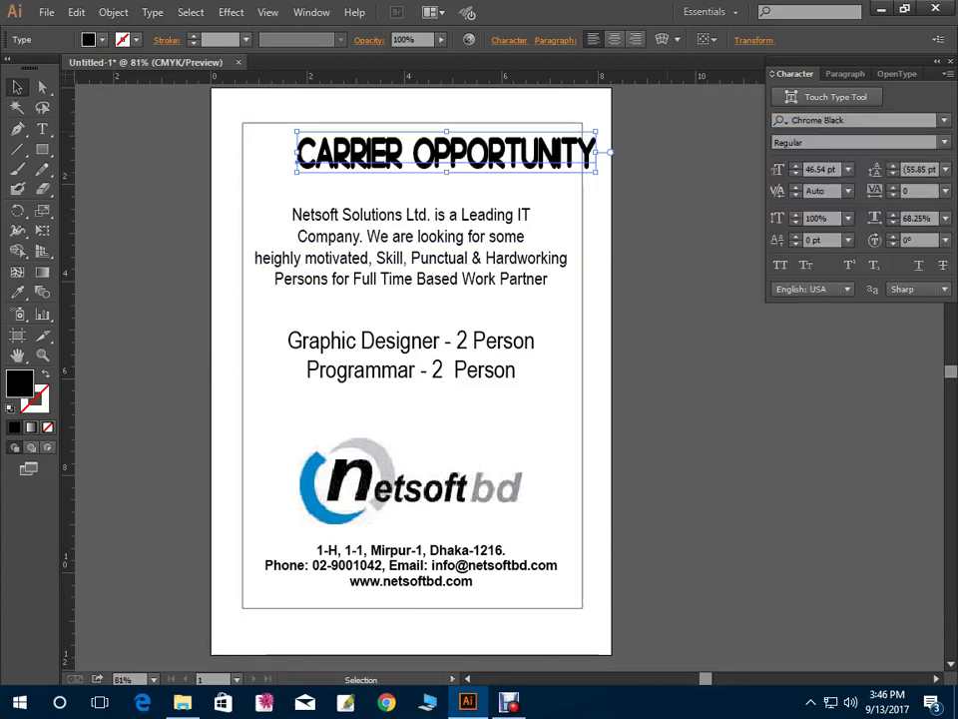
left_click(943, 120)
scroll(759, 340, "down", 6)
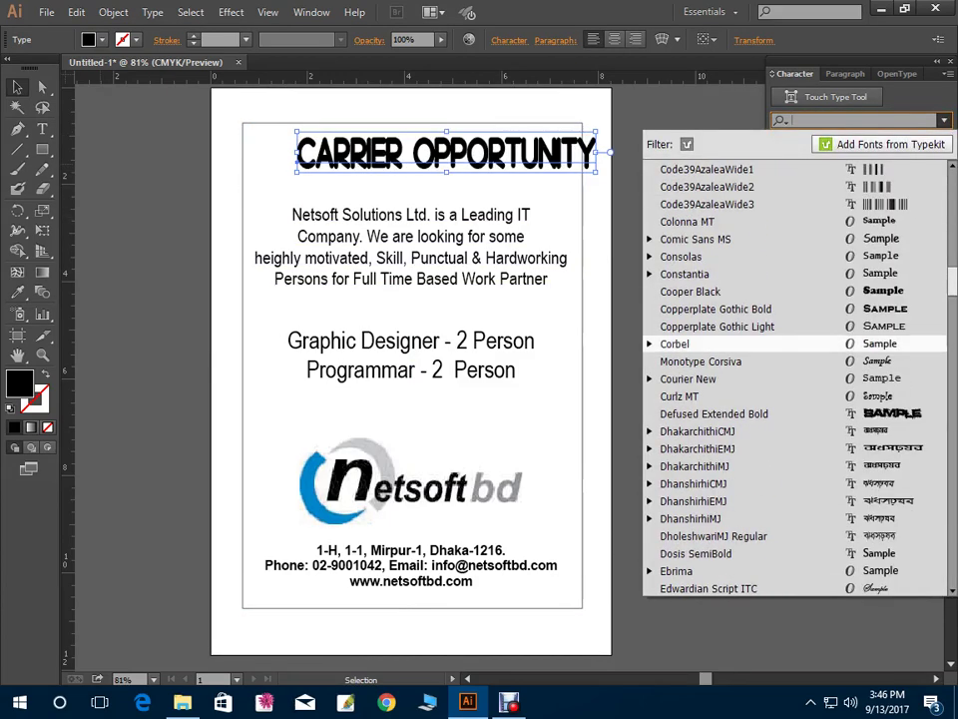
left_click(716, 308)
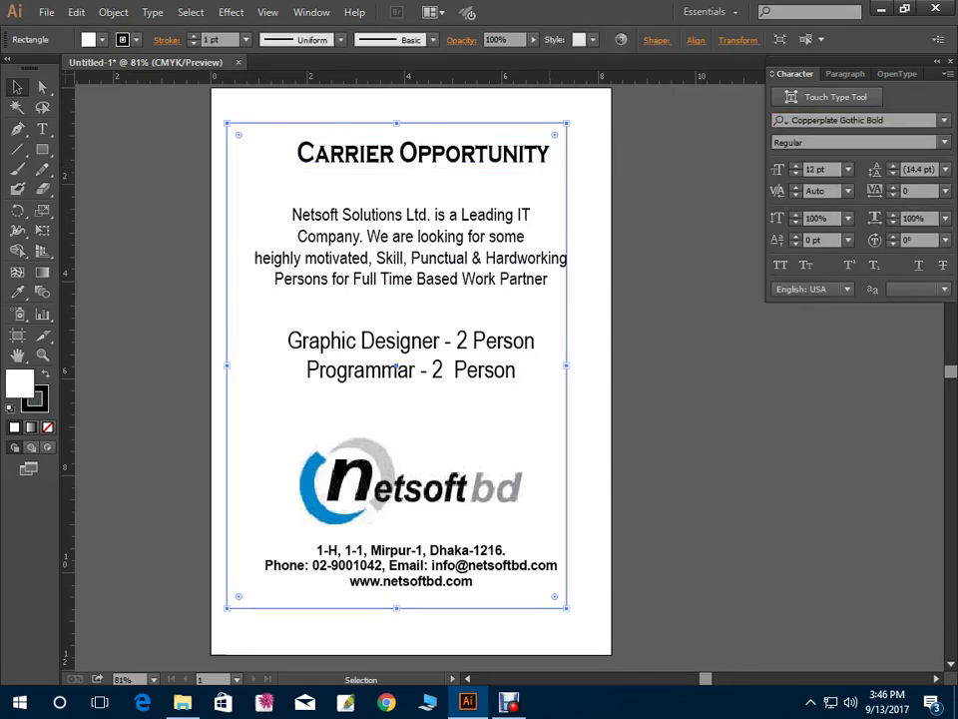
left_click_drag(550, 170, 529, 167)
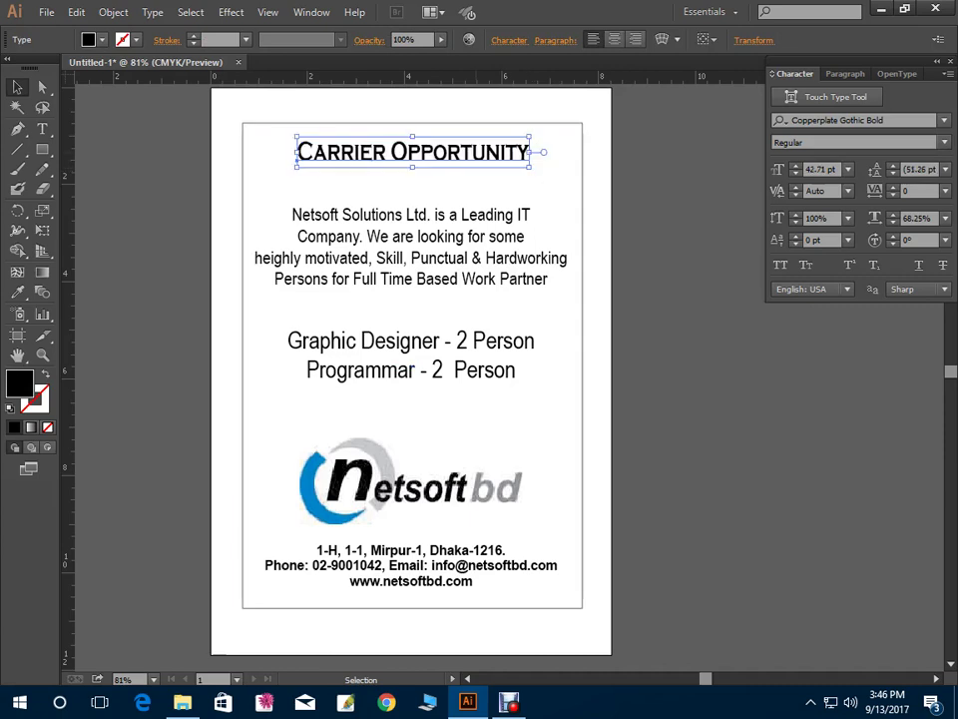
Nudge the heading slightly right and down
key("ctrl+shift+a")
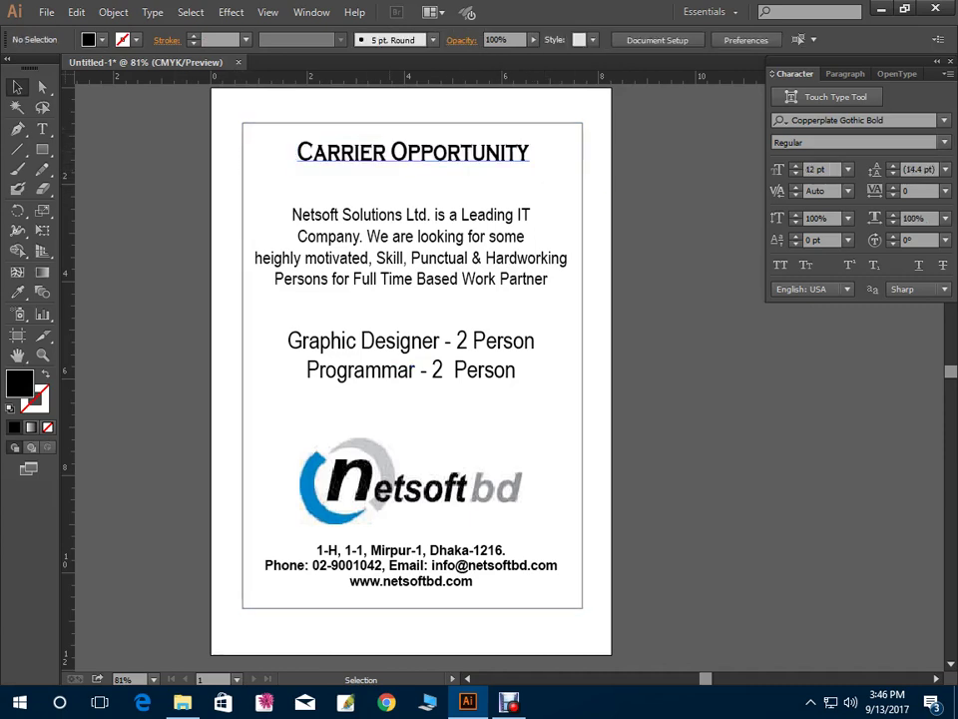
left_click(412, 151)
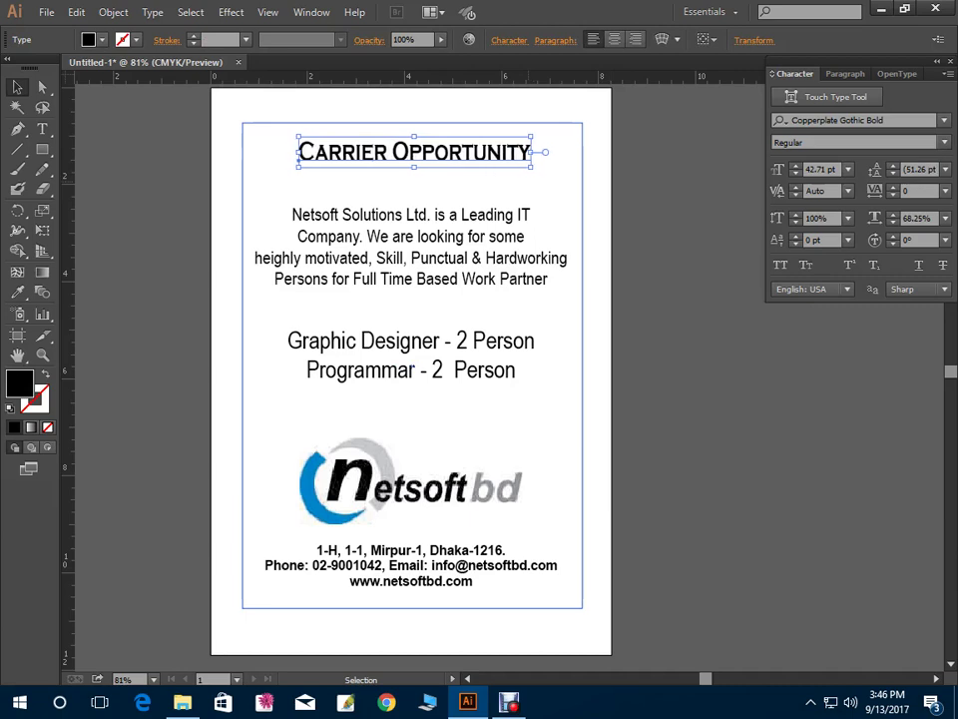
key("Down")
key("Down")
key("Down")
key("Right")
key("Right")
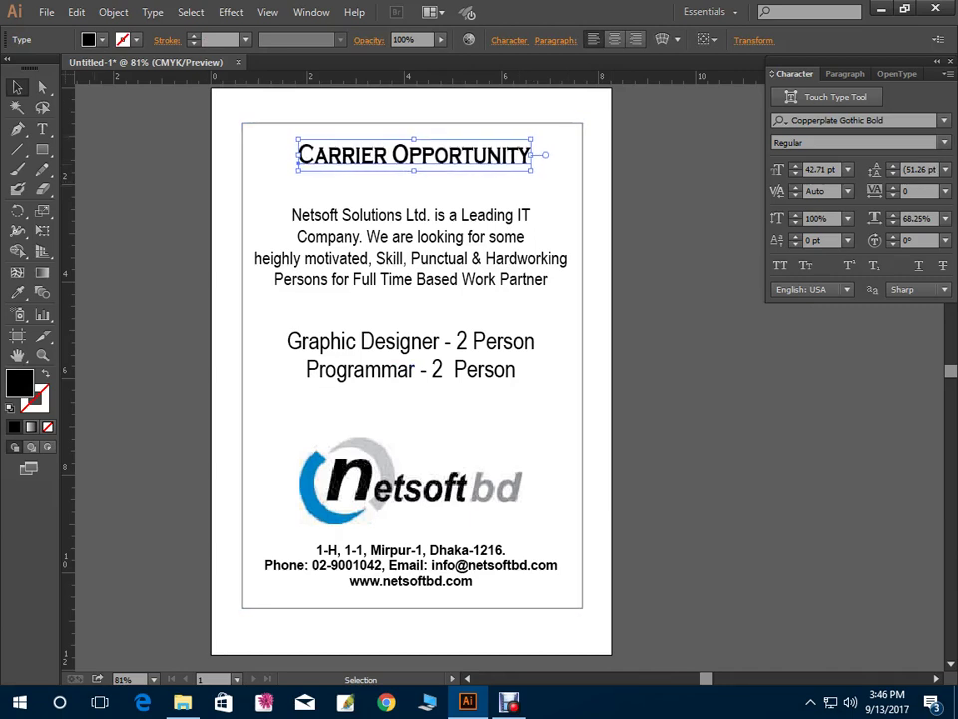
key("ctrl+shift+a")
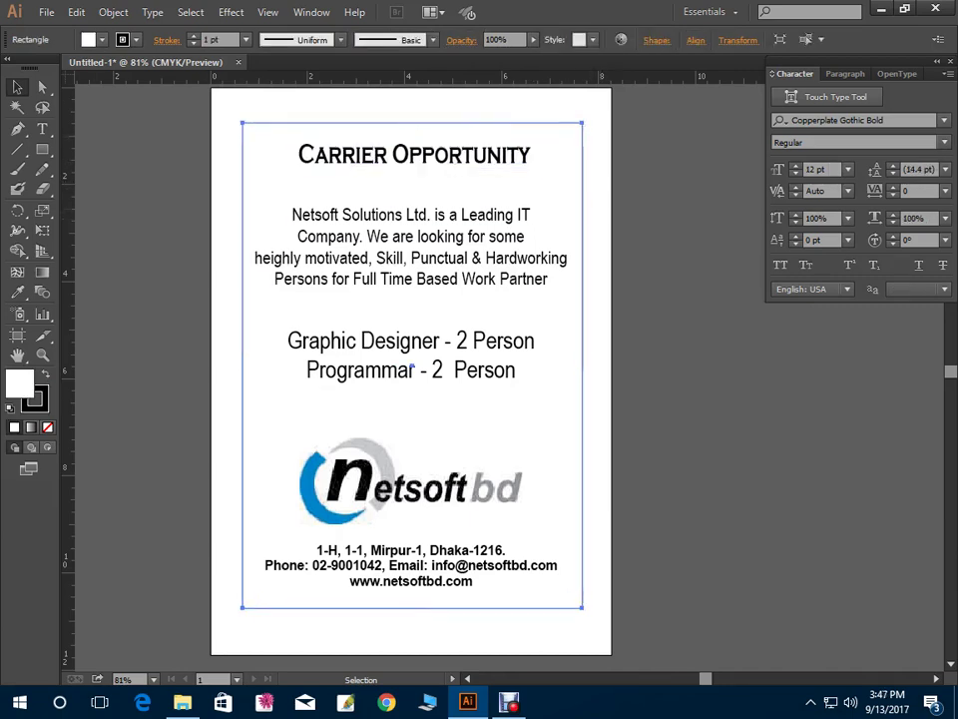
Draw a 7 × 1.25 in dark blue, strokeless band at the top and send it to back
key("m")
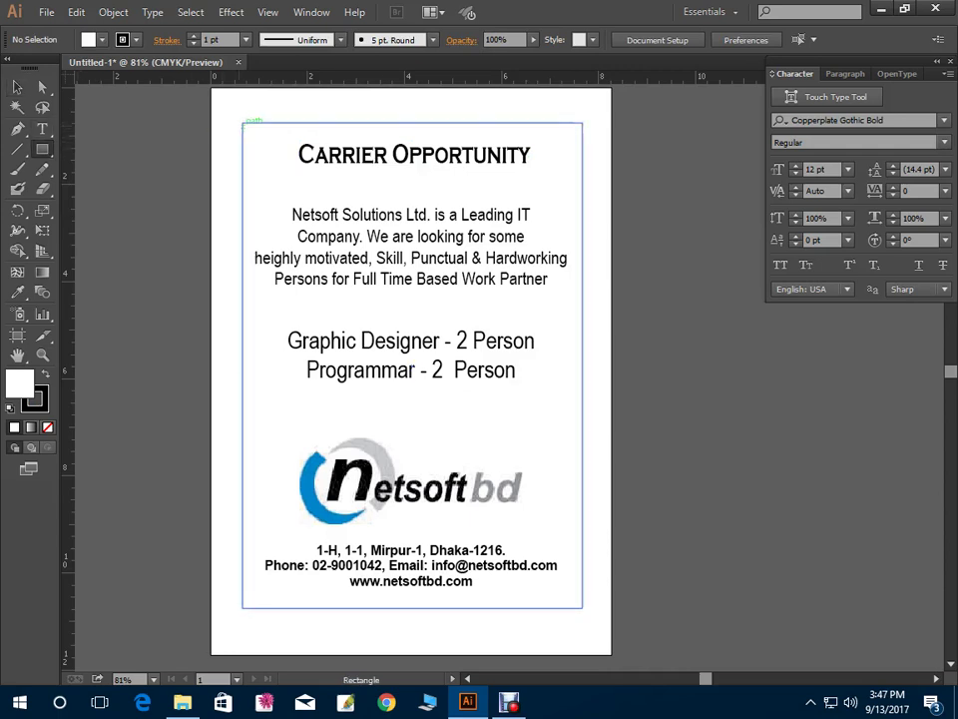
left_click_drag(243, 122, 583, 184)
key("v")
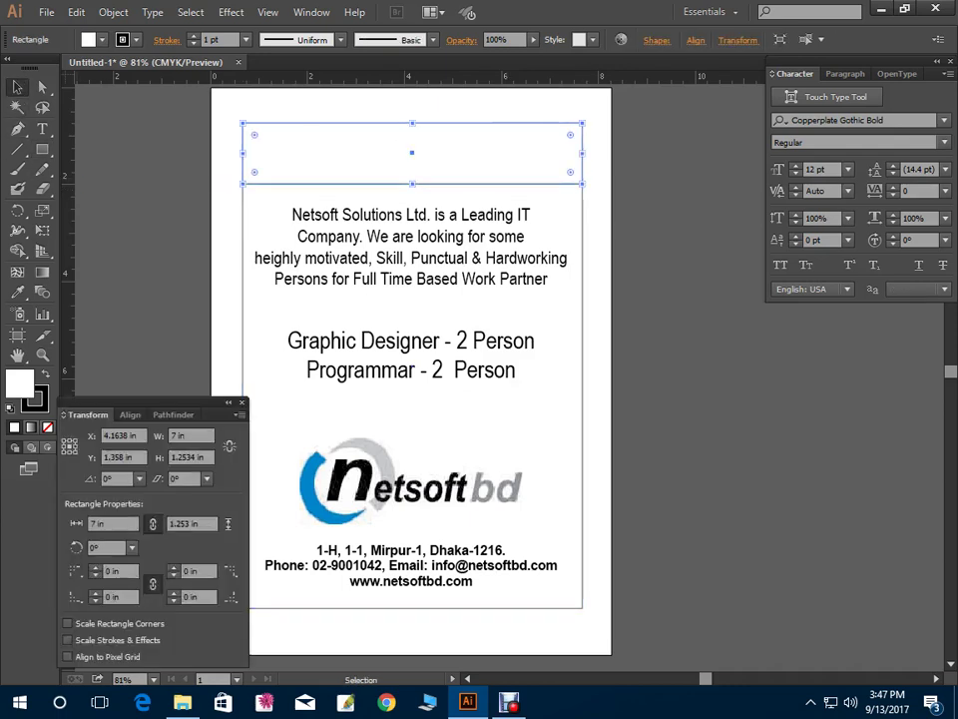
key("shift+x")
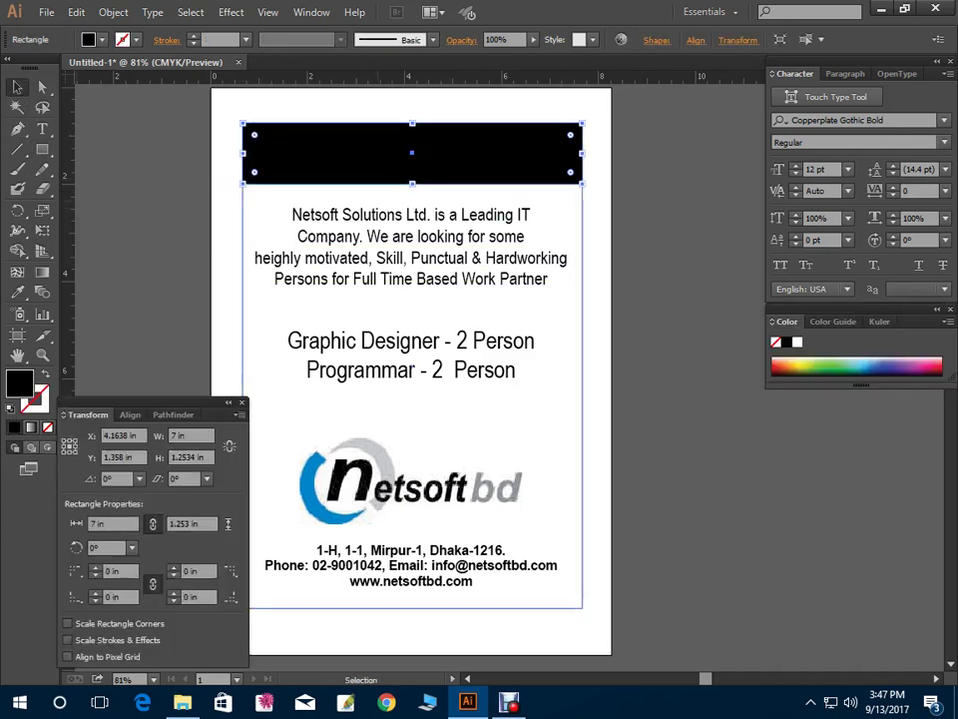
left_click(881, 371)
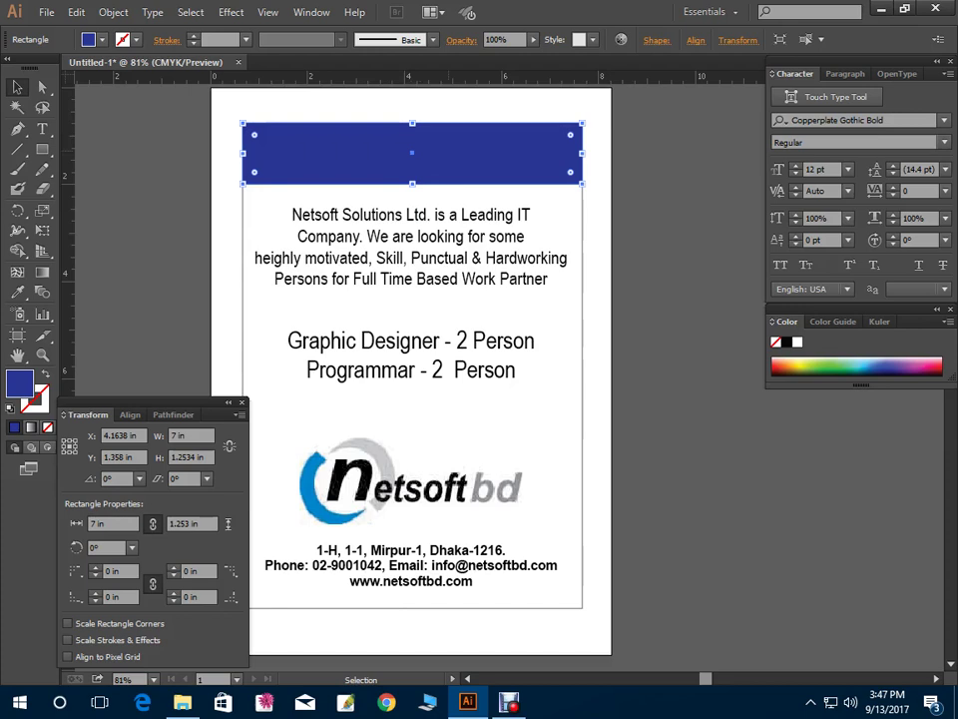
key("ctrl")
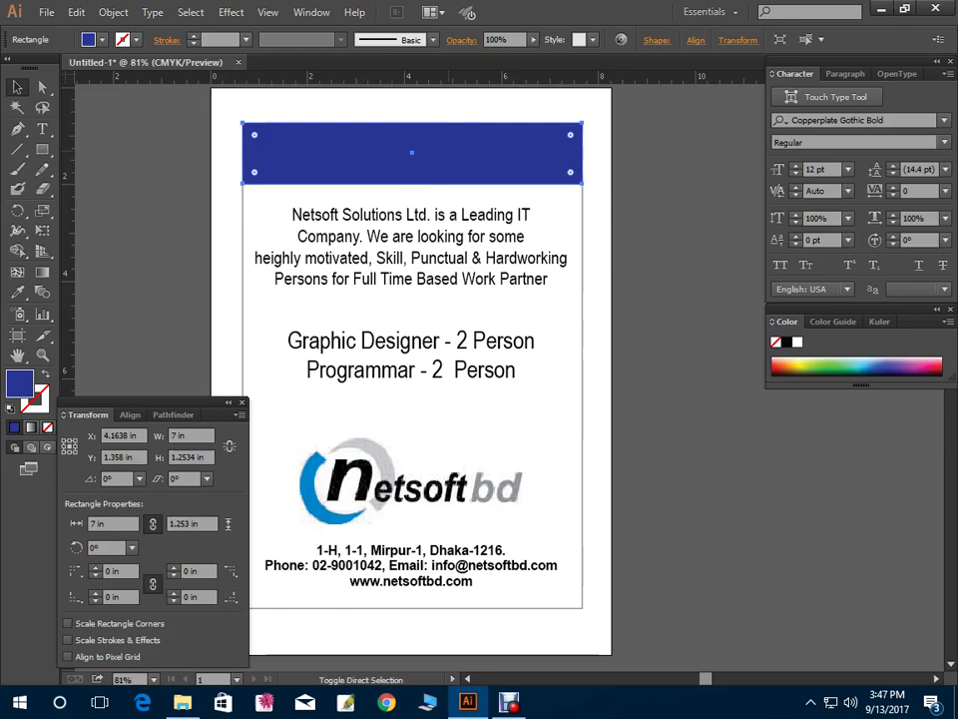
key("ctrl+shift+bracketleft")
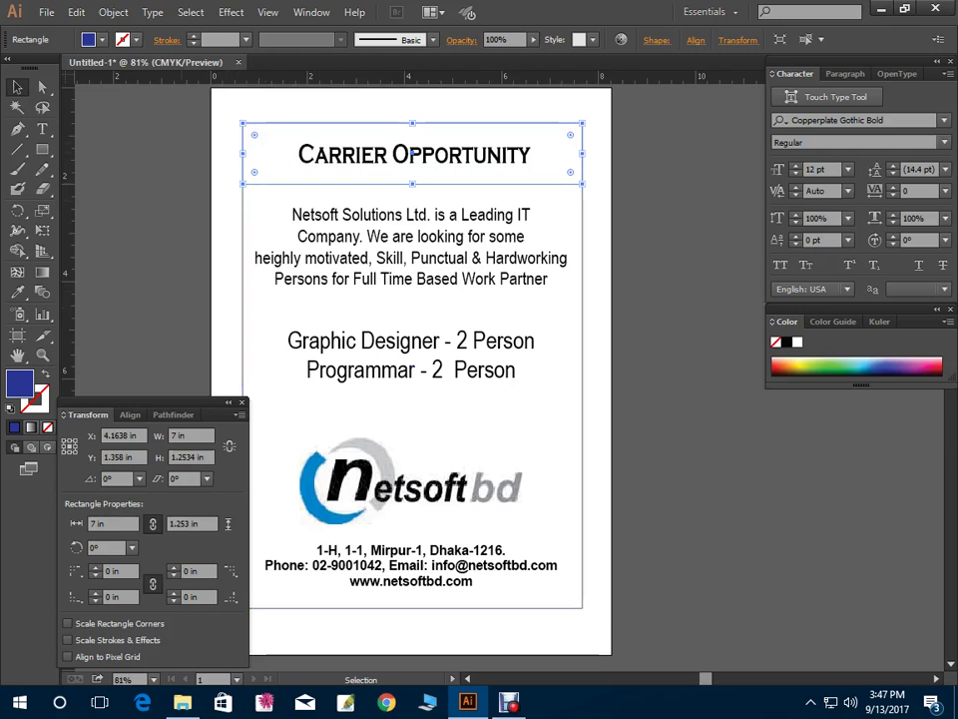
left_click(414, 154)
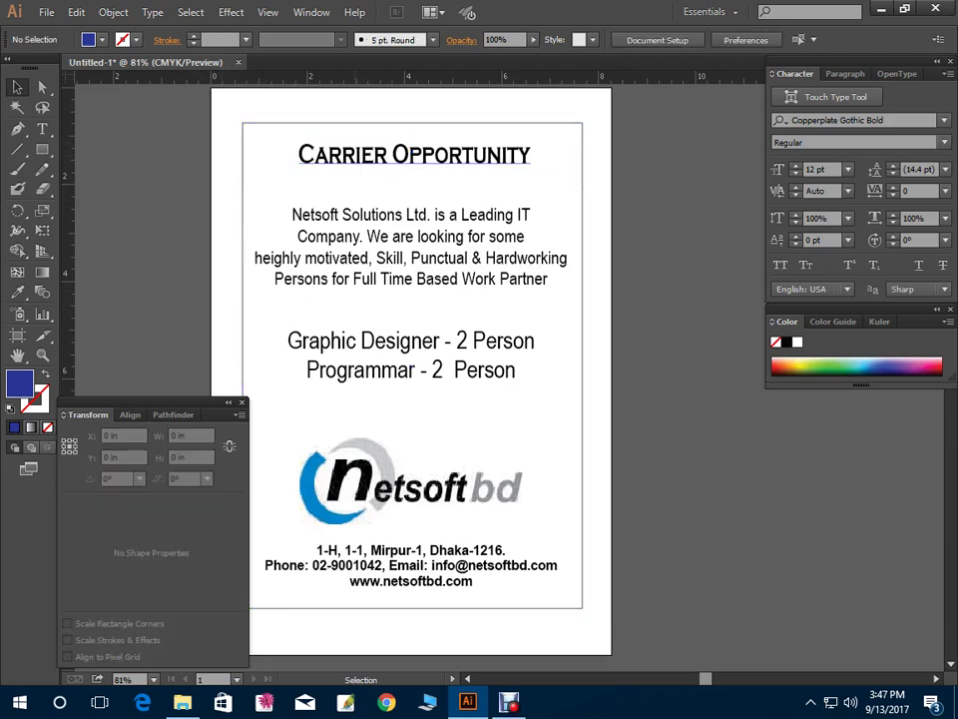
Select the page rectangle and remove its fill so the blue band shows through
left_click(415, 154)
left_click(414, 154)
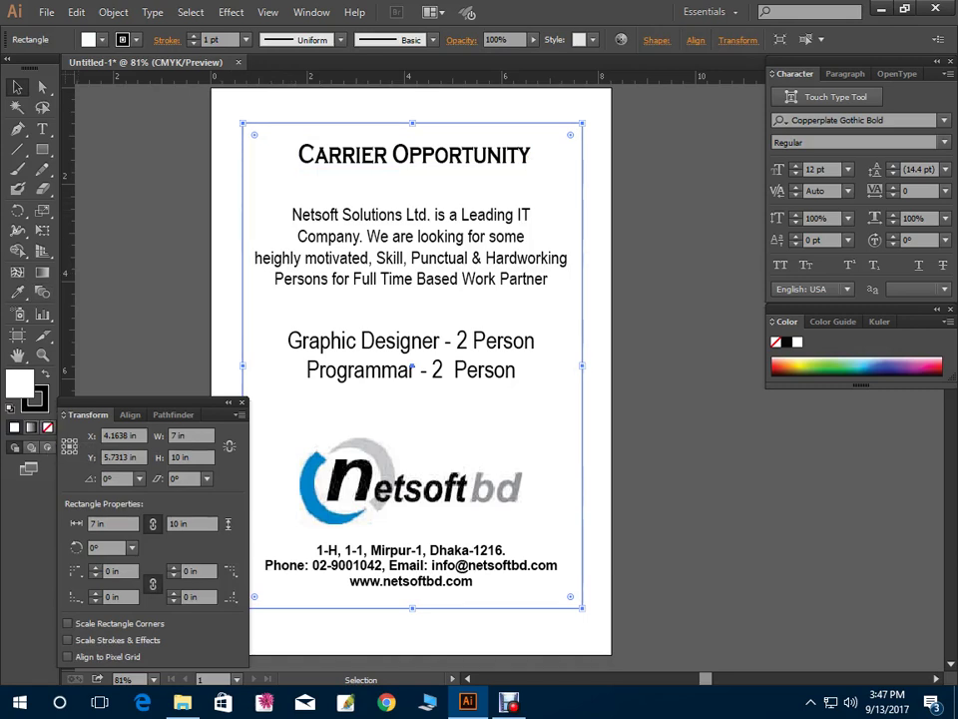
left_click(47, 427)
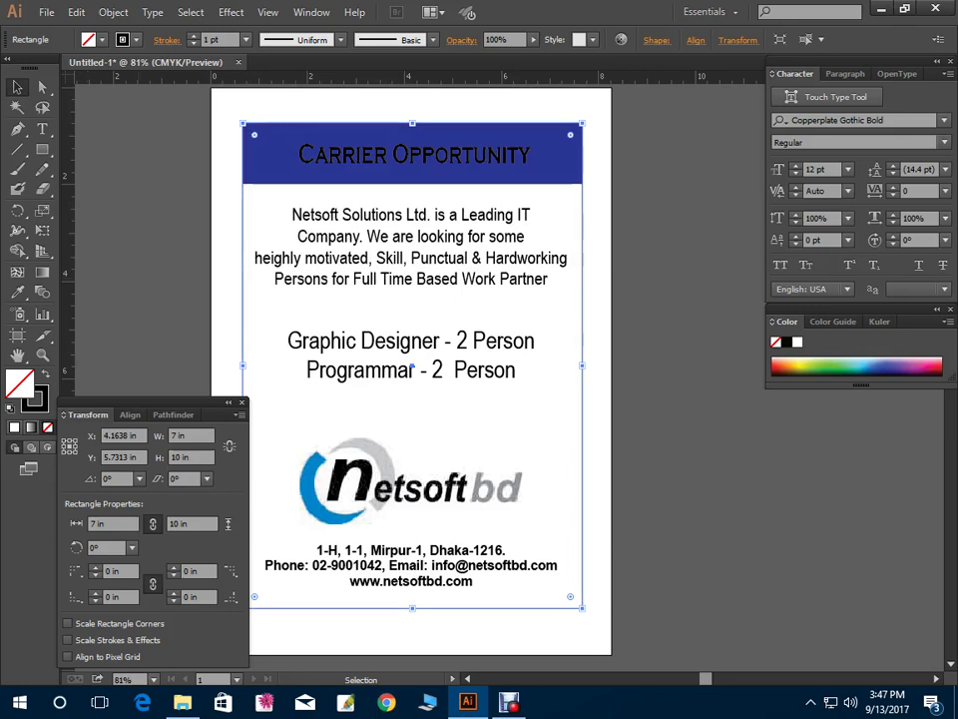
left_click(190, 164)
left_click(244, 212)
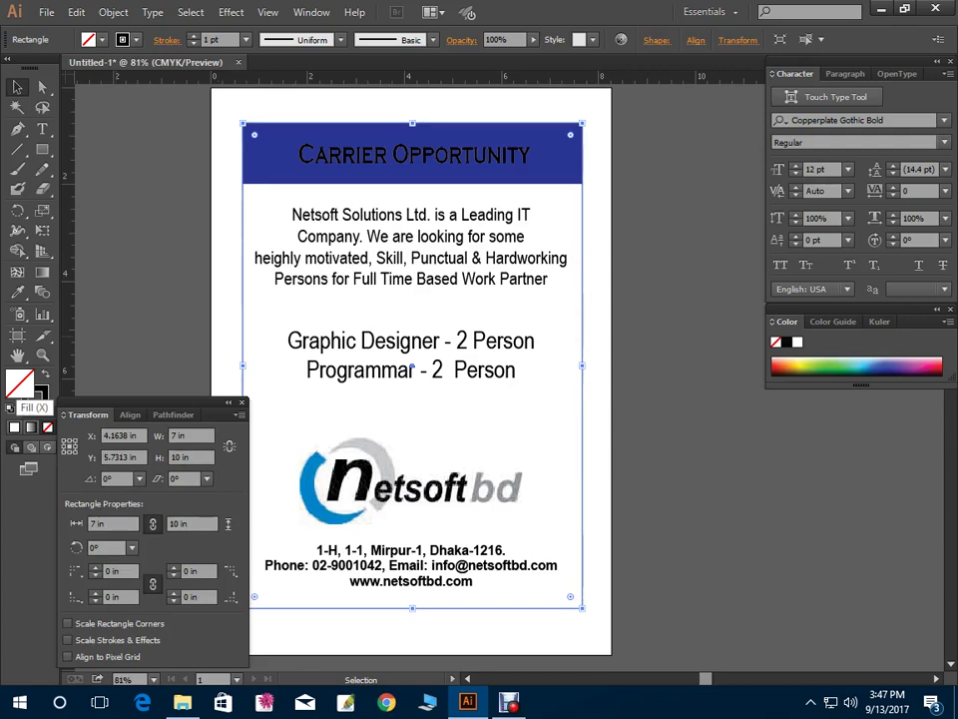
left_click(40, 404)
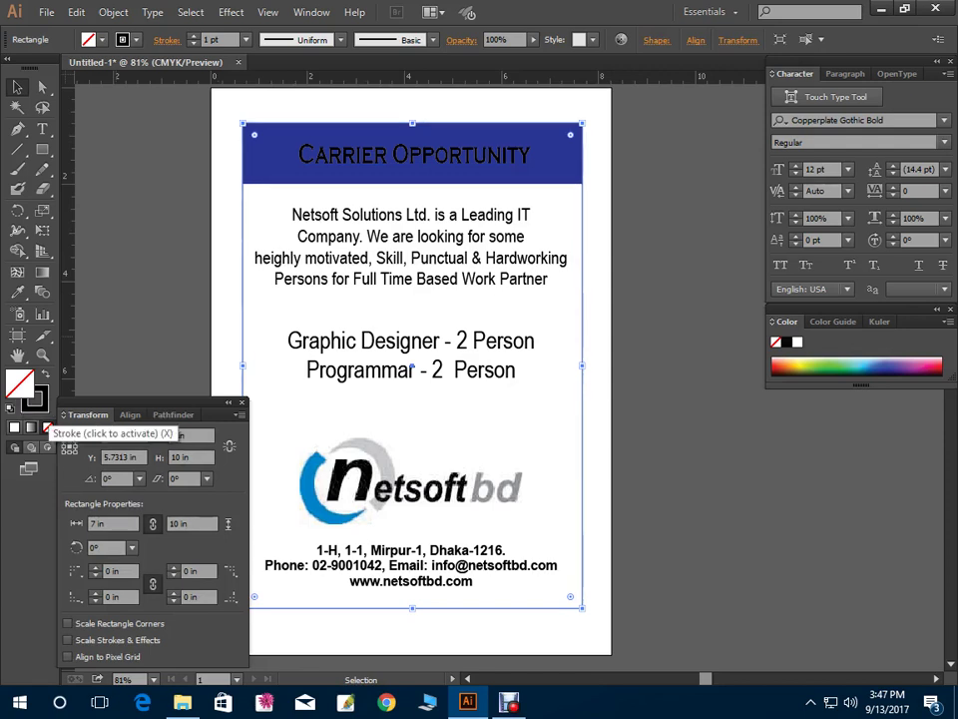
left_click(22, 385)
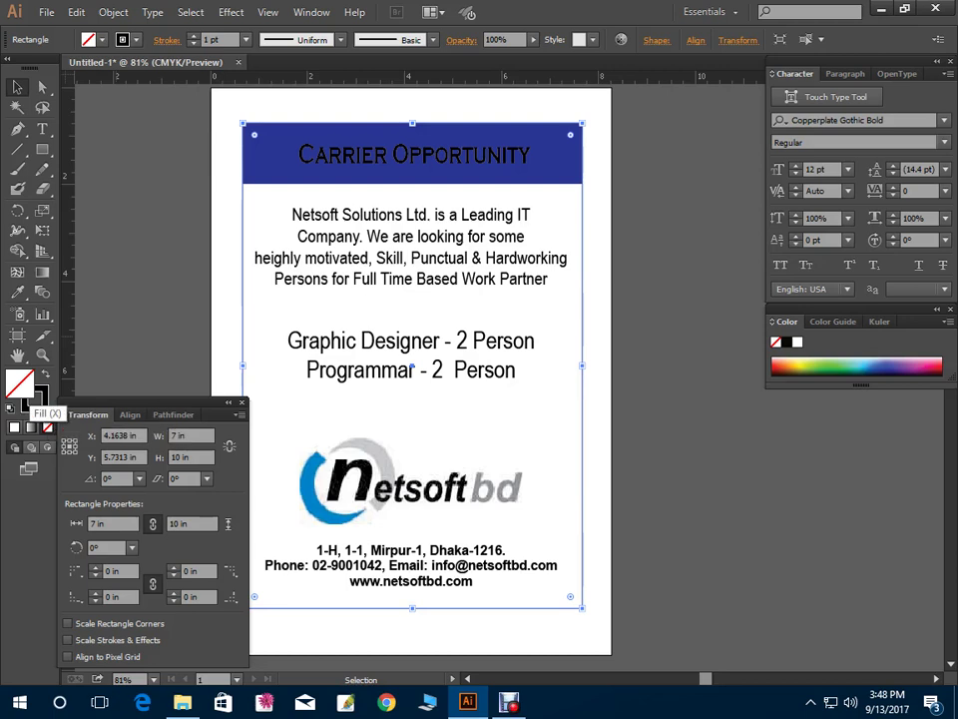
left_click(40, 404)
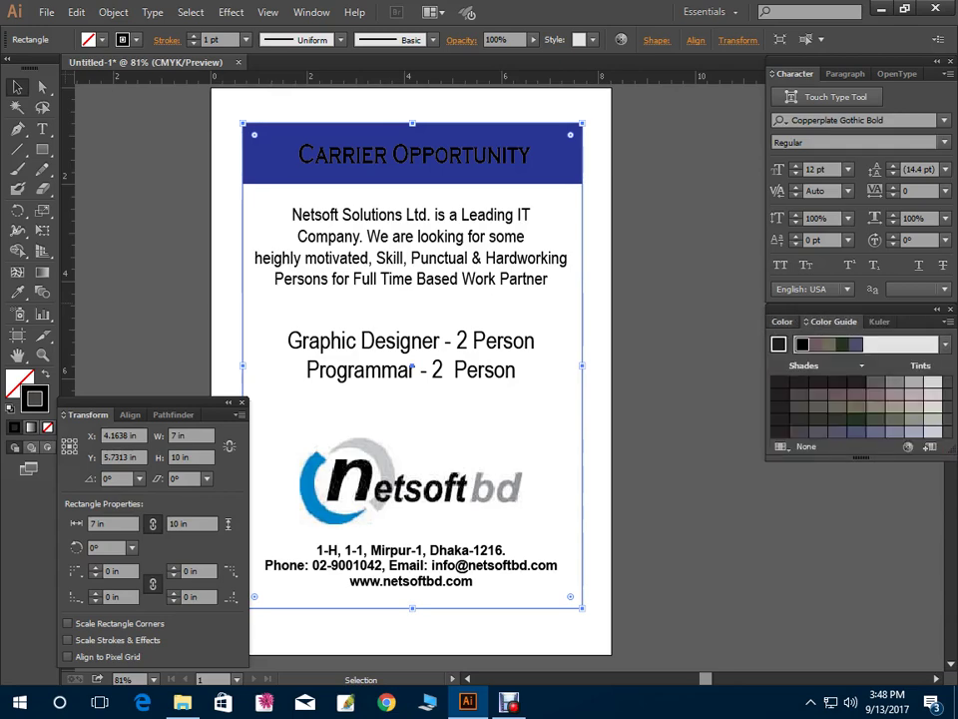
Give the page rectangle a 5 pt red border
left_click(311, 12)
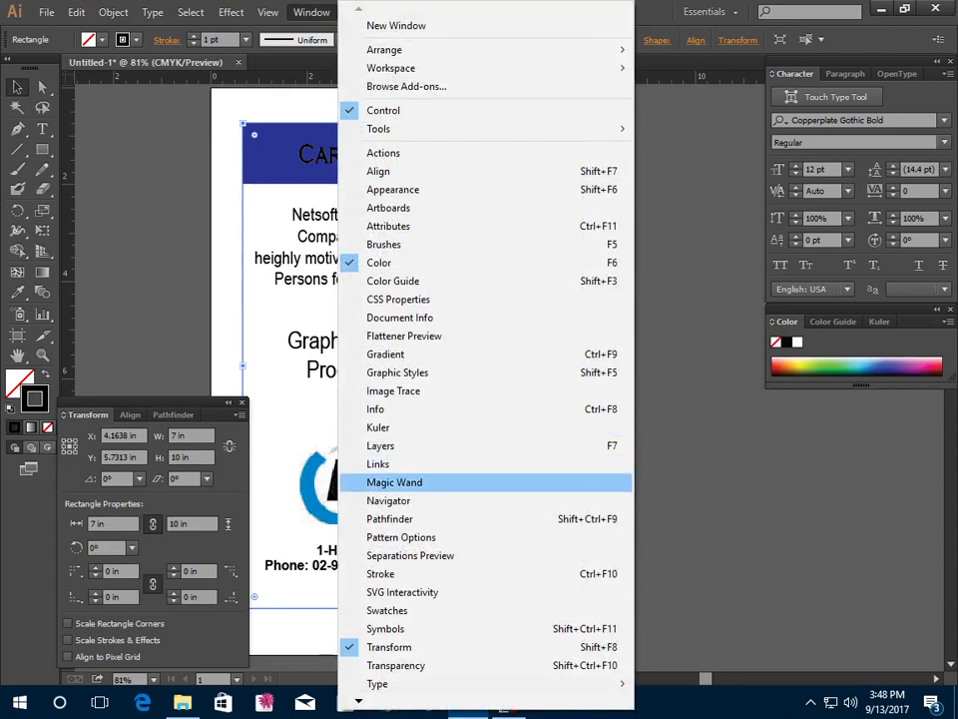
left_click(399, 573)
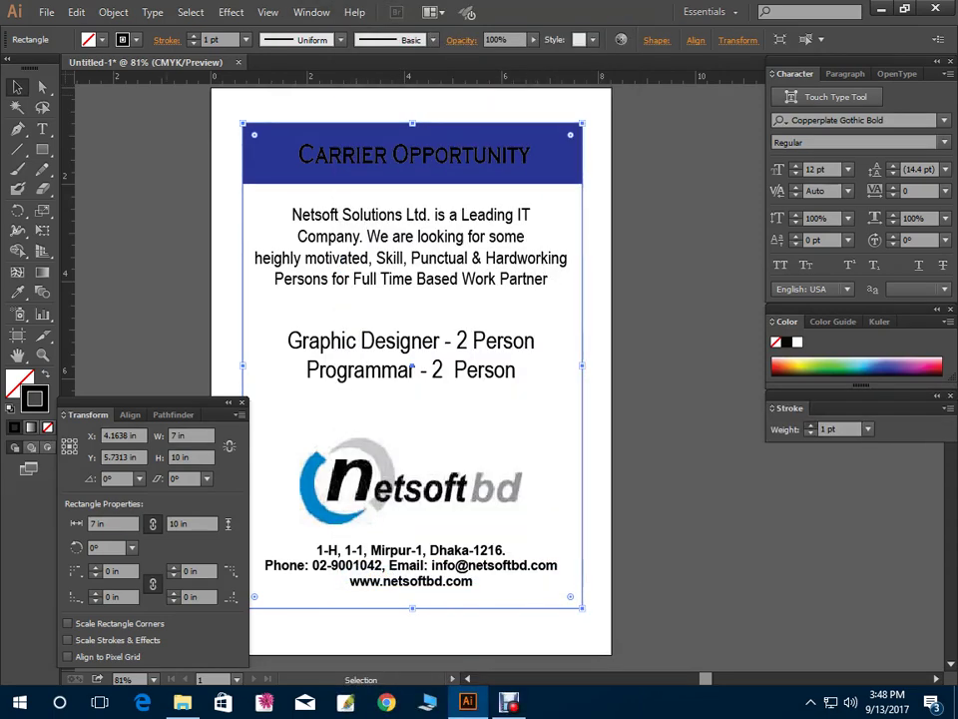
key("Up")
key("Up")
key("Up")
key("Up")
left_click(589, 260)
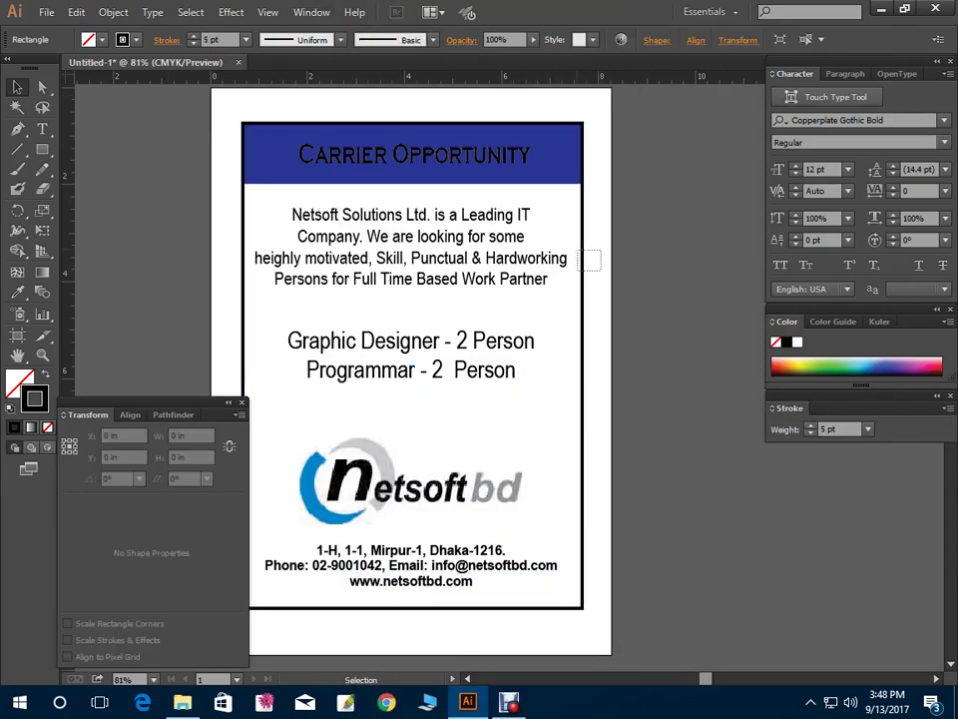
left_click(412, 365)
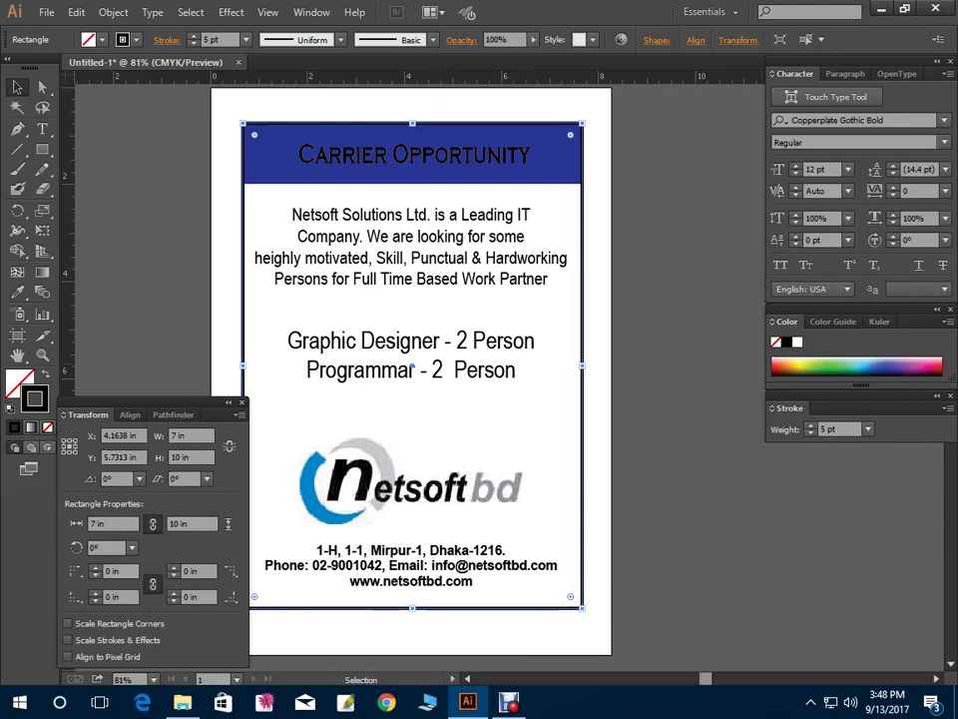
left_click(870, 371)
left_click(937, 367)
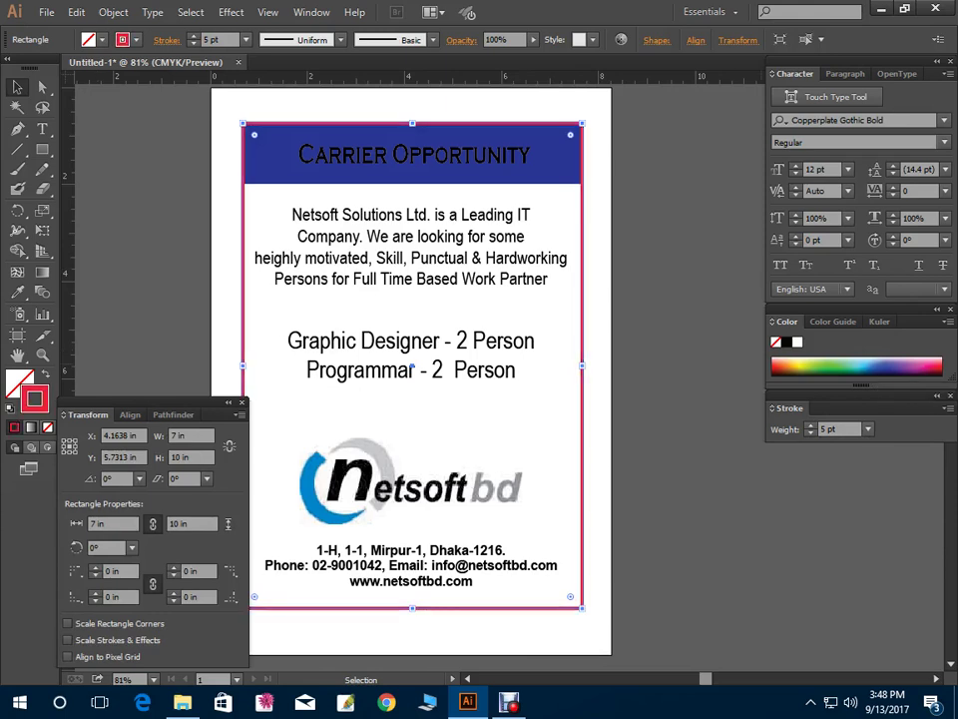
key("ctrl+shift+a")
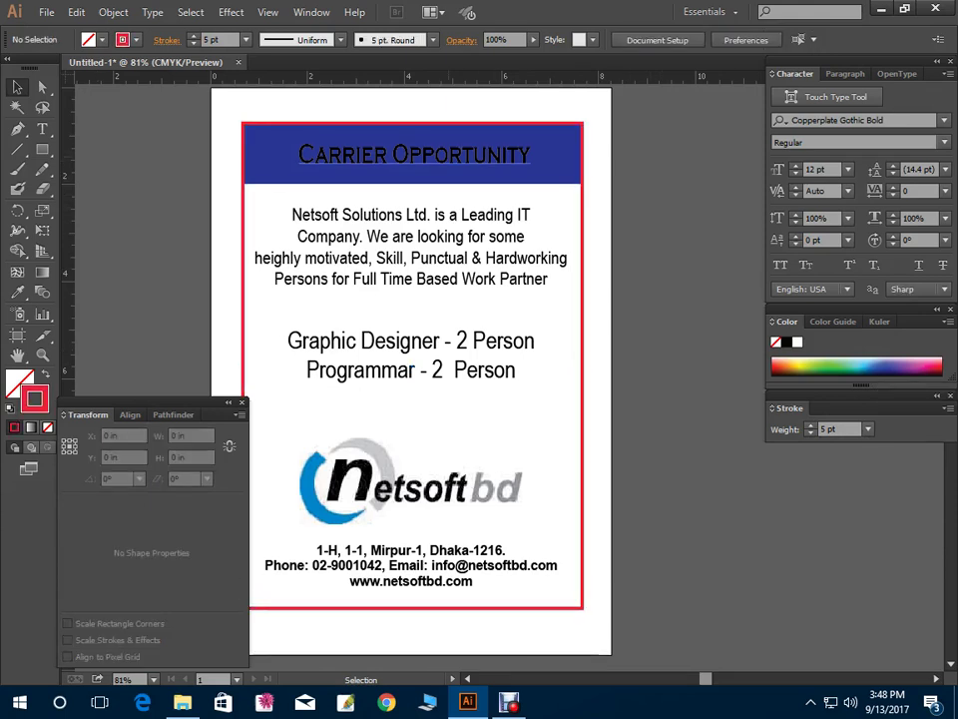
left_click(414, 154)
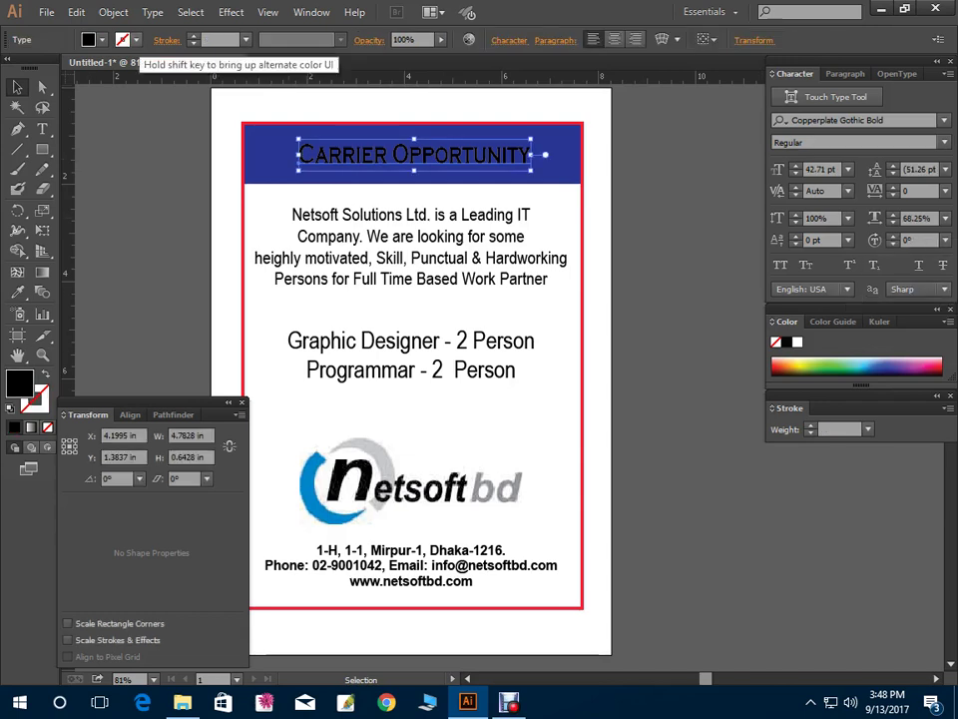
Make the heading text white and enlarge it to fill the blue band
left_click(88, 40)
left_click(34, 68)
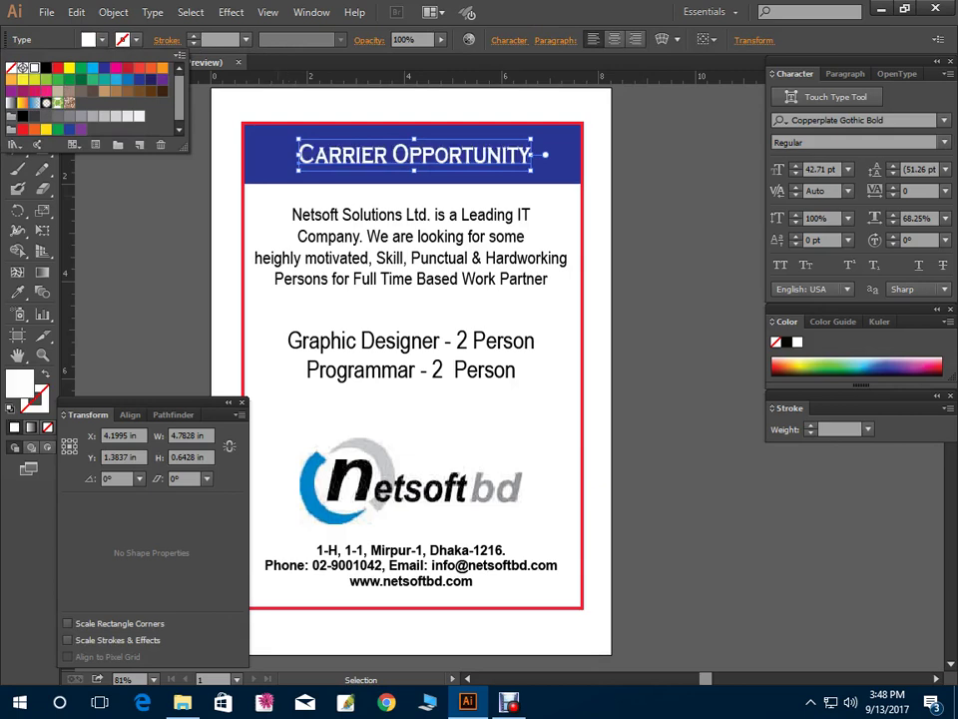
key("Escape")
key("ctrl+shift+a")
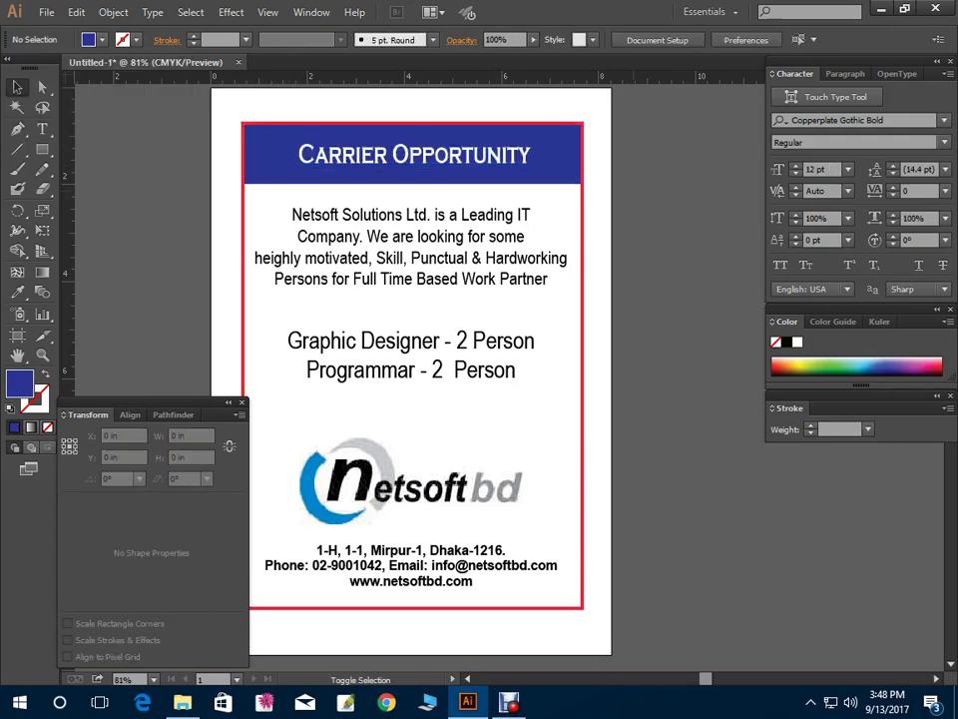
key("Tab")
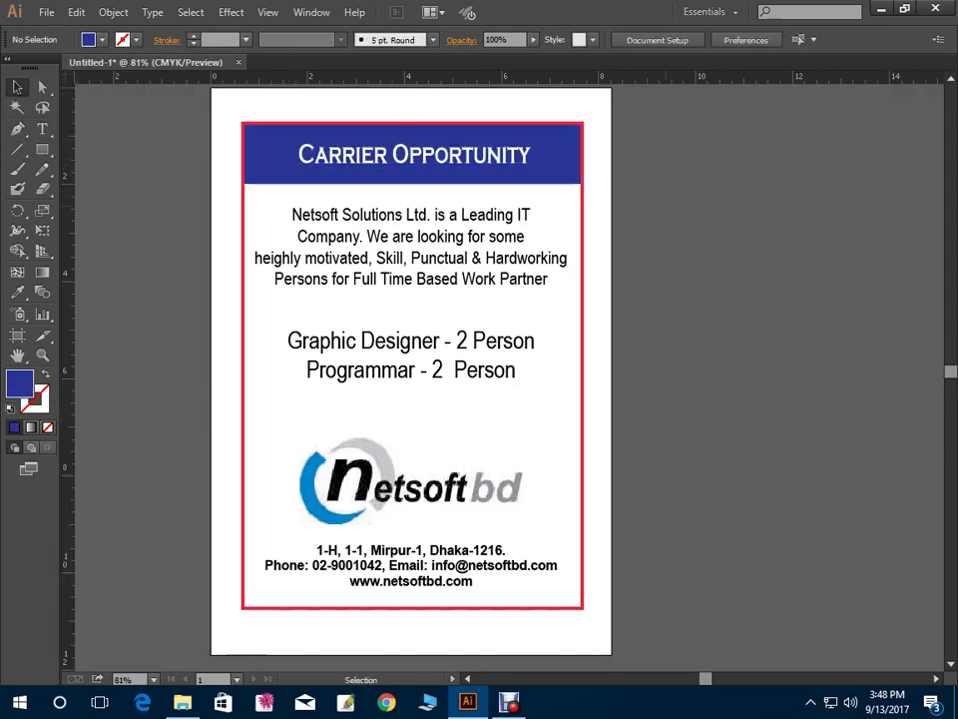
left_click(559, 175)
left_click(519, 157)
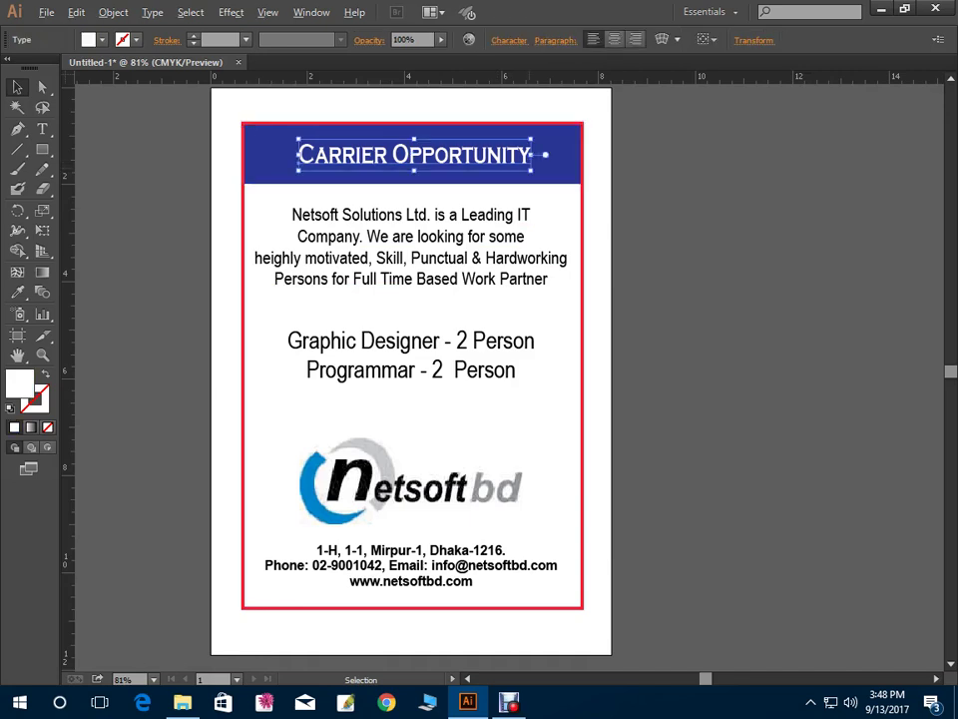
left_click_drag(549, 172, 562, 171)
key("ctrl+shift+a")
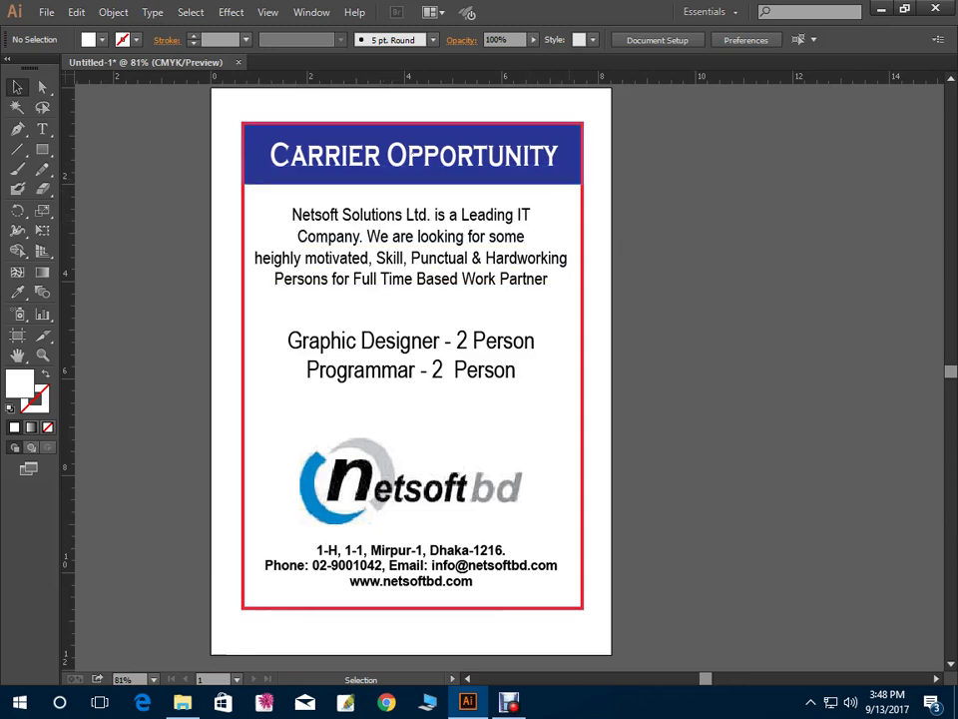
Adjust the job list position and change its font to Agency FB after trying Bauhaus 93
left_click_drag(410, 356, 411, 372)
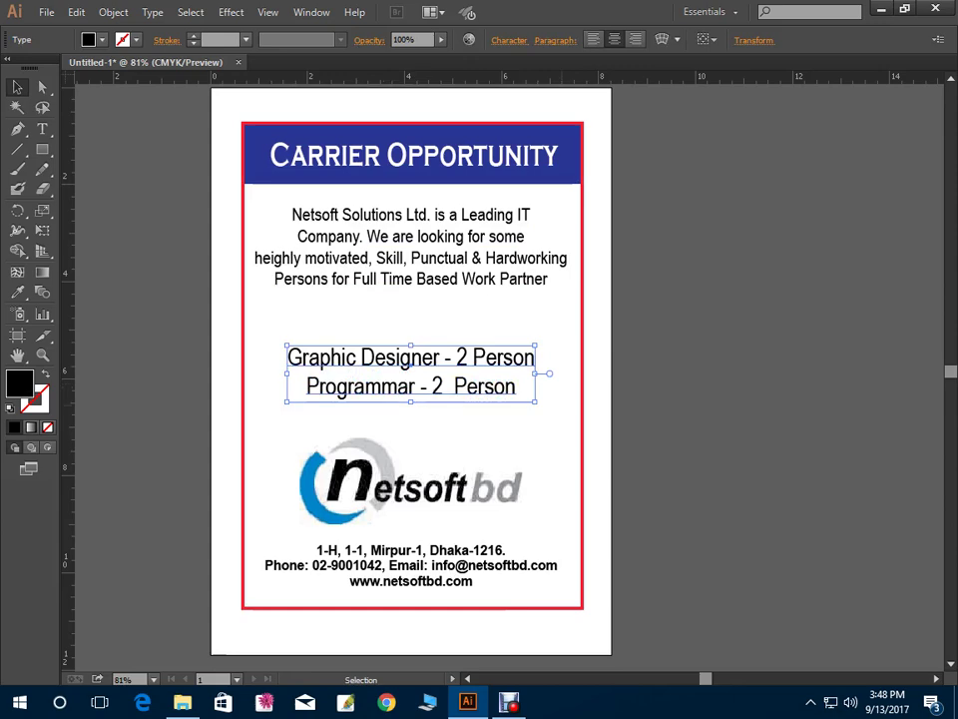
key("a")
key("ctrl+y")
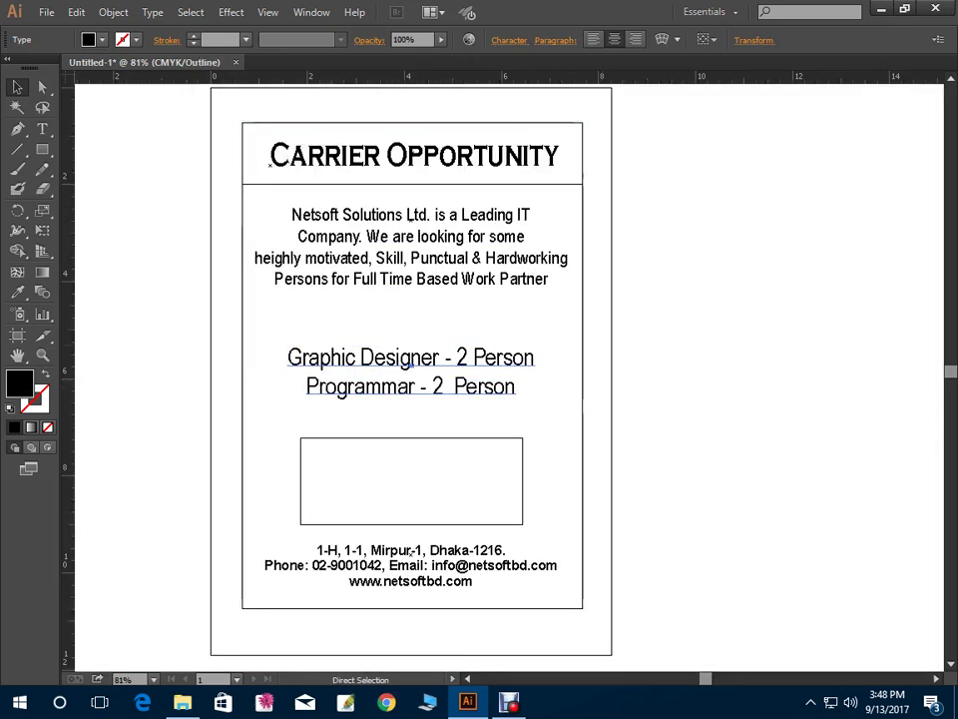
key("ctrl+y")
key("ctrl+t")
key("v")
left_click_drag(411, 371, 411, 359)
left_click(944, 120)
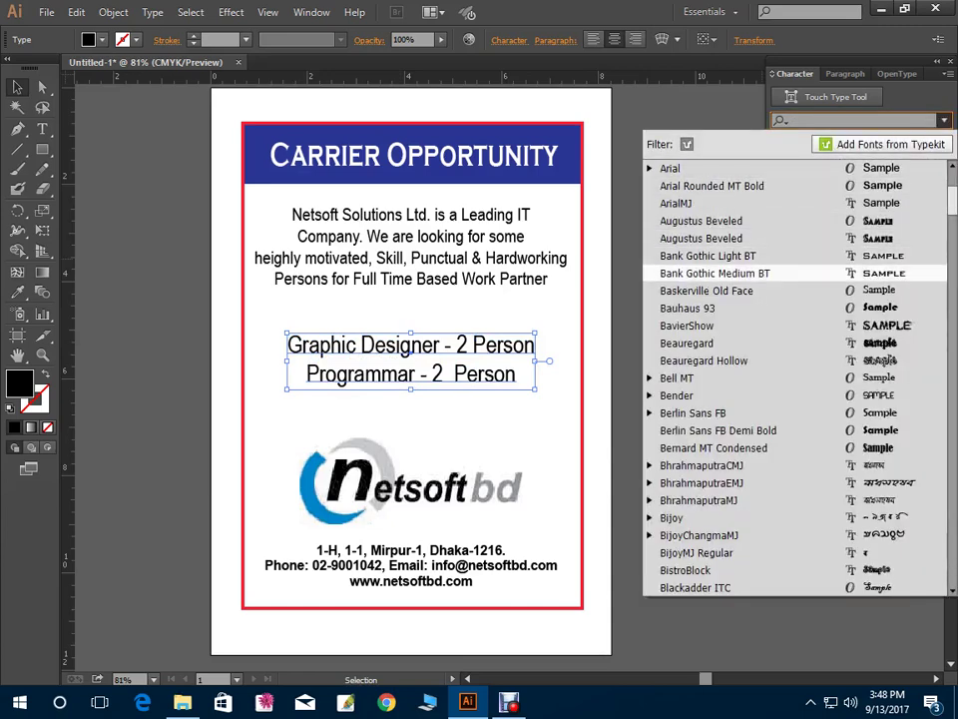
left_click(699, 307)
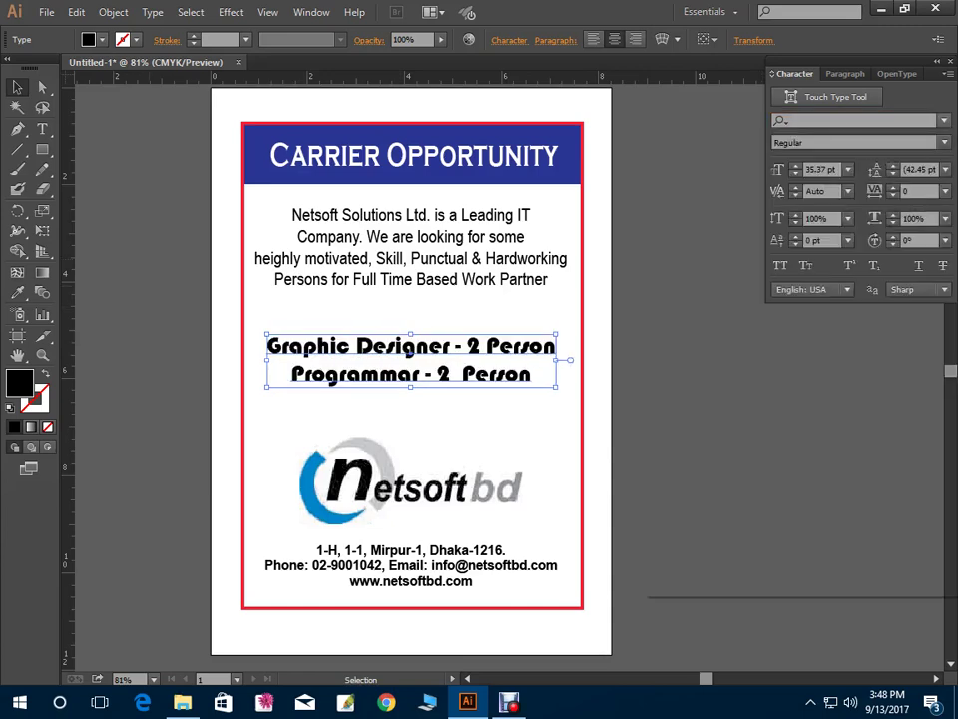
left_click(943, 120)
left_click(719, 189)
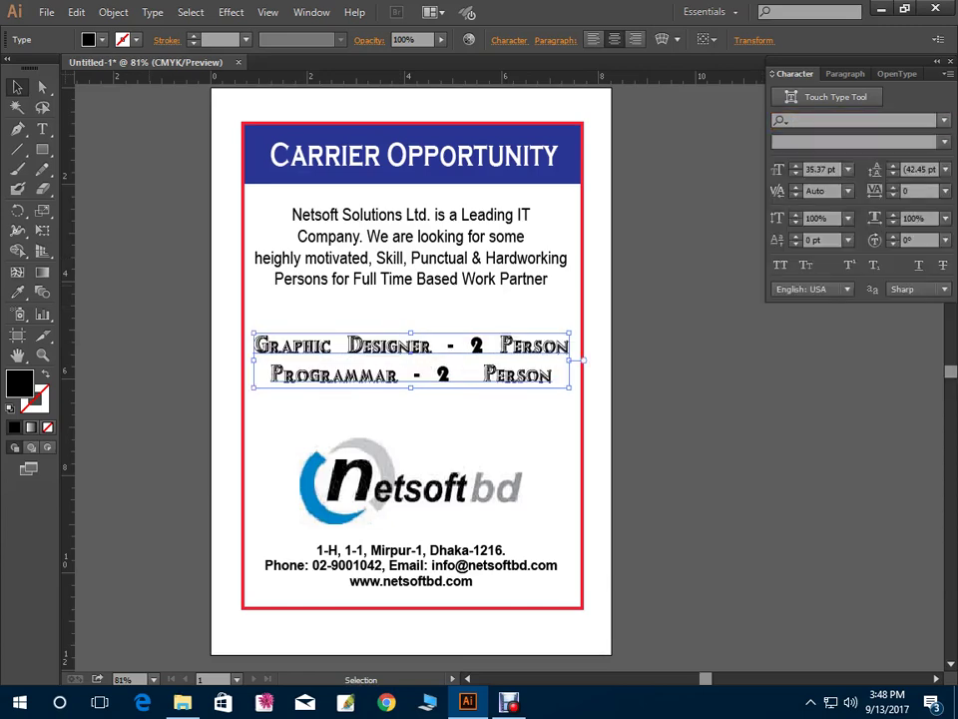
left_click(943, 120)
left_click(706, 203)
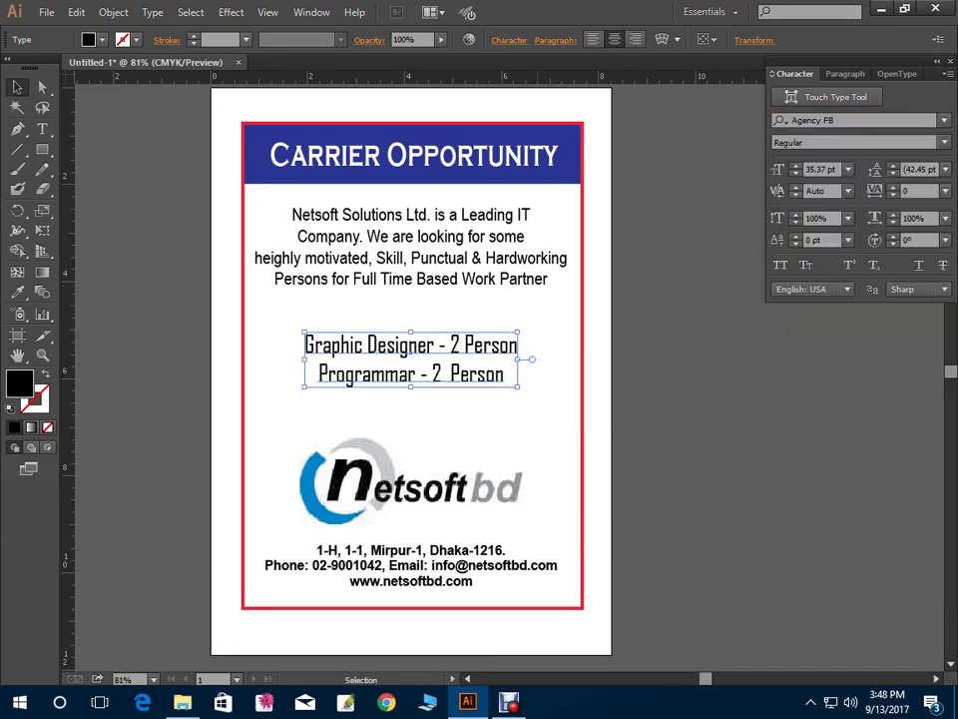
Enlarge the job titles to 41.45 pt Bold, then enlarge and lower the netsoft logo
left_click_drag(517, 386, 535, 391)
key("ctrl+shift+a")
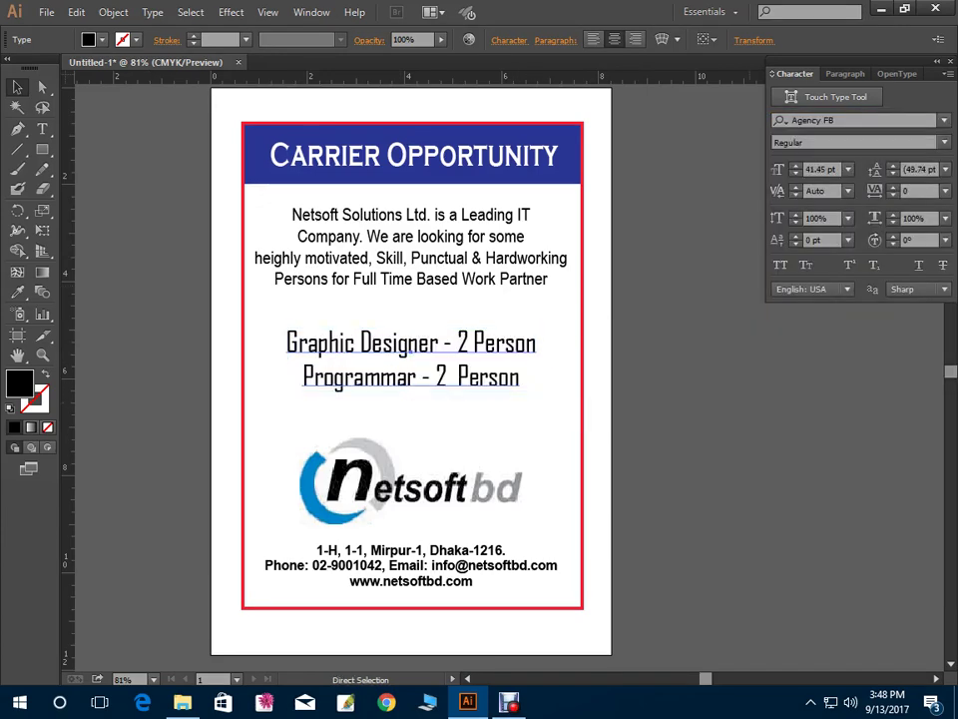
left_click(943, 142)
left_click(796, 178)
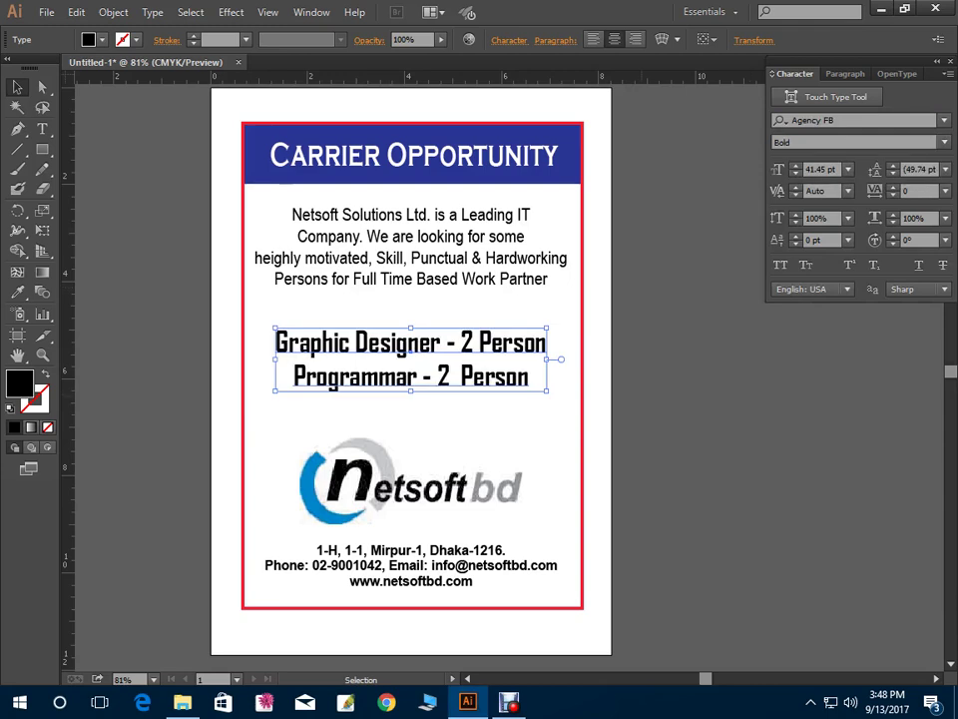
key("ctrl+shift+a")
left_click_drag(300, 423, 561, 519)
key("shift+Down")
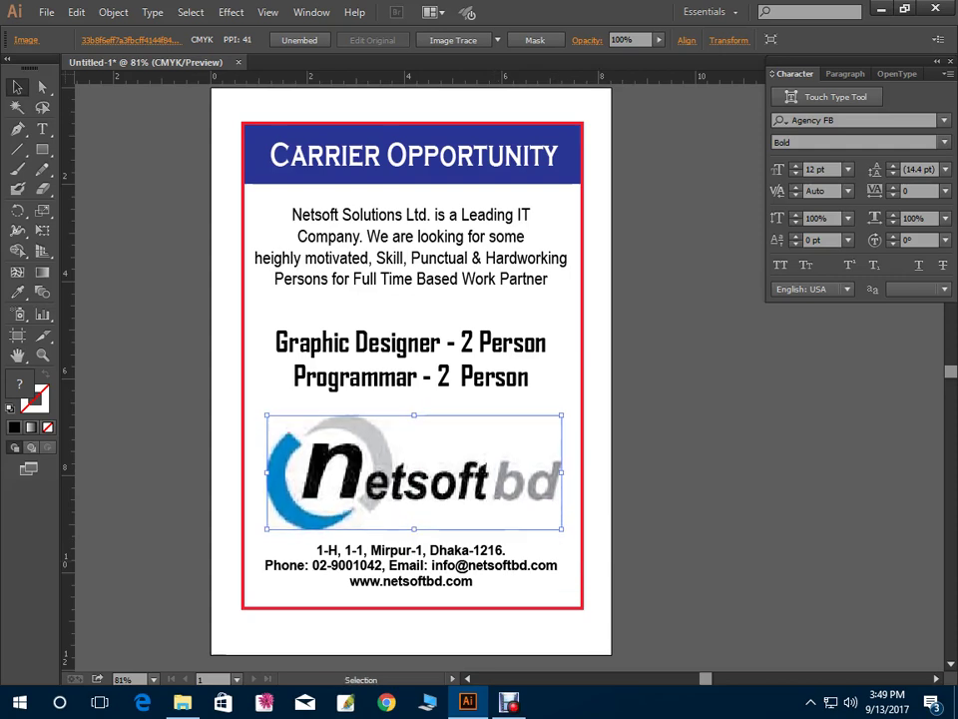
Copy the blue header band to the bottom as a footer behind the contact details
left_click(409, 571)
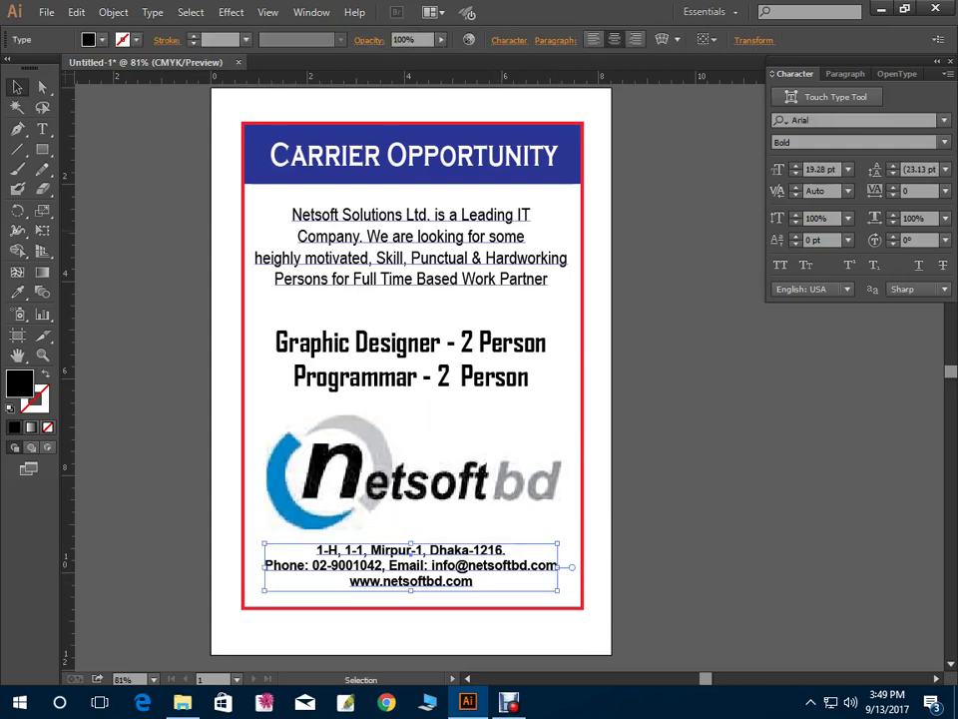
mouse_move(241, 300)
left_mouse_down()
mouse_move(599, 313)
mouse_move(581, 353)
left_mouse_up()
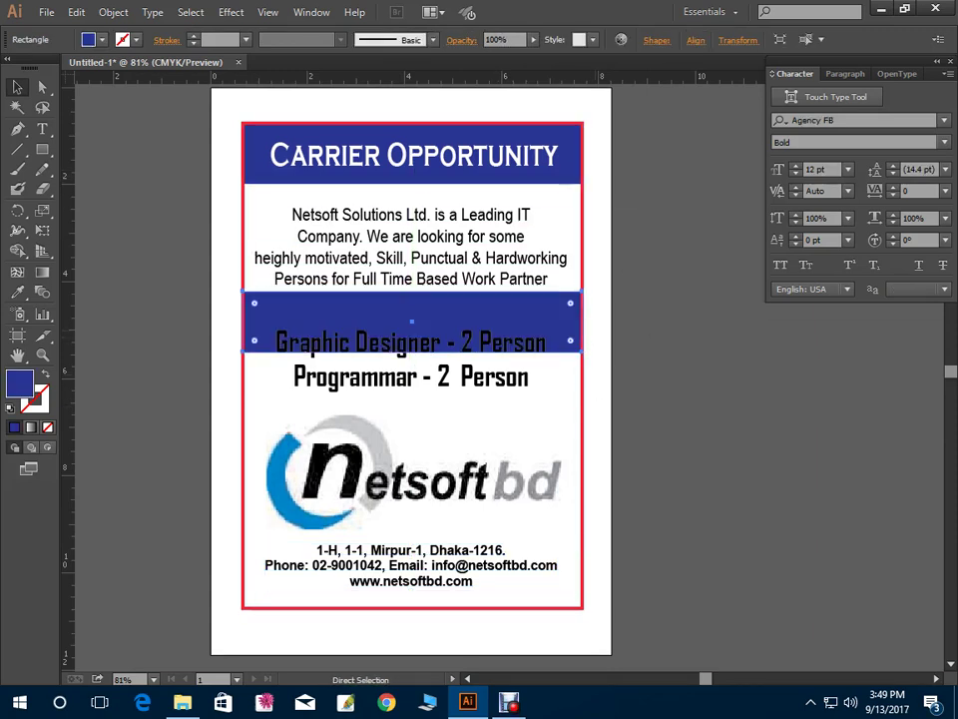
key("Delete")
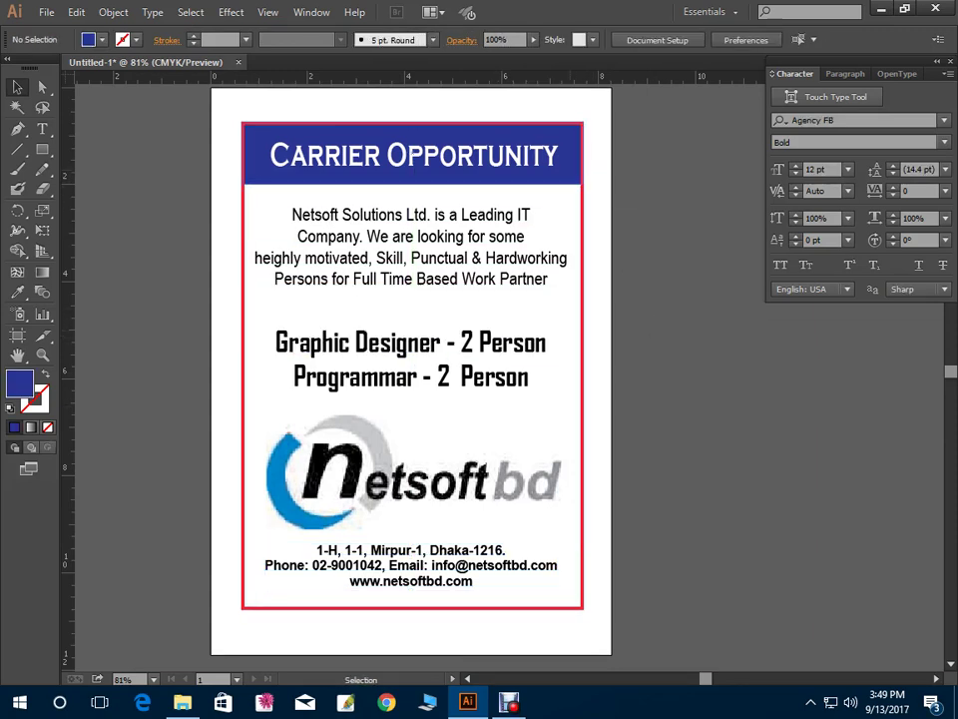
left_click_drag(432, 144, 574, 589)
left_click_drag(412, 547, 413, 532)
Bring the contact text in front of the footer and make it white
key("ctrl+shift+bracketleft")
left_click(410, 550)
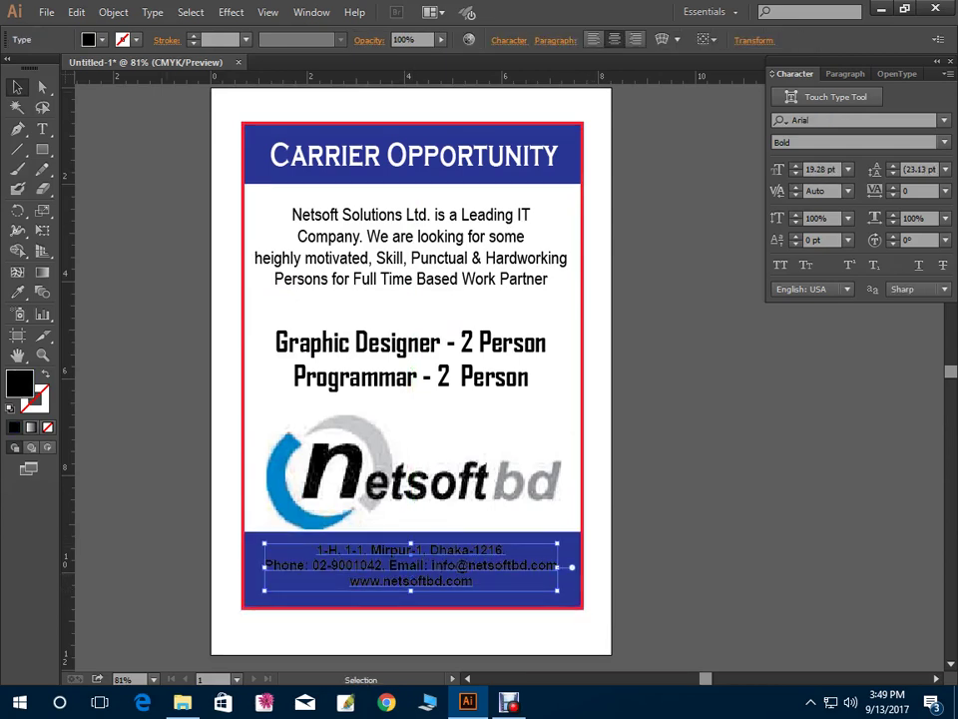
left_click(101, 40)
left_click(34, 68)
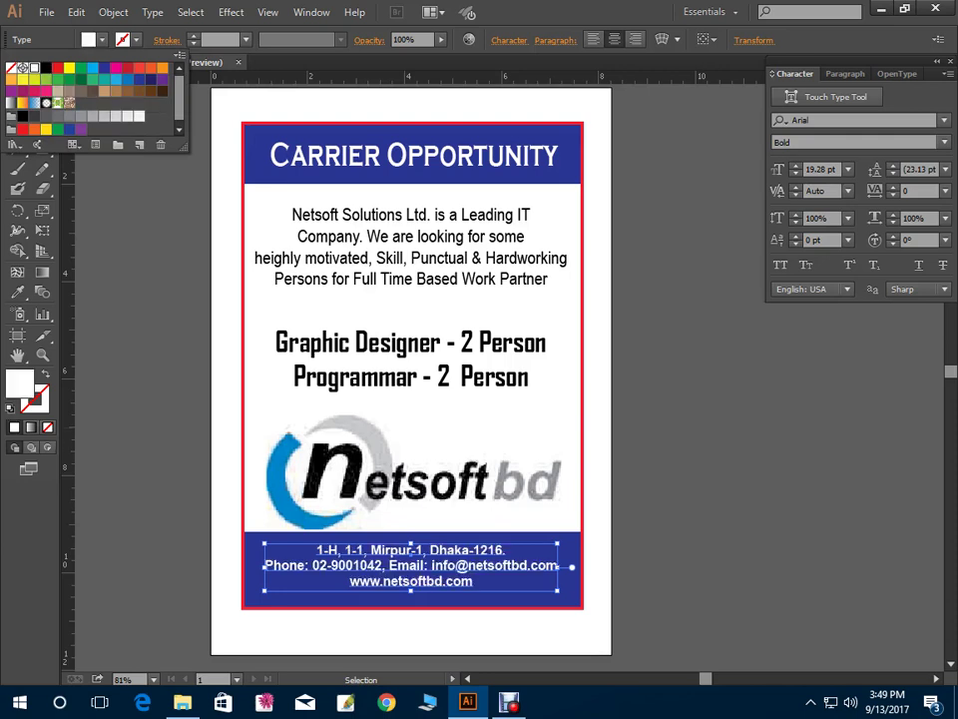
key("Escape")
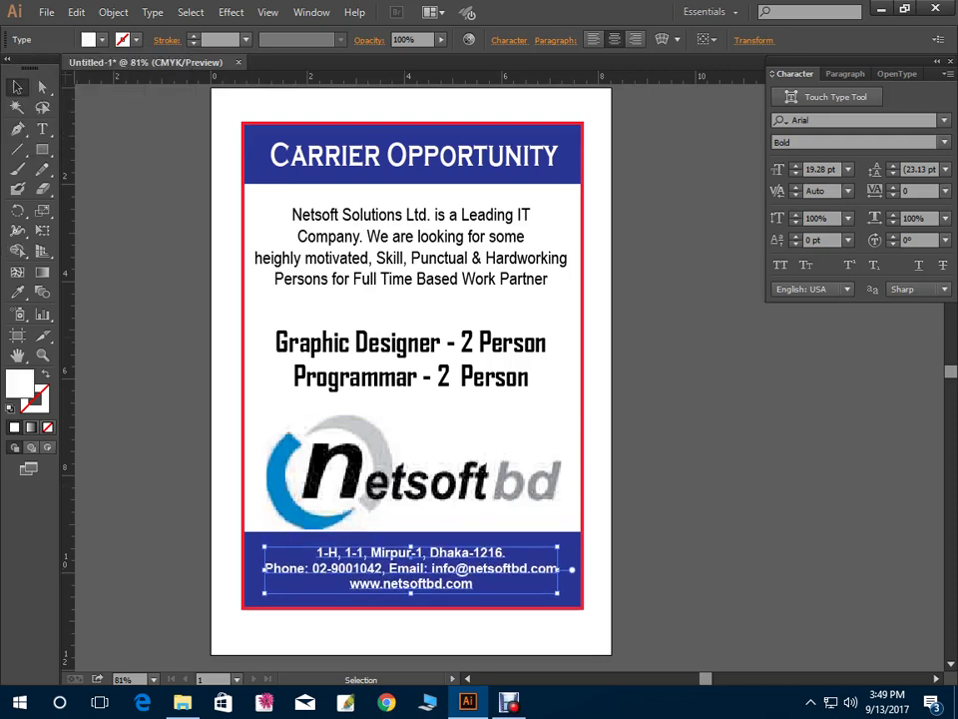
key("Down")
key("Down")
key("Down")
Shrink the netsoft logo slightly, move it up, and save the flyer
left_click_drag(414, 472, 415, 463)
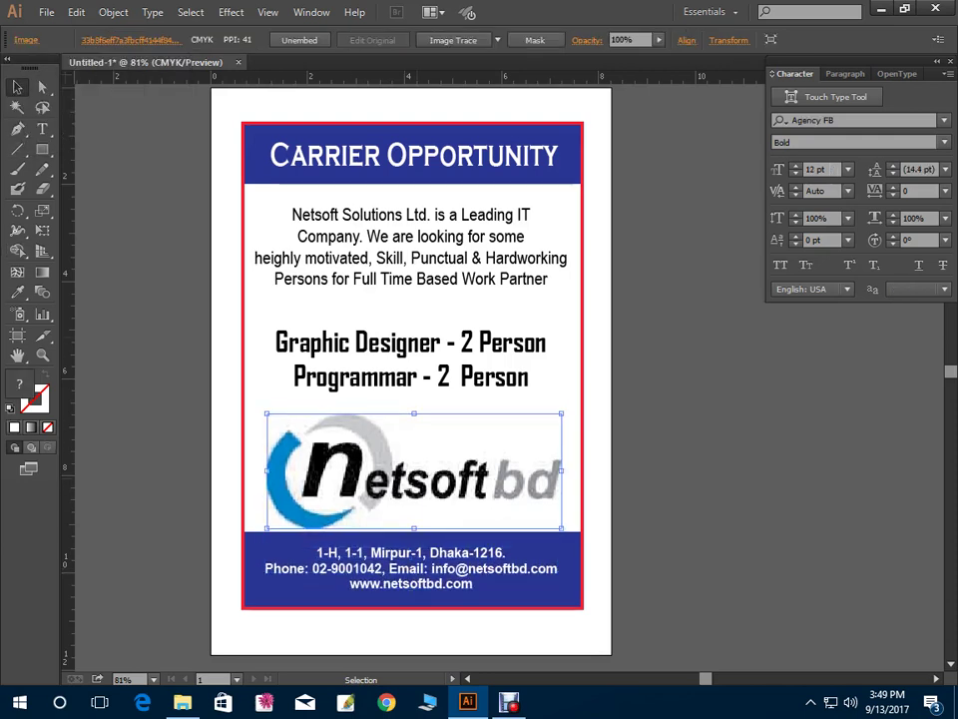
left_click_drag(561, 520, 542, 514)
left_click_drag(408, 372, 215, 389)
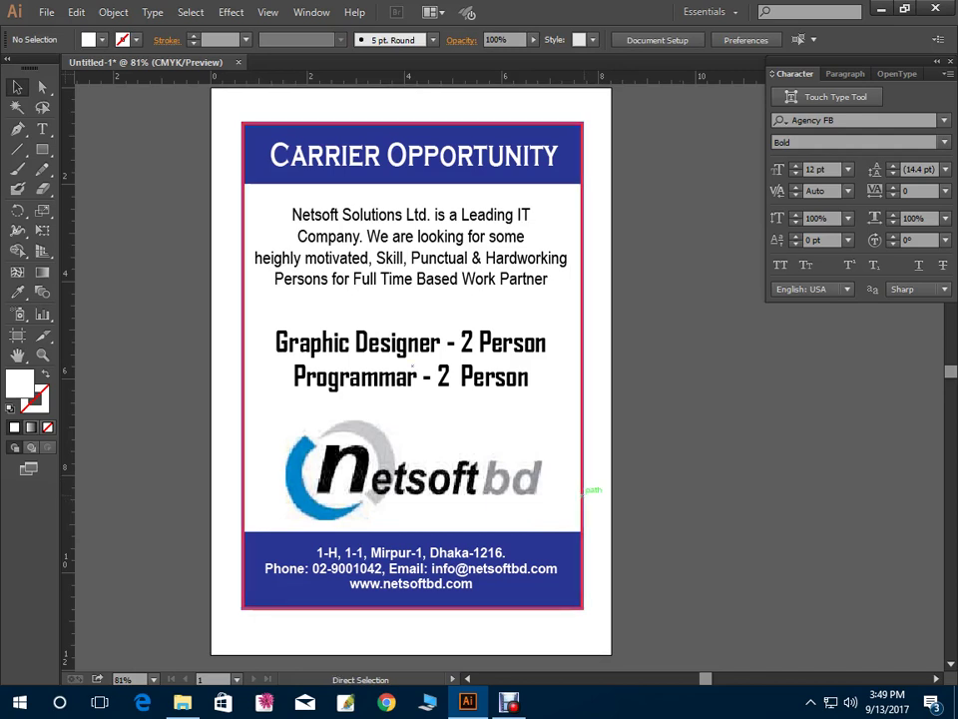
key("ctrl+s")
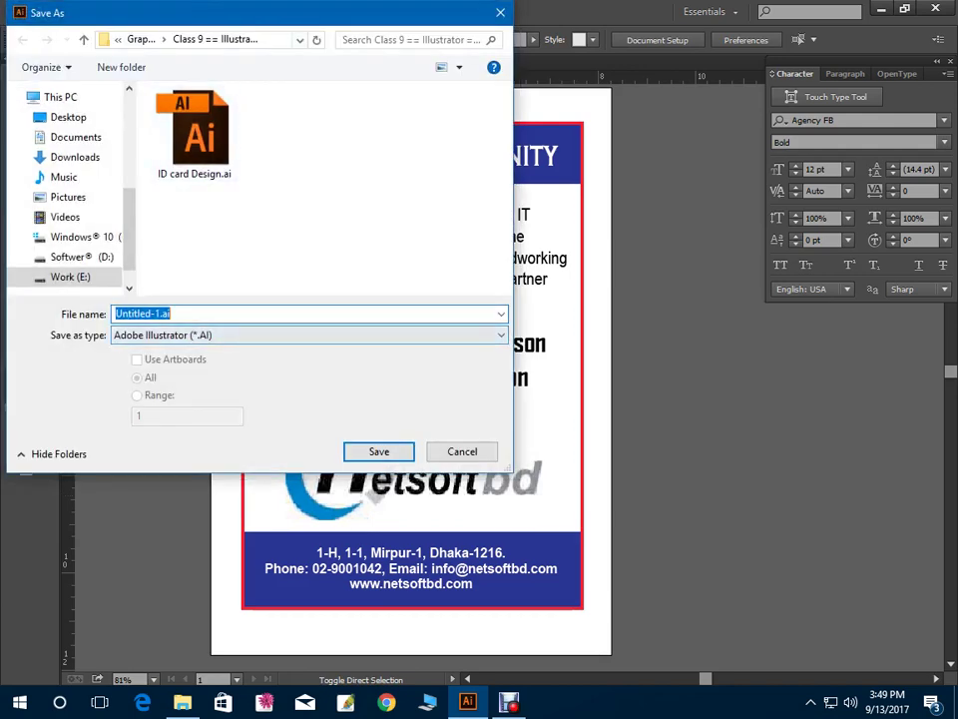
Create folder 'Class 10 = Illustrator == Brochure Design' and save the flyer there as 'Class 10 == Brochure'
scroll(329, 203, "right", 1)
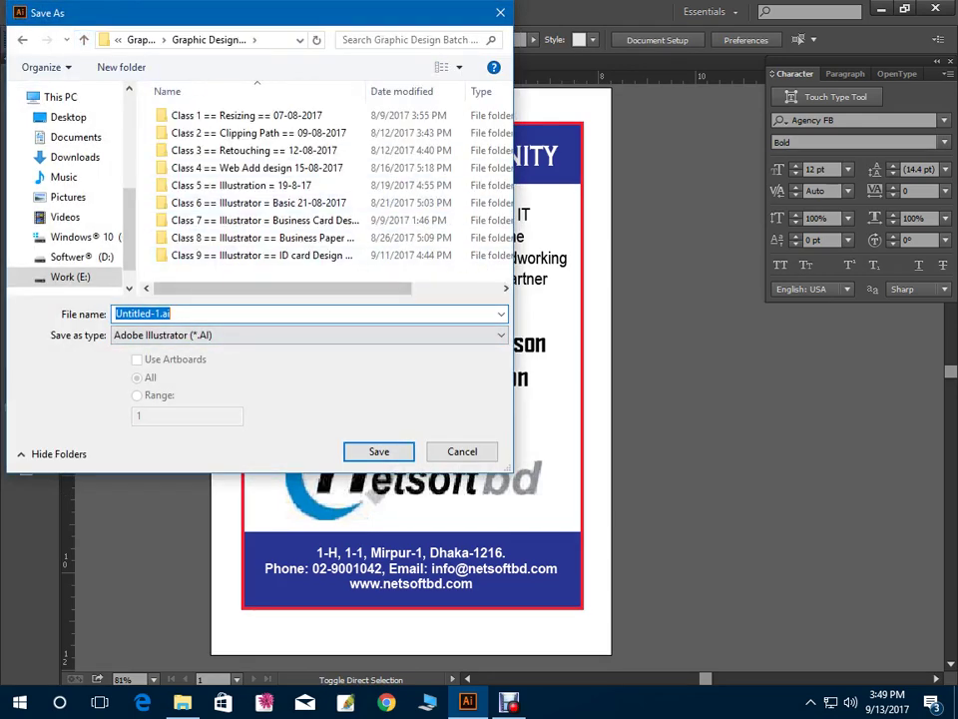
scroll(330, 203, "left", 1)
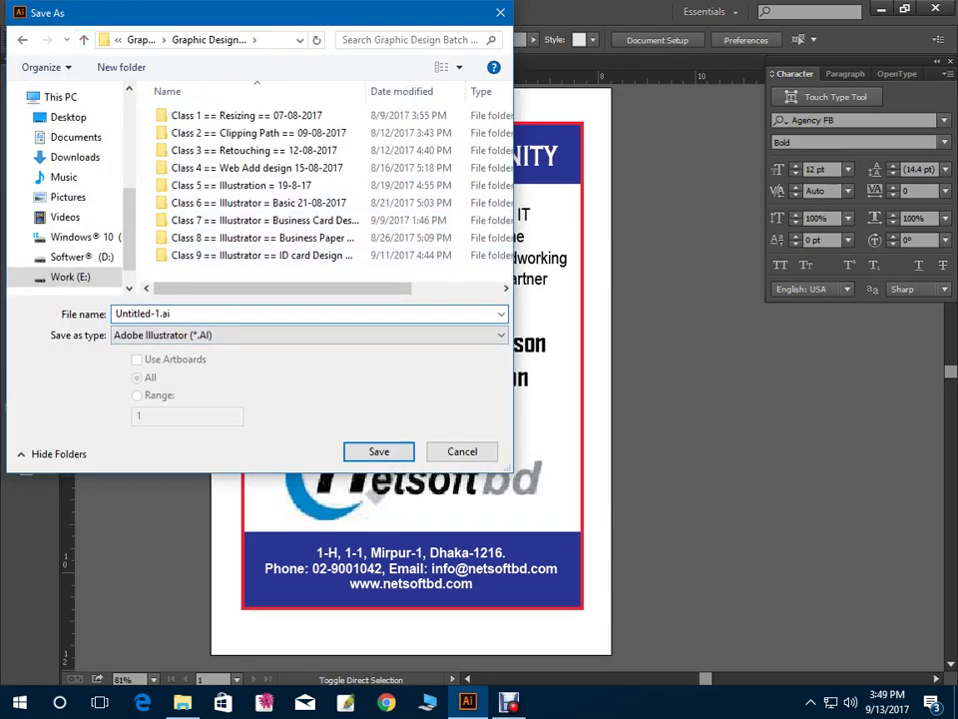
right_click(314, 268)
mouse_move(351, 442)
left_click(526, 444)
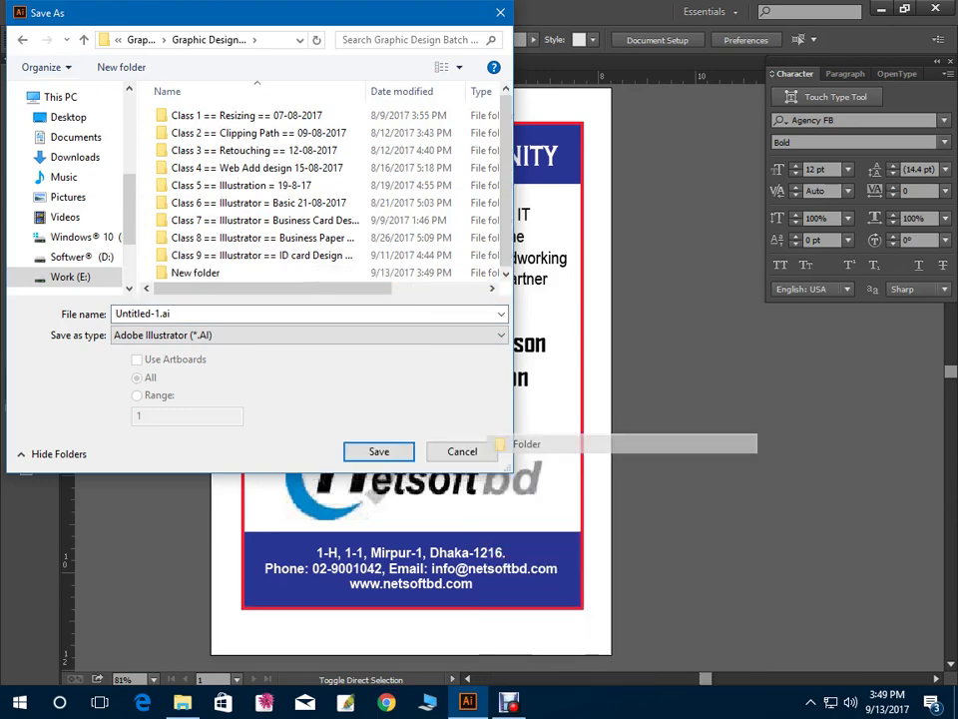
type("cLAS")
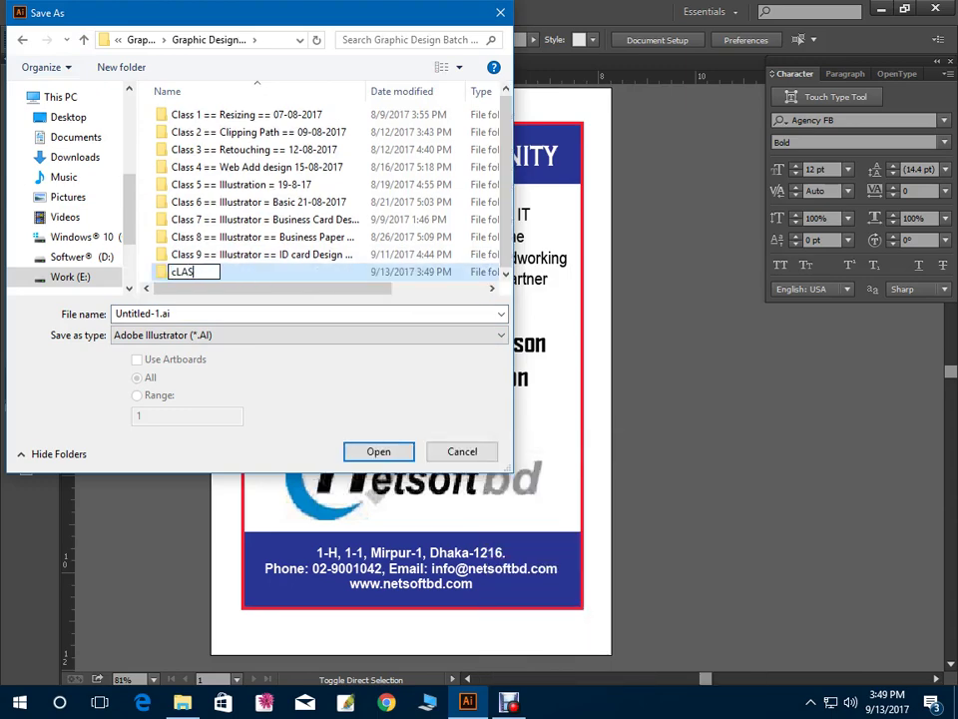
key("BackSpace")
key("BackSpace")
key("BackSpace")
key("BackSpace")
type("Class 10 = Il")
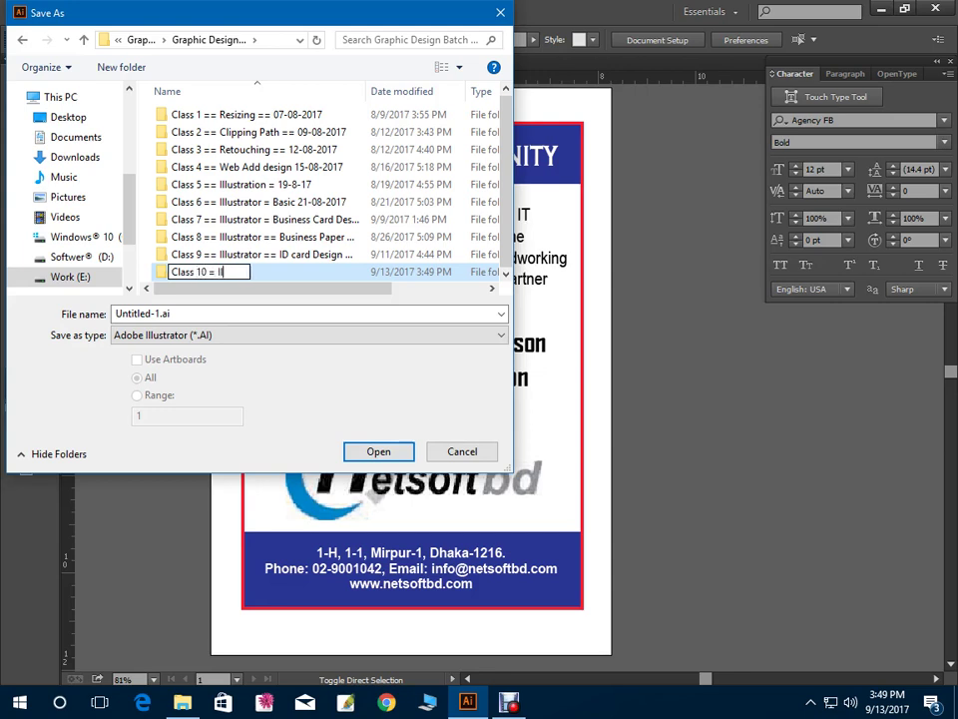
type("lustrator == ")
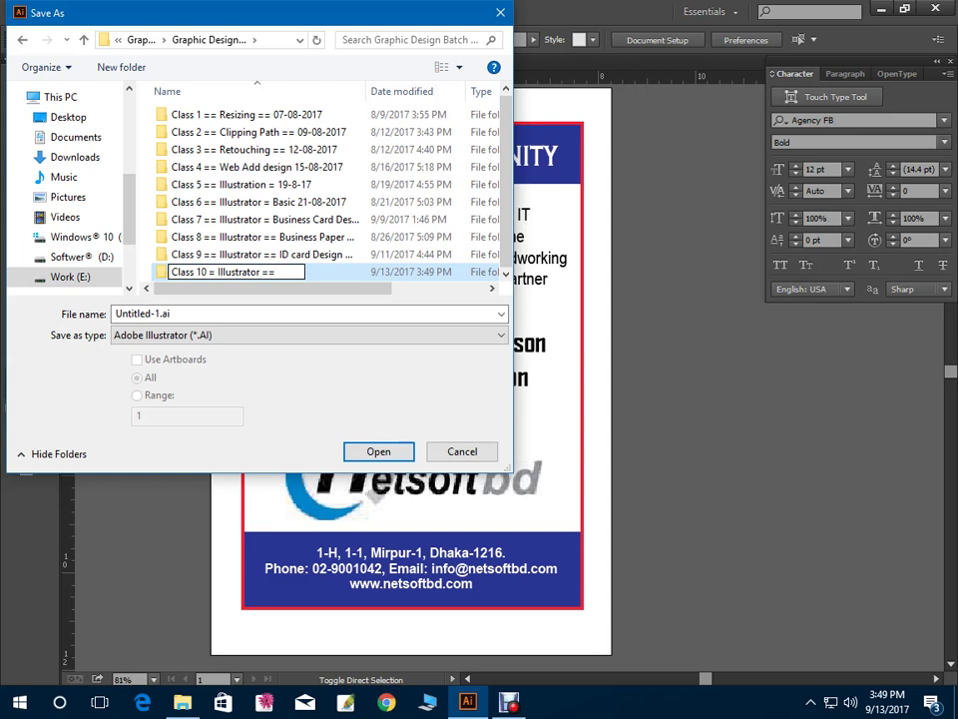
type("Brochure Design")
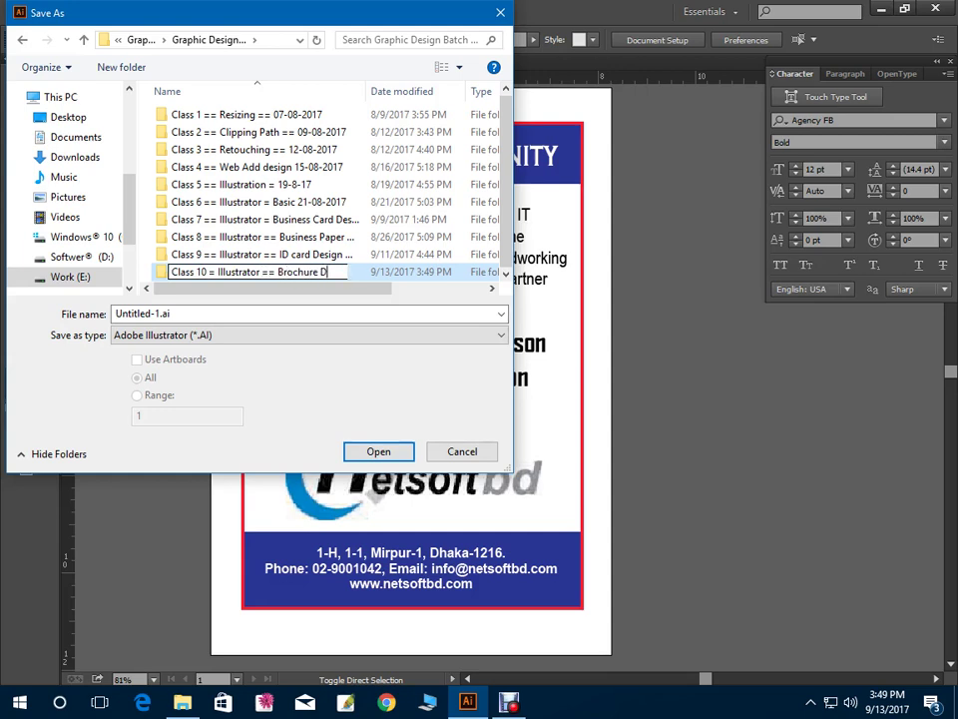
key("Return")
key("Return")
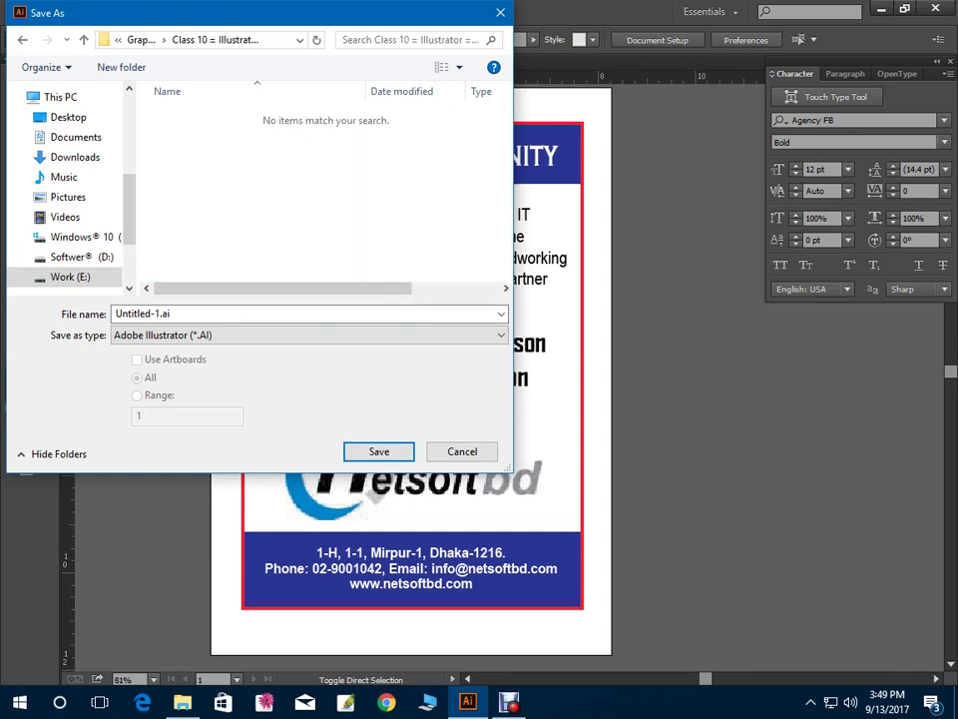
type("Clas")
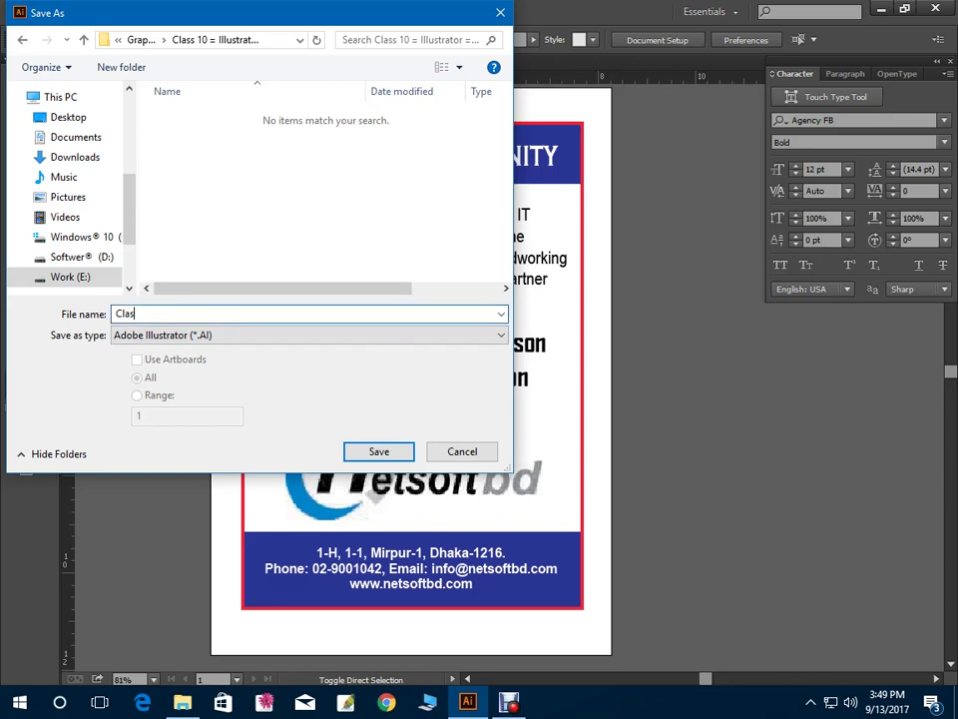
type("s 10 == Brochure")
key("Return")
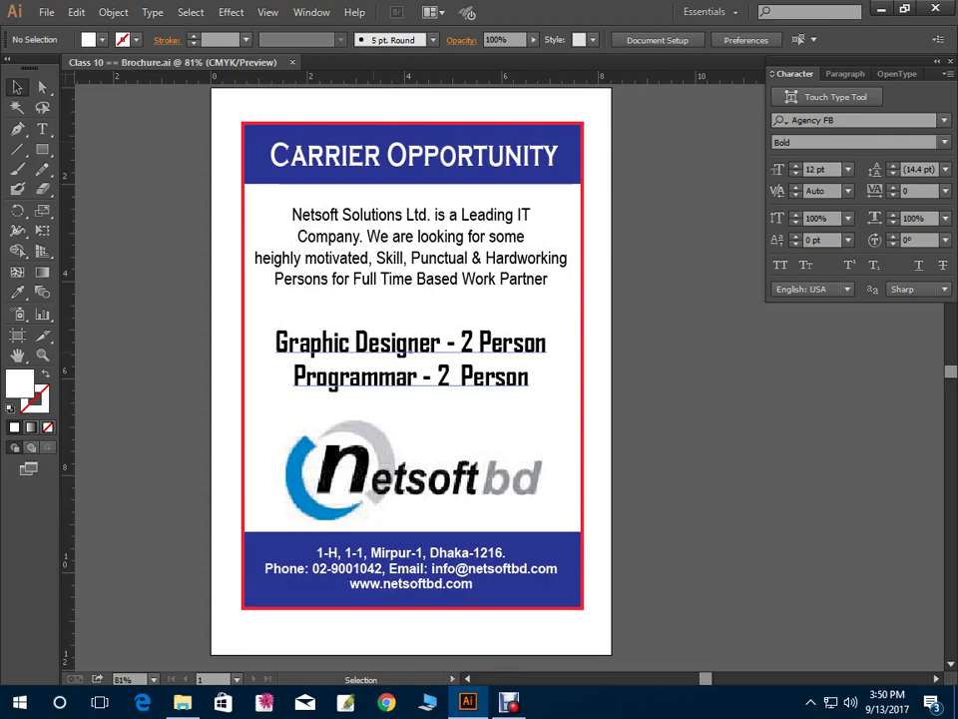
Raise the job-title lines slightly and lower the intro paragraph a little to even the spacing
left_click_drag(419, 382, 420, 376)
left_click_drag(437, 252, 437, 258)
left_click(411, 344)
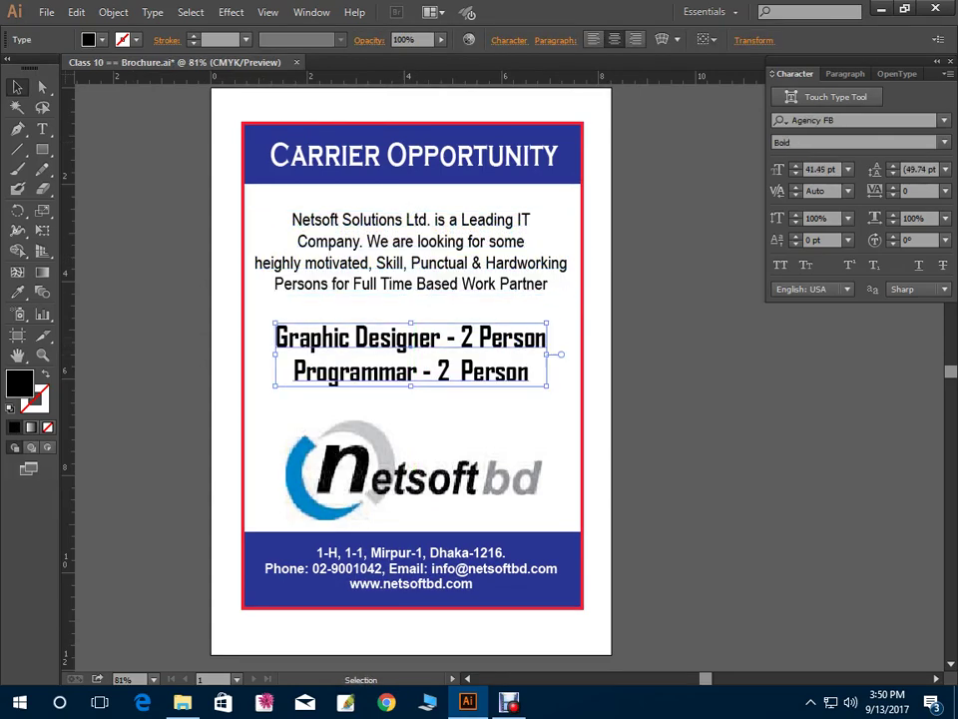
key("Up")
key("Up")
key("Up")
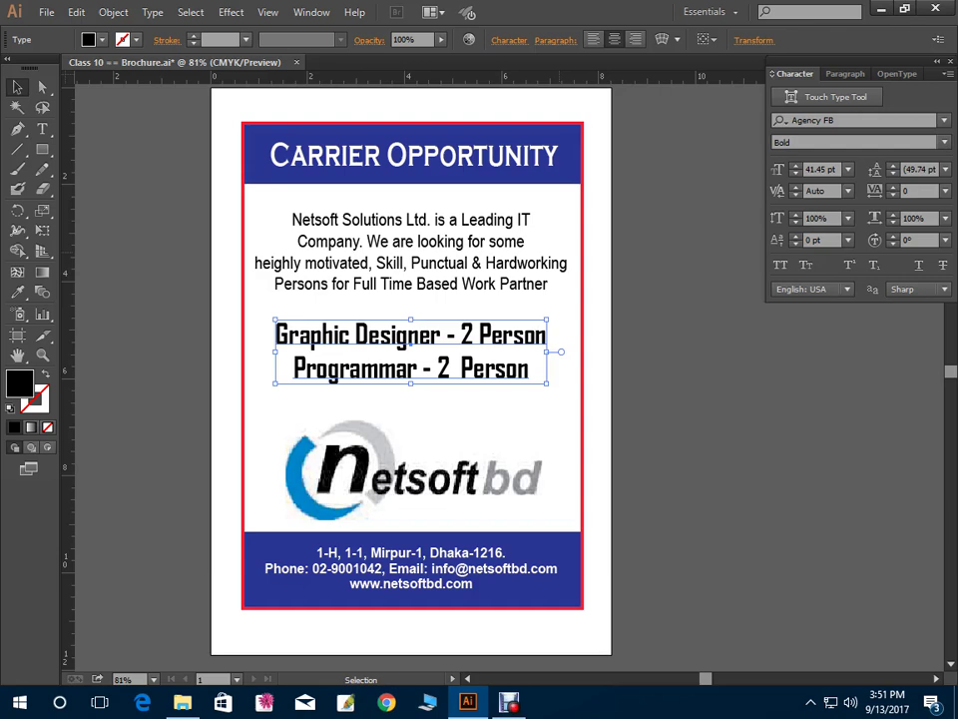
scroll(412, 369, "up", 1)
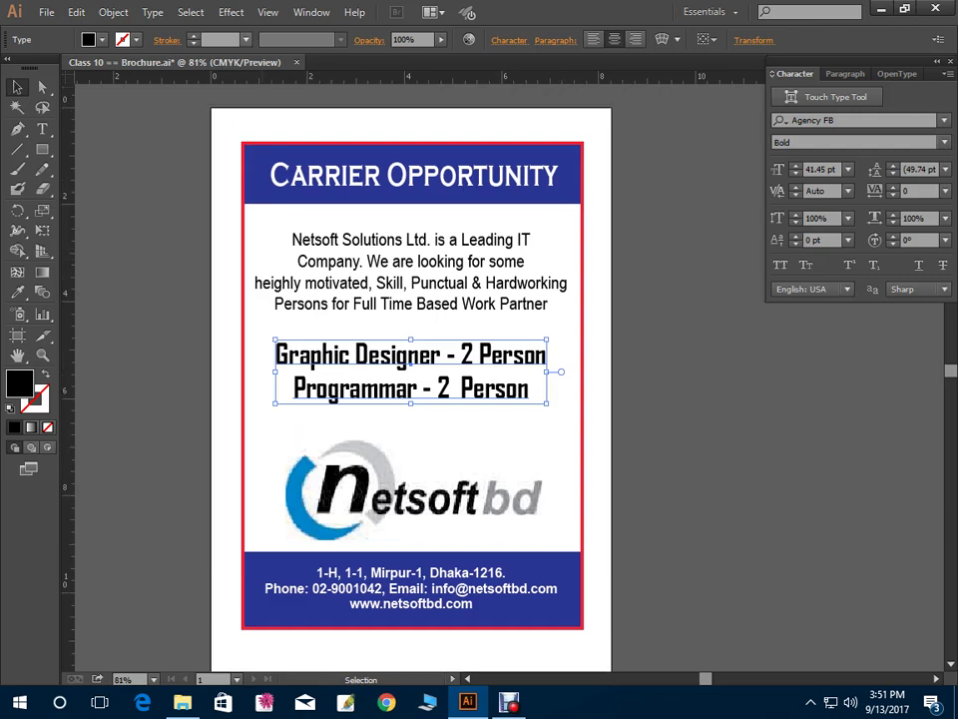
left_click(329, 188)
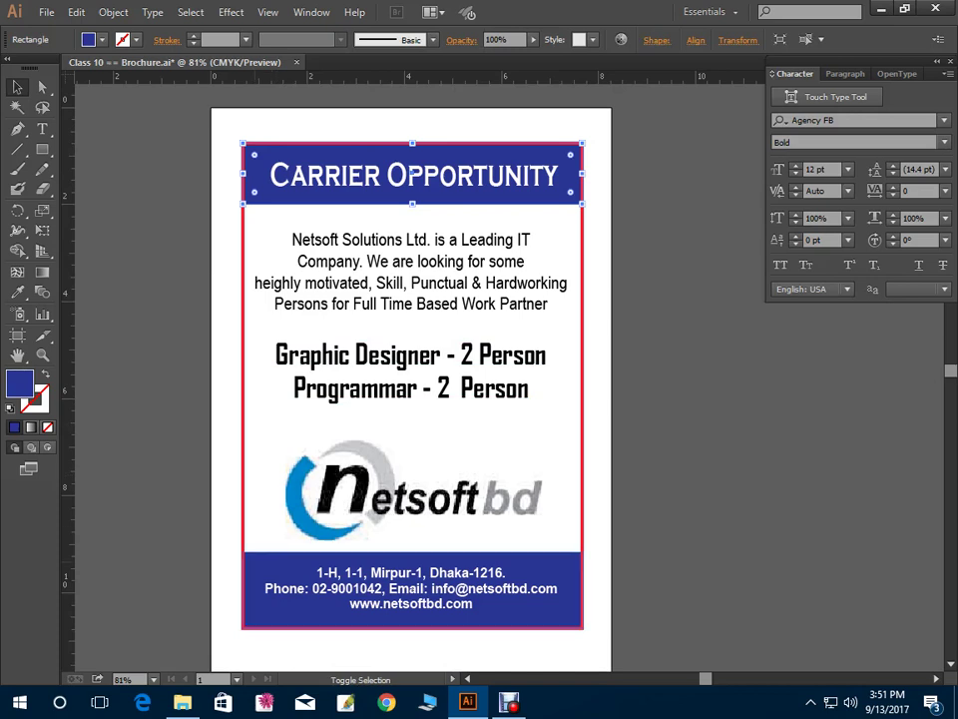
left_click(411, 172)
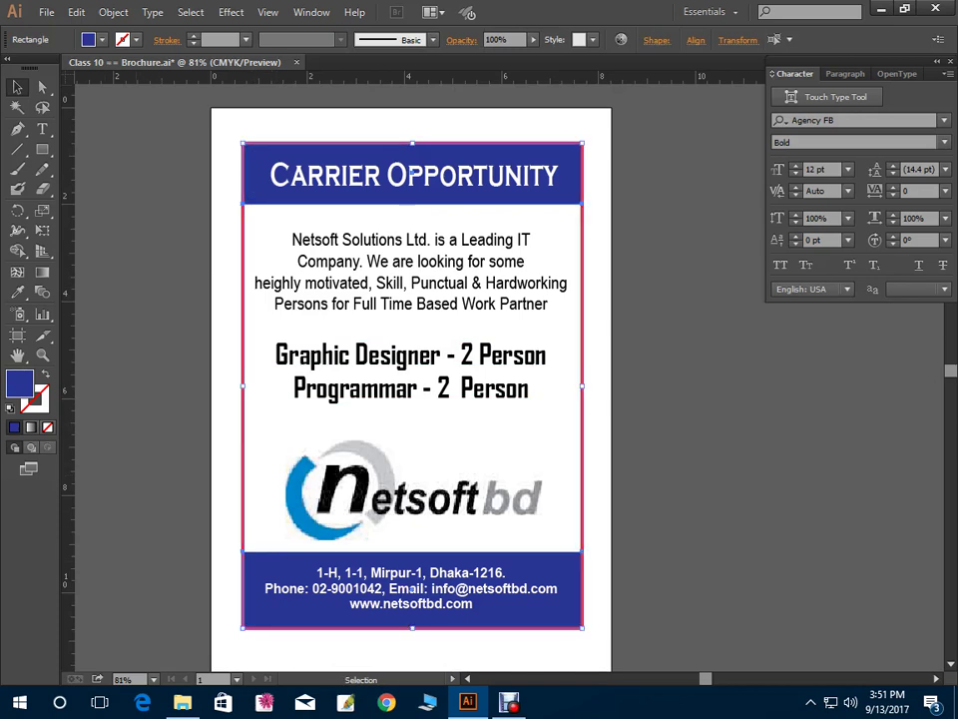
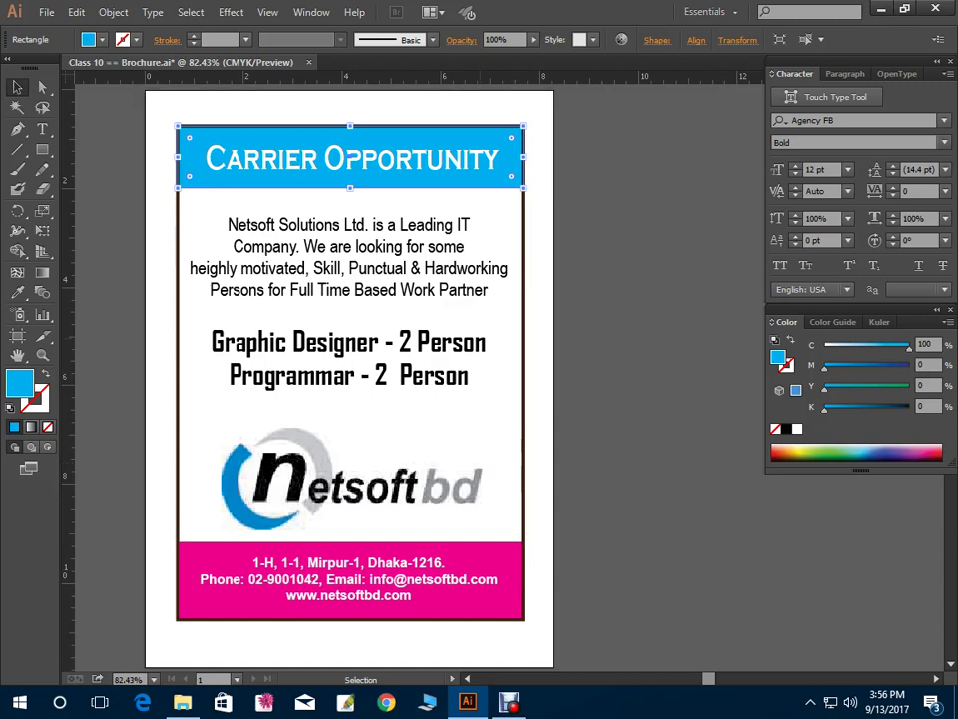
Add 2% yellow to the company paragraph's near-black colour in the Color panel
left_click(350, 599)
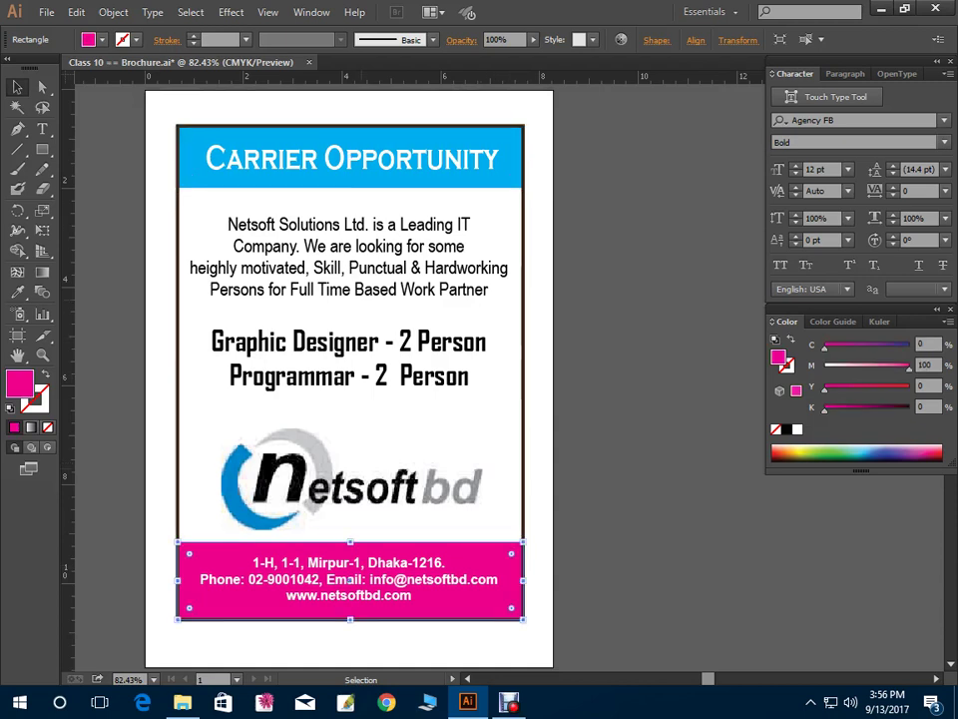
left_click(350, 254)
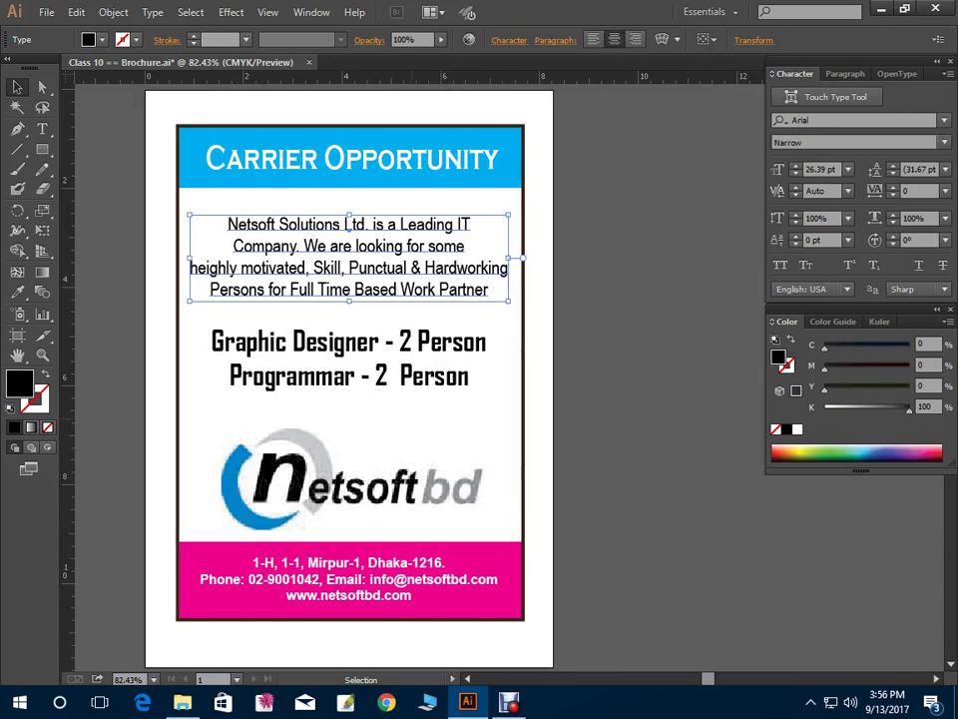
left_click(391, 177)
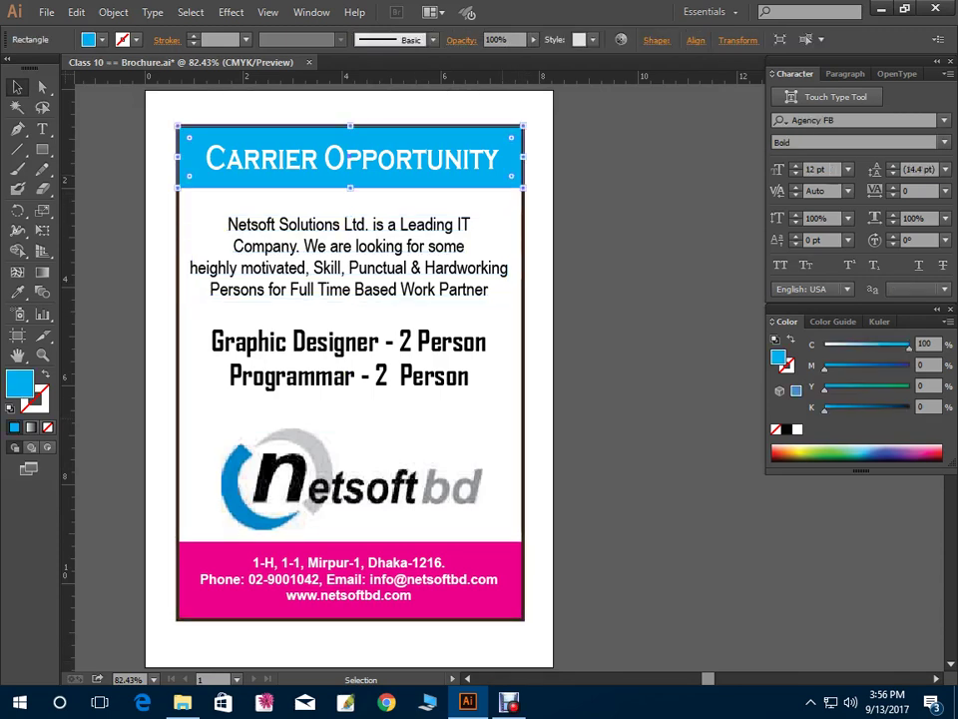
left_click(385, 559)
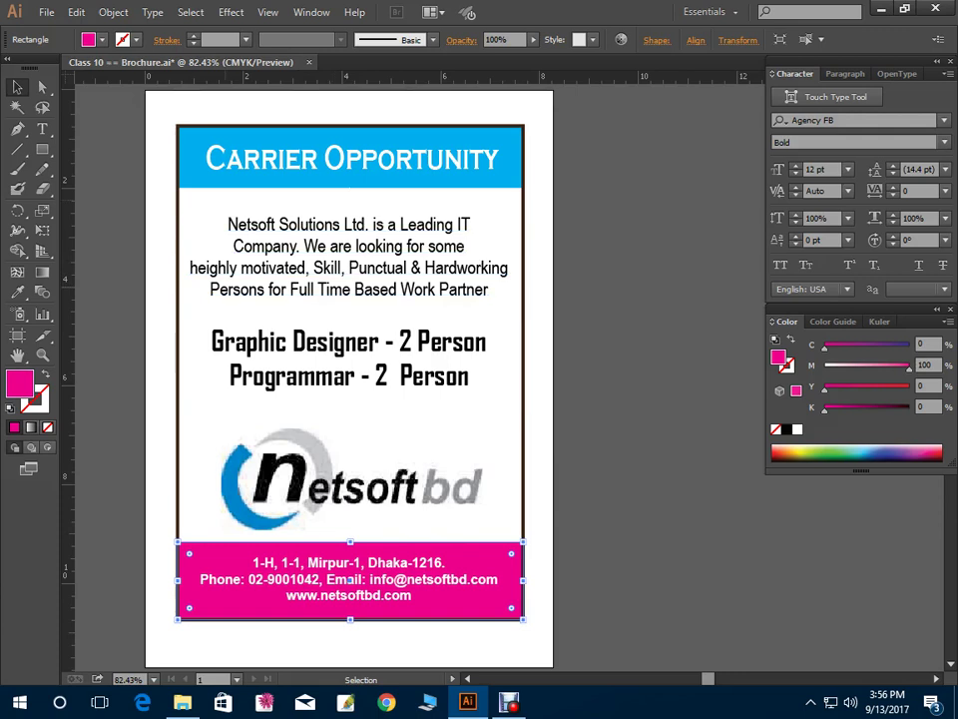
left_click(349, 226)
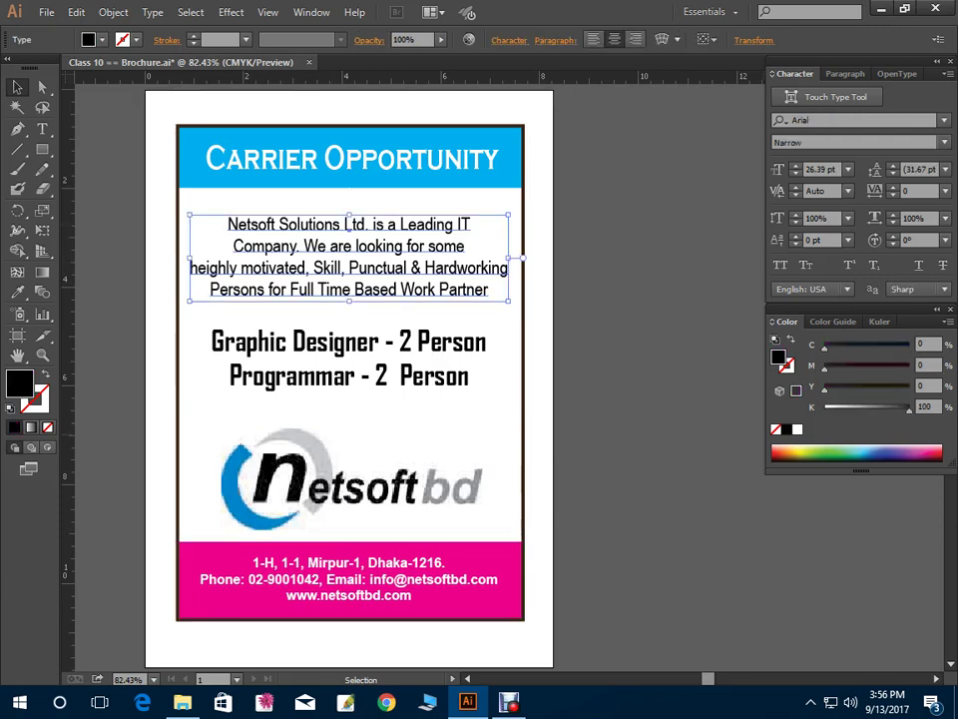
left_click(927, 385)
type("2")
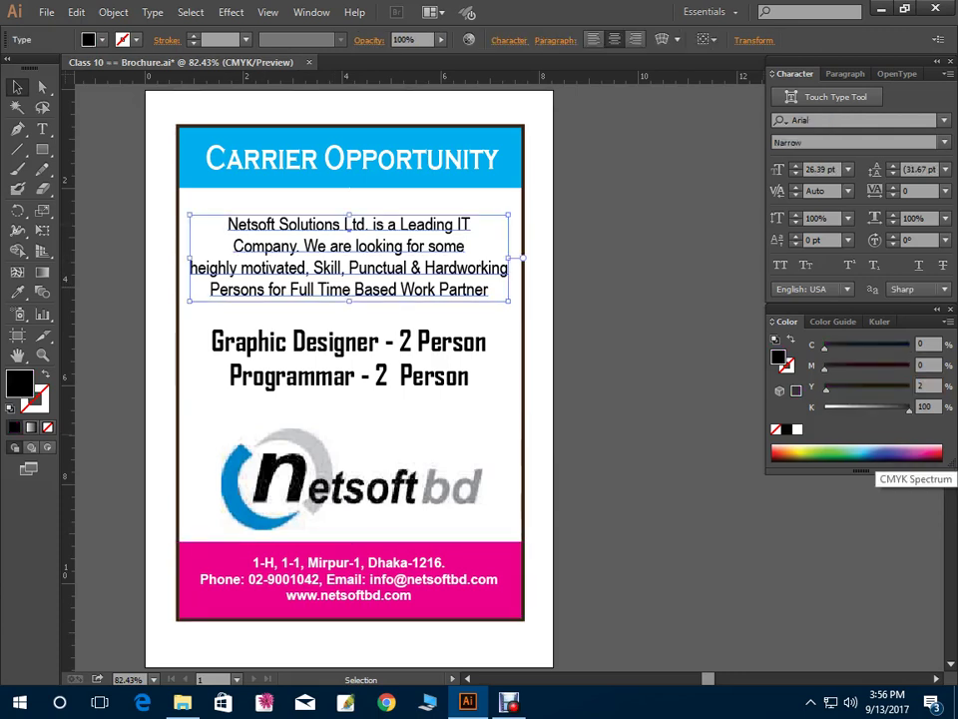
key("Return")
key("Return")
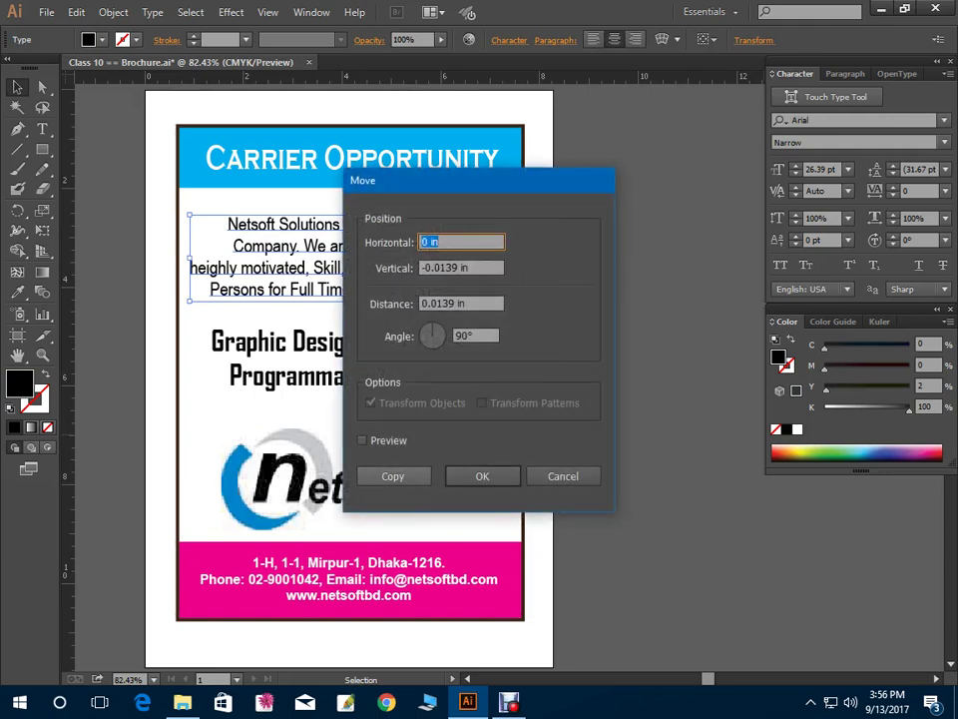
key("Escape")
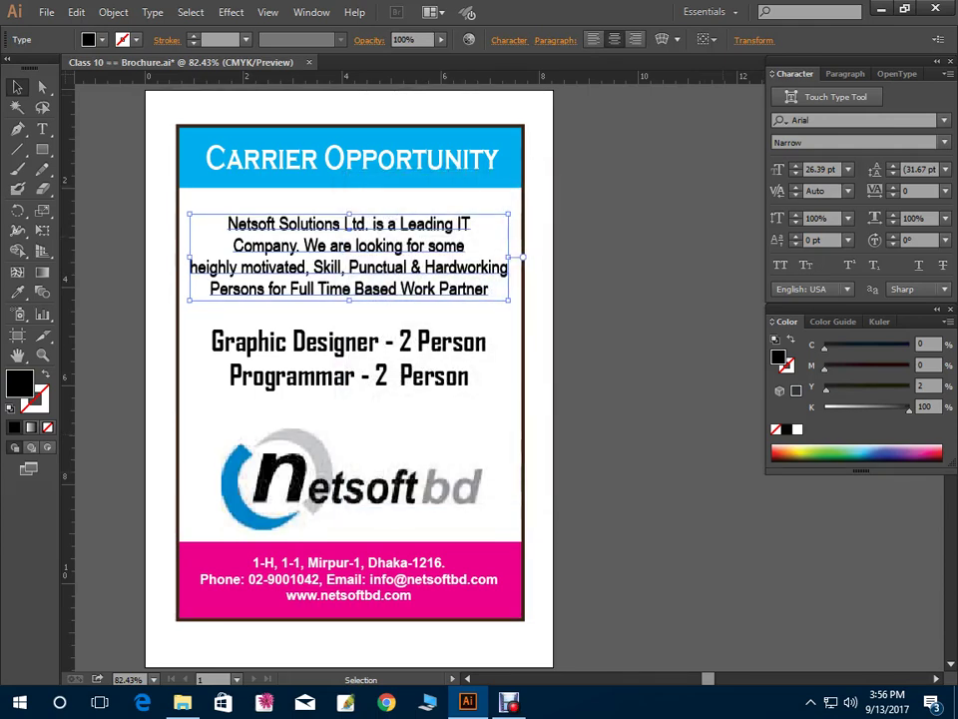
key("ctrl+shift+a")
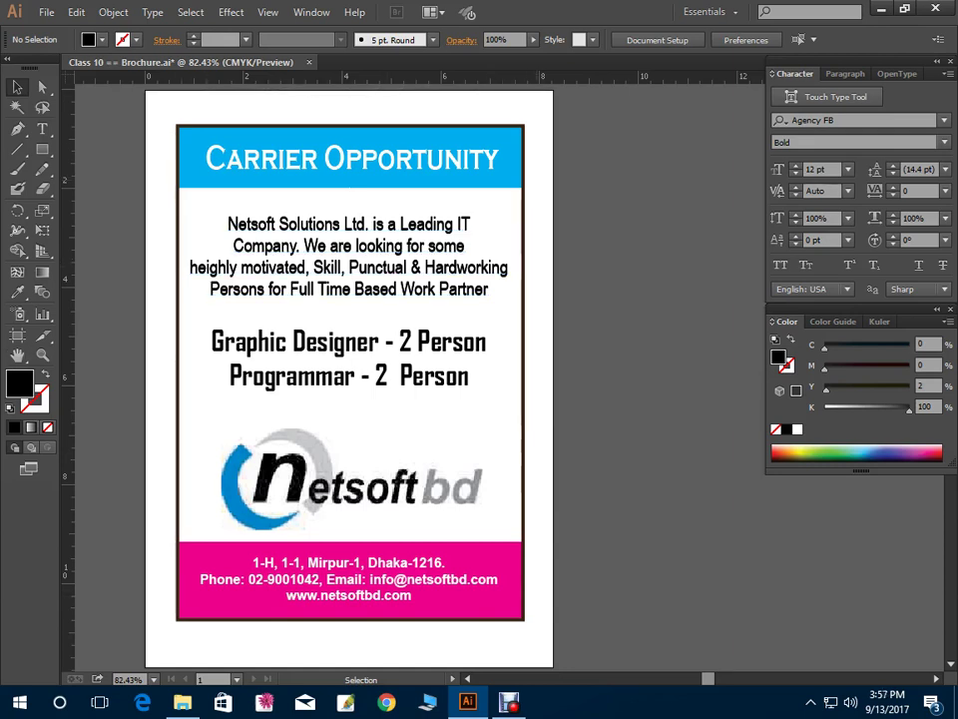
Select the cyan header strip, then the magenta footer strip, then the header again
left_click(349, 175)
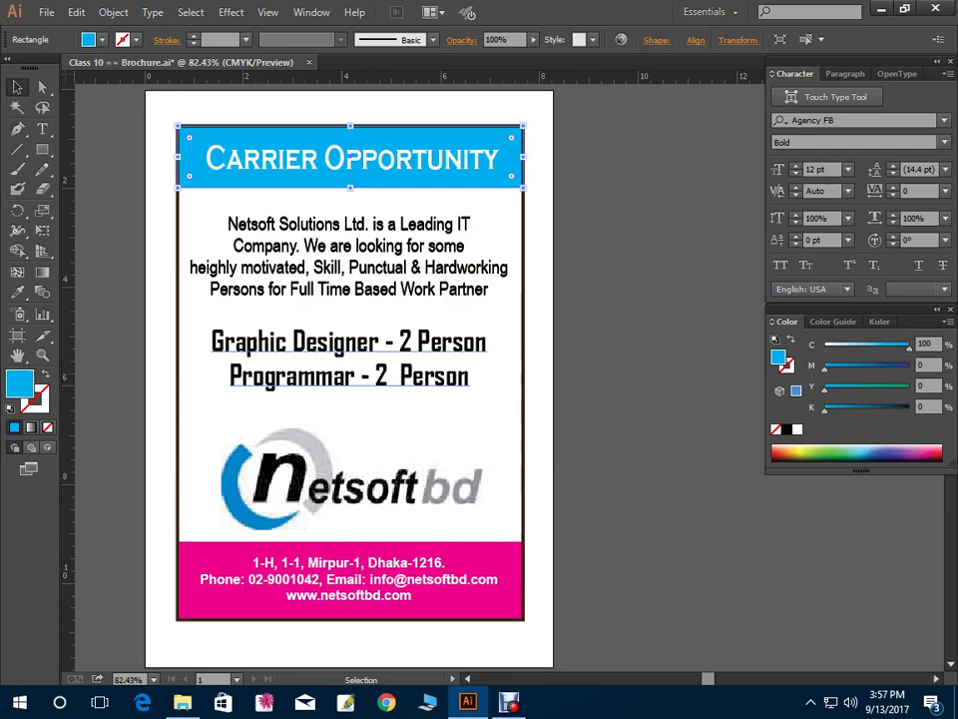
key("ctrl+shift+a")
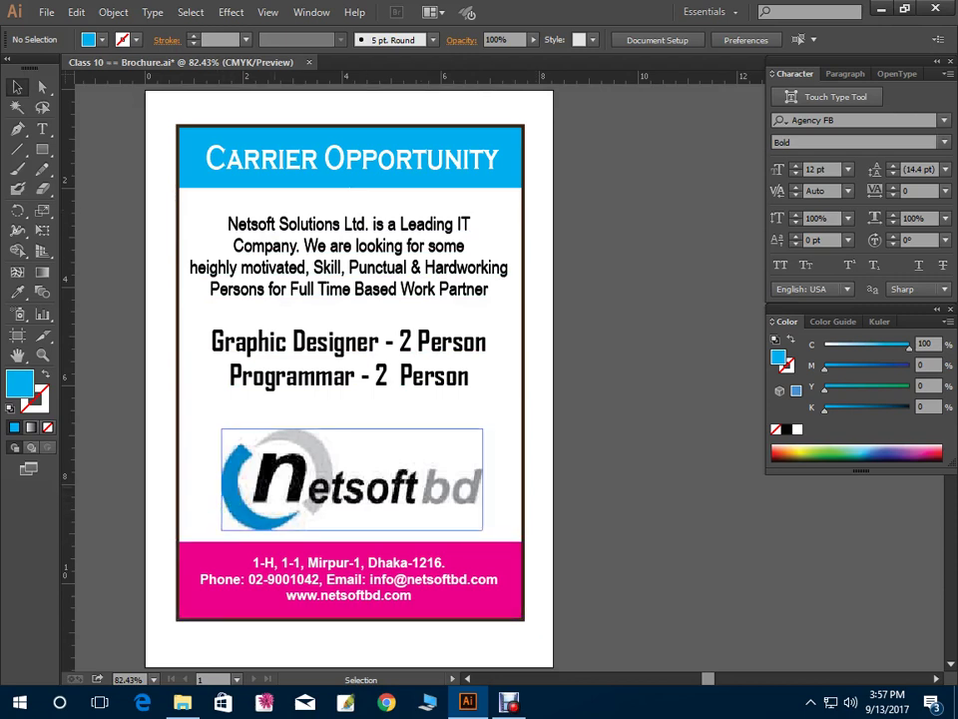
left_click(229, 609)
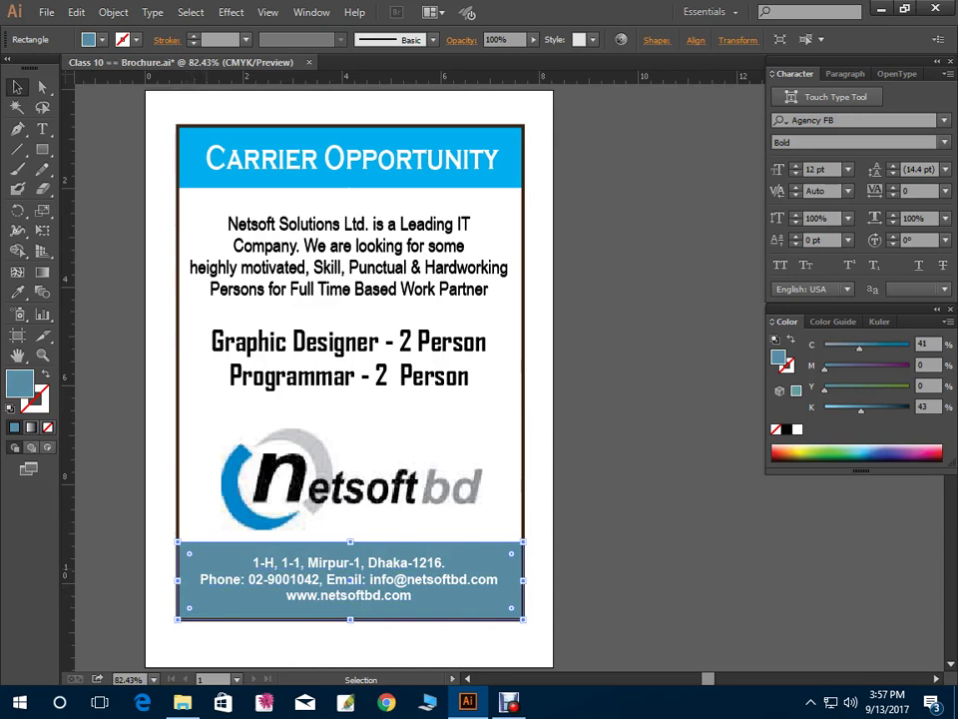
left_click(349, 180)
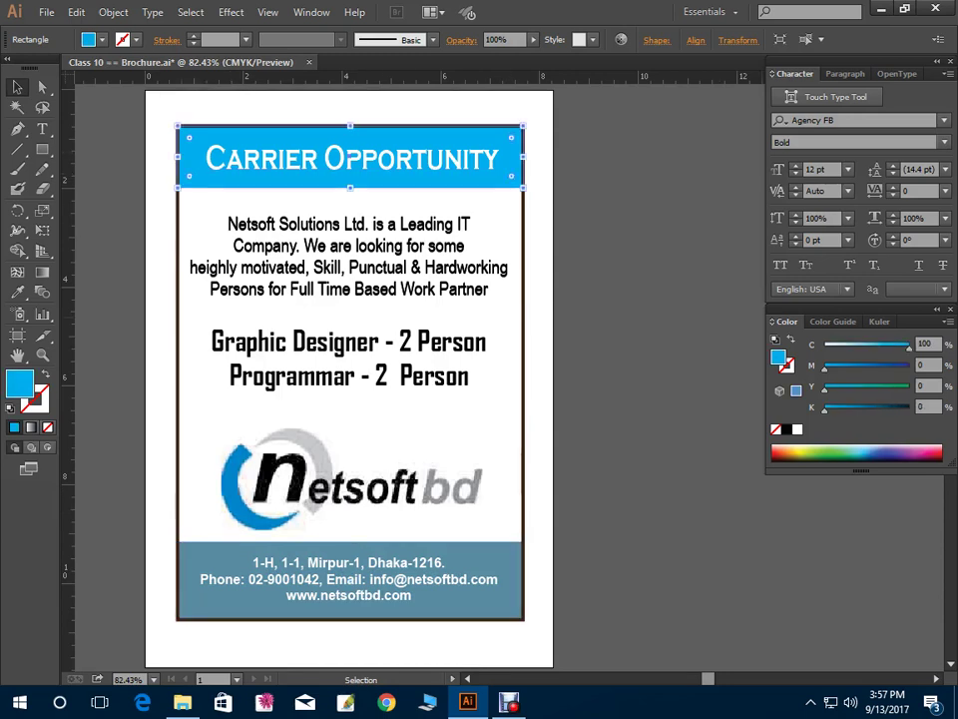
Eyedrop the footer's steel blue onto the company paragraph, then adjust it to cyan 82, black 19
left_click(349, 245)
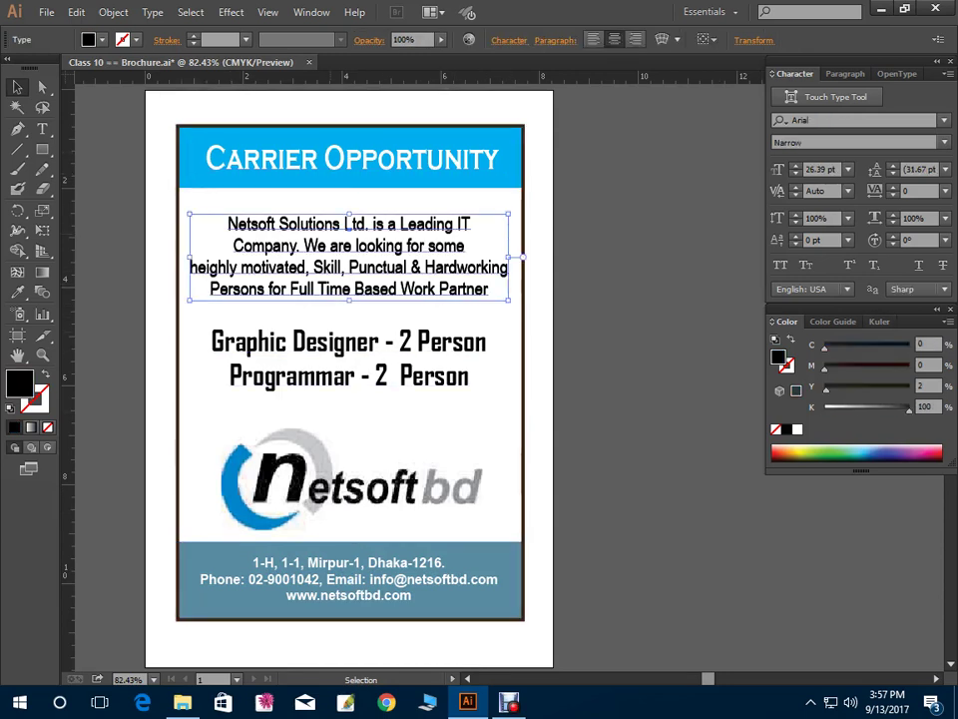
key("i")
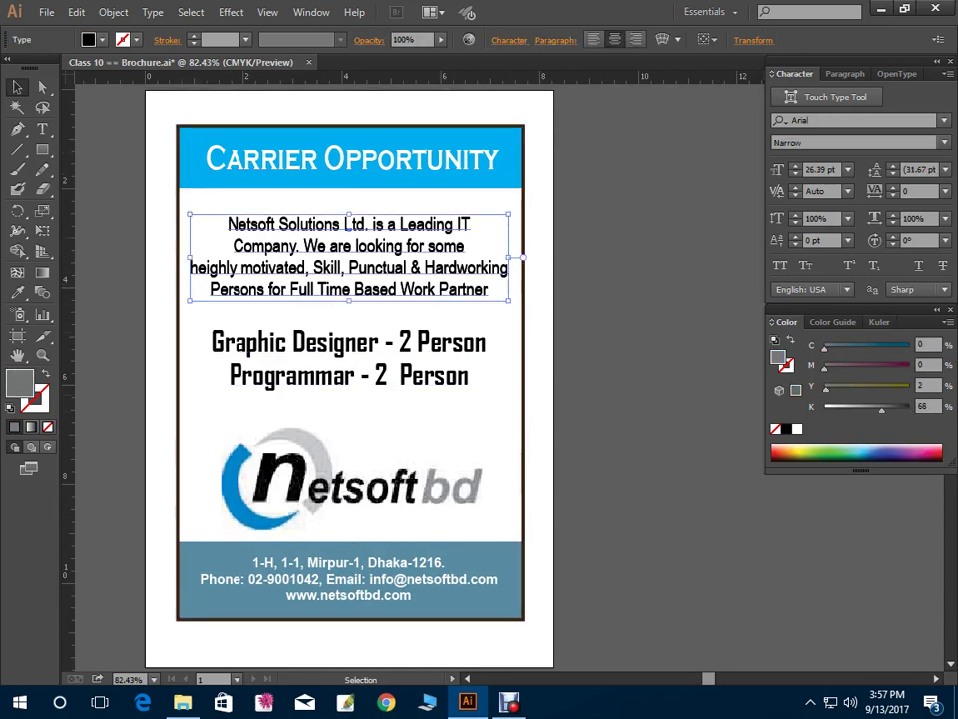
left_click(378, 549)
key("ctrl+shift+a")
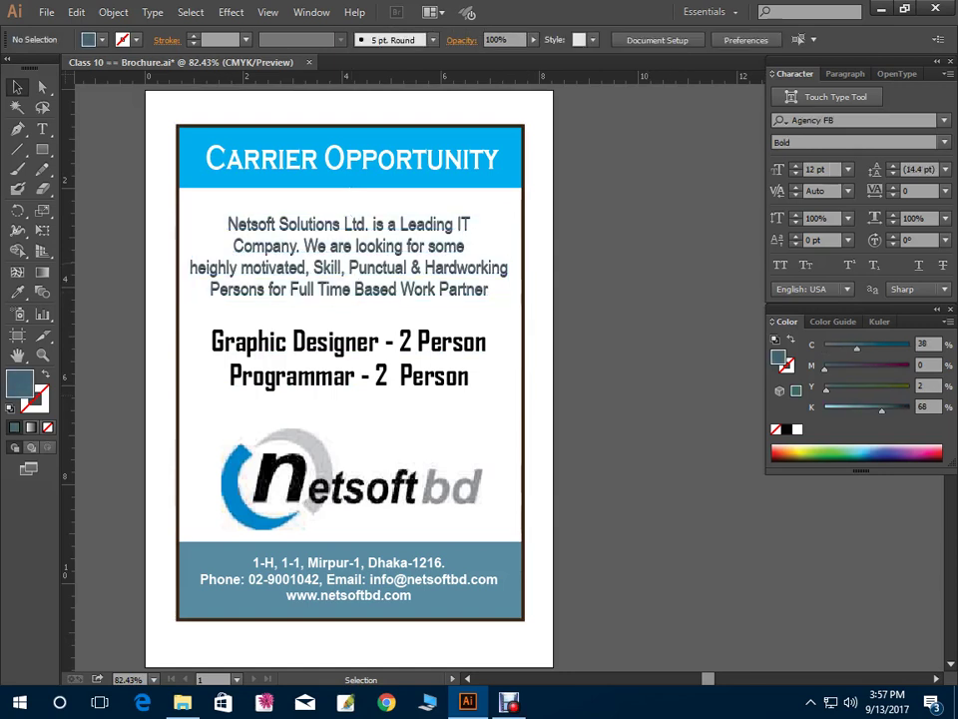
key("ctrl+z")
key("ctrl+shift+a")
key("ctrl+z")
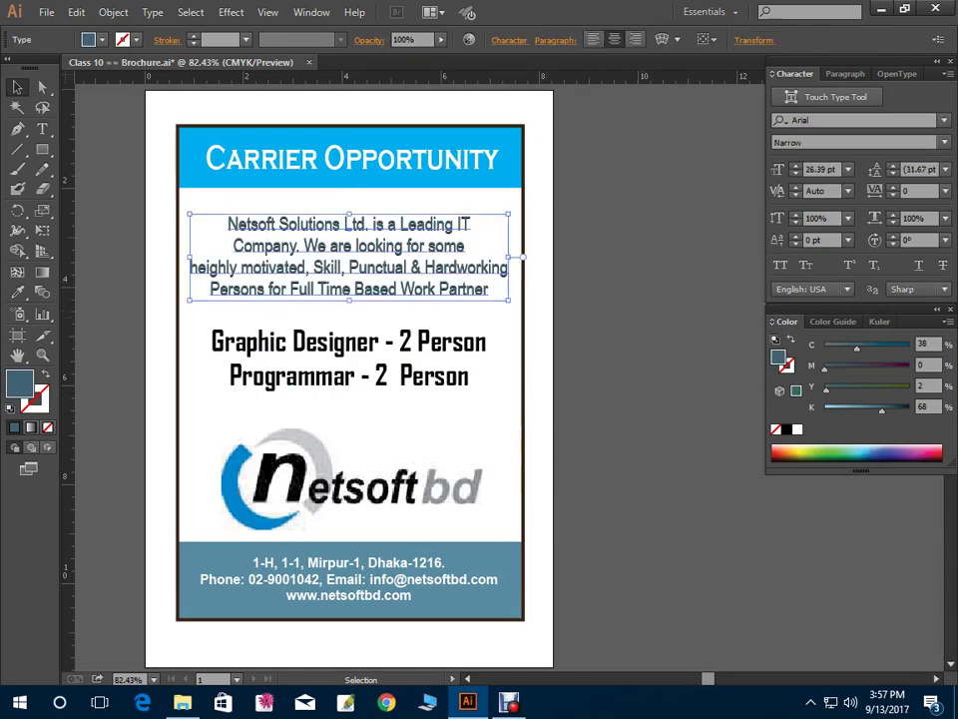
left_click_drag(882, 410, 835, 410)
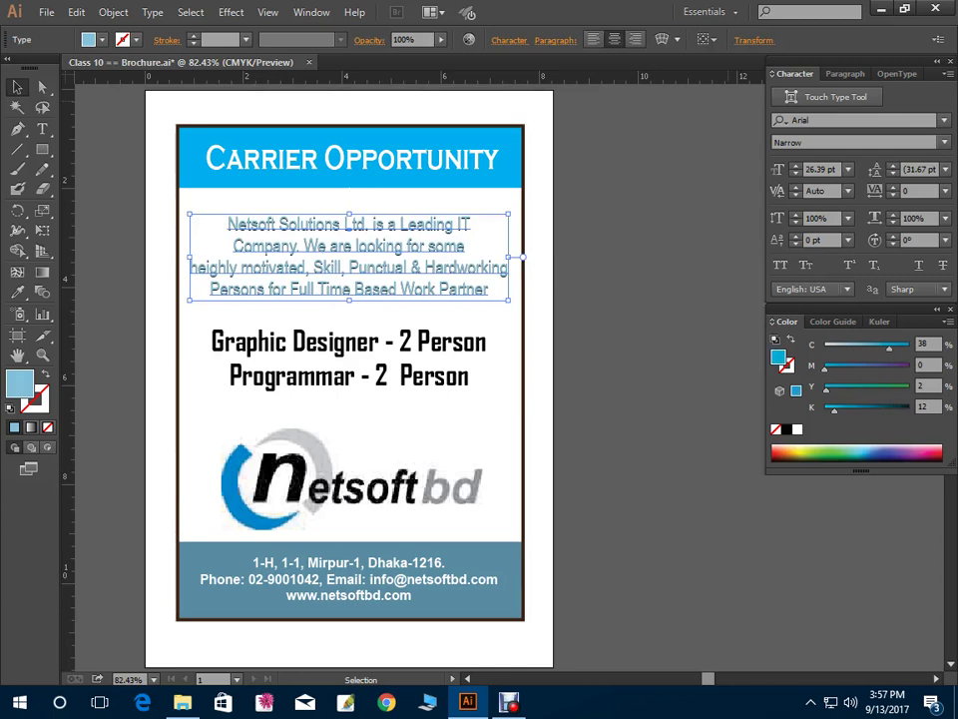
left_click_drag(857, 348, 893, 349)
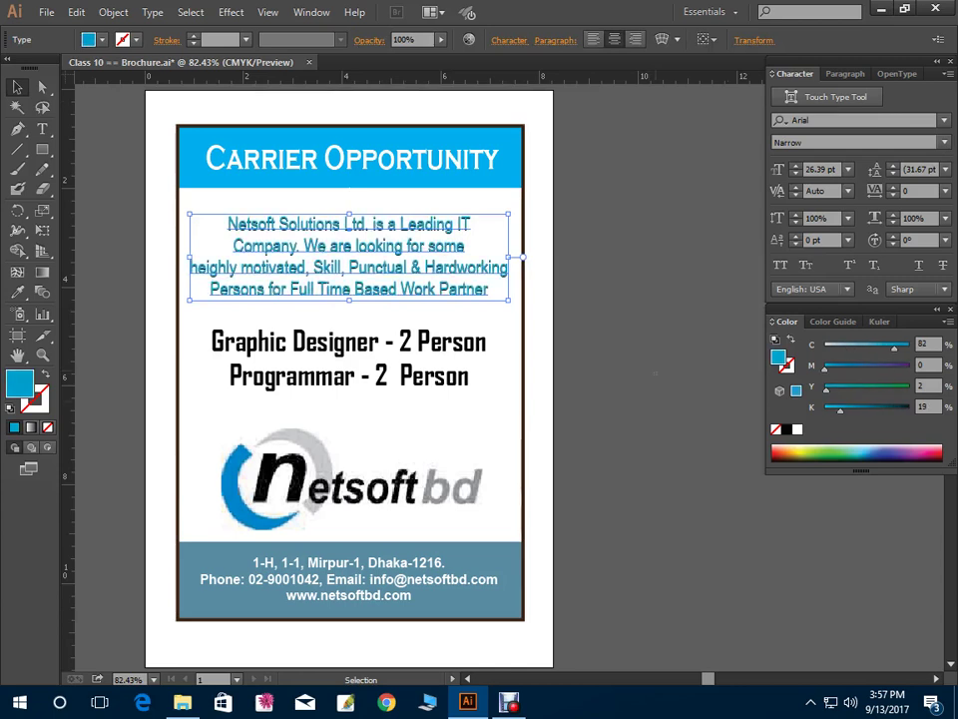
Delete the netsoftbd logo from the brochure
key("ctrl+shift+a")
left_click(384, 514)
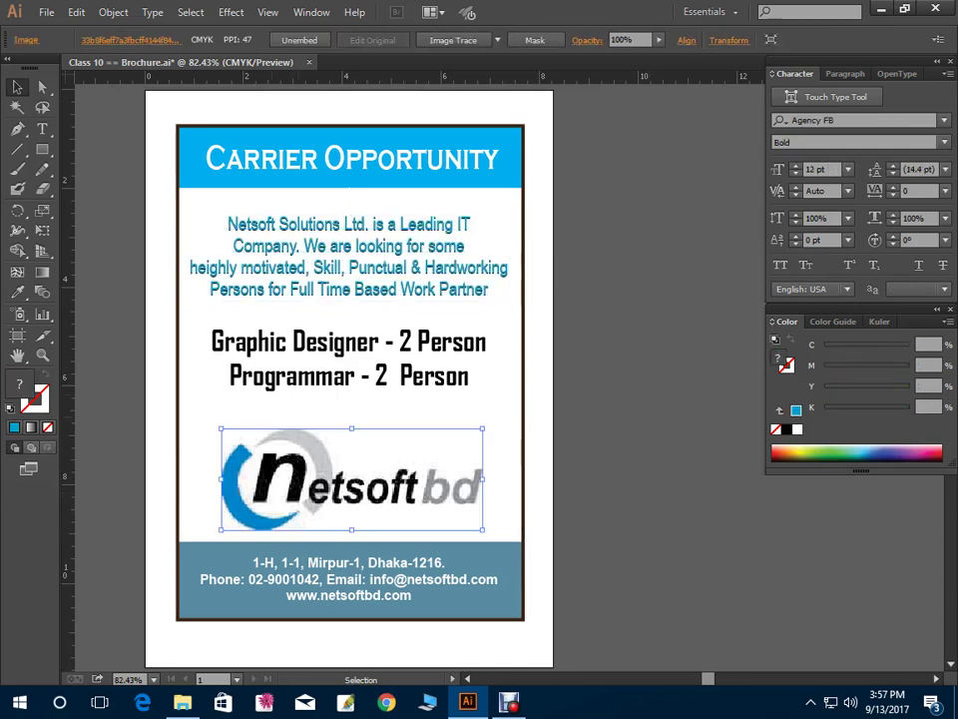
key("Delete")
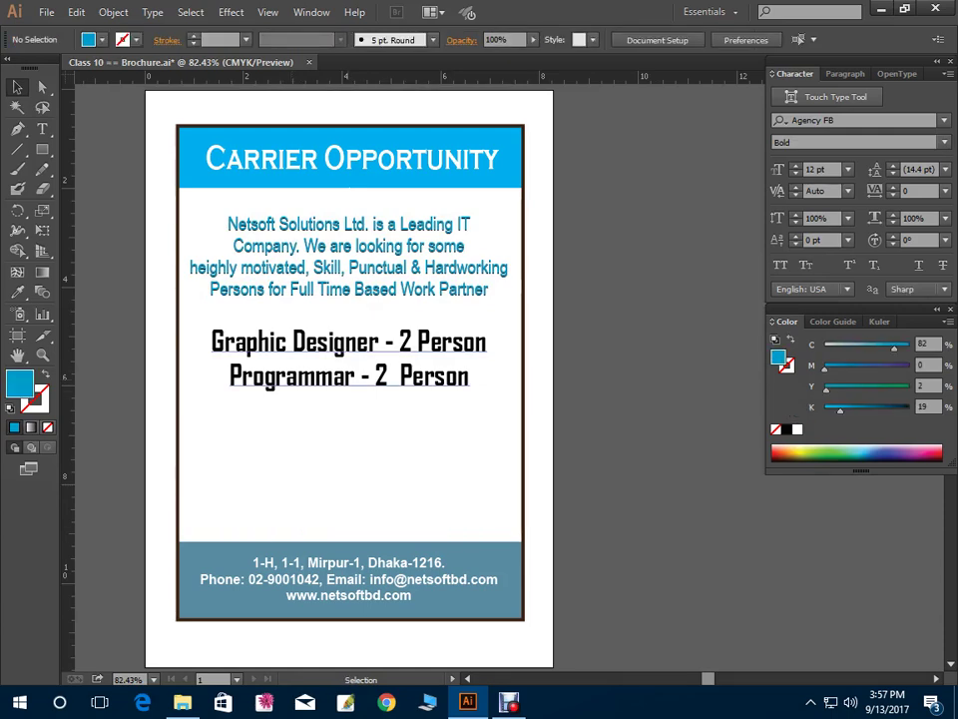
Move the two job titles down into the logo's space and stretch them taller
left_click_drag(349, 377, 350, 459)
left_click_drag(349, 403, 348, 333)
left_click(348, 290)
Lighten the footer strip's fill to a light blue
left_click(385, 547)
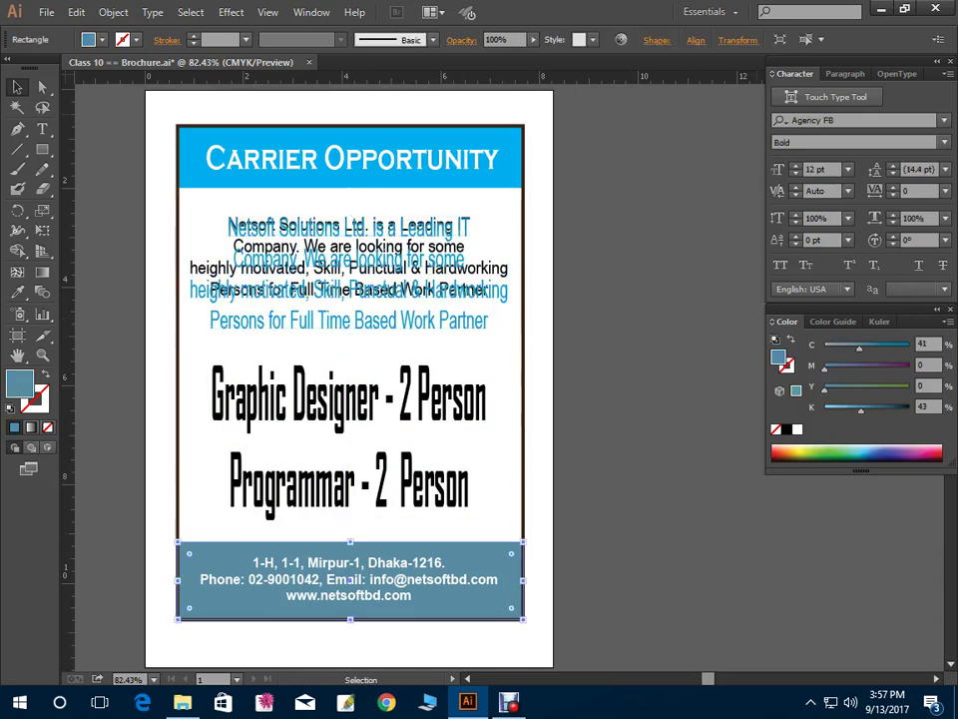
left_click_drag(861, 409, 824, 410)
left_click(349, 399)
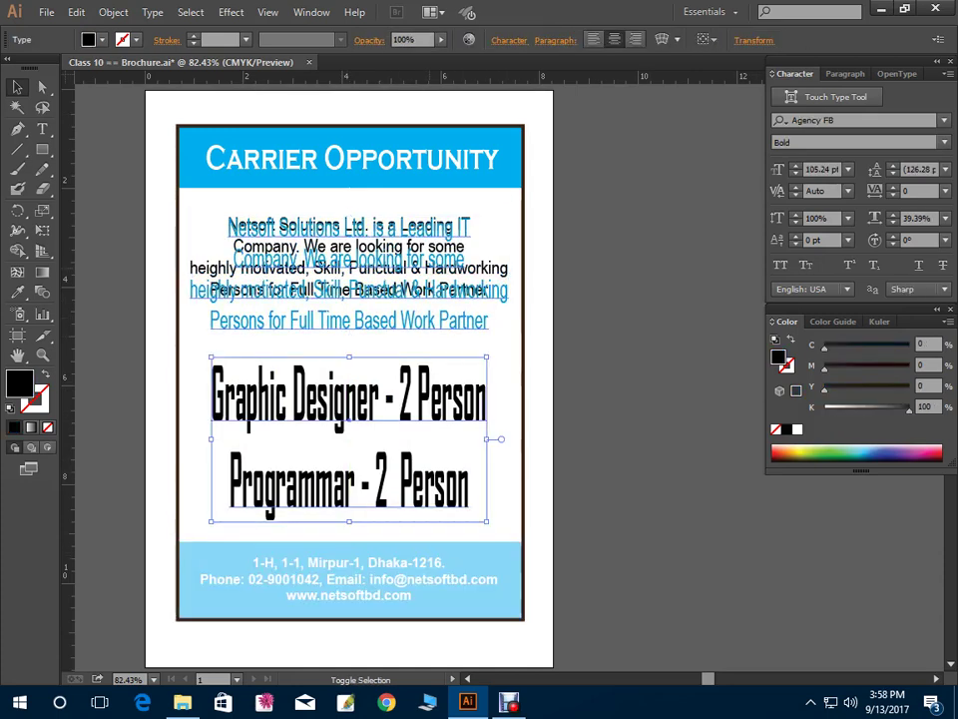
left_click(346, 228)
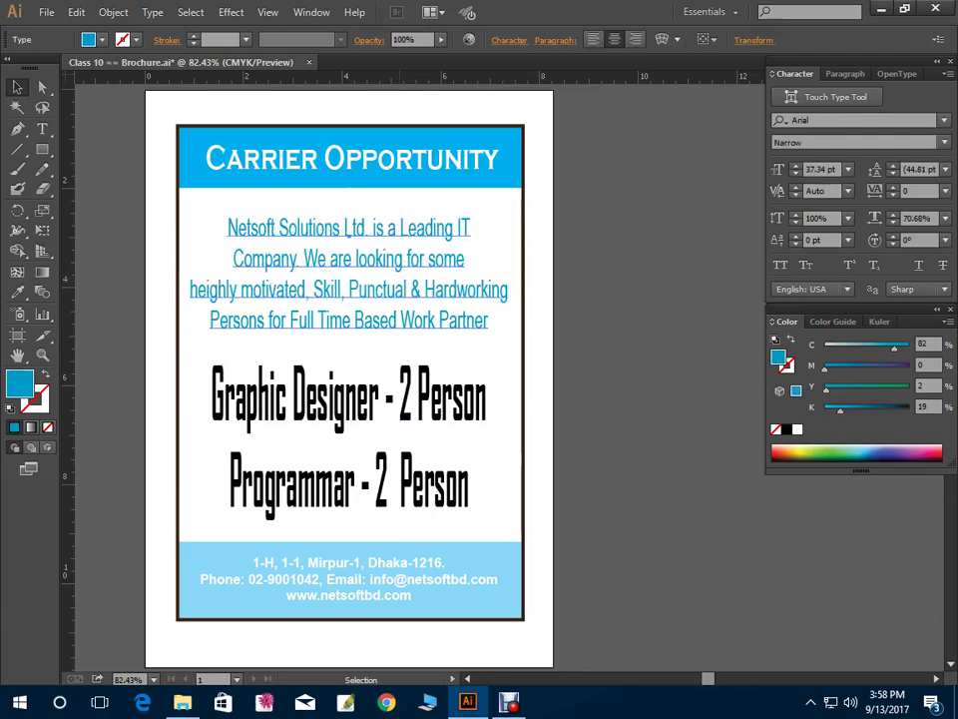
Convert the background rectangle into guides, then select the job titles and paragraph
left_click(386, 489, "shift")
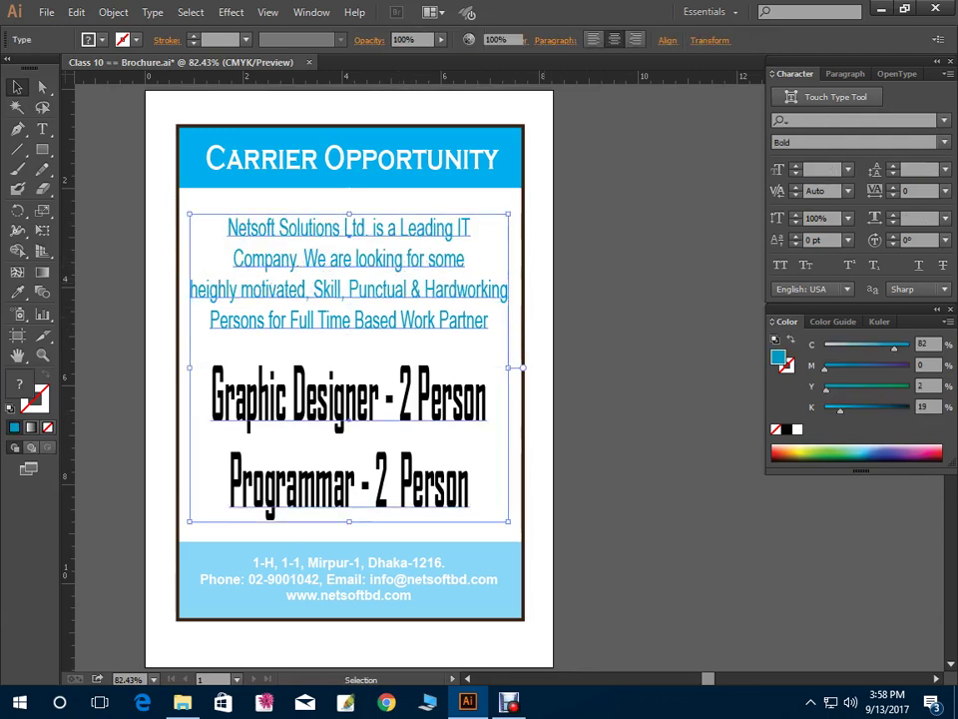
left_click(385, 530)
right_click(560, 256)
left_click(616, 450)
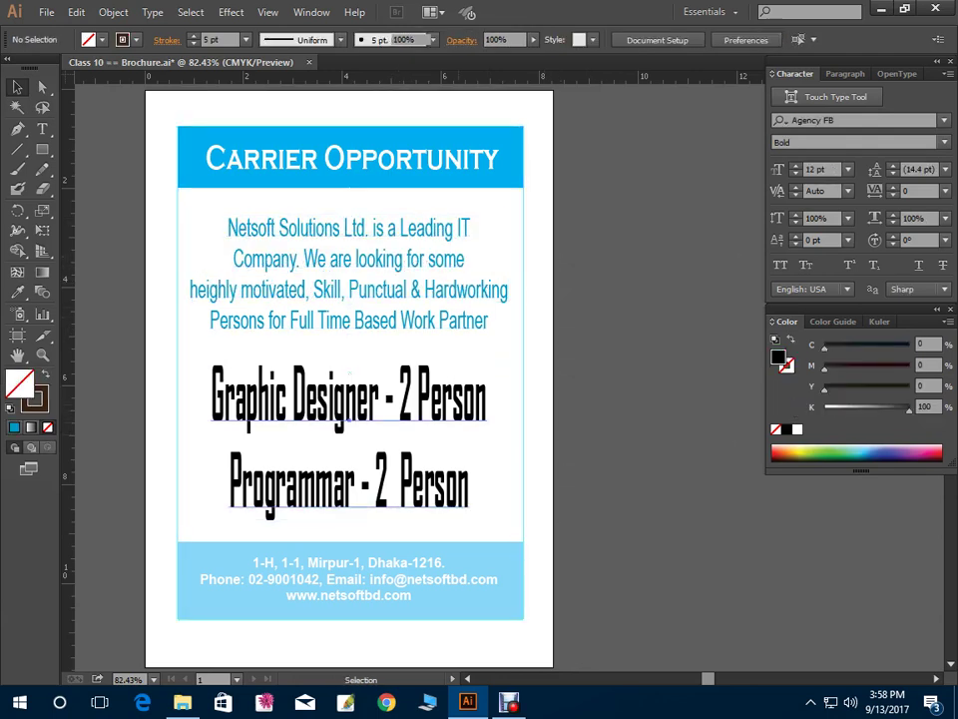
left_click(349, 399)
left_click(349, 258, "shift")
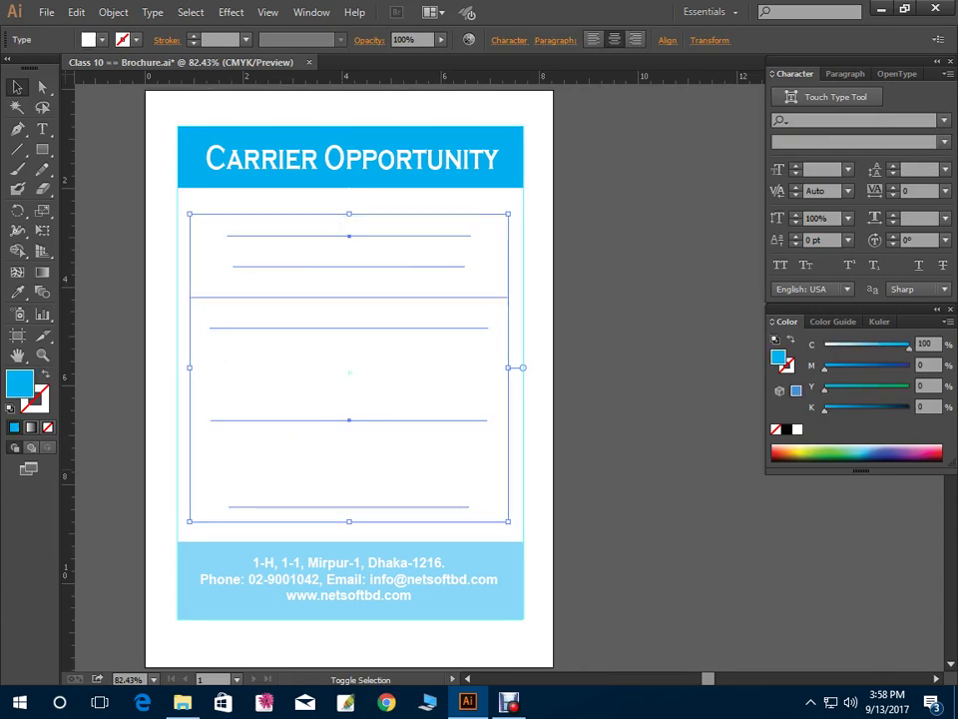
Check the cyan text by selecting the footer, header, intro paragraph and job titles in turn
key("ctrl+shift+a")
left_click(523, 271)
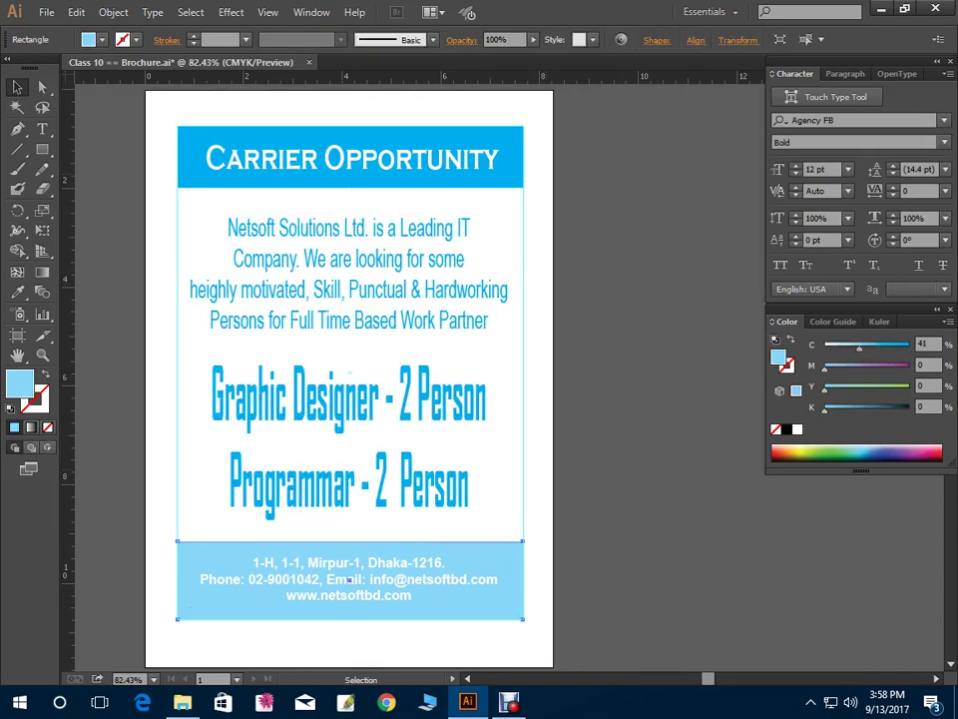
key("ctrl+shift+a")
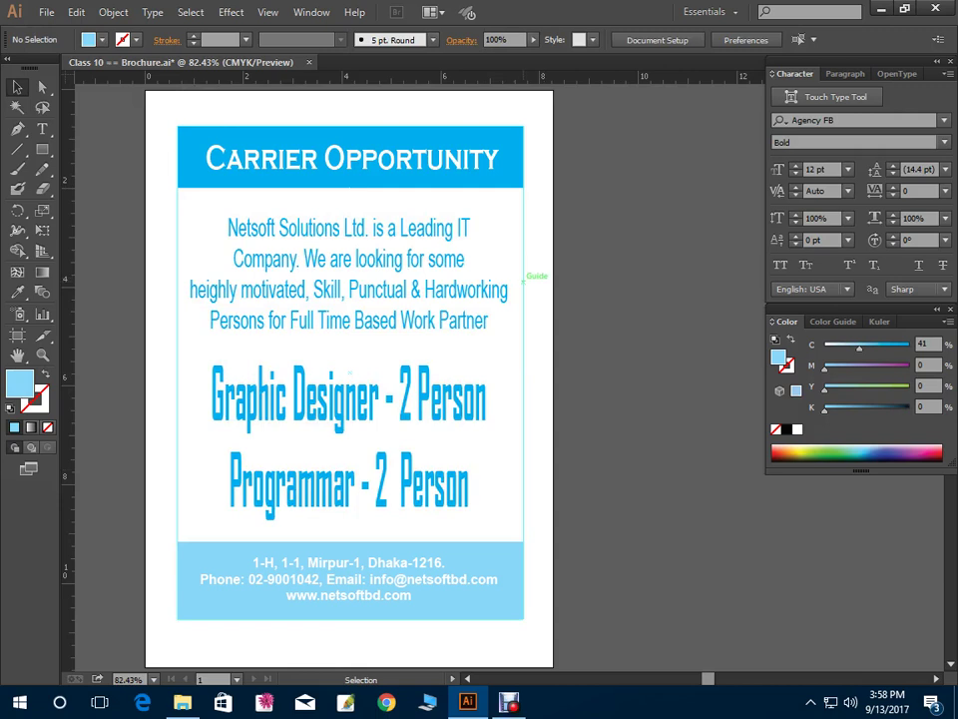
left_click(401, 156)
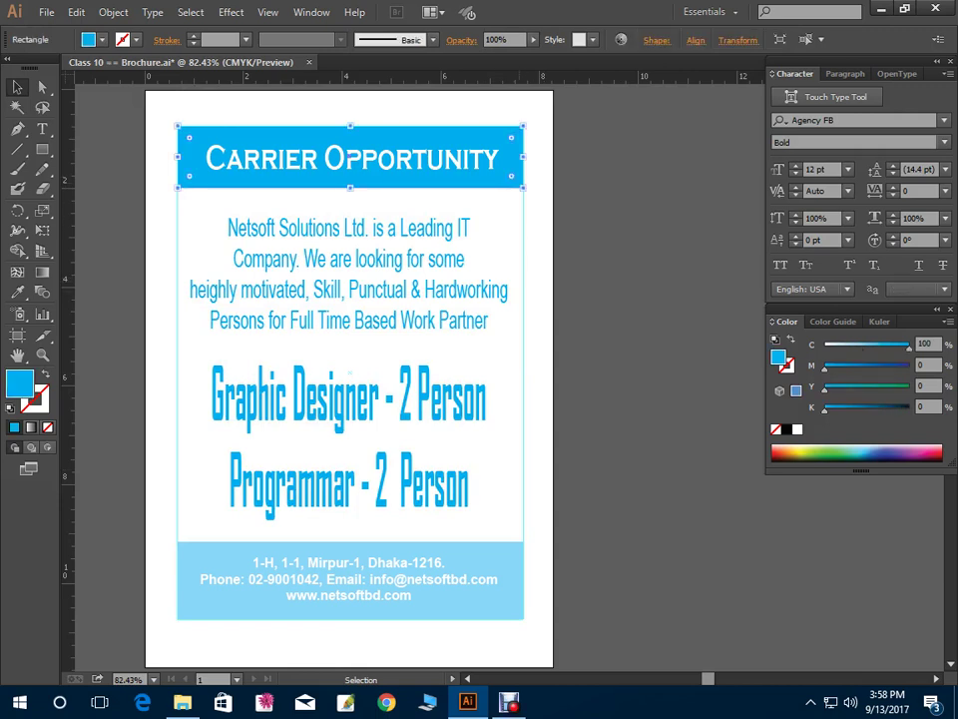
left_click(349, 289)
left_click(349, 429)
key("ctrl+shift+a")
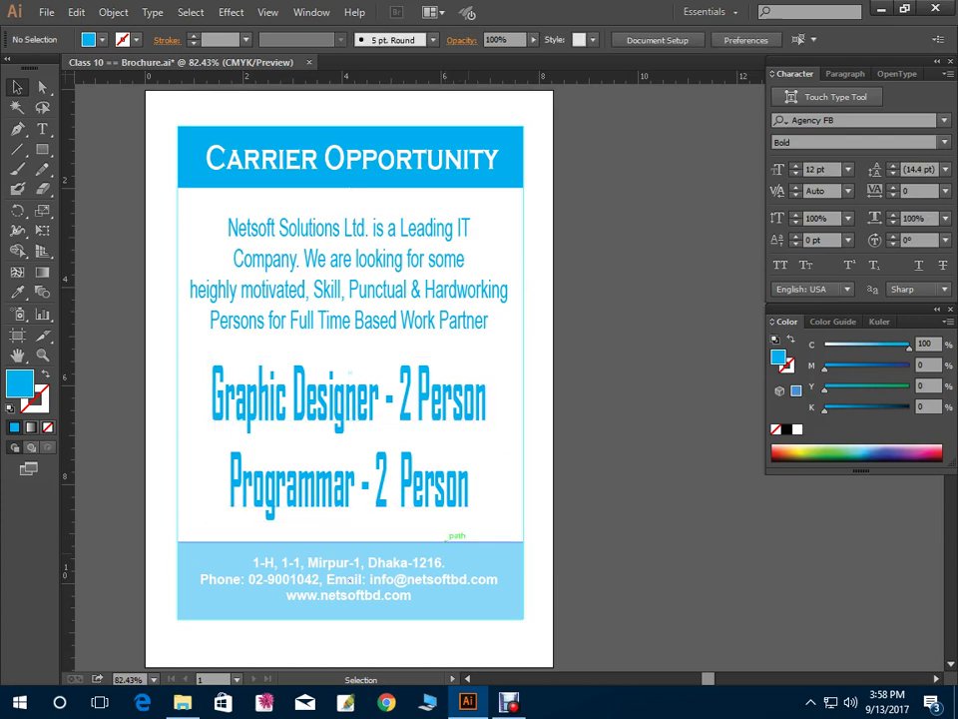
left_click(350, 579)
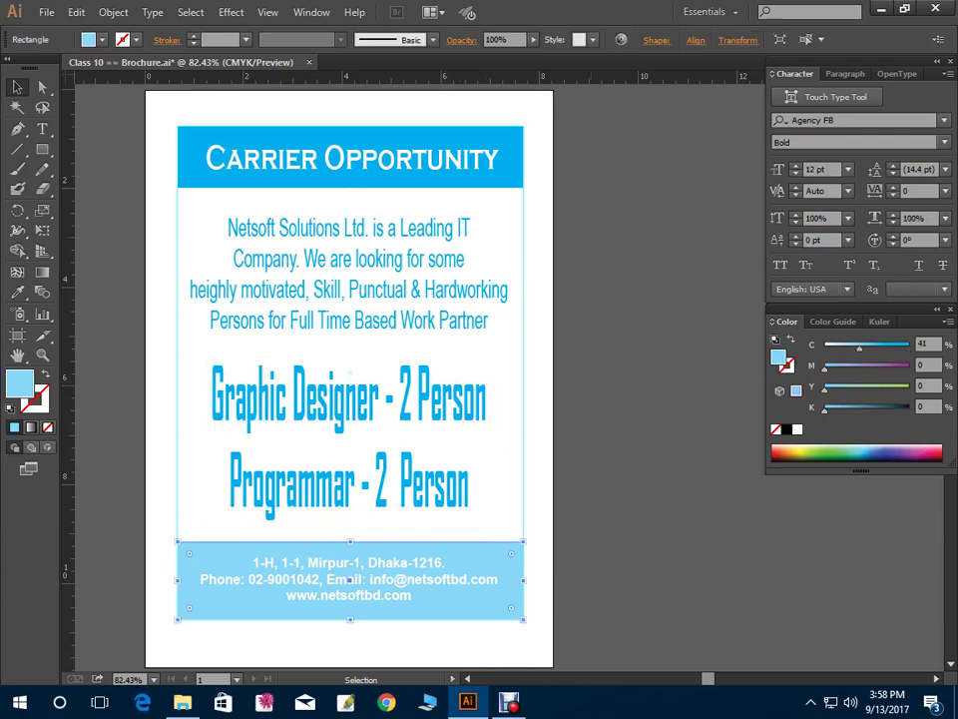
Remove strokes from all flyer objects and give them the C100 cyan fill
scroll(350, 579, "up", 1)
key("ctrl+a")
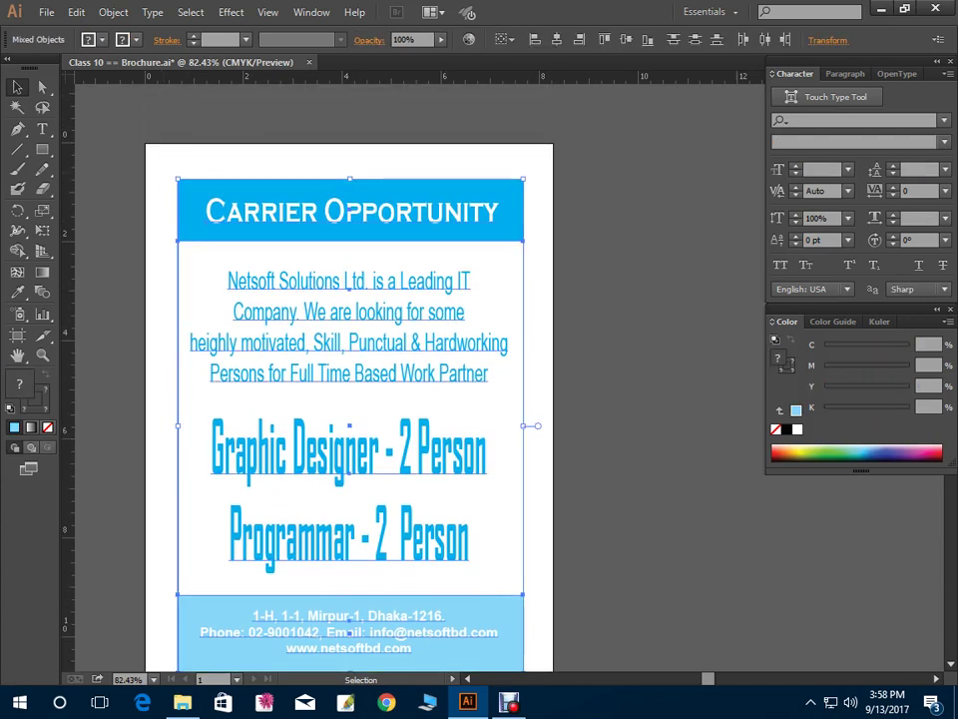
key("x")
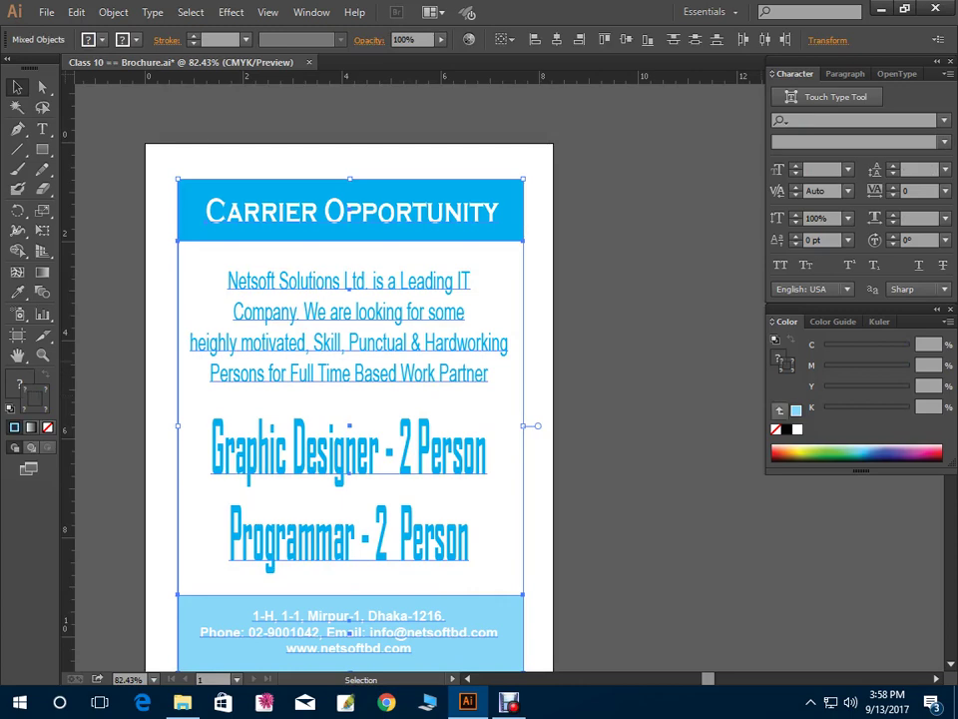
key("slash")
key("x")
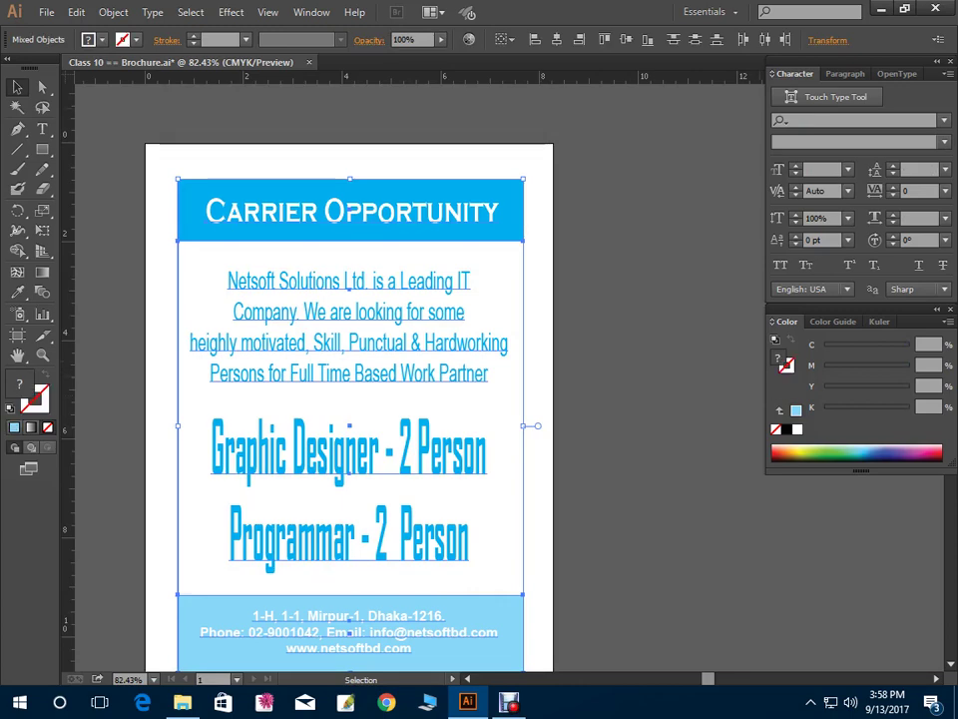
key("comma")
left_click_drag(858, 344, 908, 344)
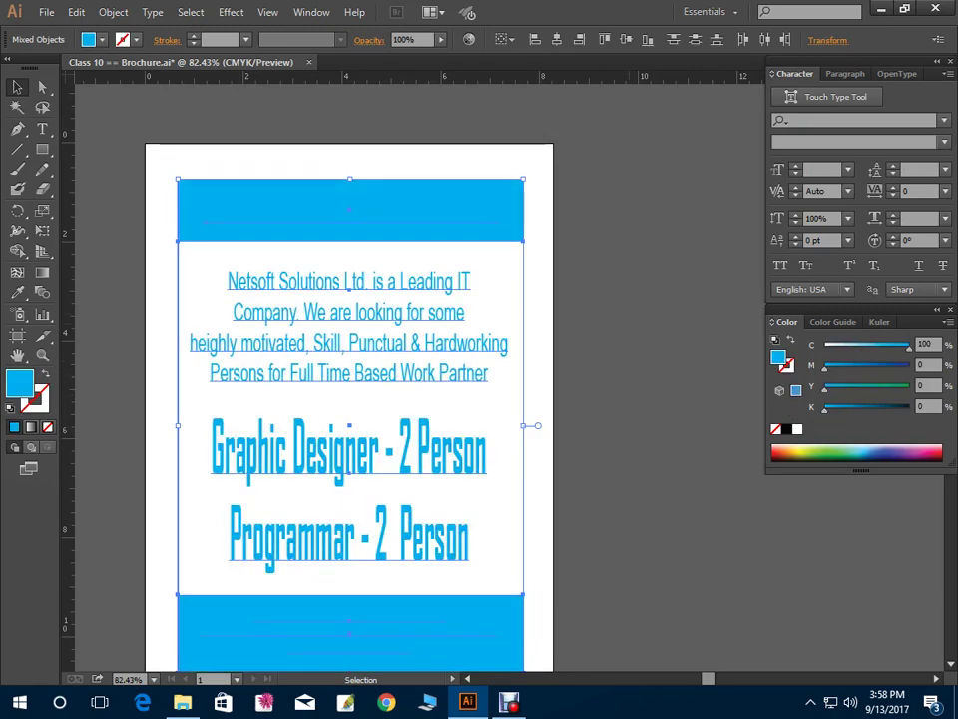
scroll(349, 379, "down", 2)
key("ctrl+shift+a")
Make the header title and footer address text white
left_click(385, 547)
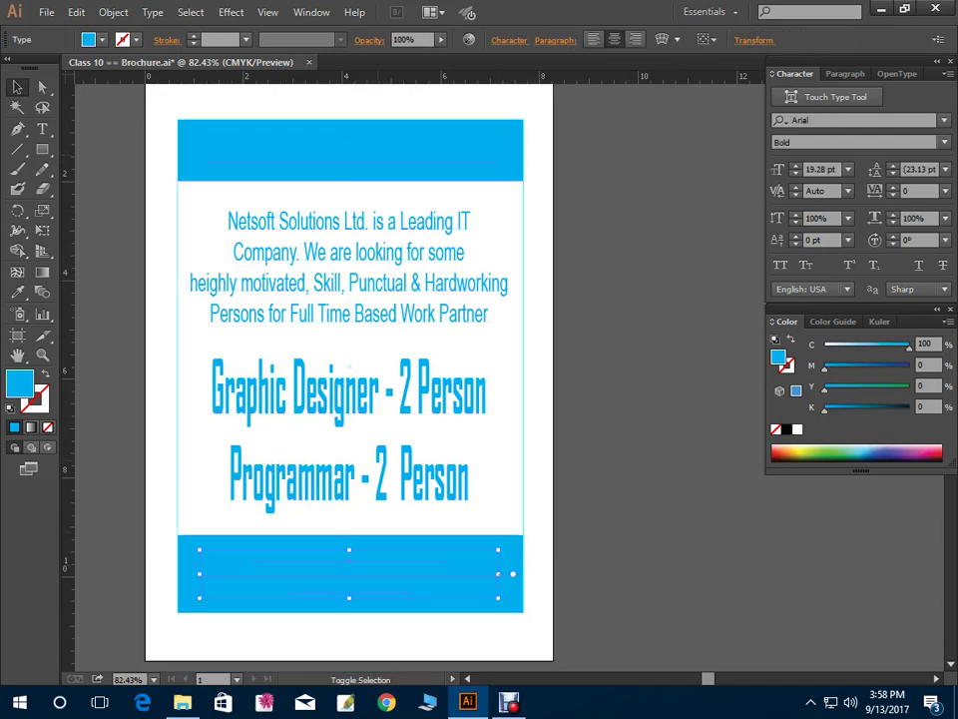
left_click(385, 530, "shift")
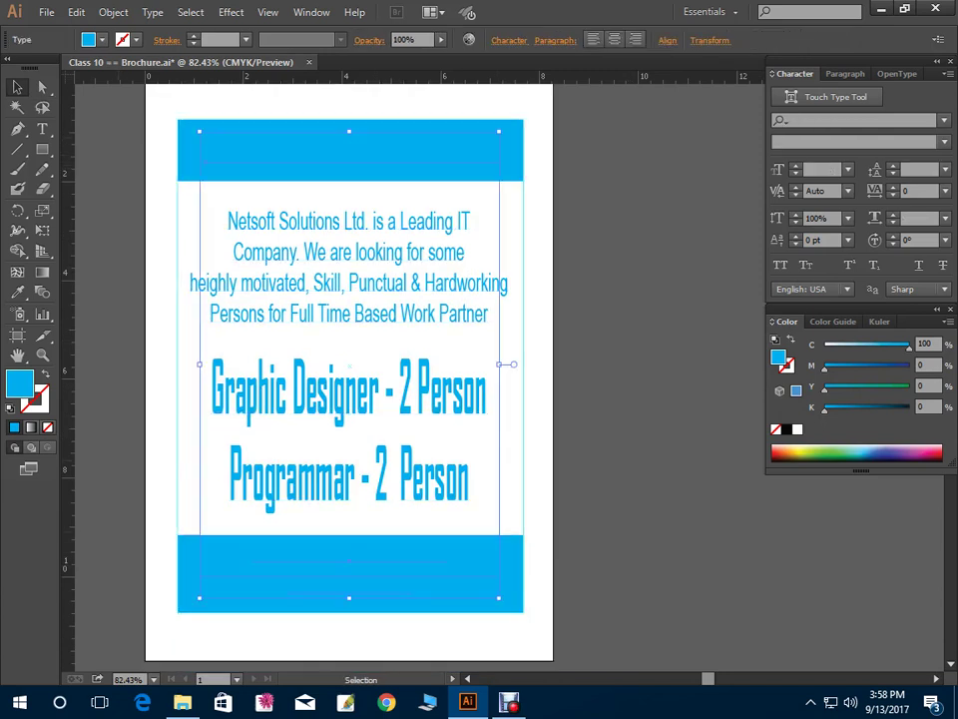
left_click(88, 40)
left_click(34, 67)
key("Escape")
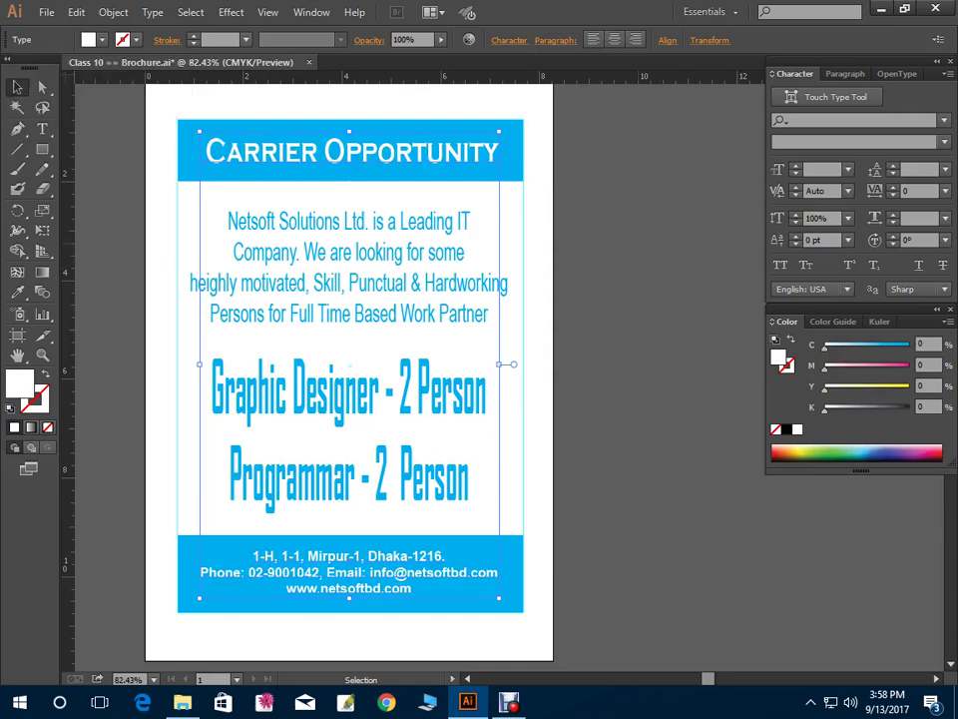
key("ctrl+shift+a")
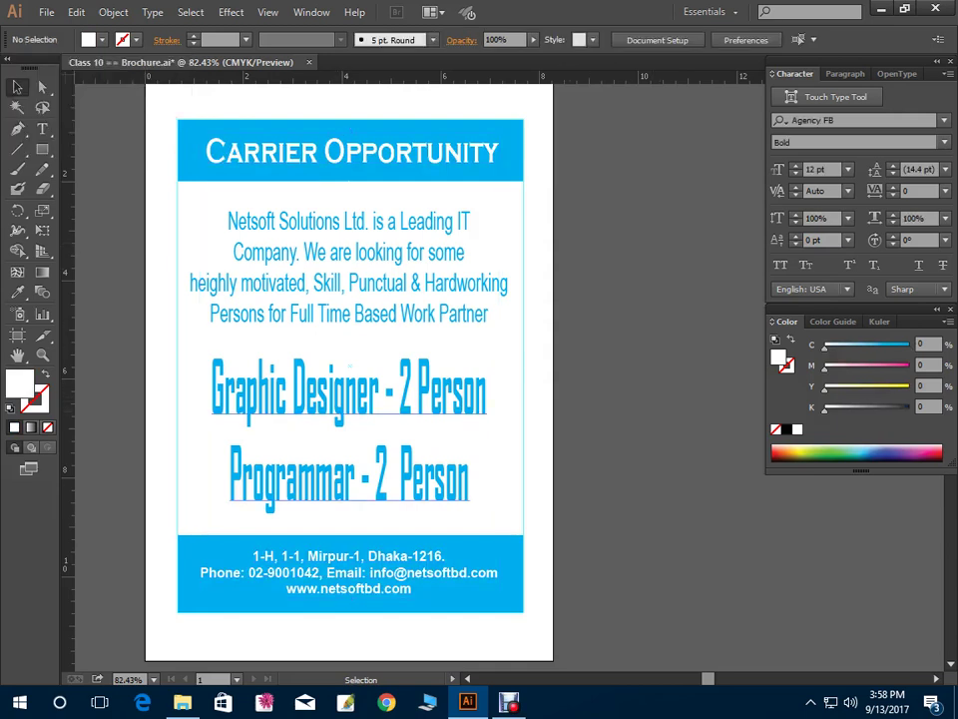
Raise magenta in the large rectangle's fill, then in the footer's fill
left_click(349, 366)
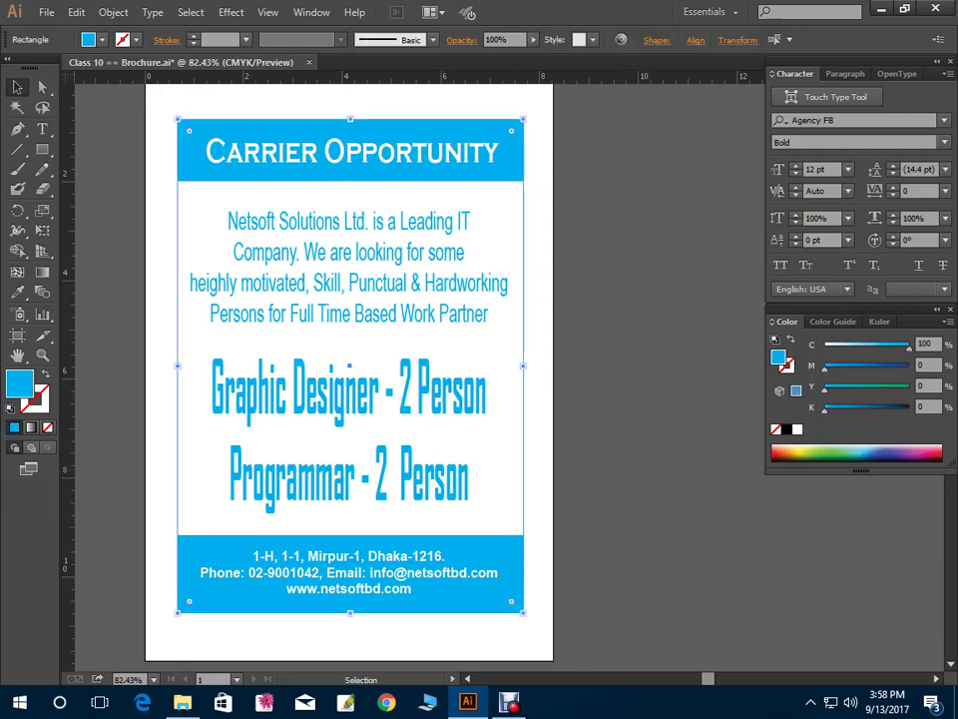
left_click_drag(825, 366, 872, 366)
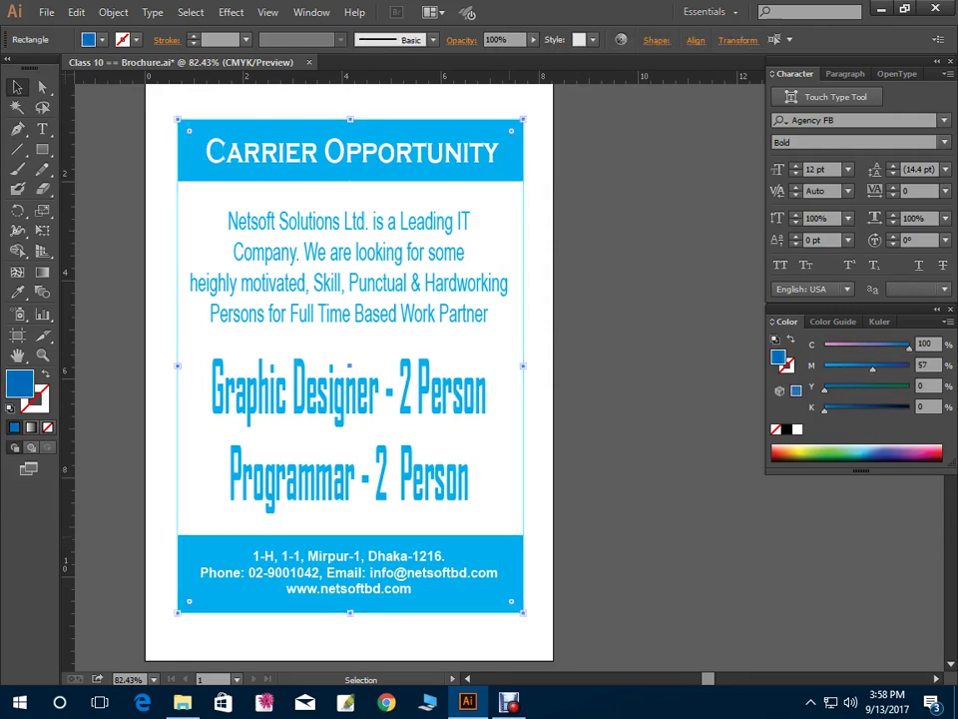
left_click(133, 275)
left_click(386, 544)
left_click_drag(825, 366, 838, 344)
key("ctrl+shift+a")
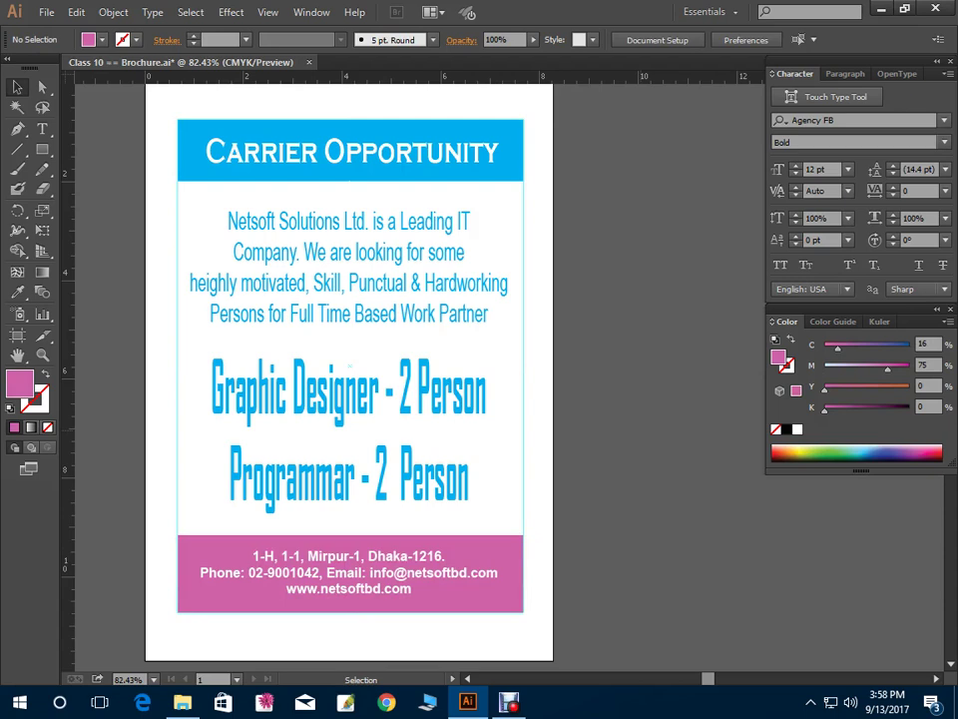
Set the footer rectangle's fill to C 0, M 100 for pure magenta
left_click(333, 542)
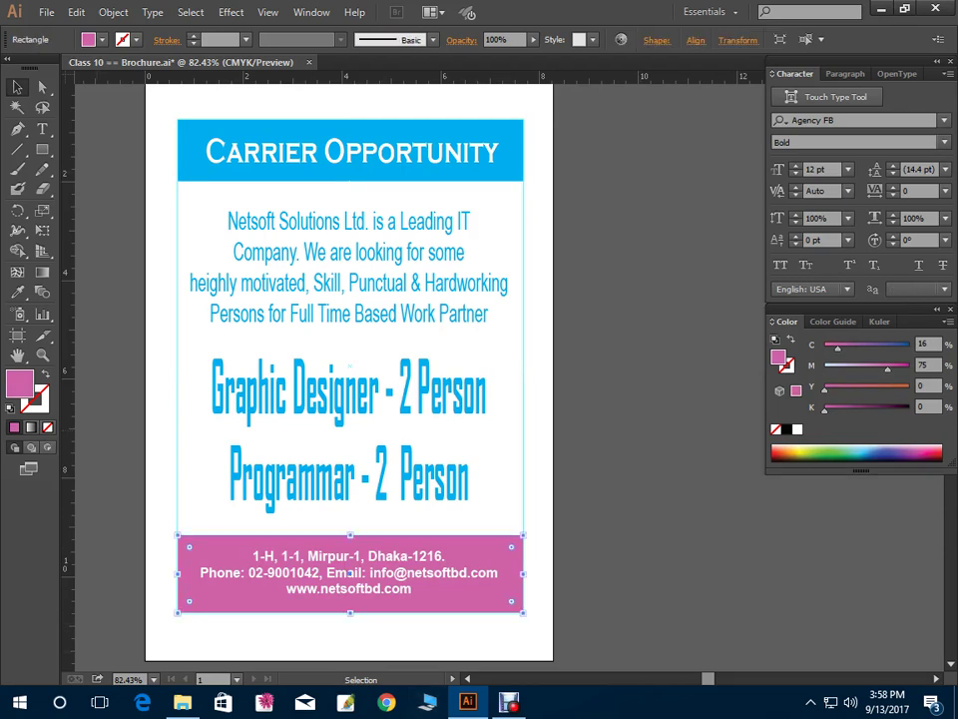
type("0")
key("Tab")
type("100")
key("Return")
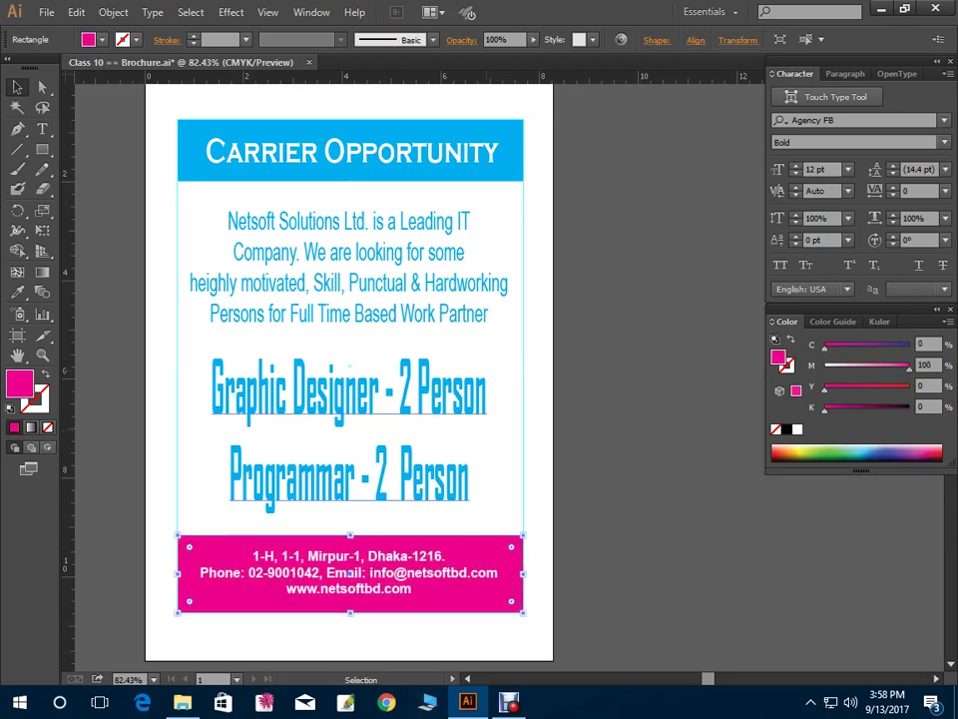
key("ctrl+shift+a")
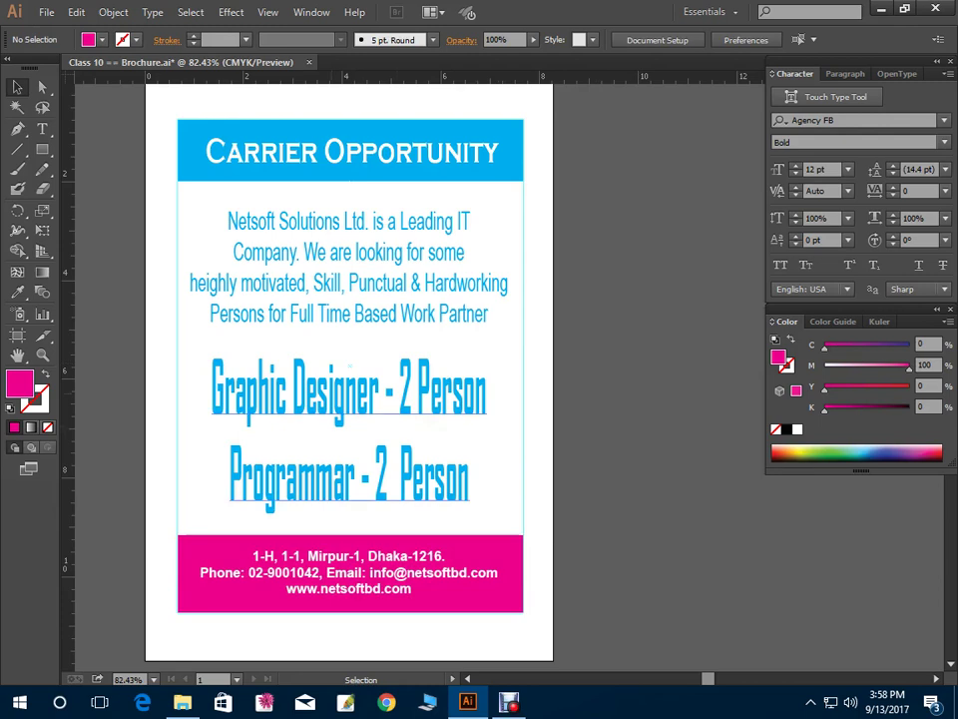
left_click(349, 385)
Fill the Carrier Opportunity header rectangle purple, C 38 M 67
left_click(499, 169)
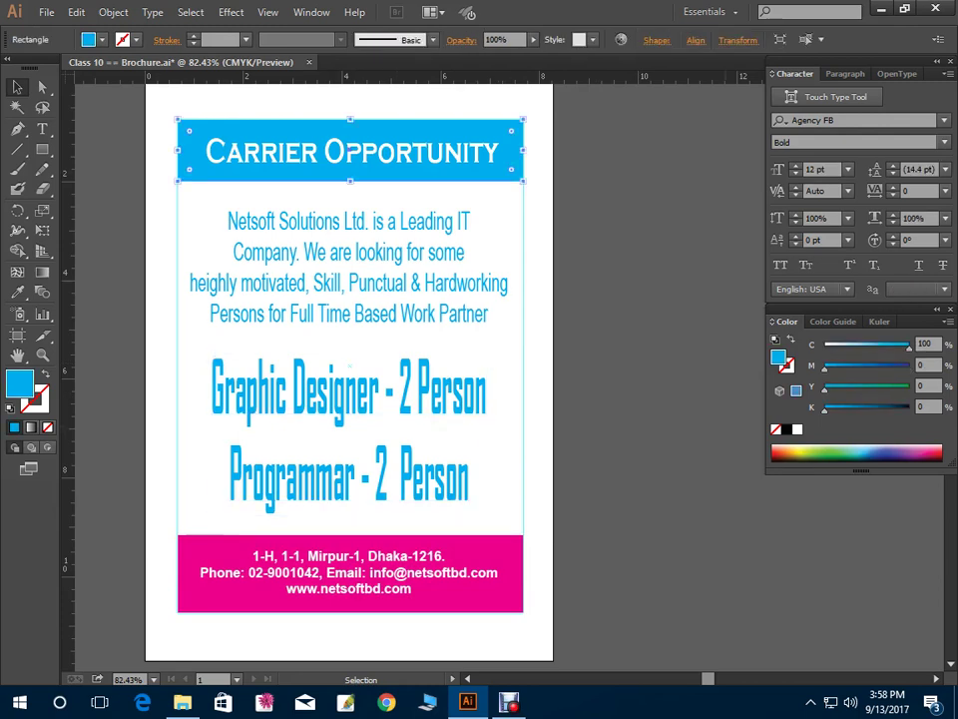
left_click(884, 451)
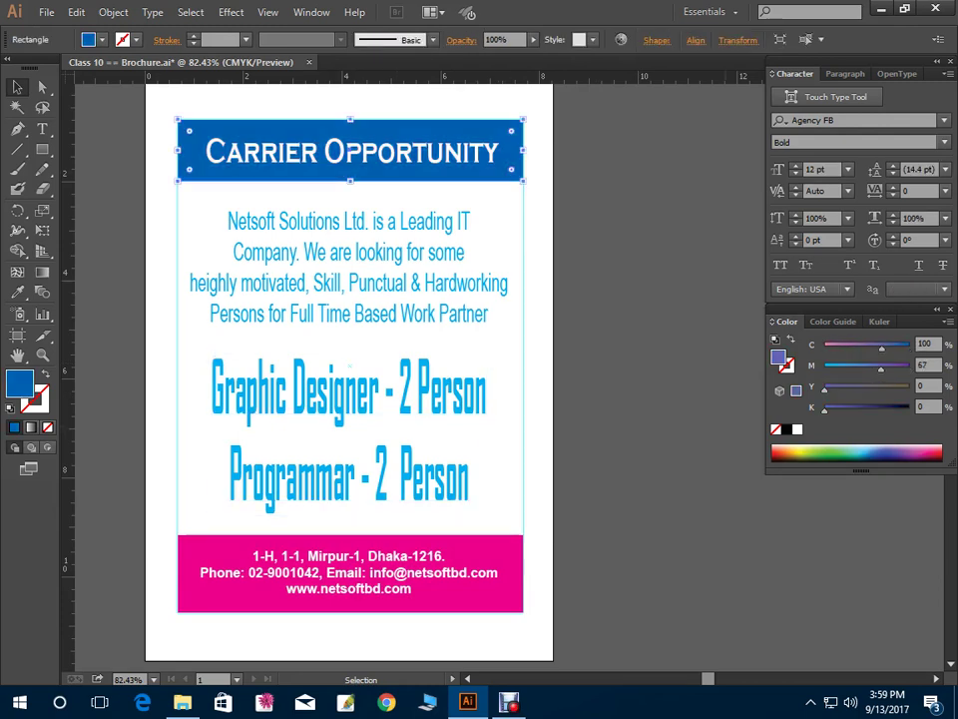
left_click(903, 449)
key("ctrl+shift+a")
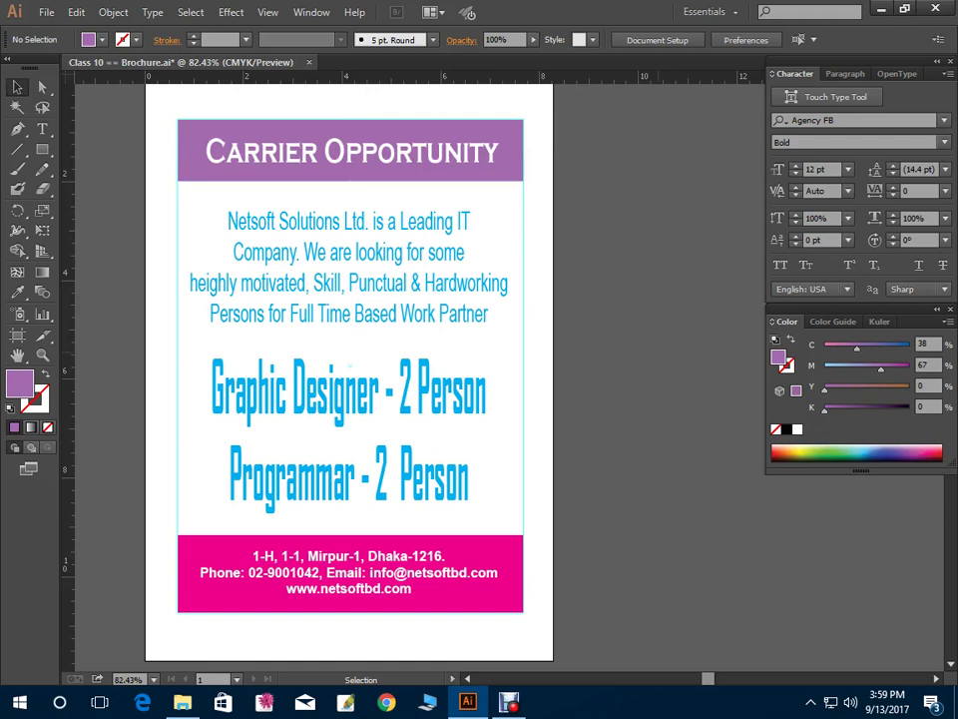
left_click(349, 166)
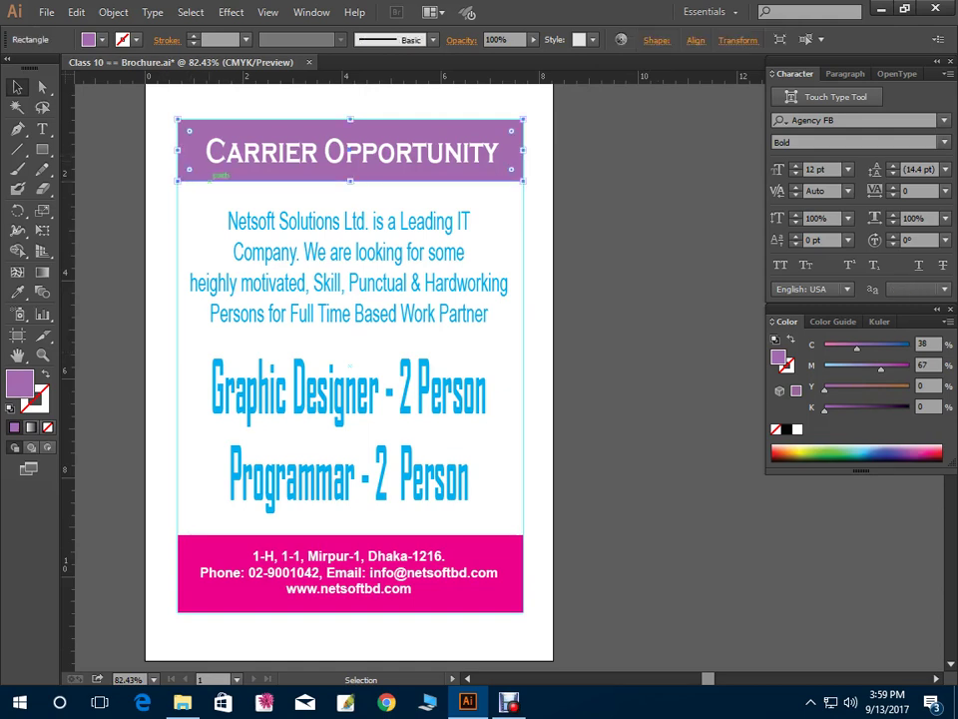
Highlight the 'Graphic Designer - 2 Person' line and recolour it purple, C 70 M 94
left_click(300, 390)
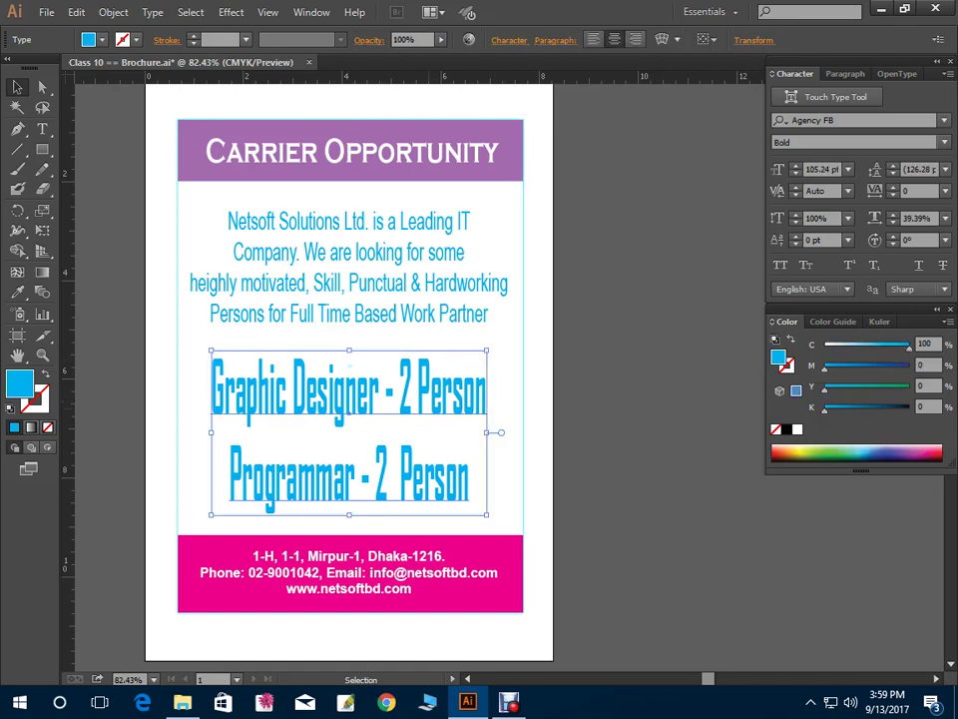
key("t")
left_click_drag(486, 390, 211, 389)
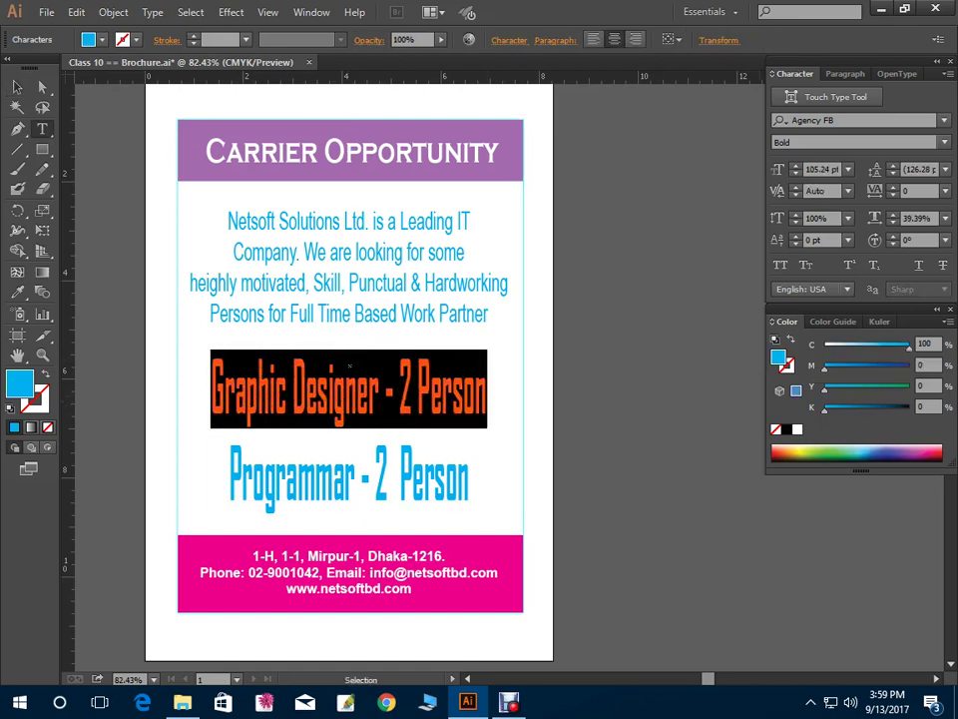
left_click_drag(824, 365, 882, 344)
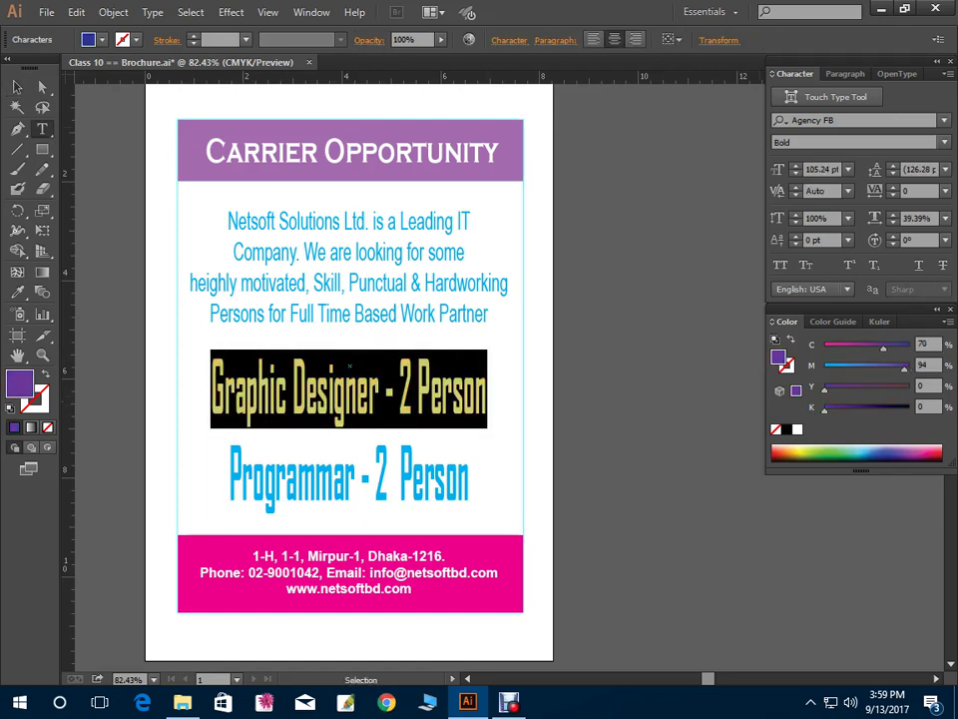
left_click(488, 391)
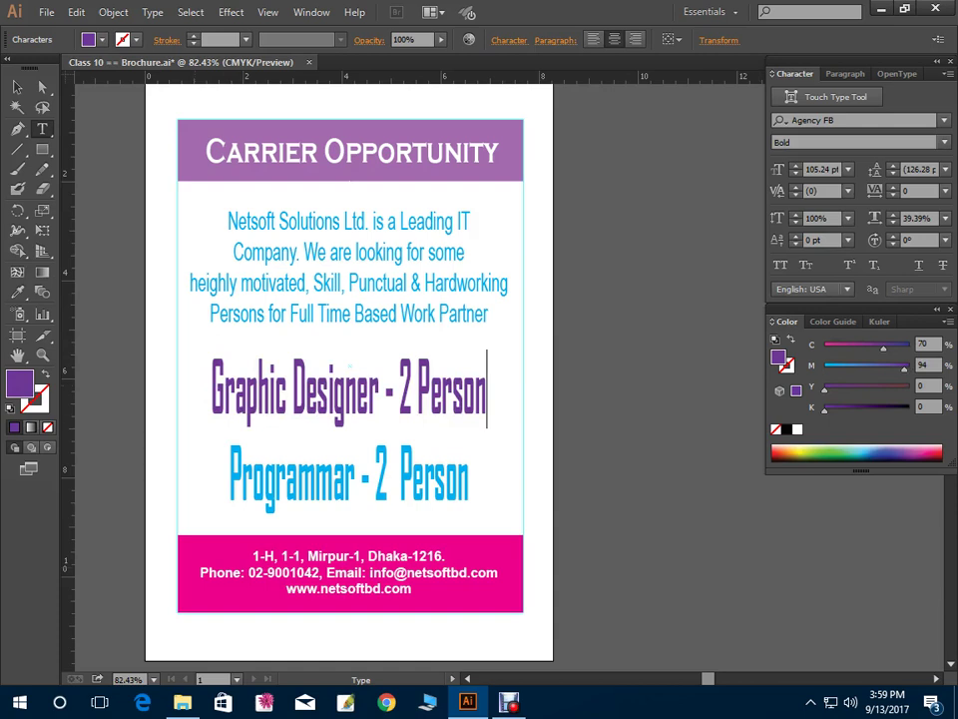
key("ctrl+a")
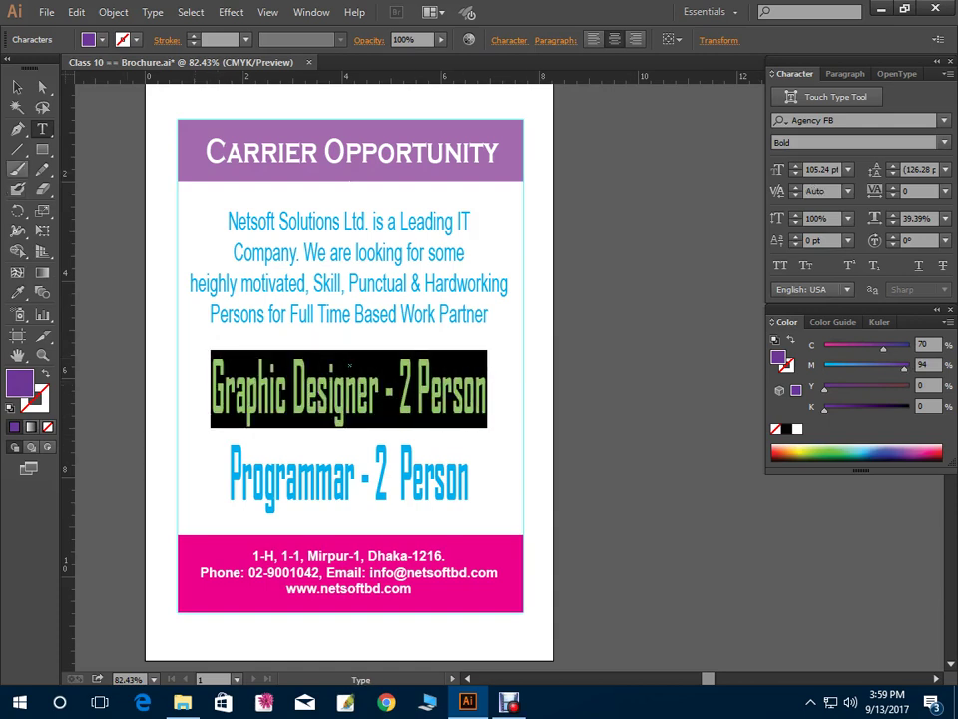
left_click(17, 86)
key("ctrl+shift+a")
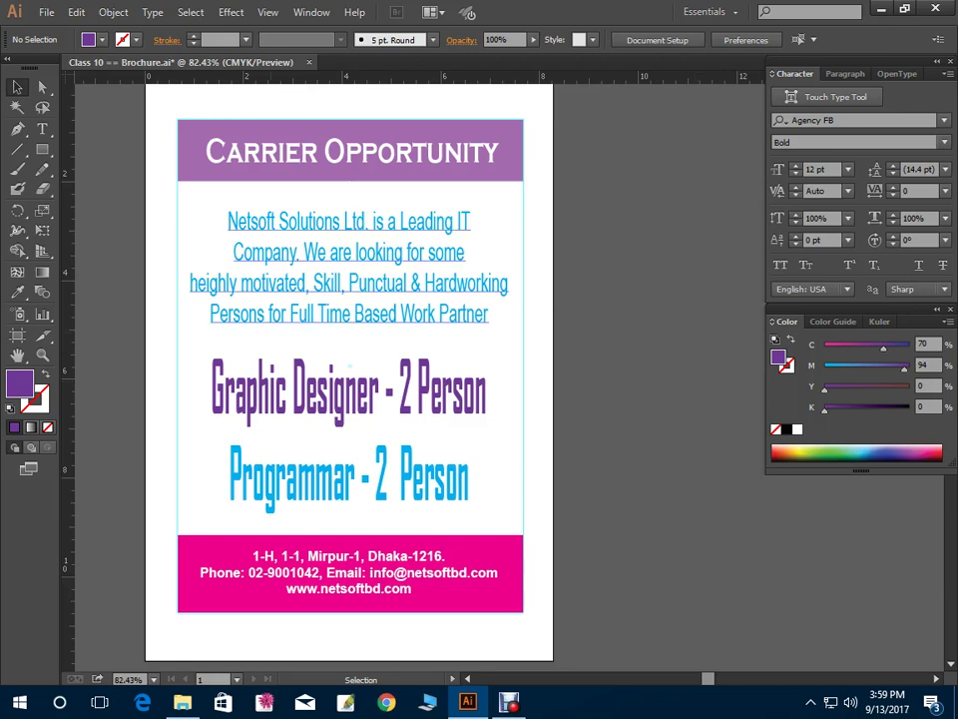
Select the Netsoft Solutions paragraph frame, then deselect it
left_click(348, 268)
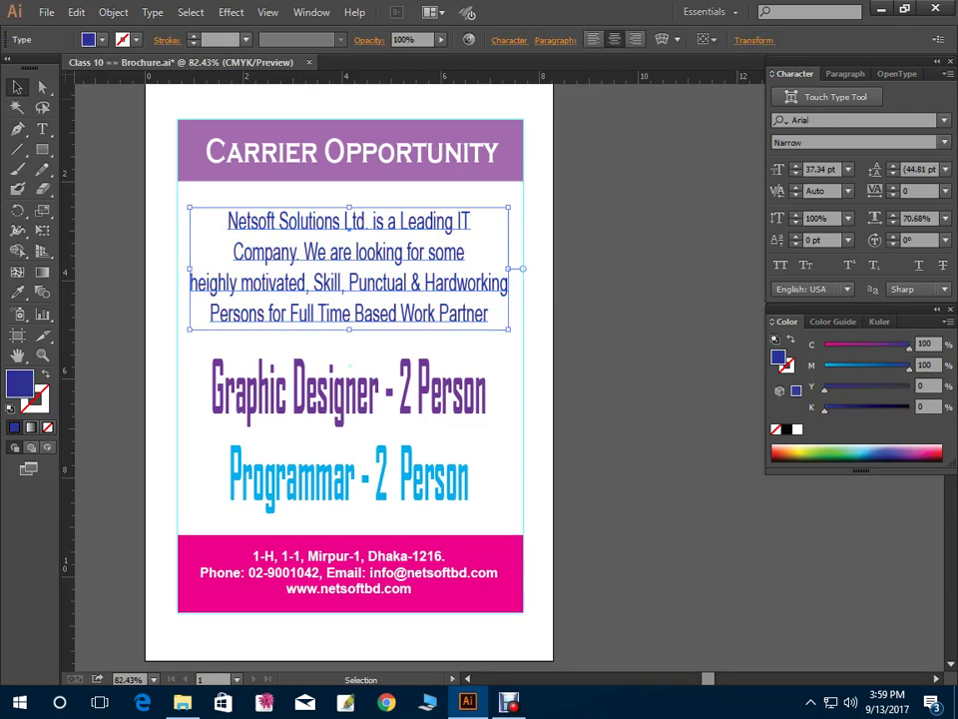
key("ctrl+shift+a")
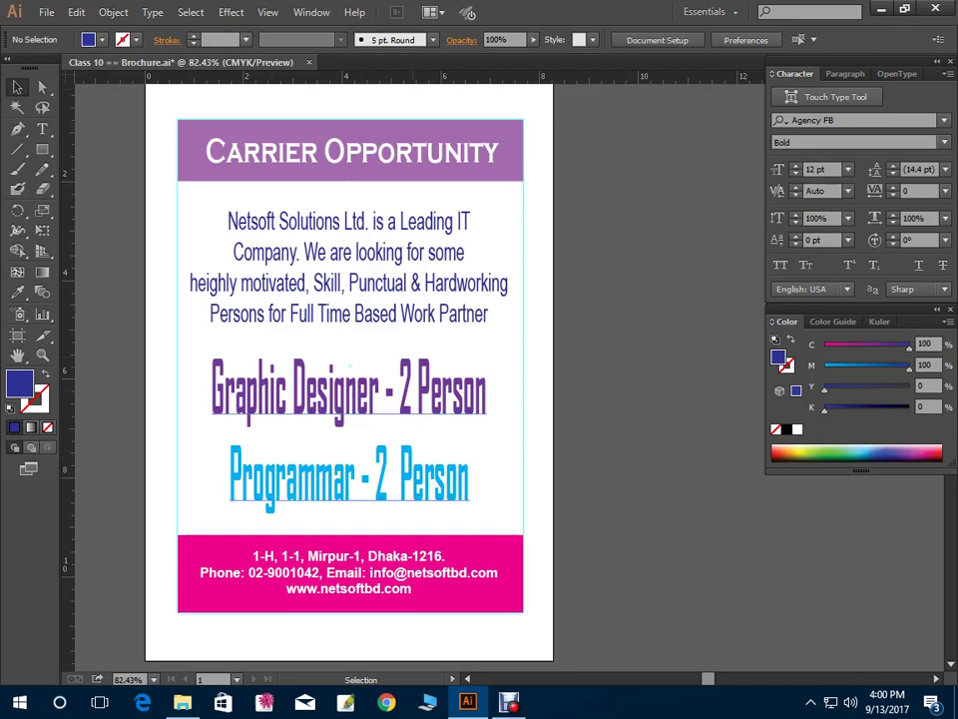
Select the text blocks and the purple header bar, undoing an accidental move of the bar
left_click(348, 266)
left_click(348, 394)
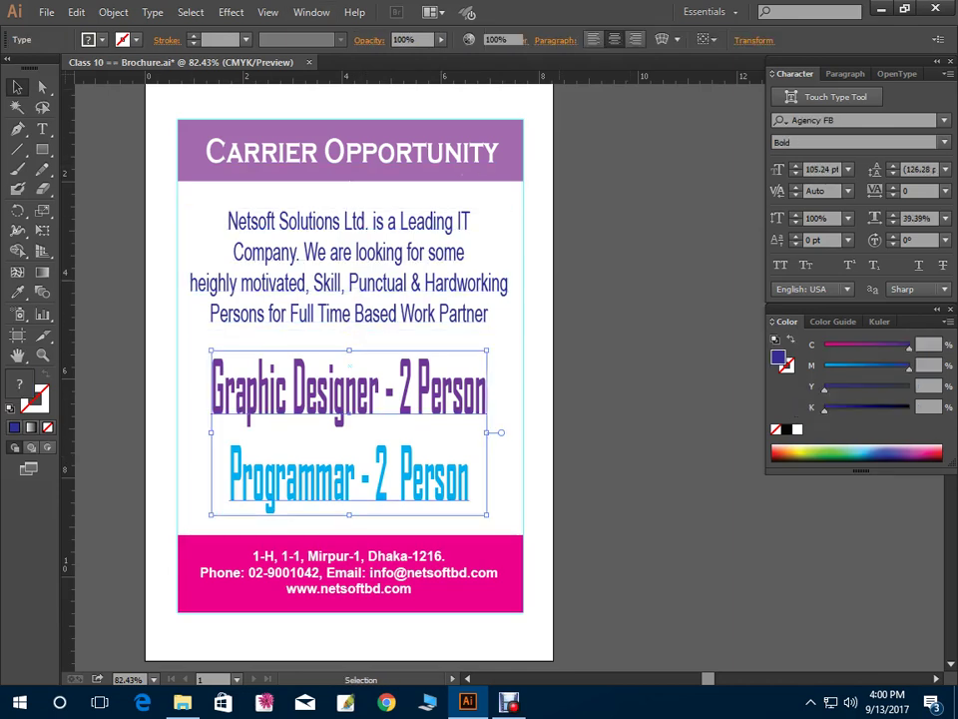
key("ctrl+shift+a")
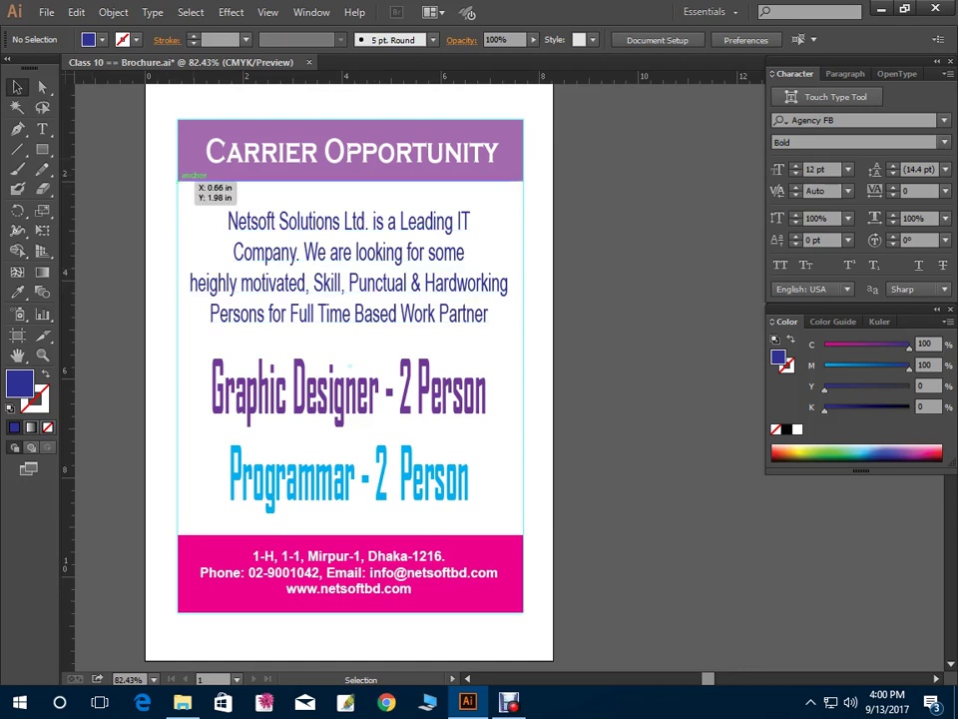
left_click(210, 145)
left_click_drag(209, 145, 214, 207)
key("ctrl+z")
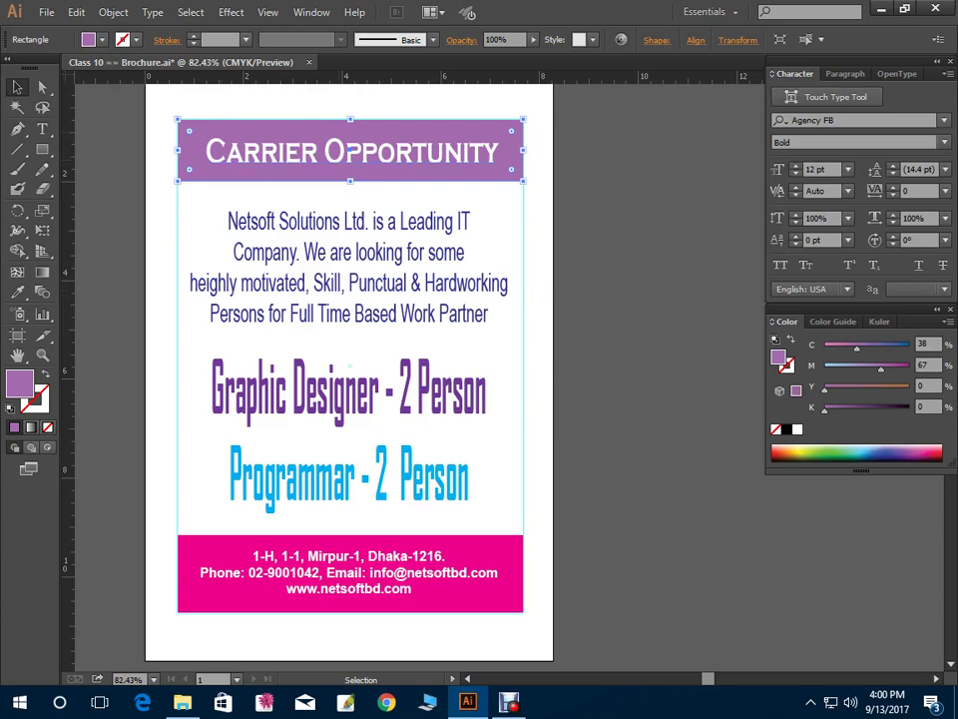
Restore the deleted header, then fill the header rectangle with cyan (C100)
key("ctrl+shift+a")
key("ctrl+z")
key("Delete")
key("ctrl+z")
key("ctrl+shift+a")
left_click(349, 174)
key("i")
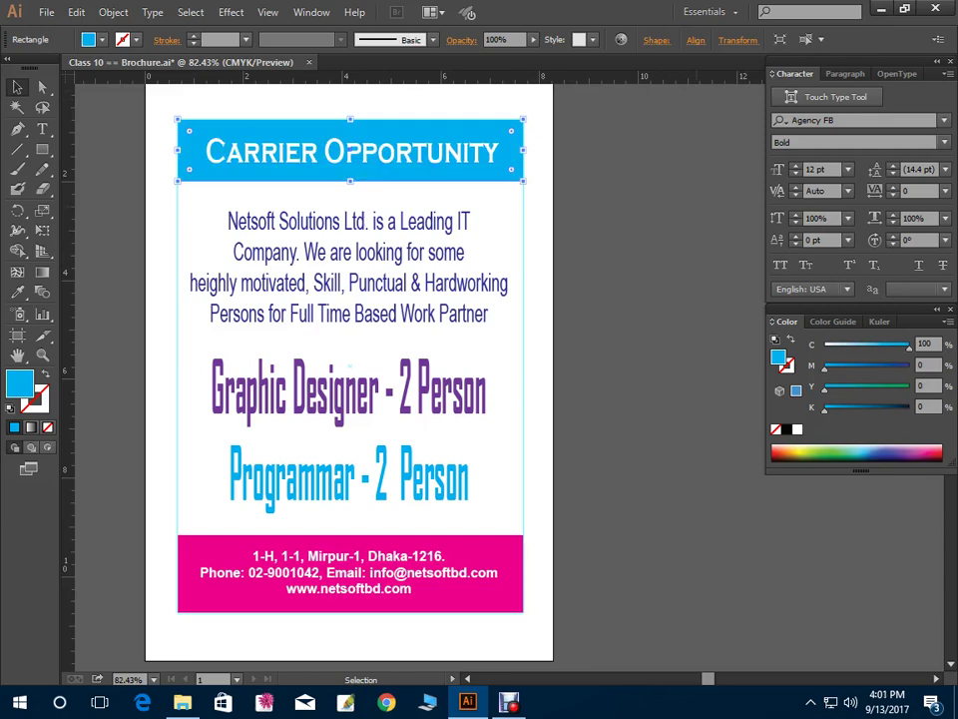
Lower the cyan header bar's opacity to 44% in the Transparency panel
left_click(312, 12)
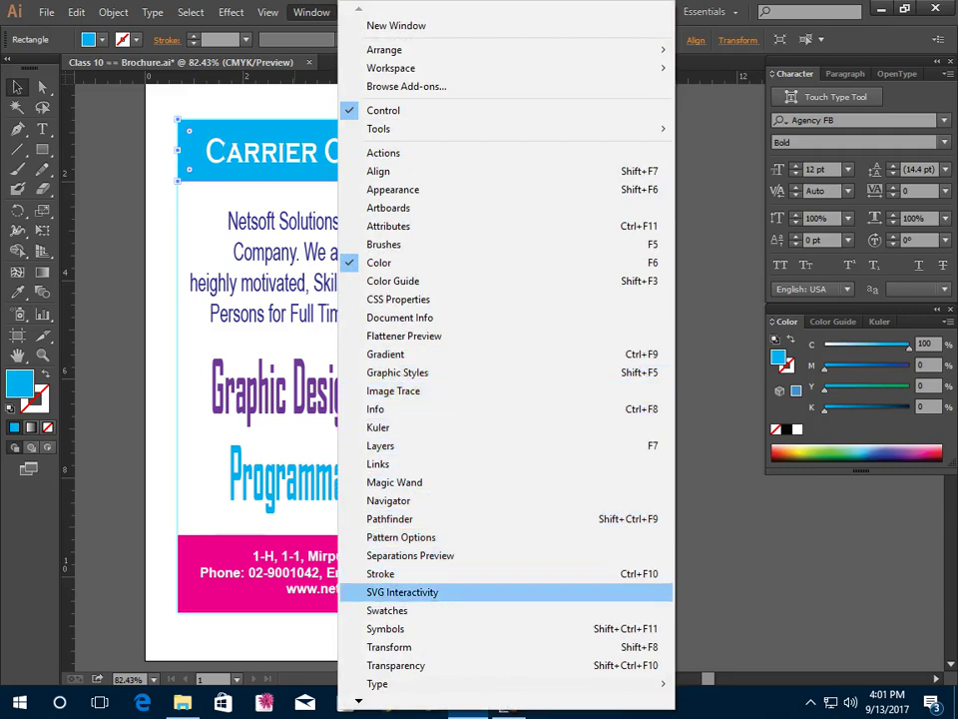
left_click(395, 665)
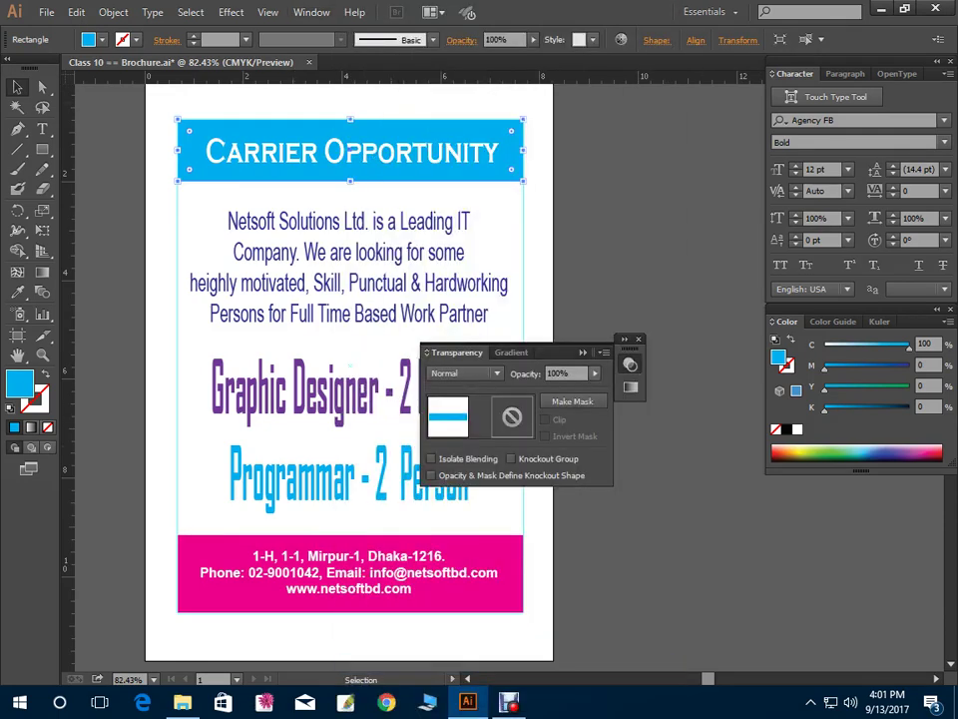
left_click_drag(597, 387, 552, 387)
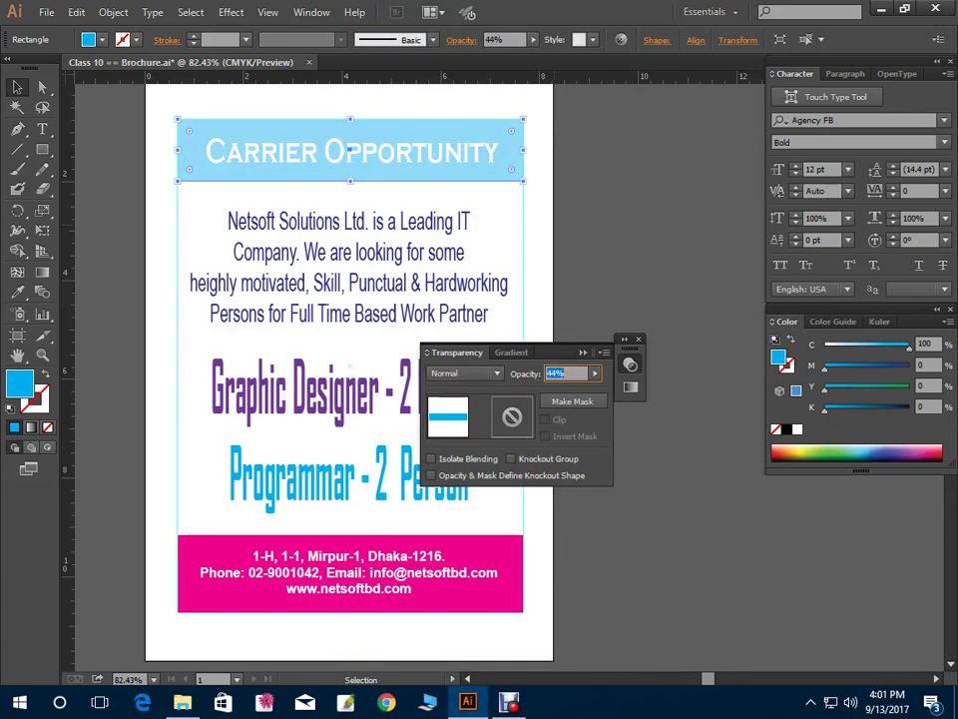
left_click(339, 329)
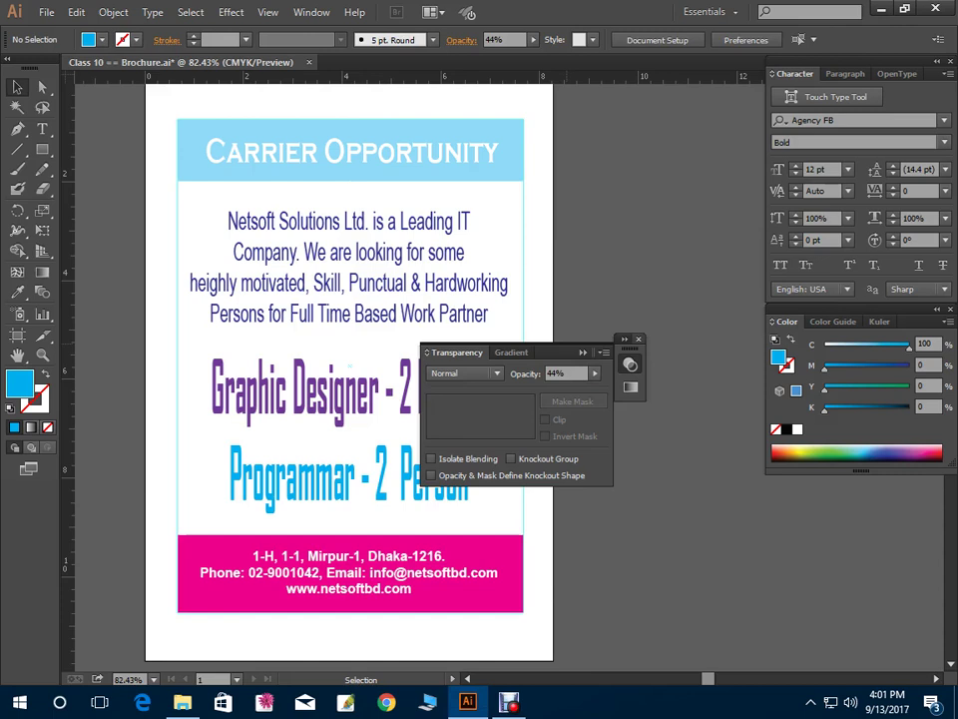
key("ctrl+shift+F10")
key("a")
left_click(351, 152)
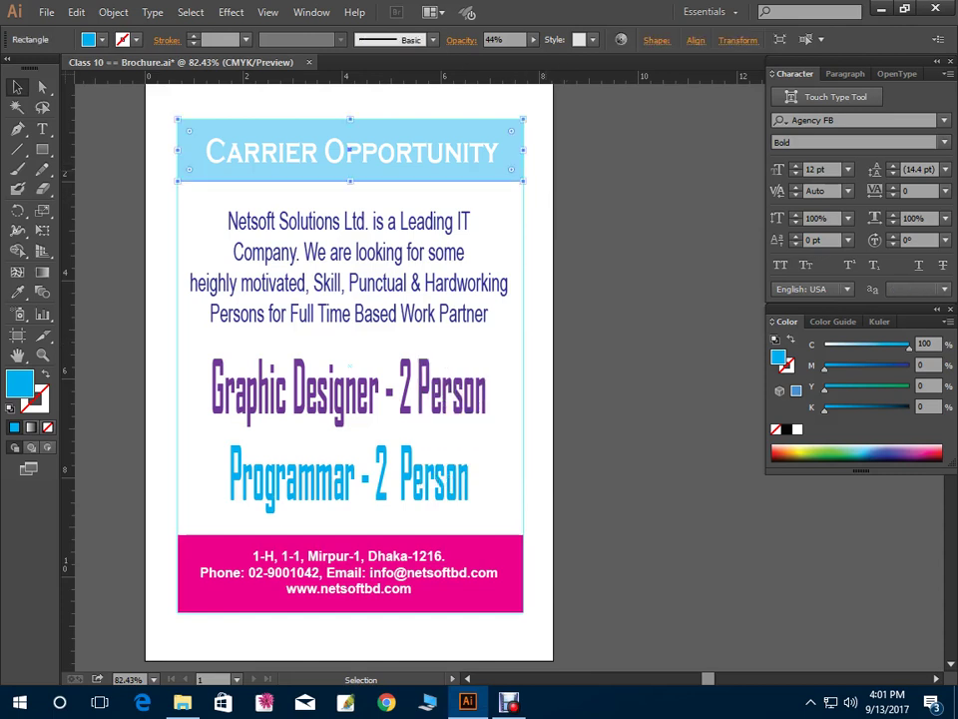
key("ctrl+shift+a")
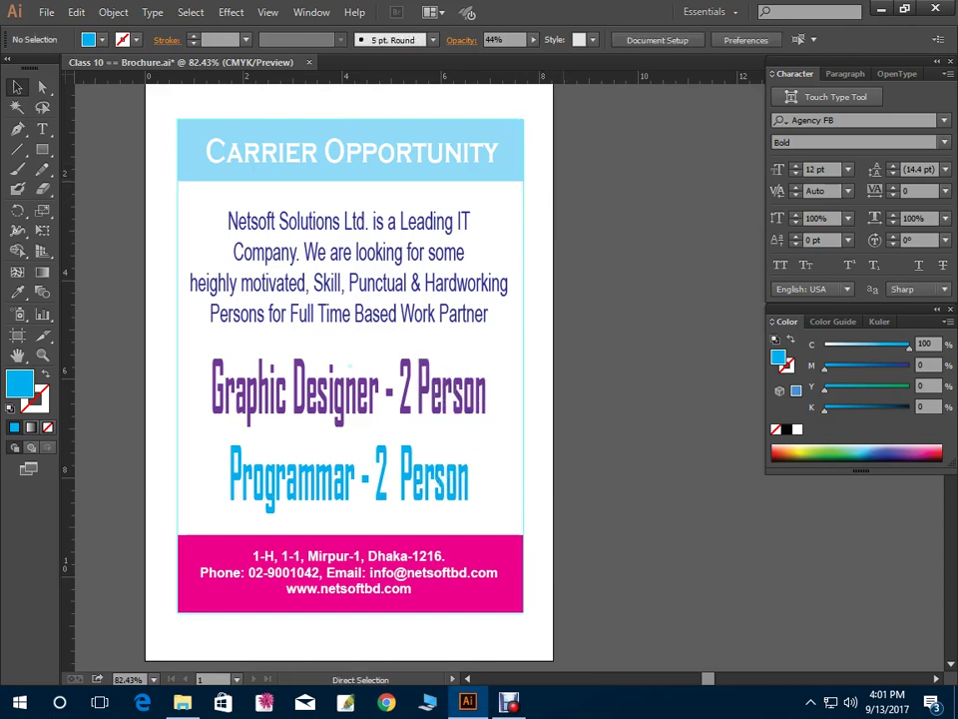
Alt-drag the header bar's right edge to make two narrower overlapping cyan copies
key("v")
left_click(351, 152)
left_click_drag(523, 150, 481, 149)
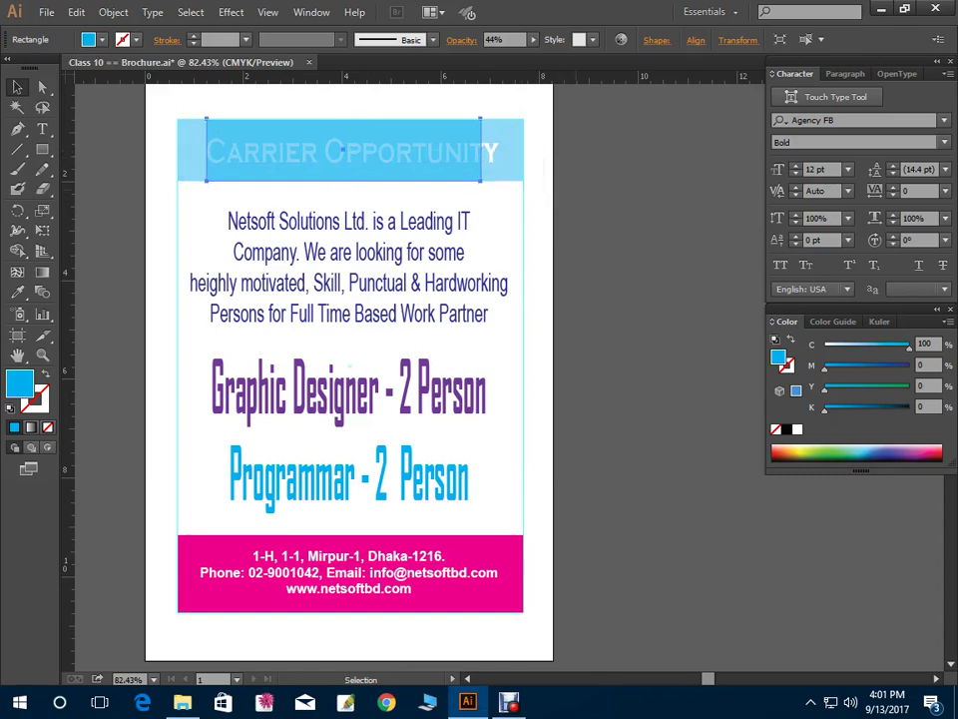
key("ctrl+shift+a")
key("v")
left_click(483, 149)
left_click_drag(483, 149, 450, 150)
Move a strip's left edge inward and add a still narrower strip across the header centre
key("a")
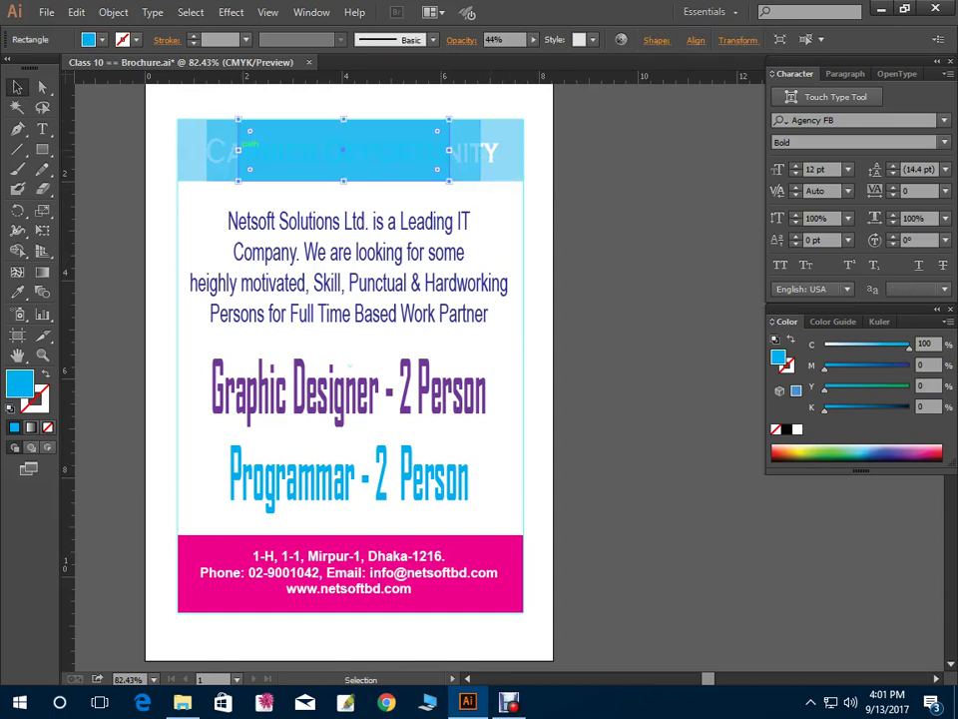
left_click_drag(238, 150, 270, 150)
key("ctrl+shift+a")
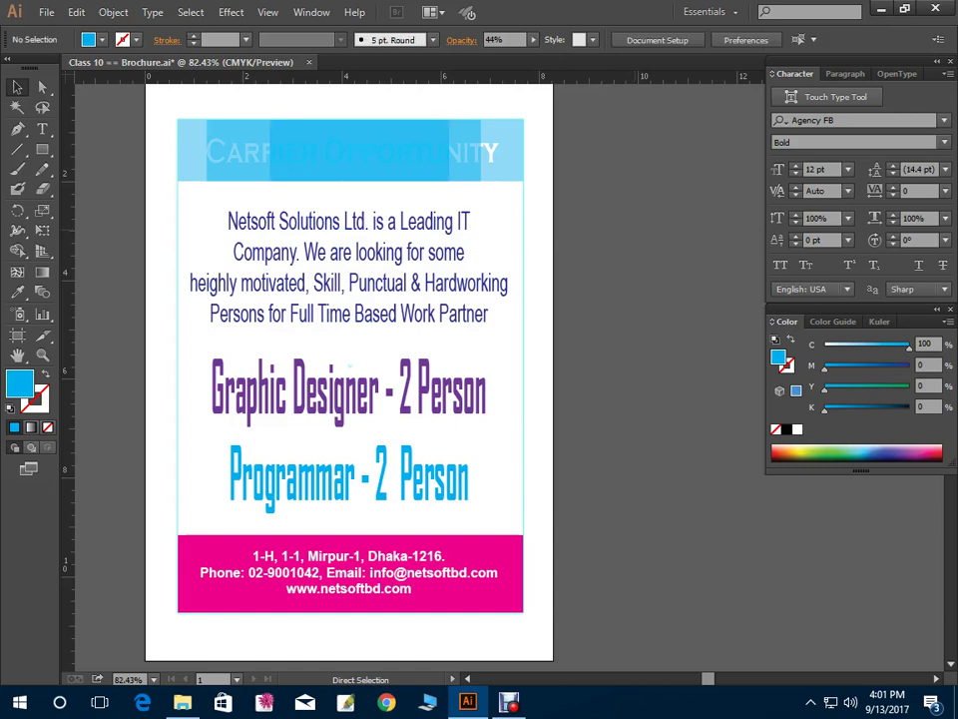
key("v")
left_click(360, 150)
left_click_drag(450, 150, 379, 157)
key("a")
key("v")
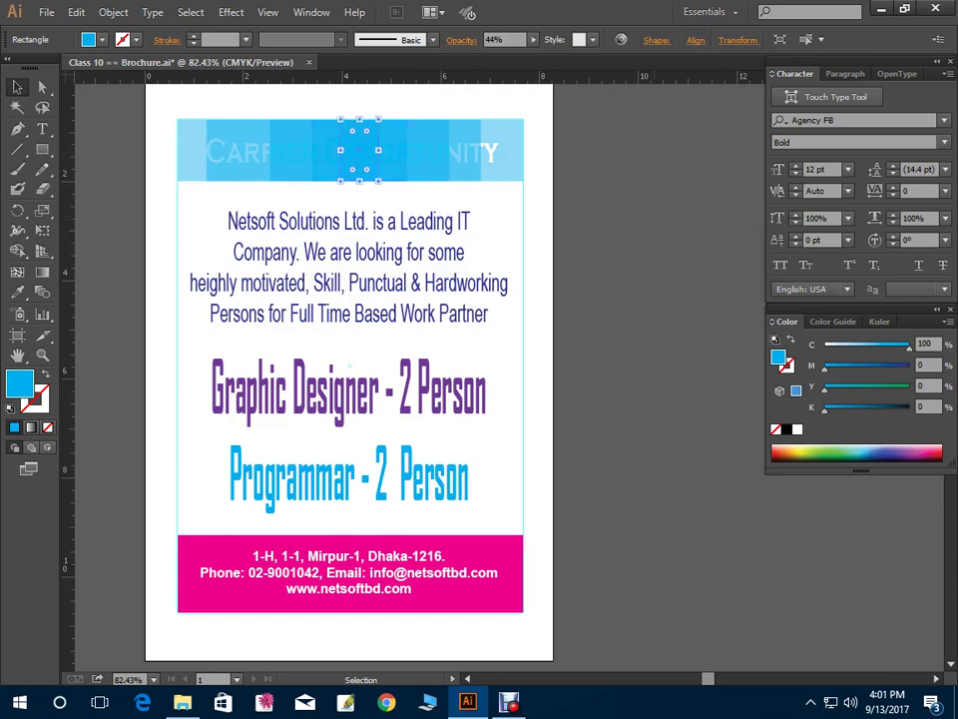
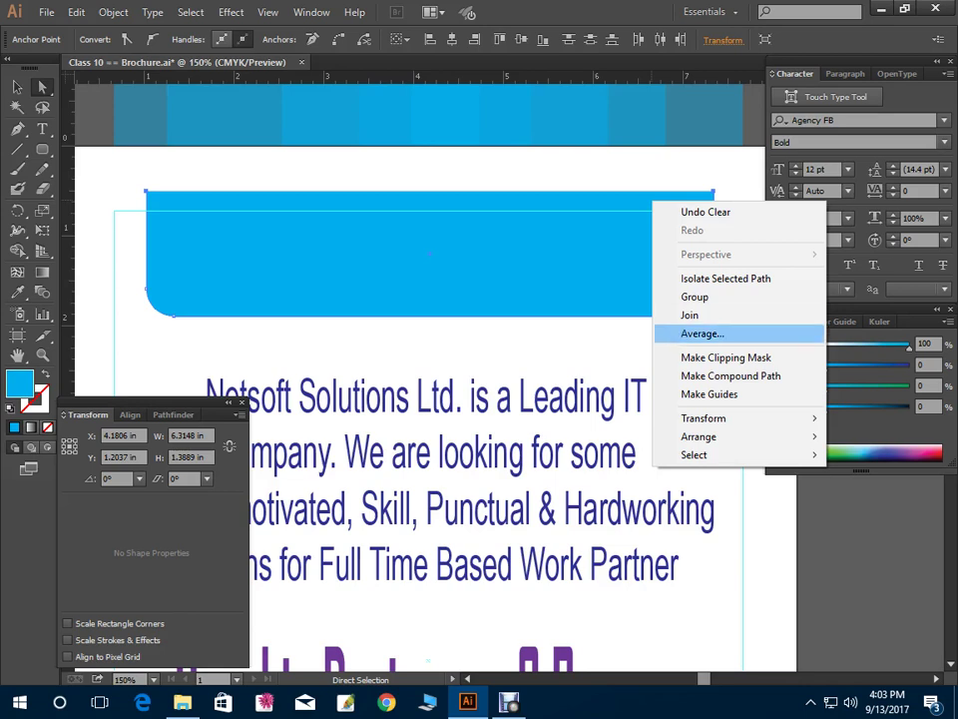
Join the open banner path into one shape and lower its top edge slightly
left_click(689, 314)
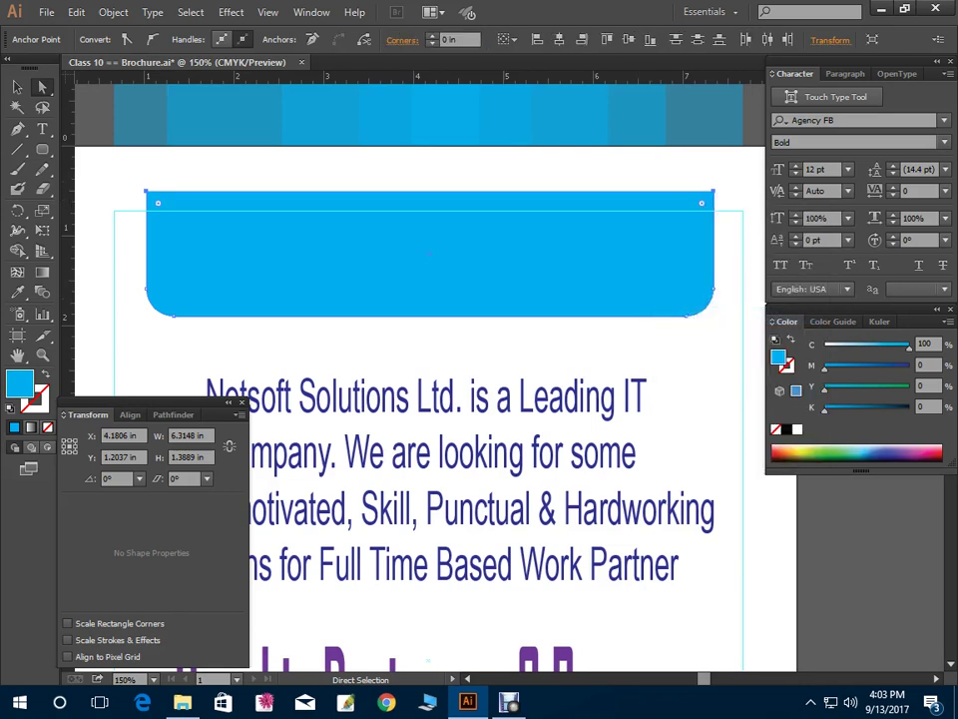
key("shift+Down")
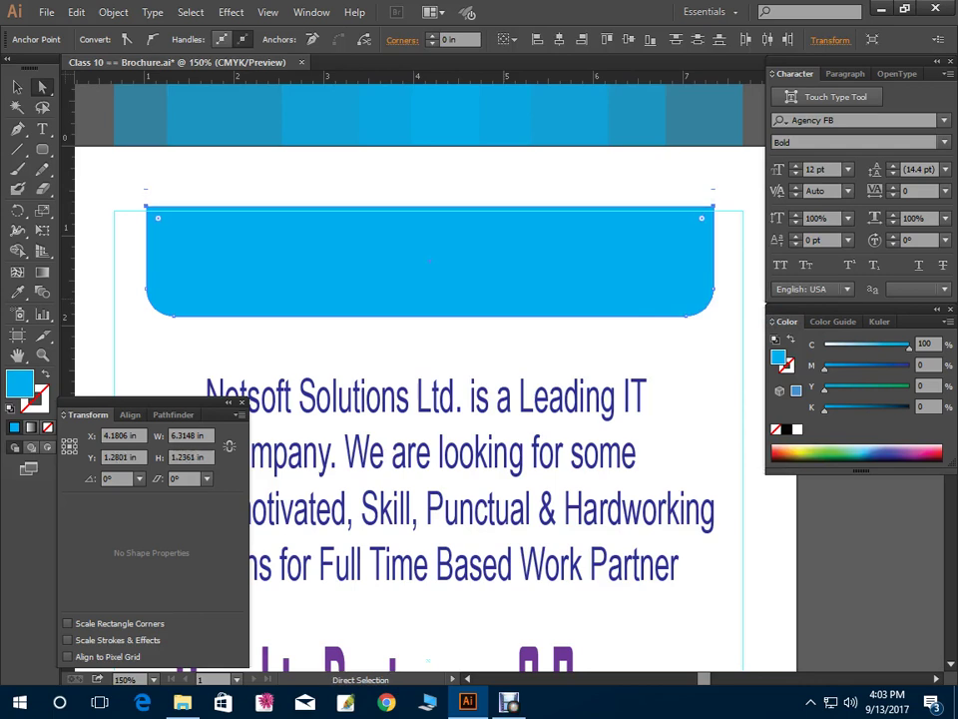
key("Down")
key("Down")
key("Down")
key("Down")
key("Down")
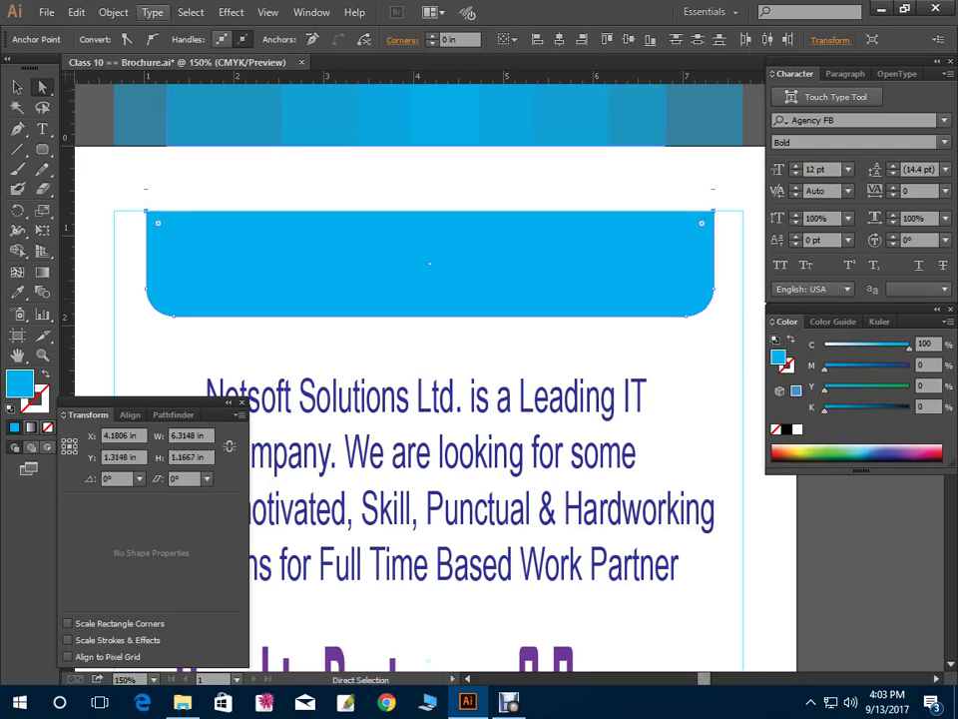
Reselect the blue banner and send it backward so the white heading shows
key("ctrl+shift+a")
left_click(429, 264)
key("ctrl+shift+bracketleft")
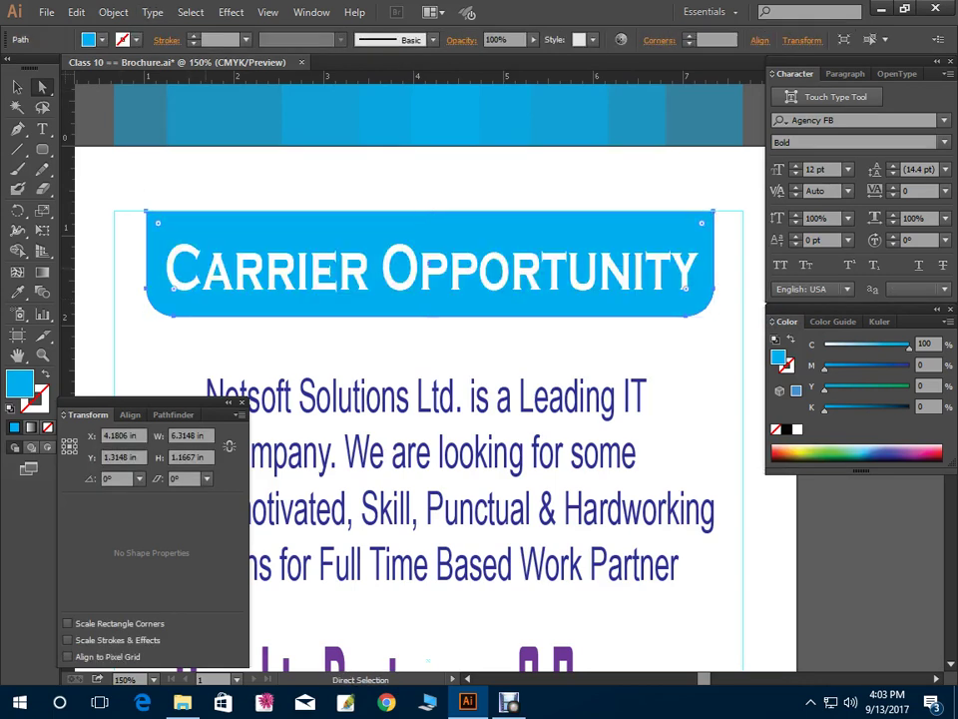
Zoom to 100% and select the blue banner shape with the Direct Selection tool
key("ctrl+minus")
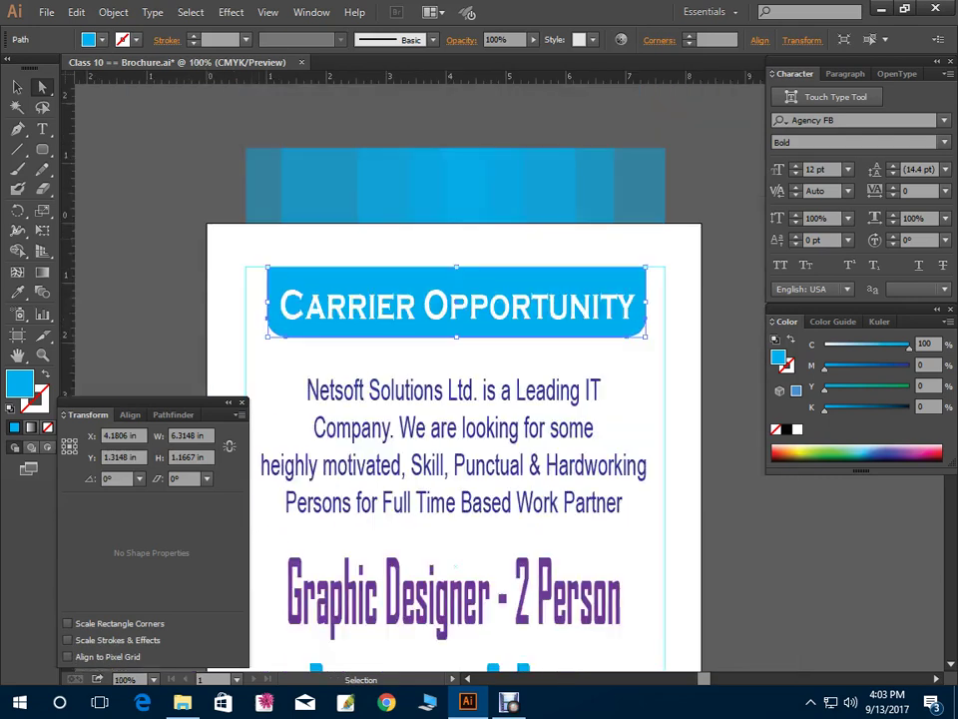
key("ctrl+minus")
key("ctrl+shift+a")
key("ctrl+plus")
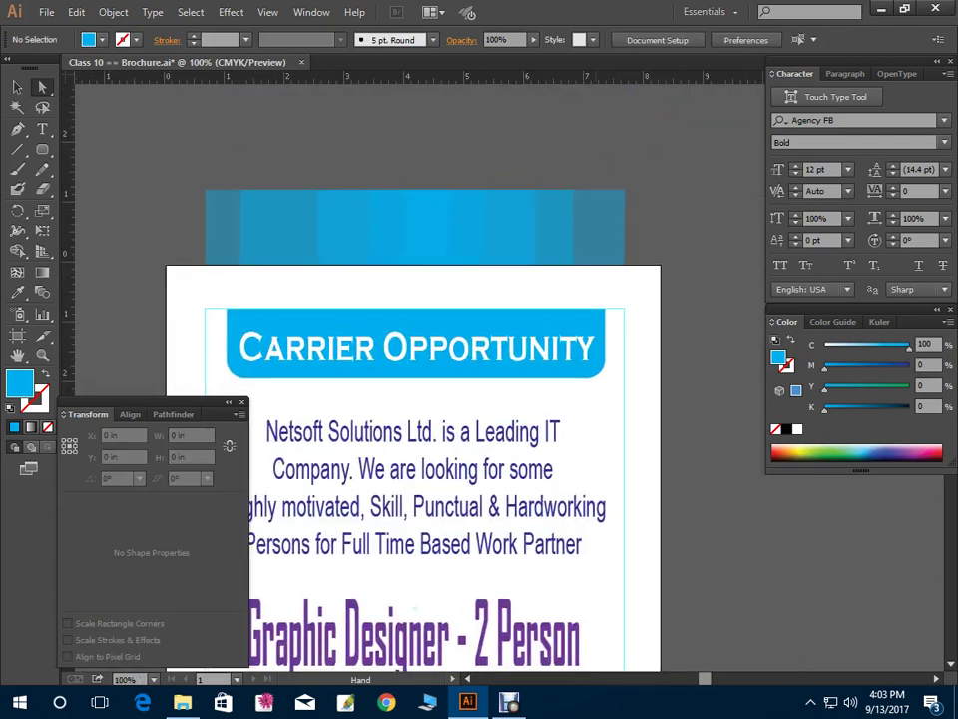
scroll(414, 480, "down", 3)
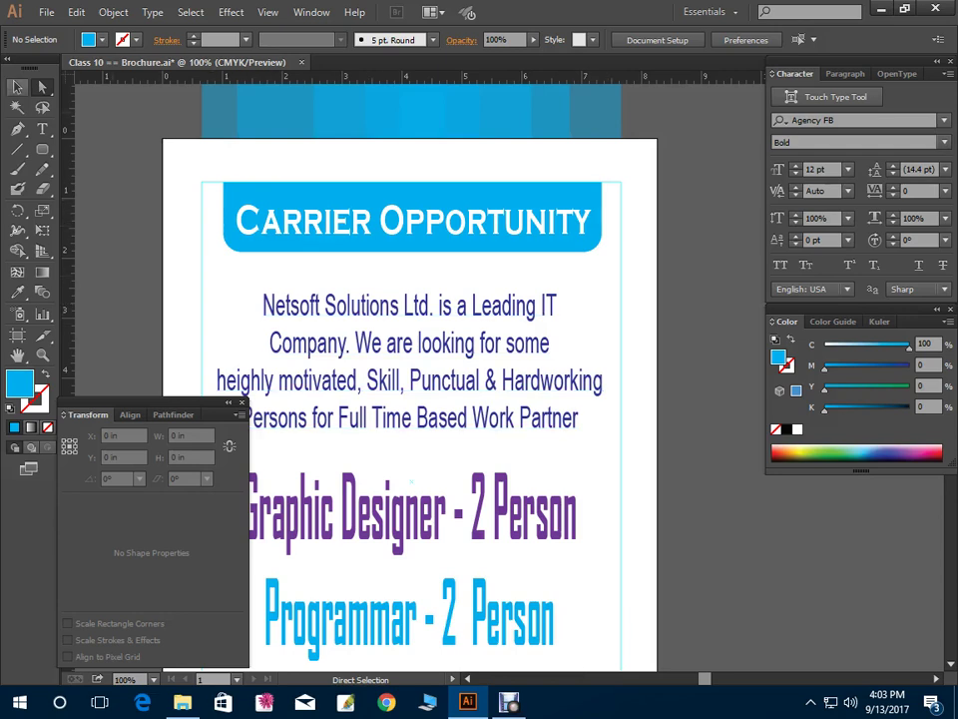
key("v")
key("a")
left_click(238, 243)
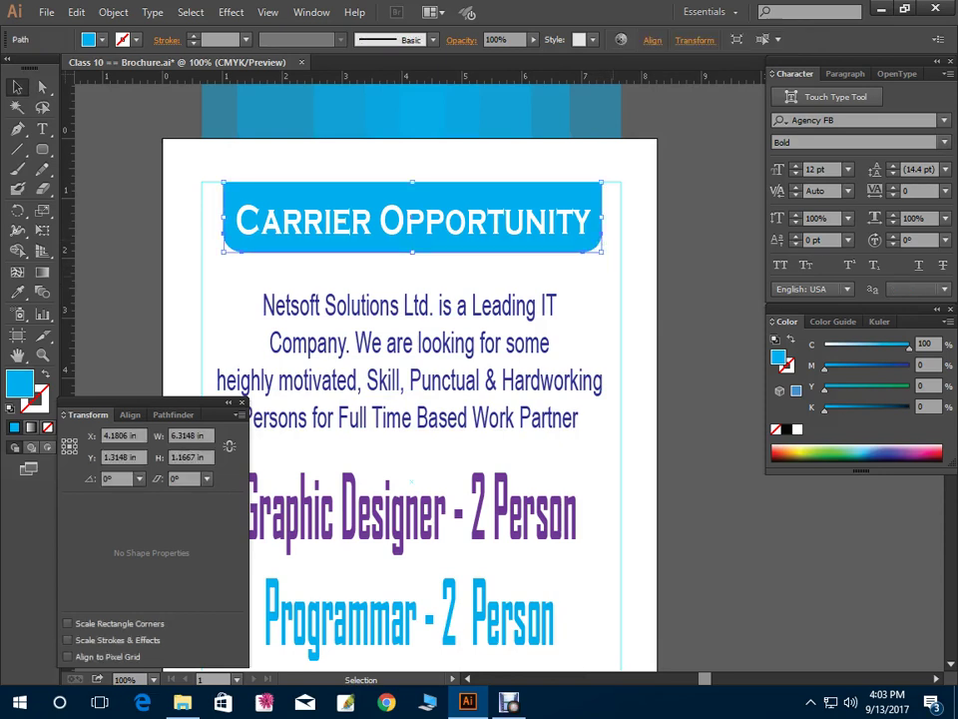
Paste a banner copy in front, stretch its bottom edge down, and send it backward
key("ctrl+z")
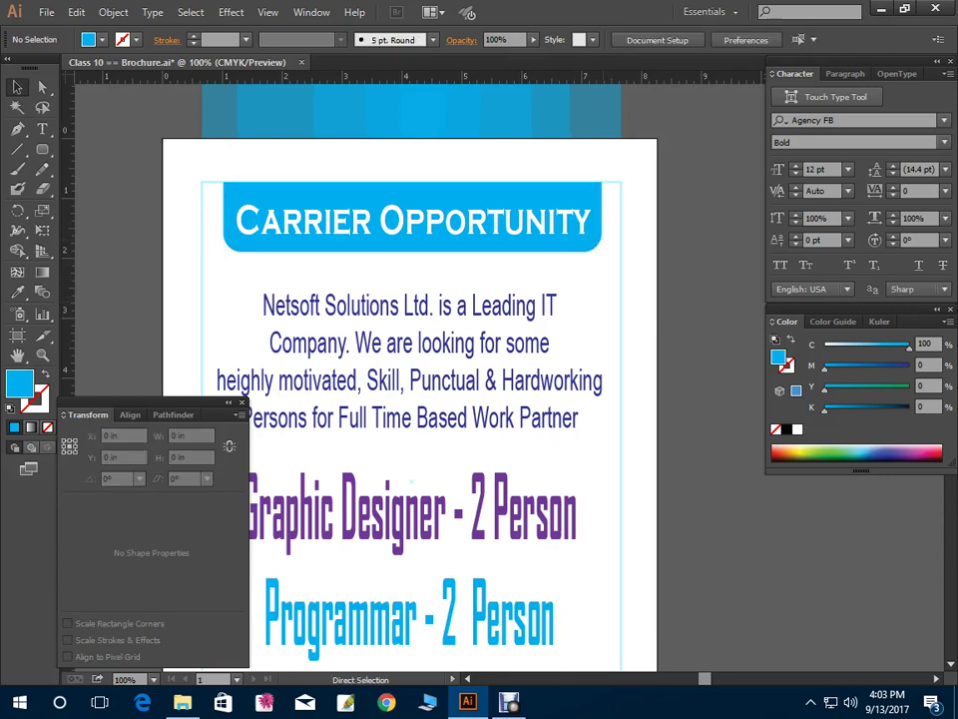
key("ctrl+z")
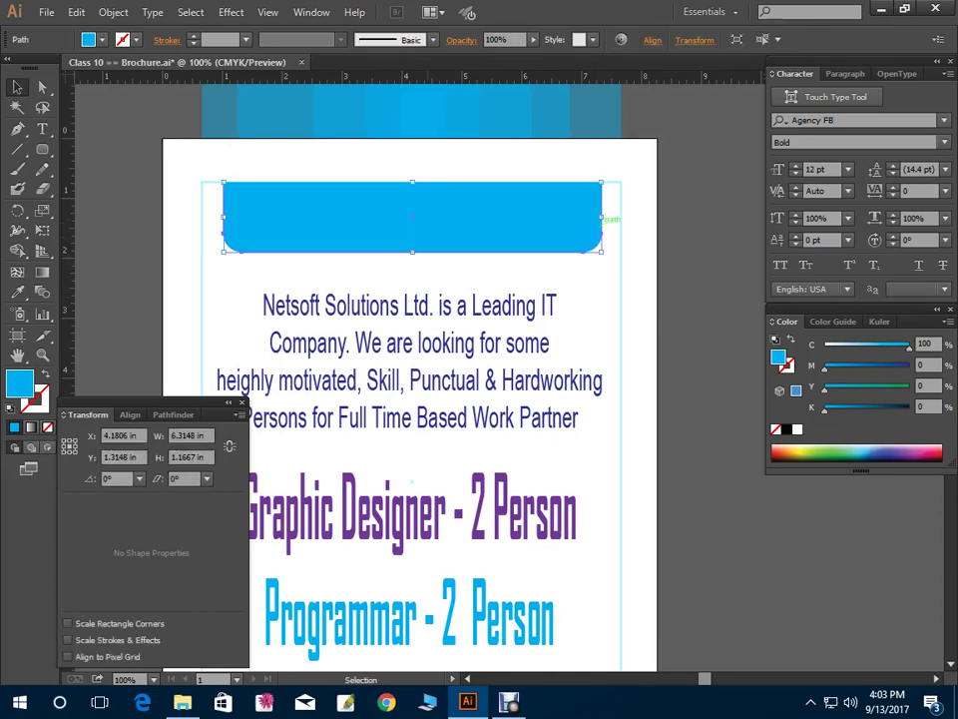
left_click_drag(413, 252, 413, 260)
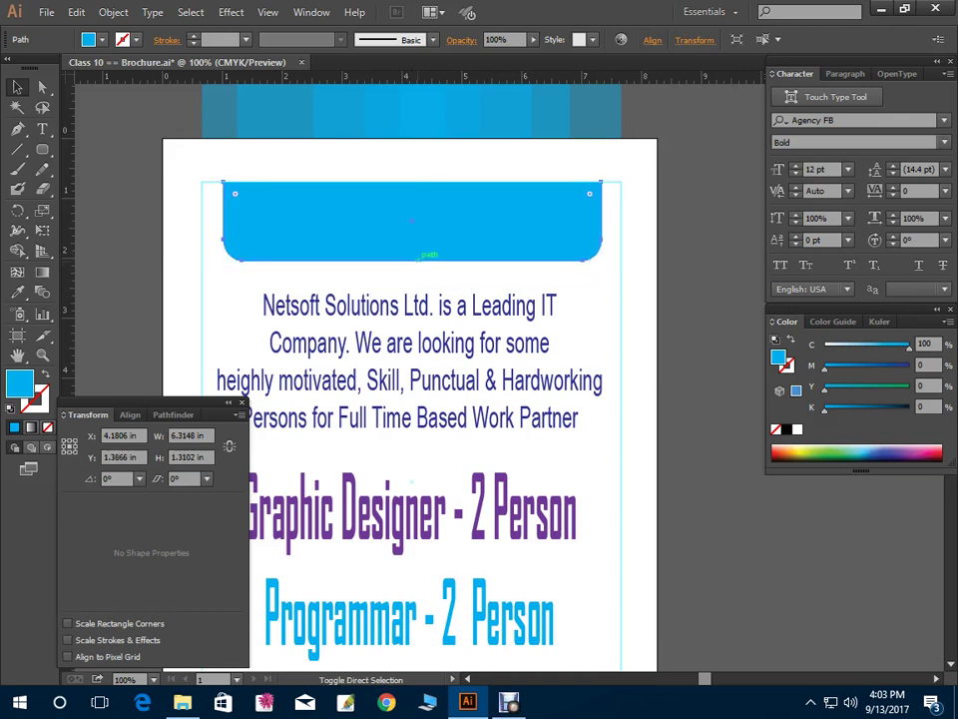
key("ctrl+[")
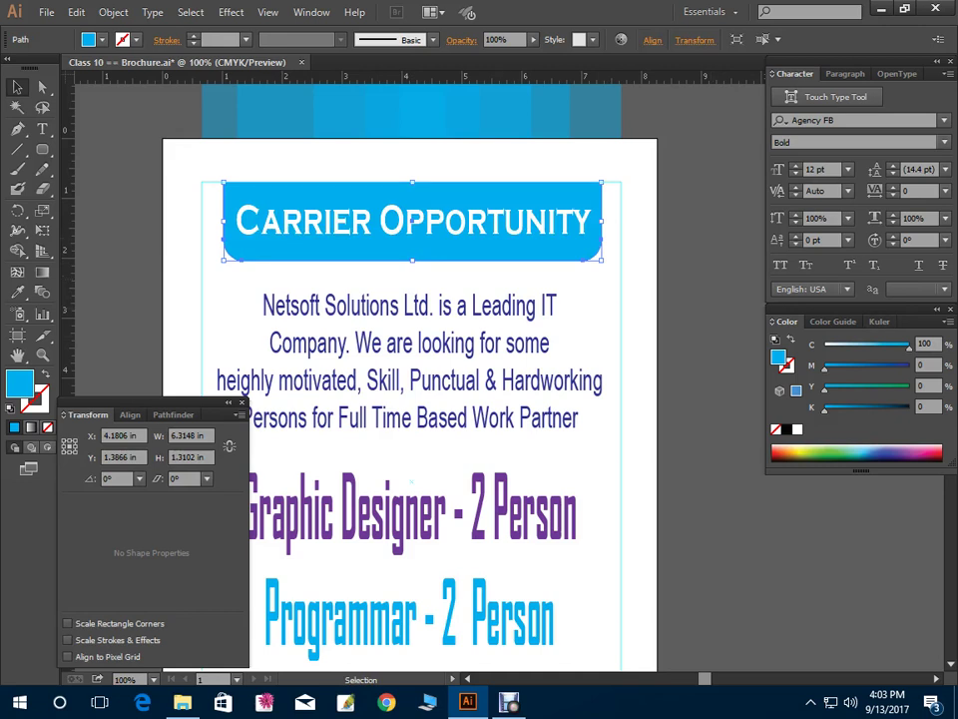
key("ctrl+z")
key("ctrl+z")
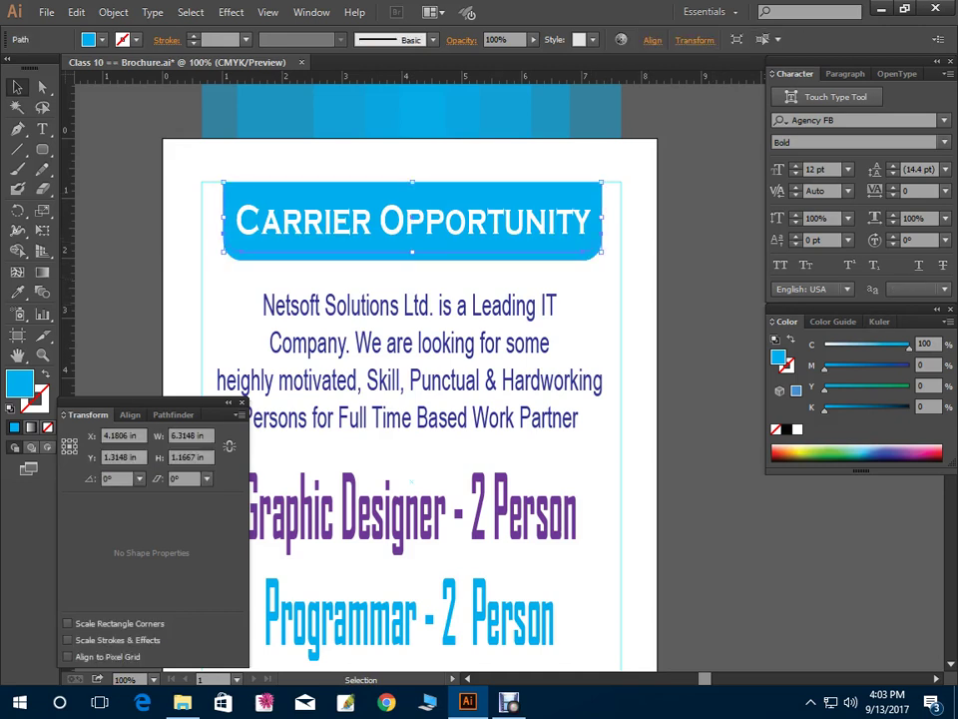
key("ctrl+shift+a")
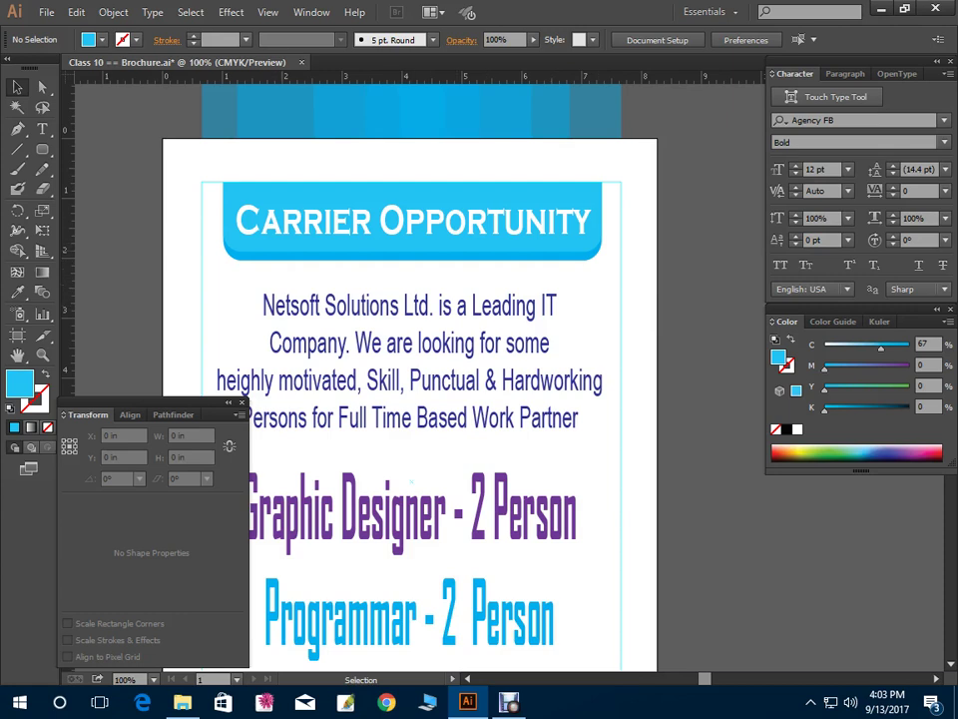
Select the lower, taller banner layer and lighten its fill to 61% cyan
left_click(412, 239)
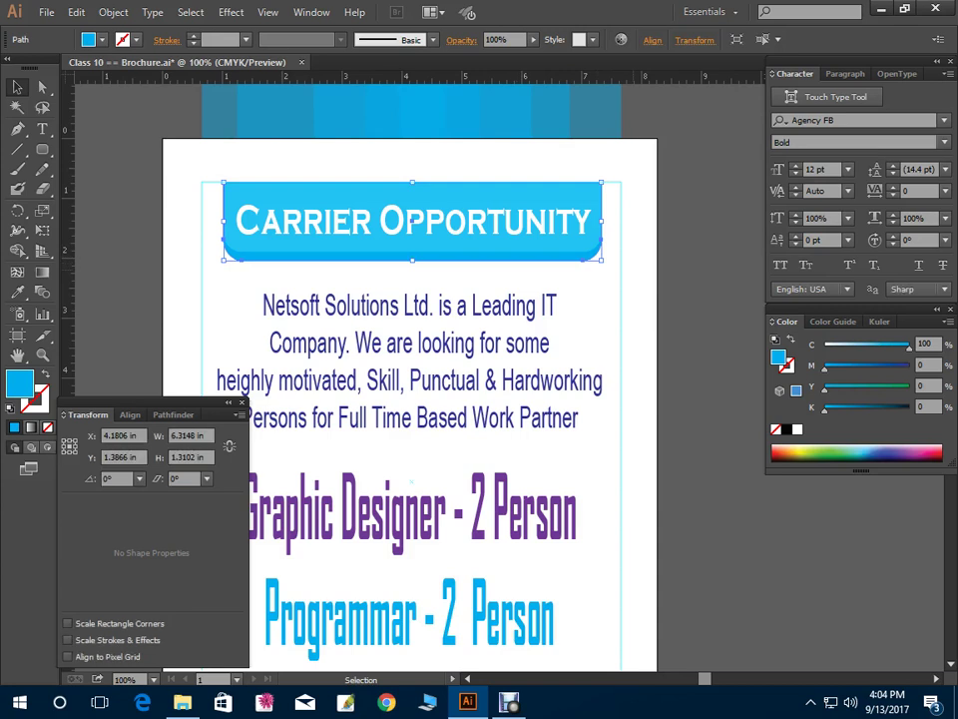
left_click(412, 160)
left_click(412, 225)
left_click(412, 160)
left_click(412, 224)
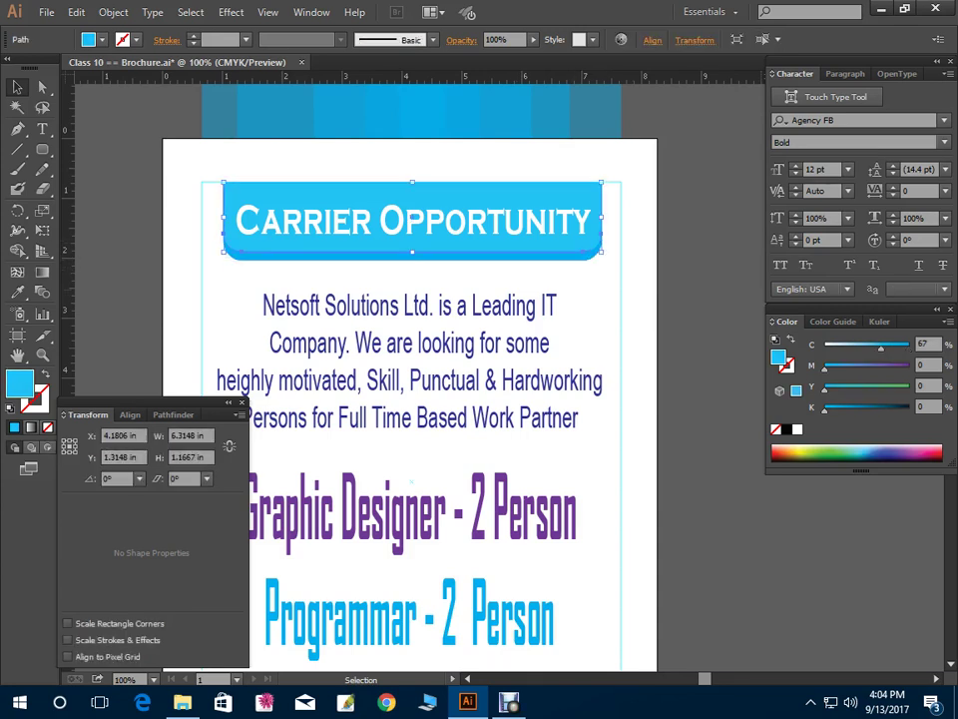
left_click(294, 161)
left_click(300, 247)
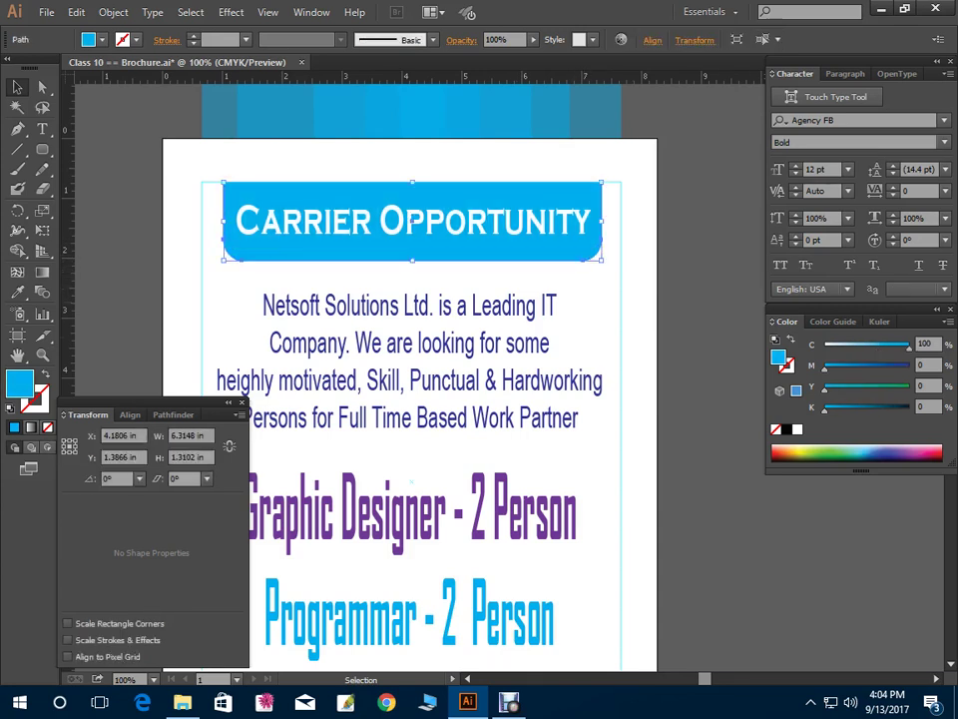
left_click_drag(908, 345, 884, 345)
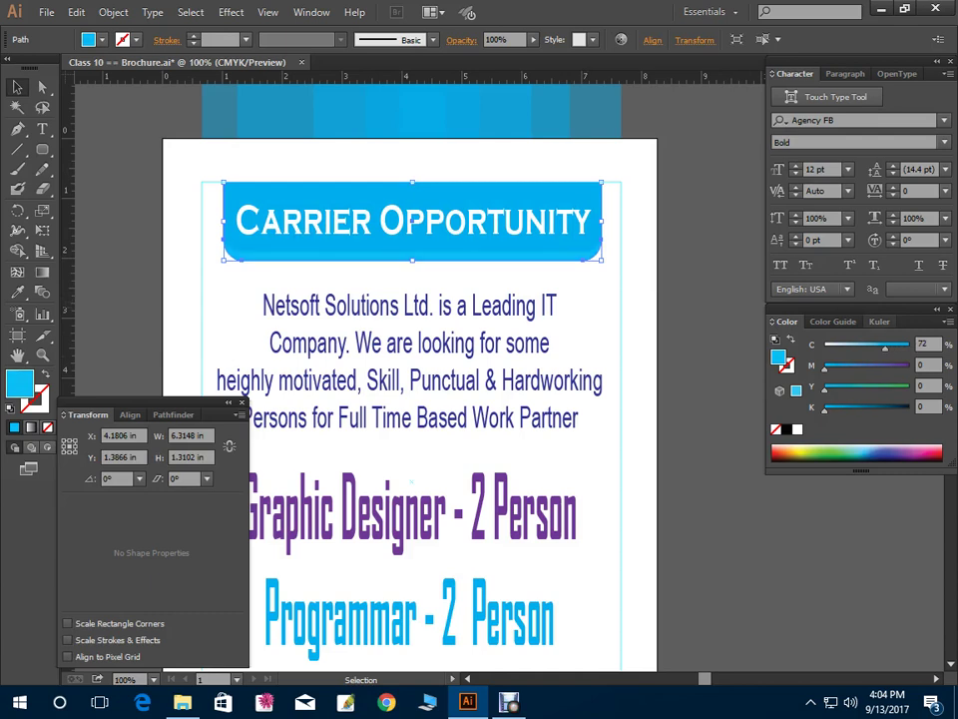
Add a pale 28% cyan copy, extend it, and send it behind the other banner layers
key("a")
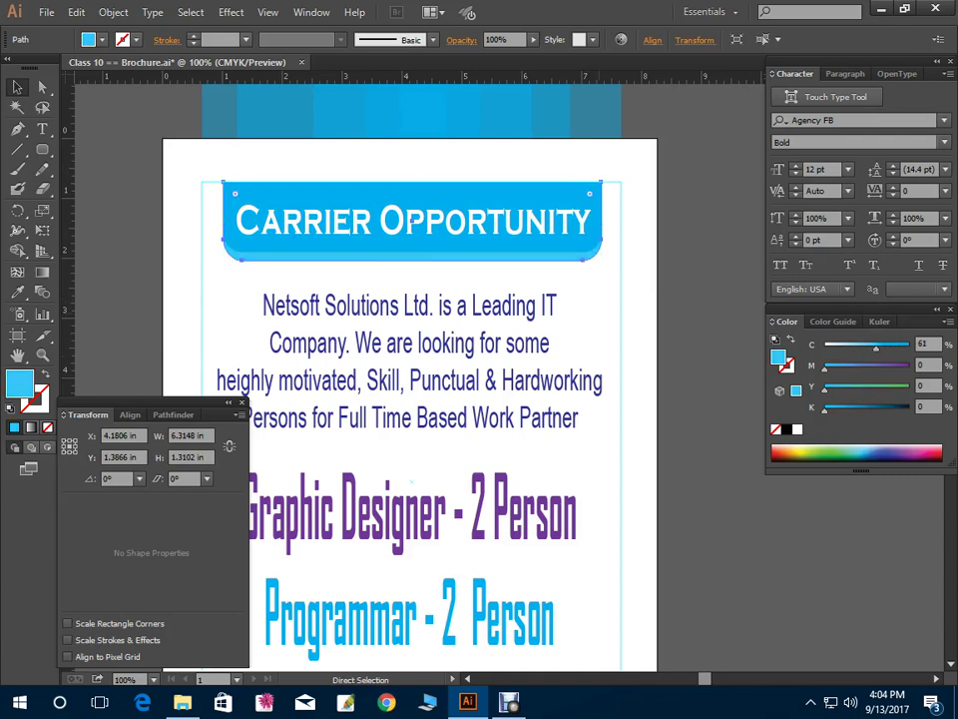
key("ctrl+shift+bracketright")
key("v")
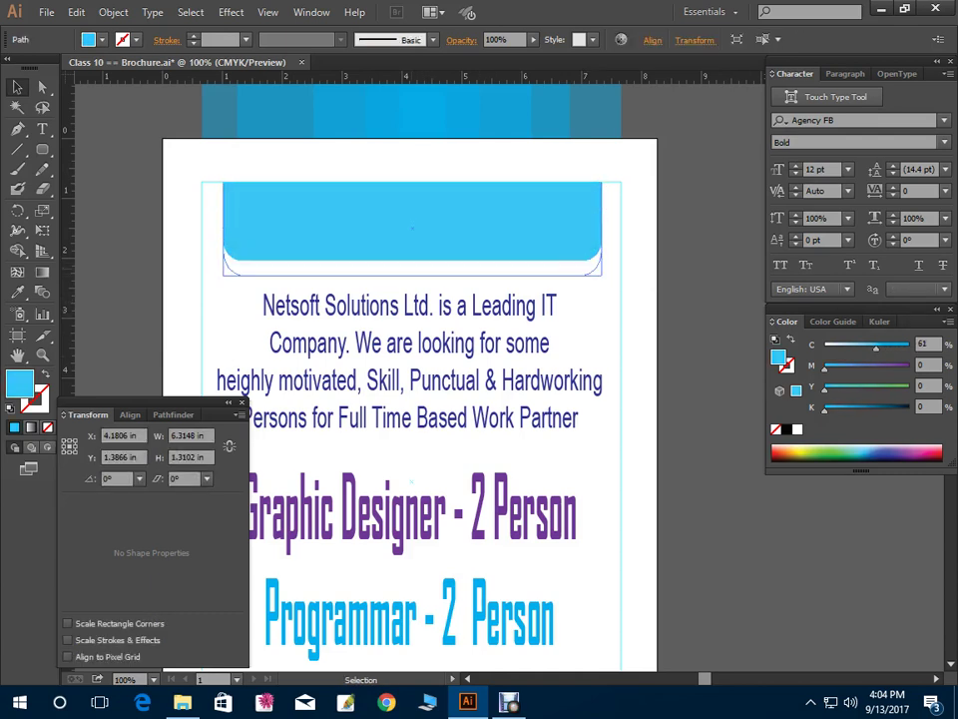
key("shift+Up")
key("ctrl+shift+bracketleft")
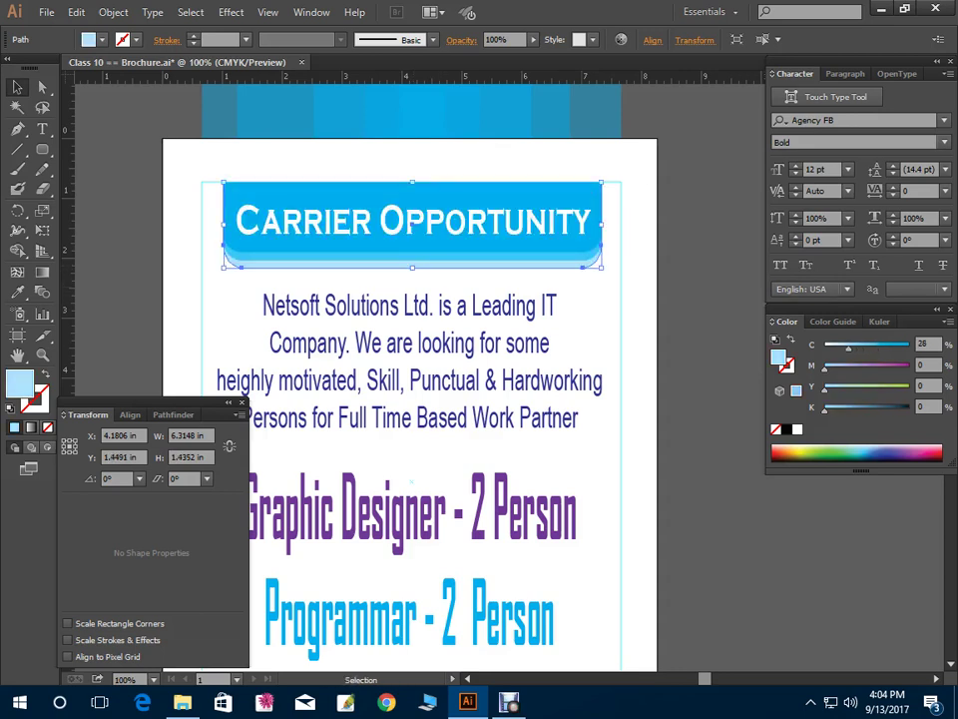
key("ctrl+shift+a")
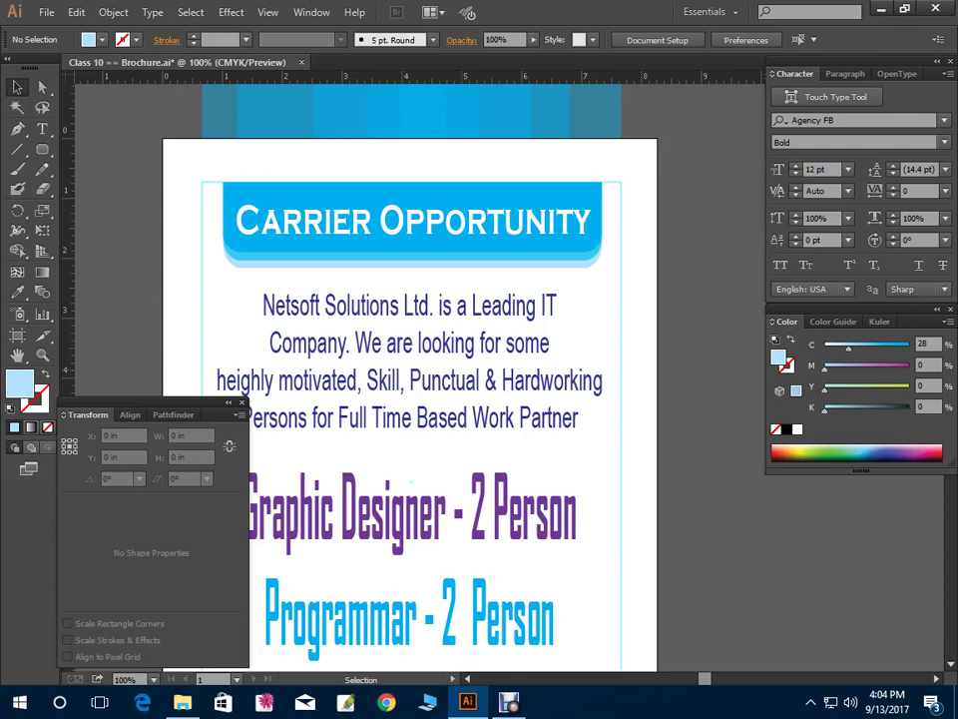
key("a")
key("ctrl+minus")
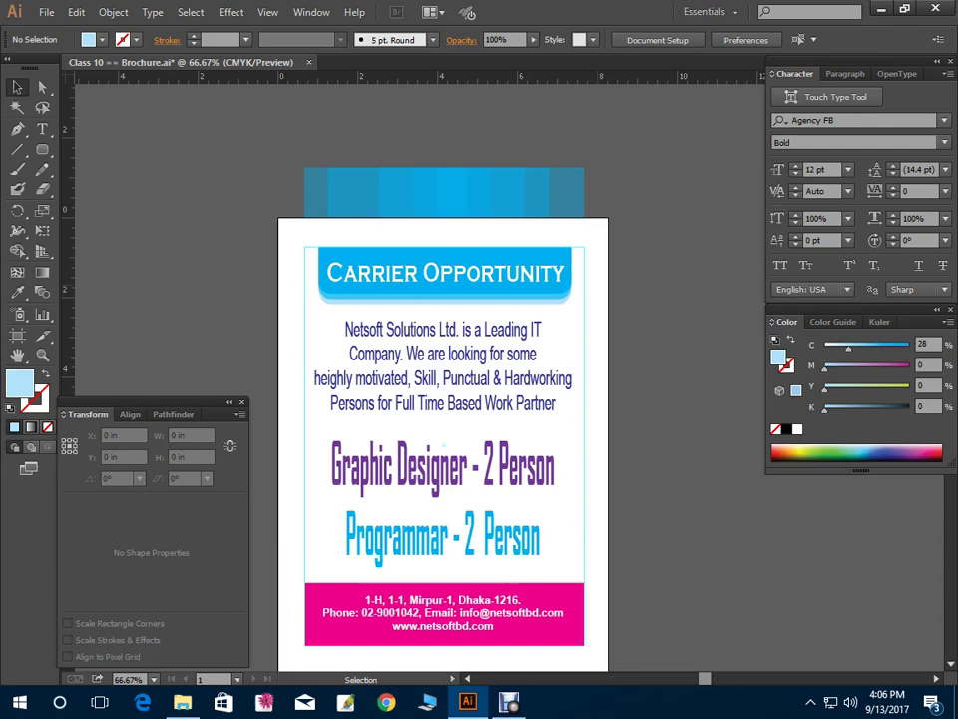
Open the Rounded Rectangle dialog and cancel it without drawing anything
left_click(42, 149)
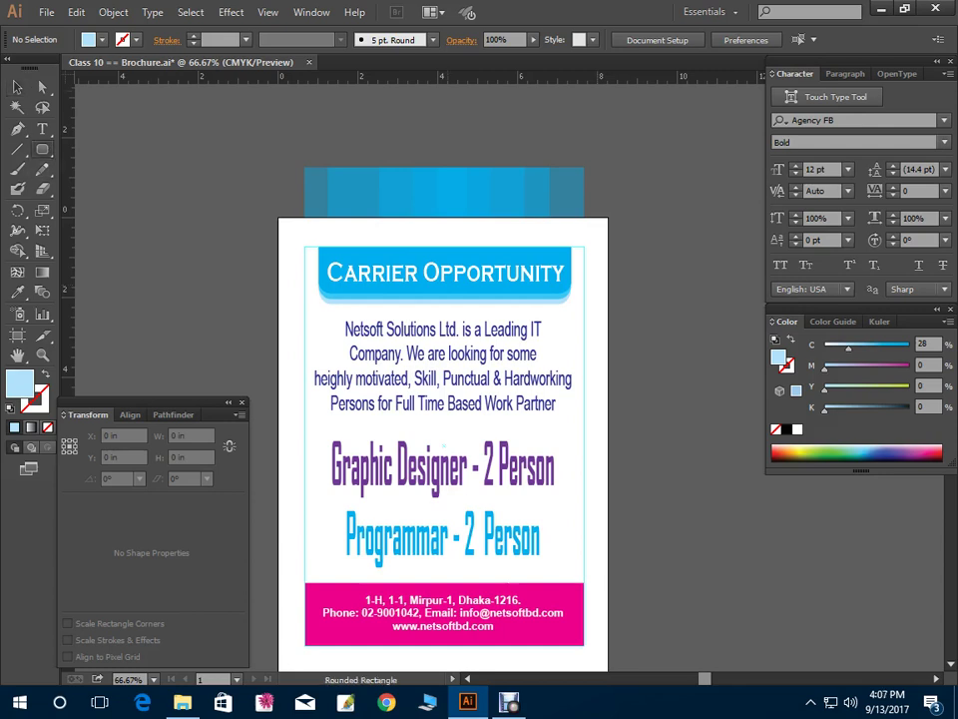
left_click(385, 530)
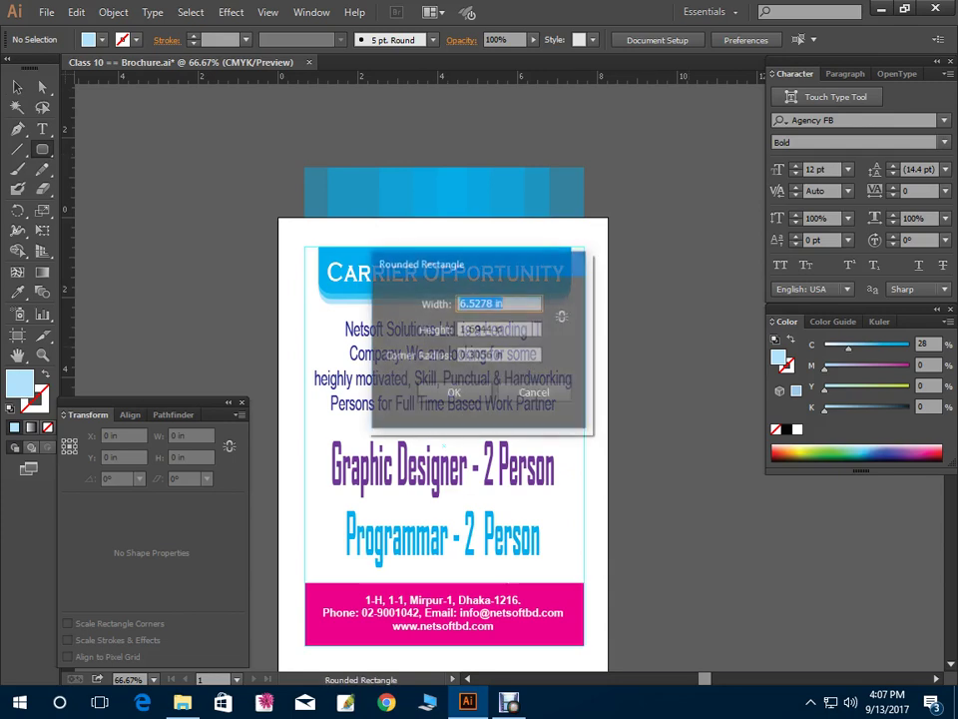
left_click(534, 392)
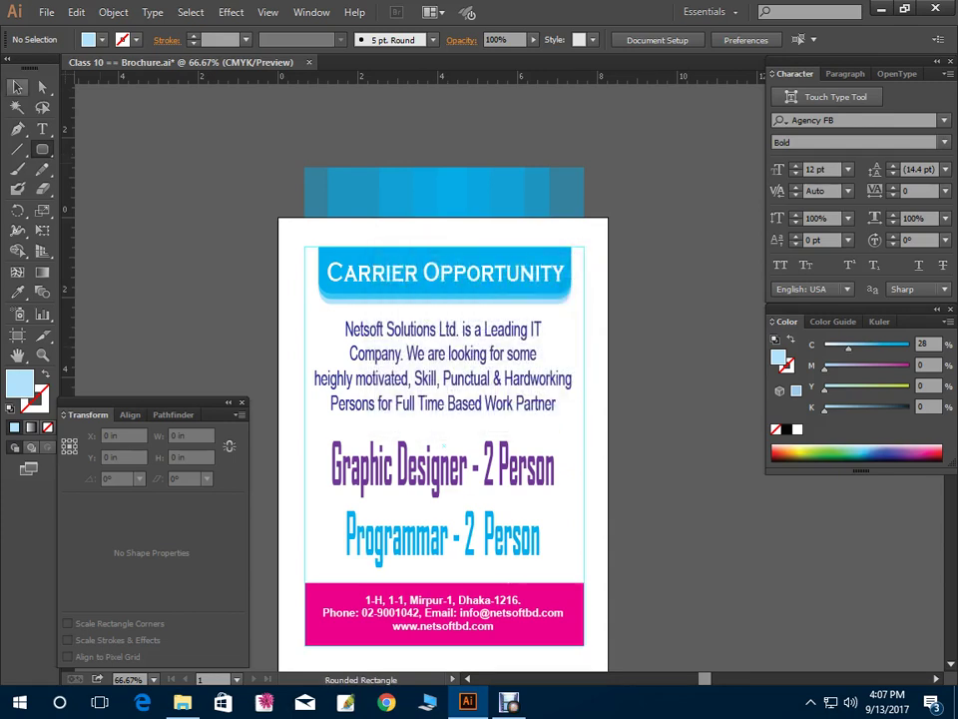
left_click(17, 87)
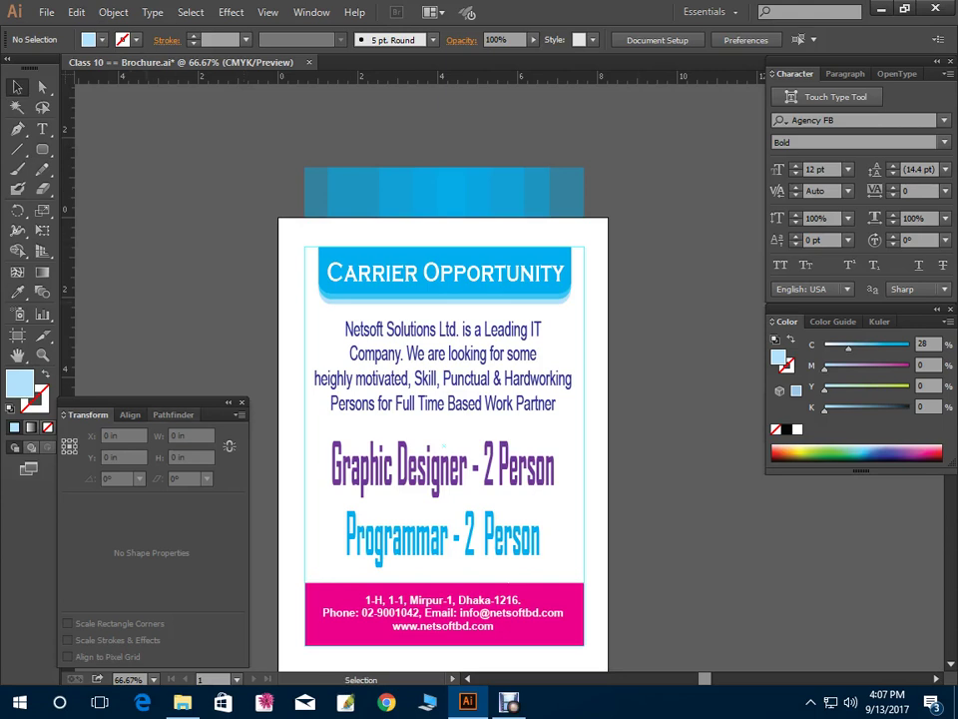
Close the floating Transform panel, then select and deselect the header banner
key("shift+F8")
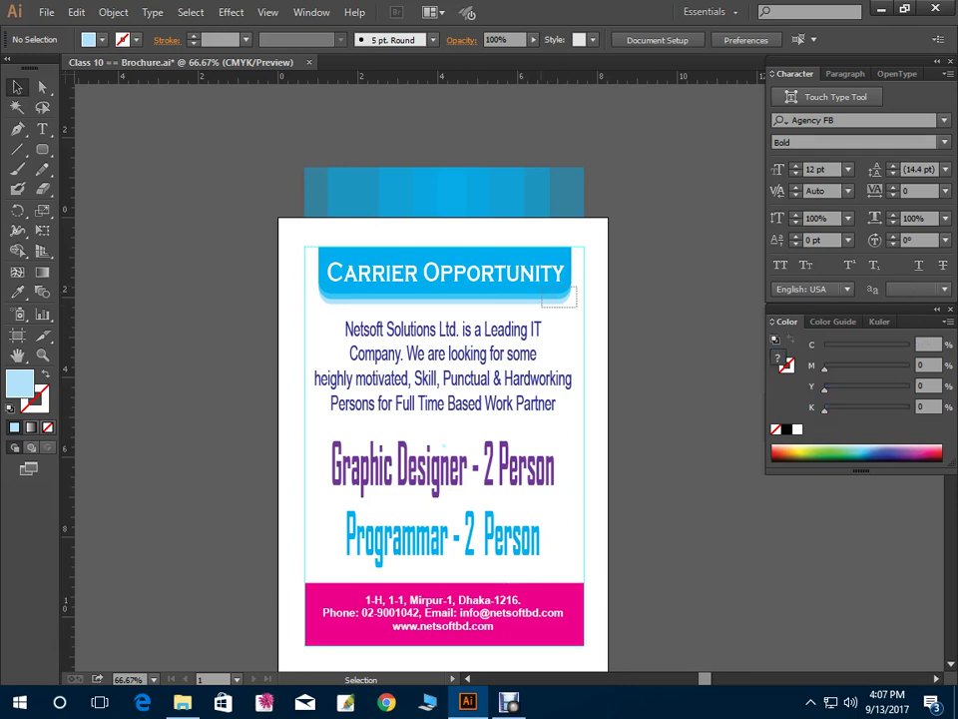
left_click(444, 271)
key("ctrl+shift+a")
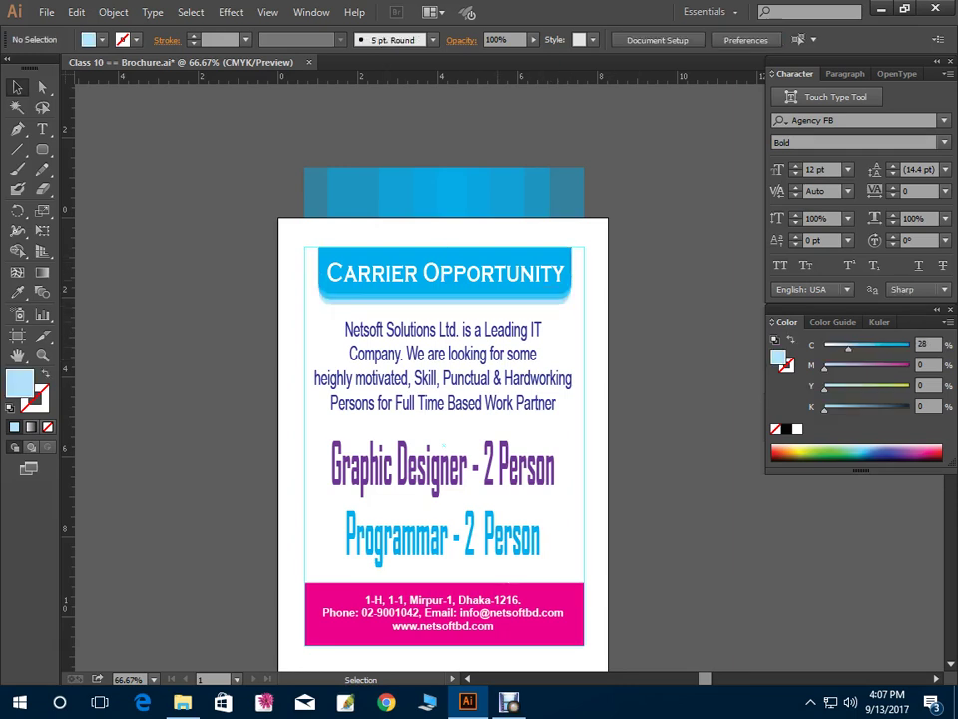
Move the Carrier Opportunity banner up above the page
left_click(440, 272)
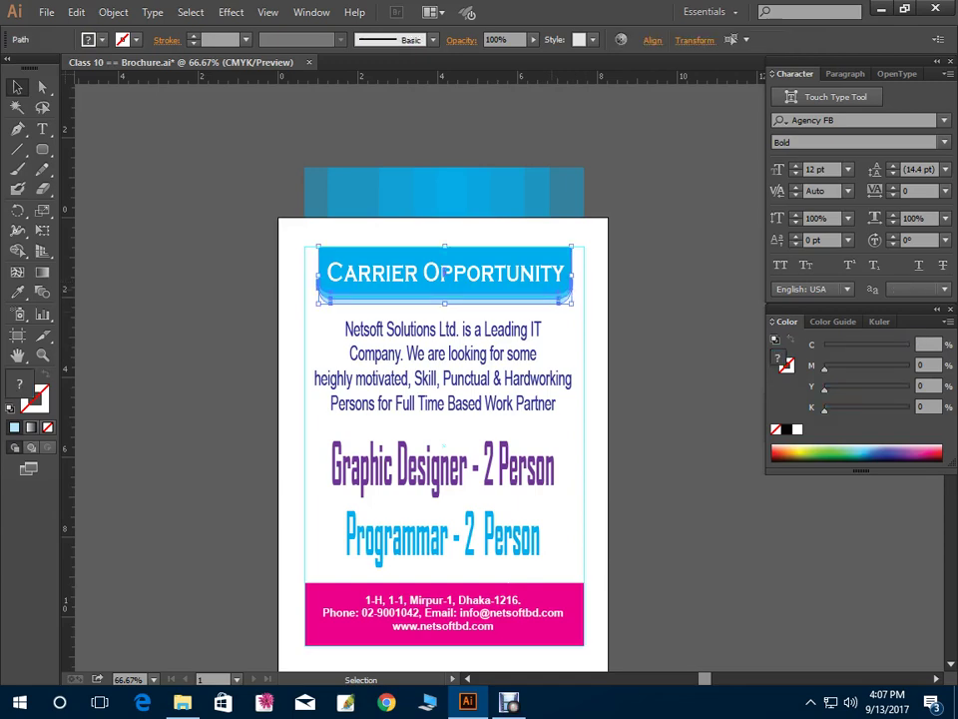
key("ctrl+plus")
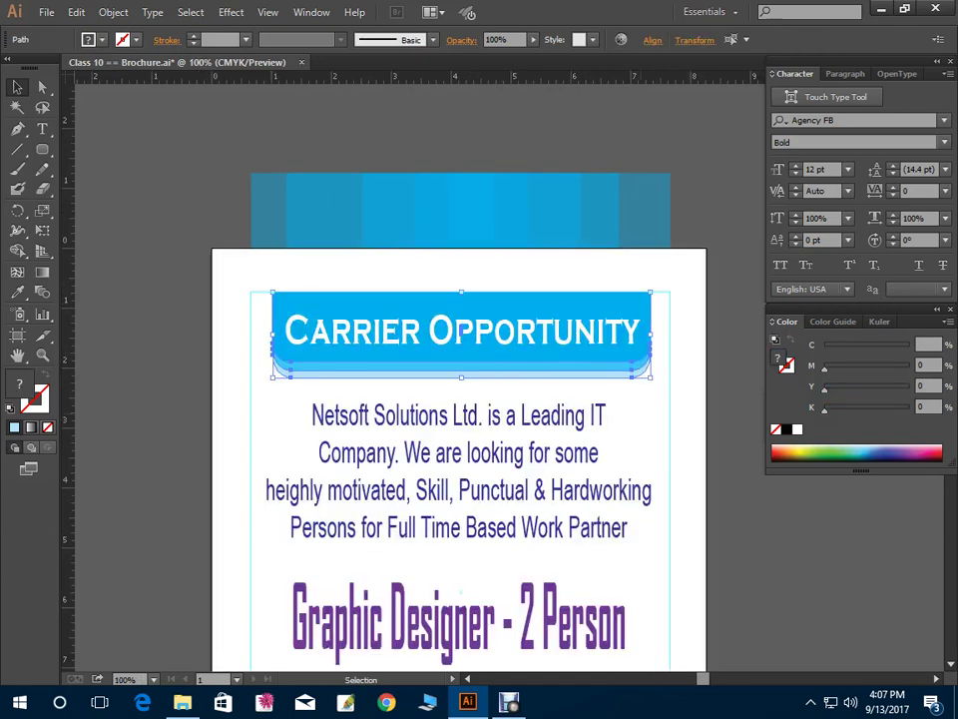
key("ctrl+shift+a")
key("ctrl+z")
key("Delete")
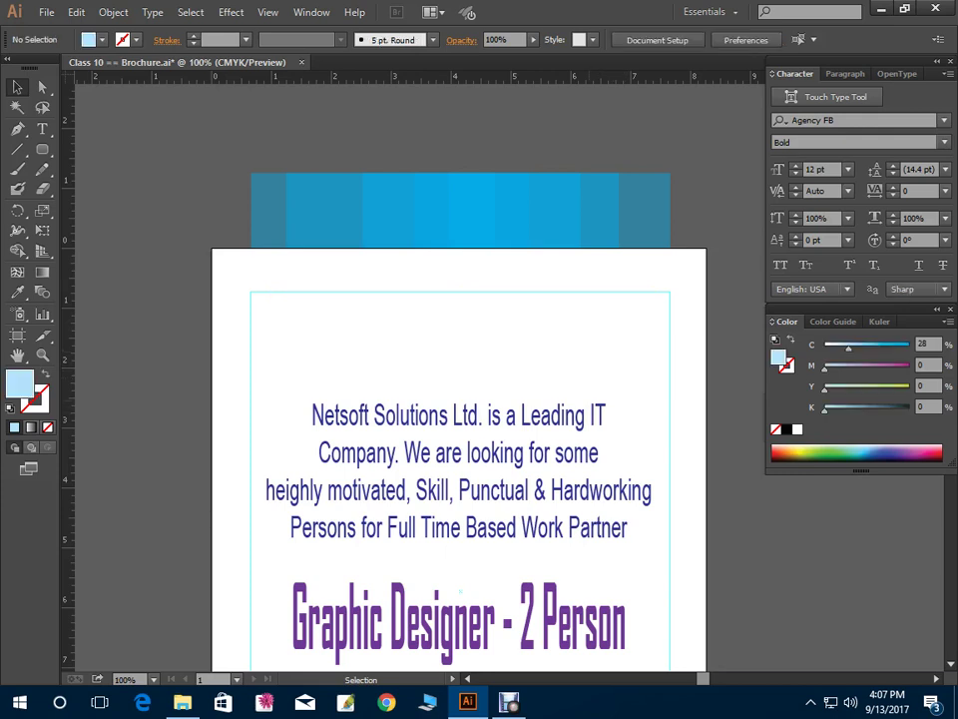
key("ctrl+z")
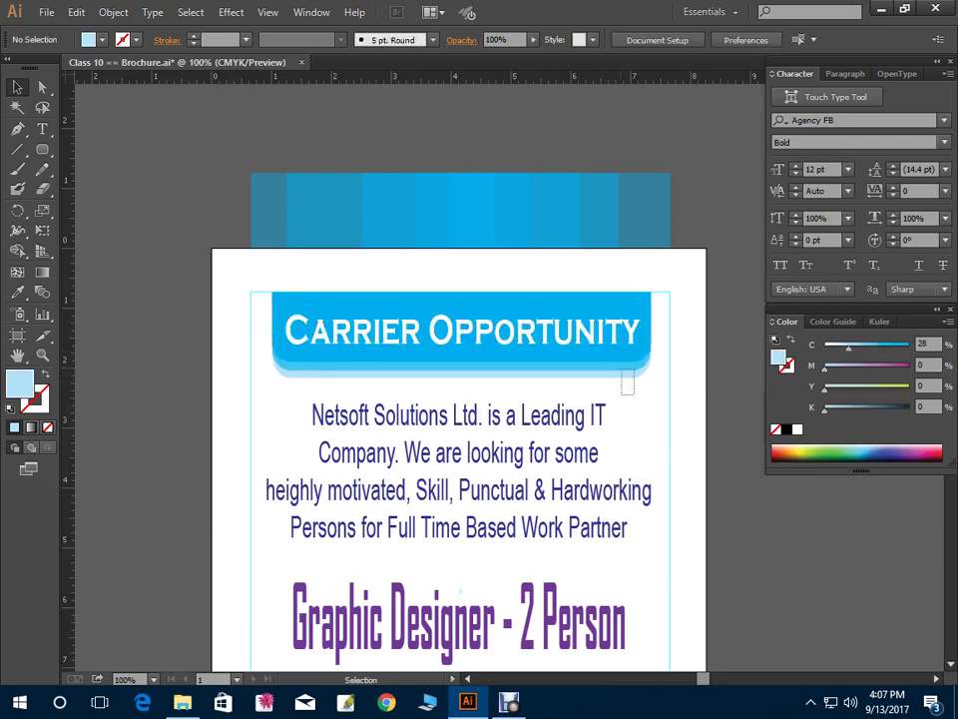
left_click_drag(461, 329, 461, 123)
Draw a wide bright cyan ellipse across the top of the page
left_click(42, 149)
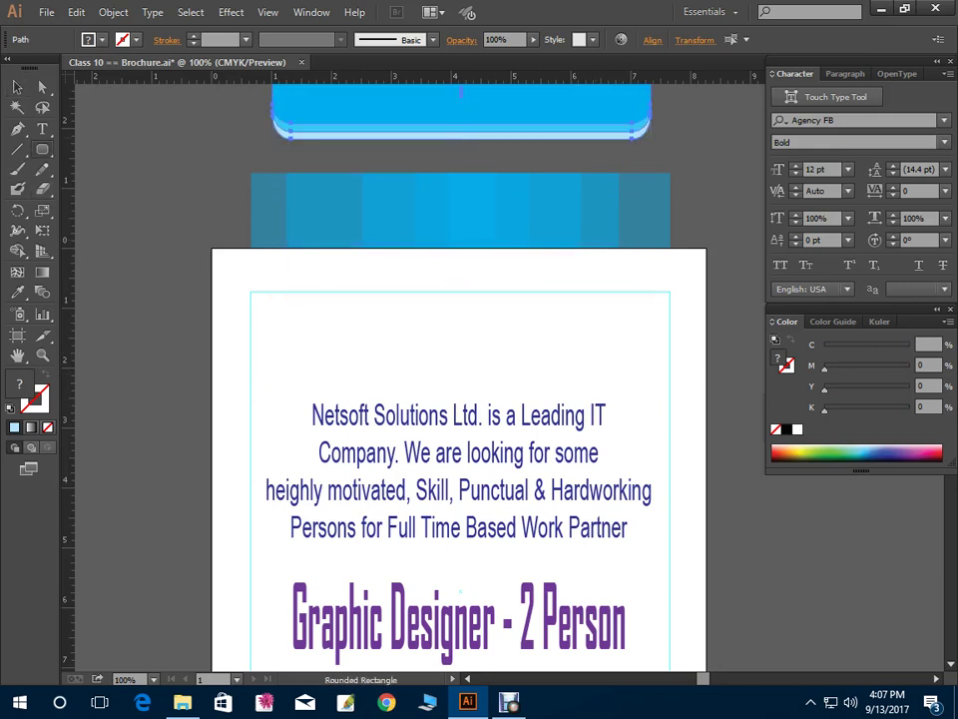
left_click_drag(42, 148, 79, 142)
left_click_drag(263, 272, 652, 382)
key("v")
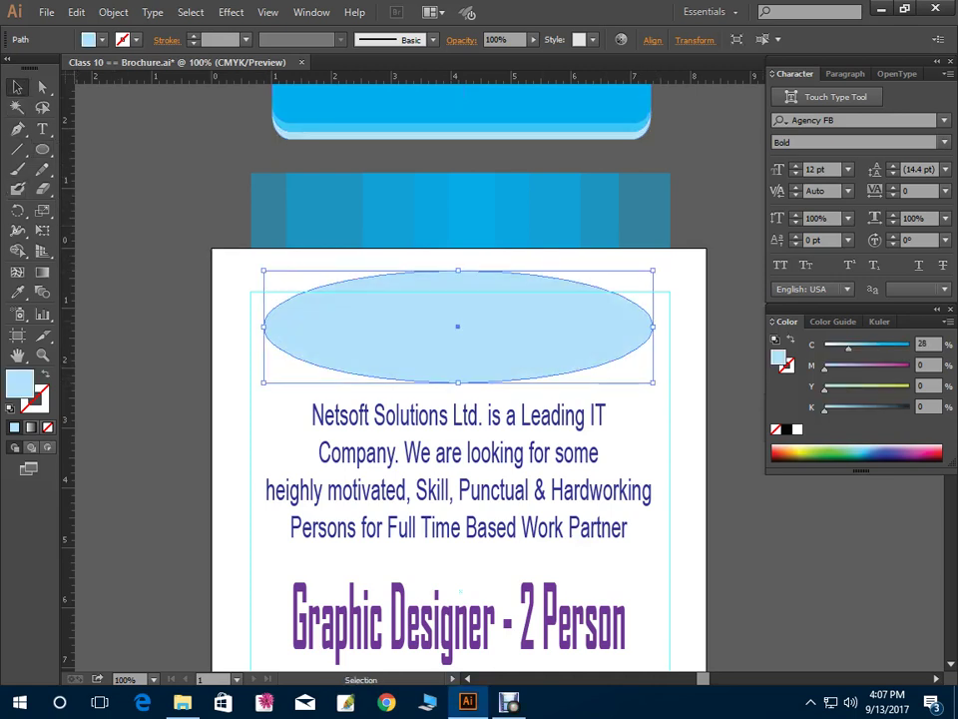
key("shift+Up")
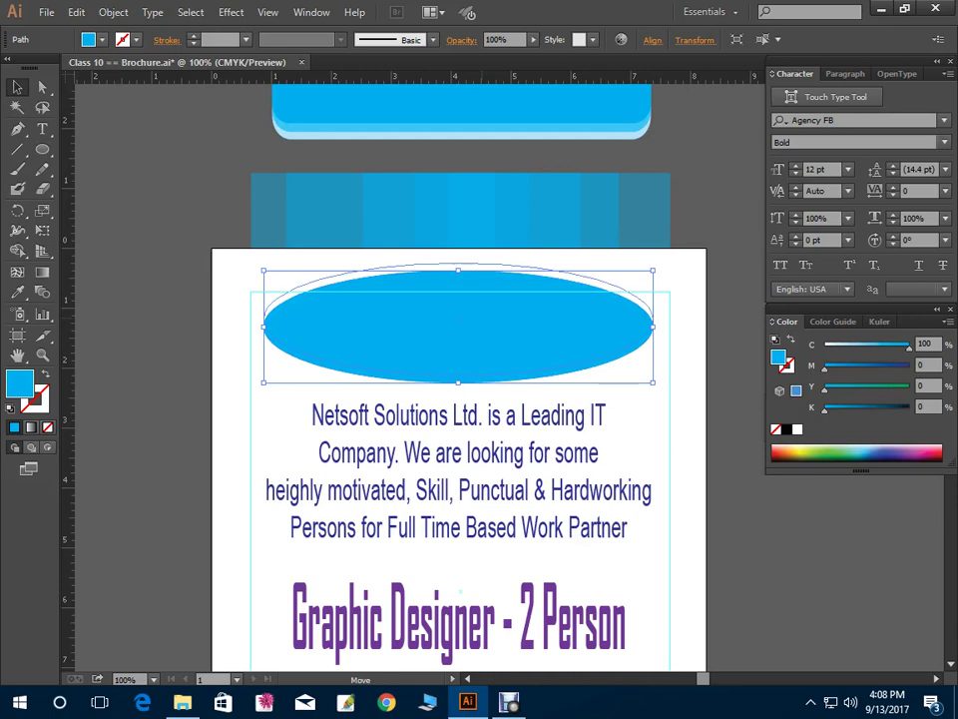
left_click_drag(458, 263, 458, 254)
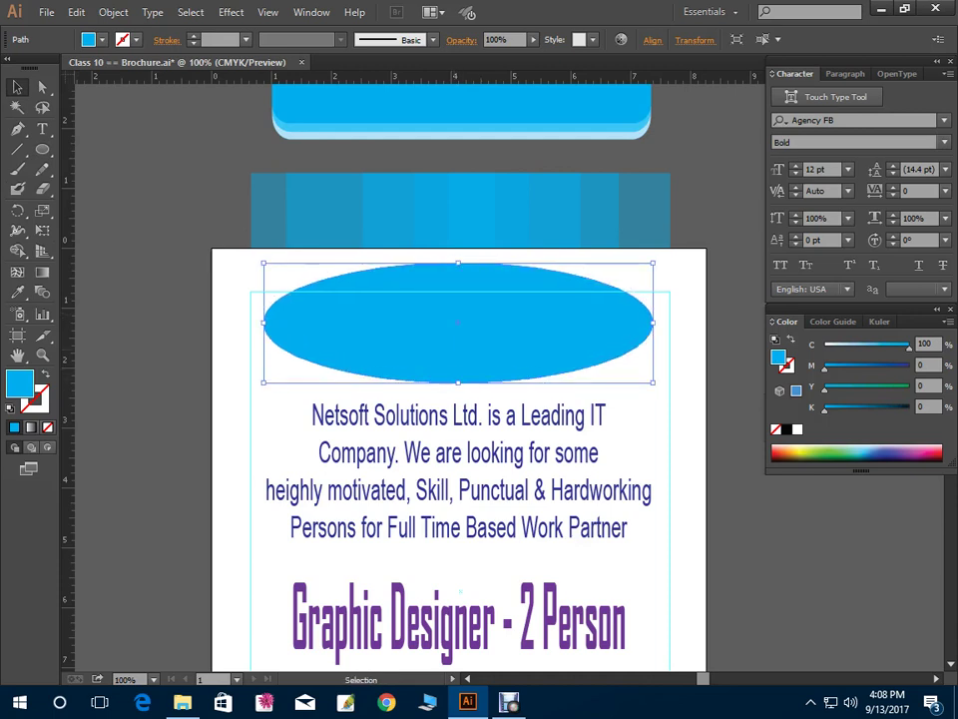
key("ctrl+shift+a")
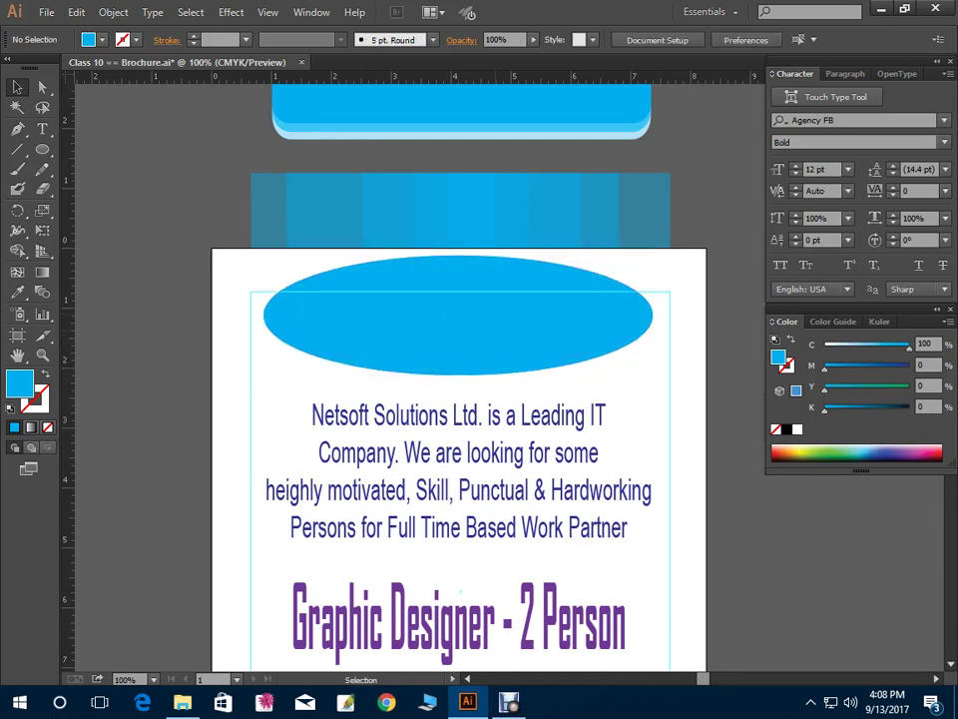
key("ctrl+z")
key("l")
Add anchors on the ellipse's upper edges and pull its top anchor down to flatten it
left_click_drag(42, 148, 90, 148)
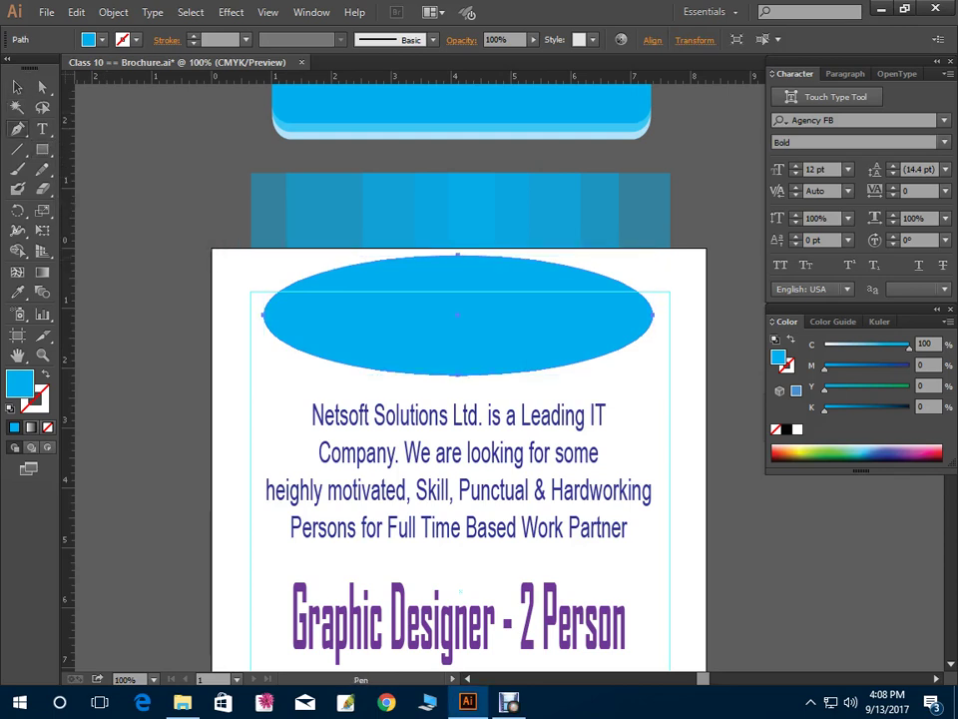
left_click(17, 129)
left_click(286, 281)
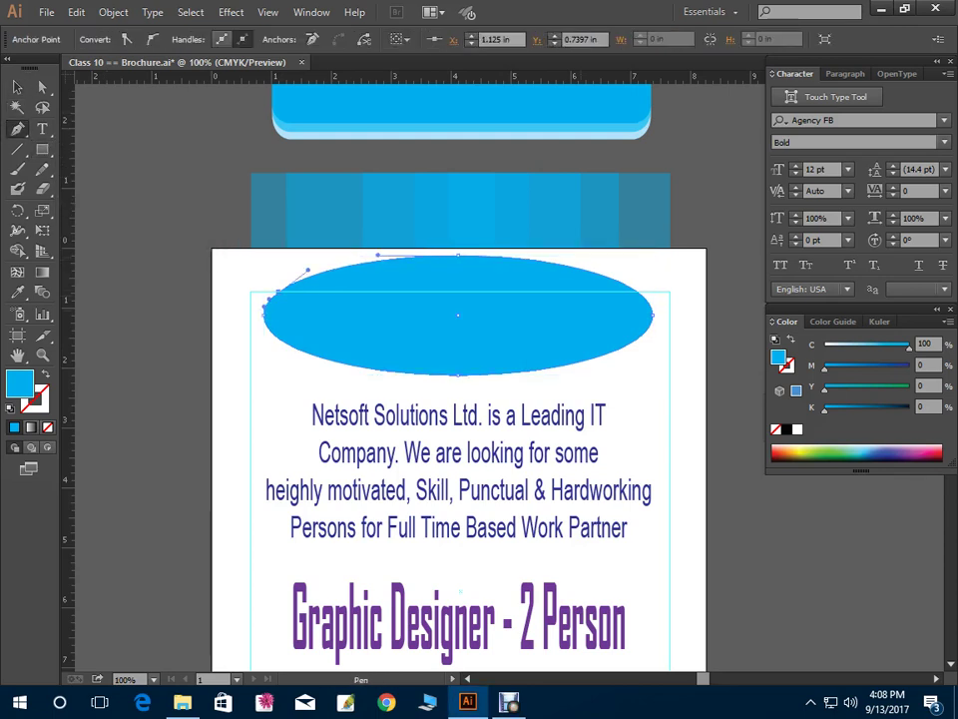
left_click(647, 298)
key("v")
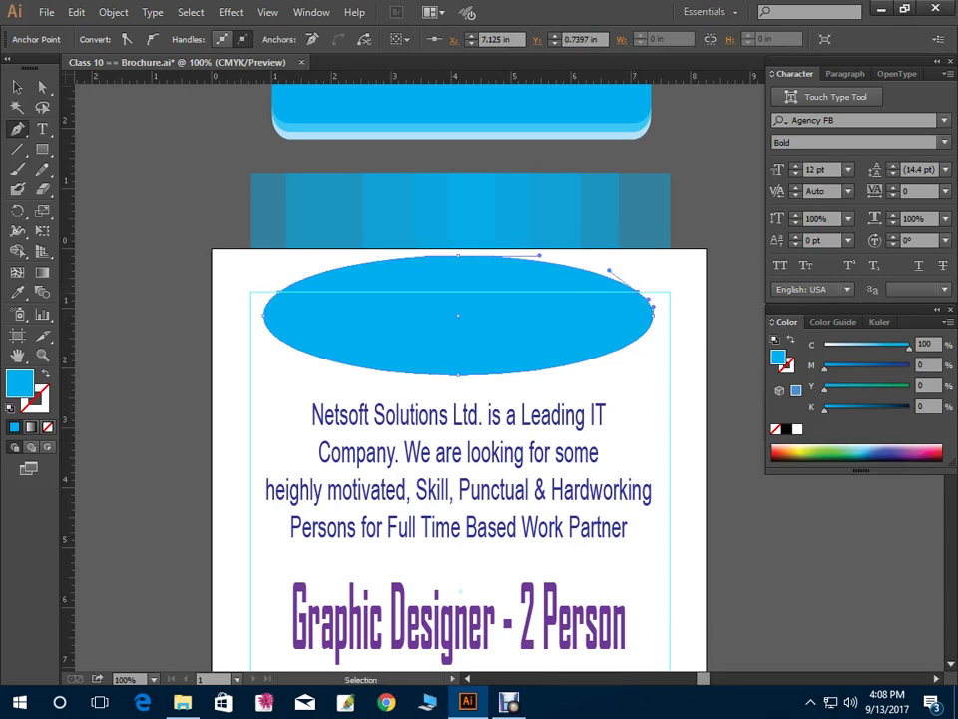
key("a")
left_click(472, 209)
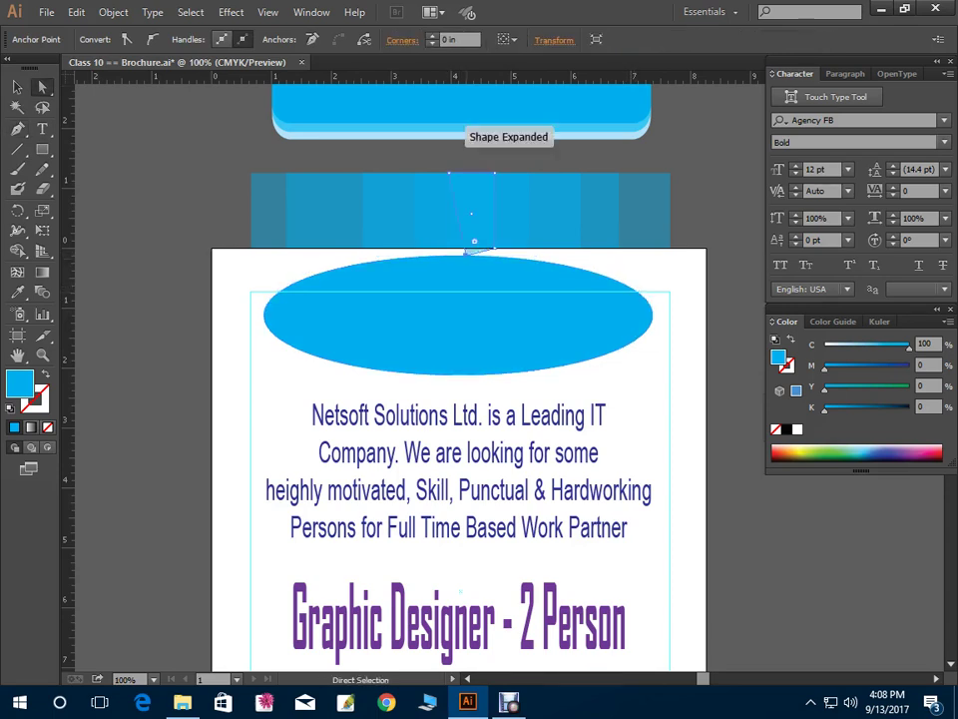
left_click(458, 257)
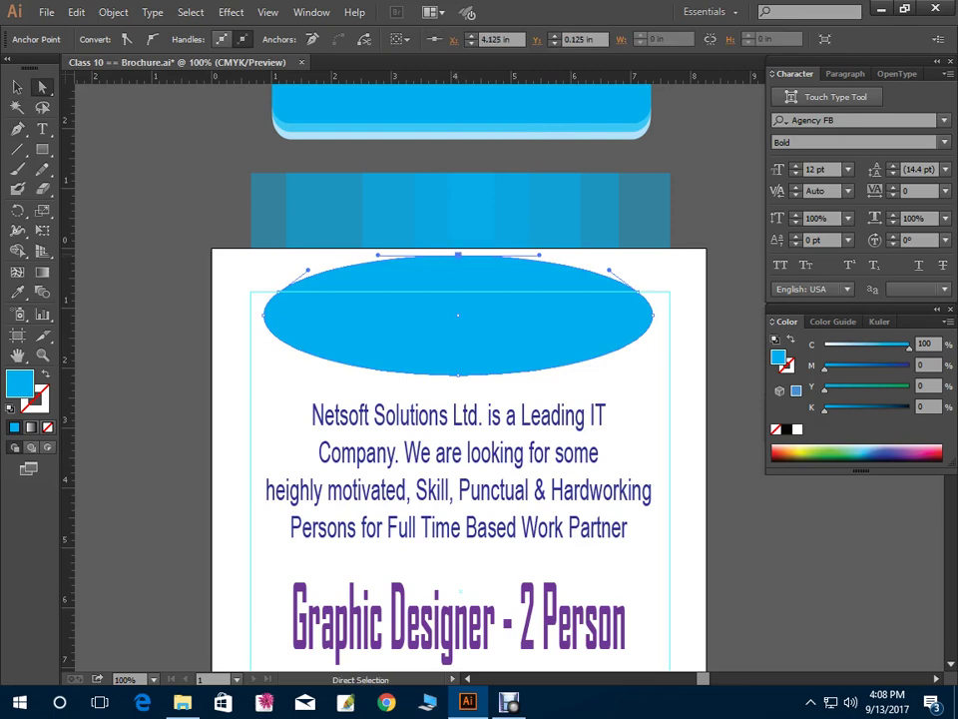
left_click_drag(458, 256, 458, 292)
Group the reshaped ellipse and reselect it as a whole object
right_click(315, 284)
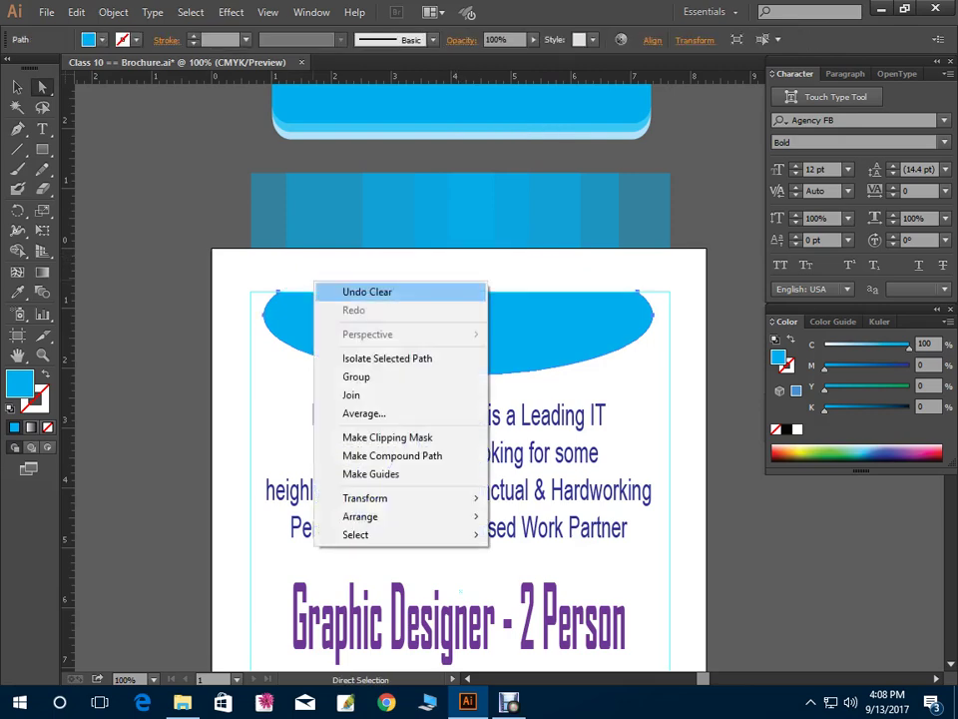
left_click(371, 377)
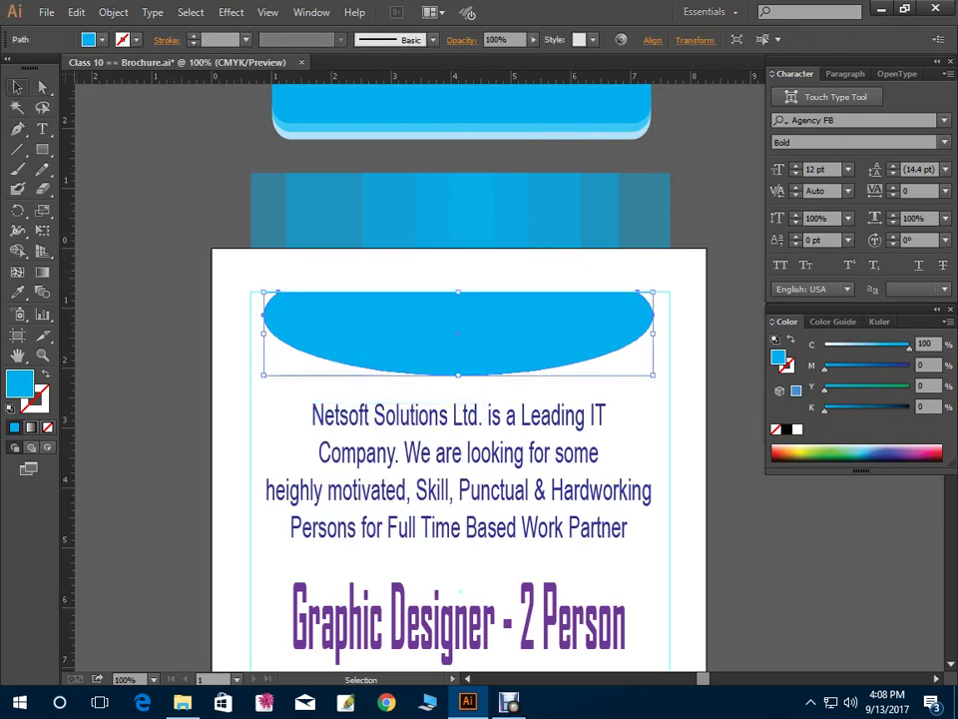
key("ctrl+shift+a")
left_click(348, 299)
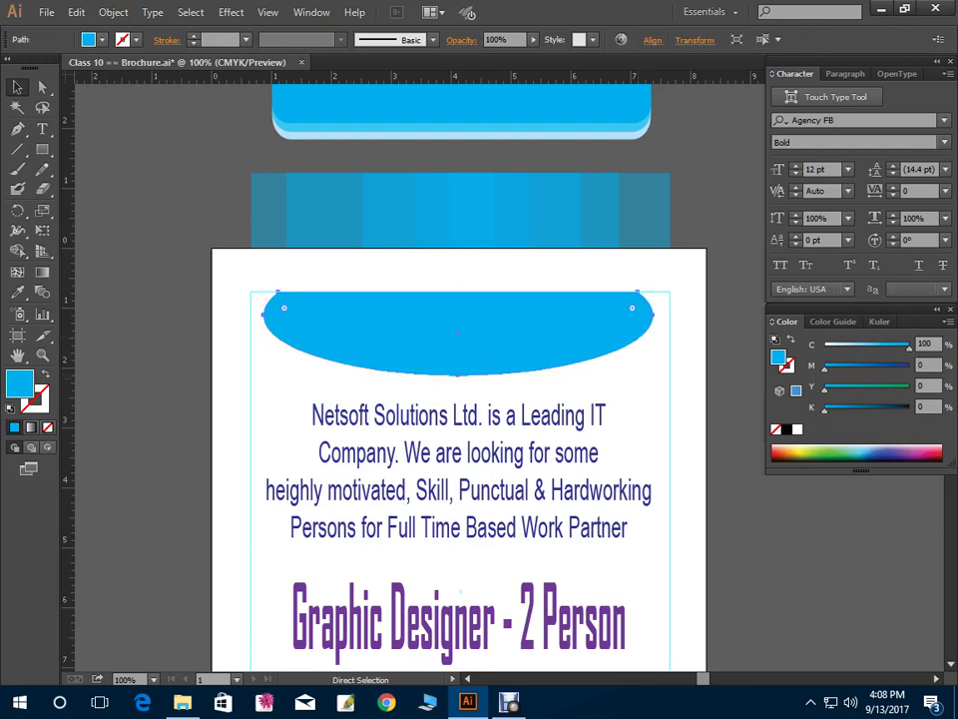
key("v")
key("ctrl+shift+a")
left_click(458, 334)
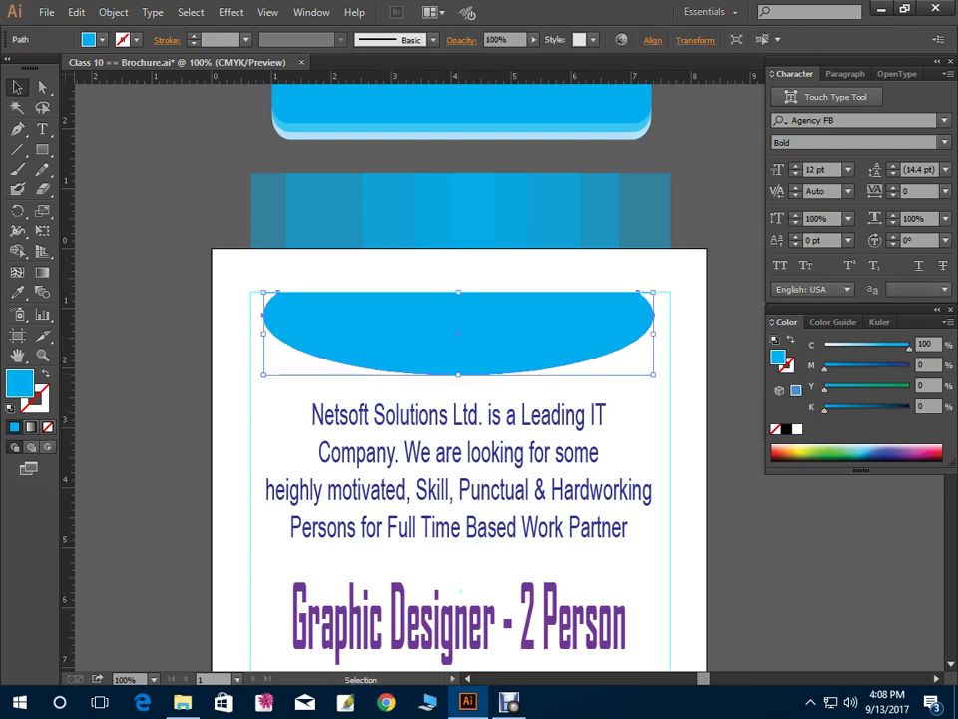
Place a slightly lower copy of the ellipse with a lighter 67% cyan fill
left_click_drag(458, 334, 458, 344)
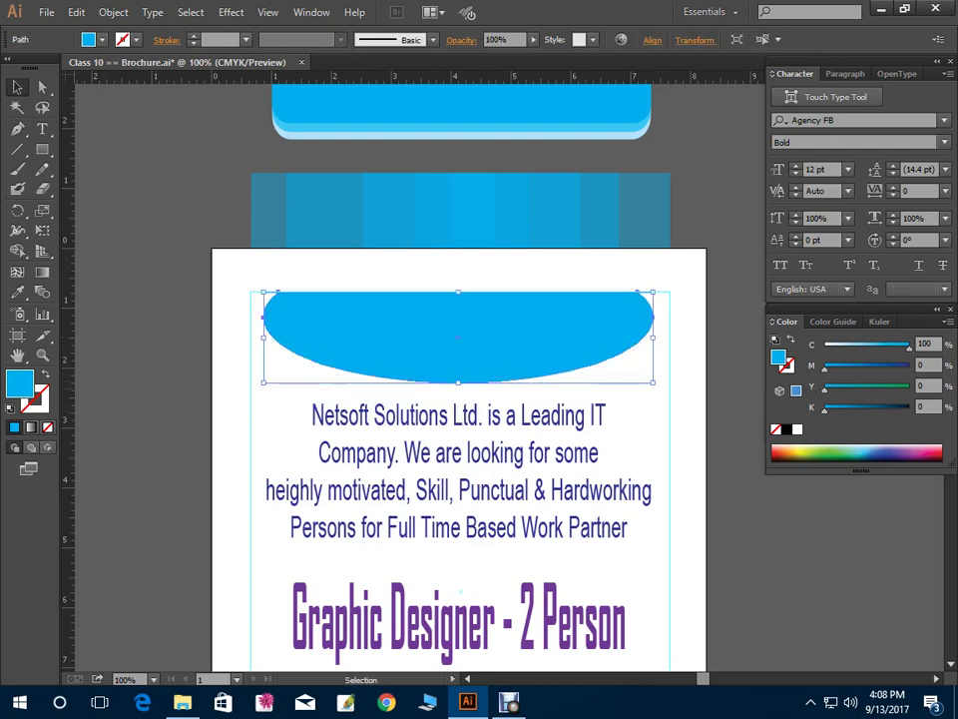
type("67")
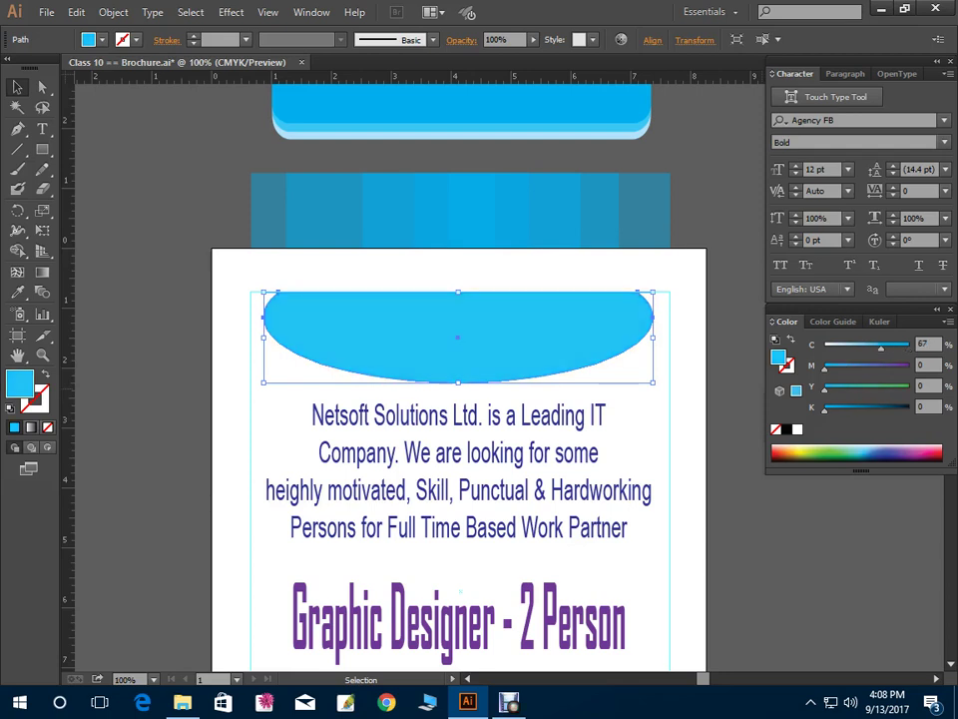
key("Return")
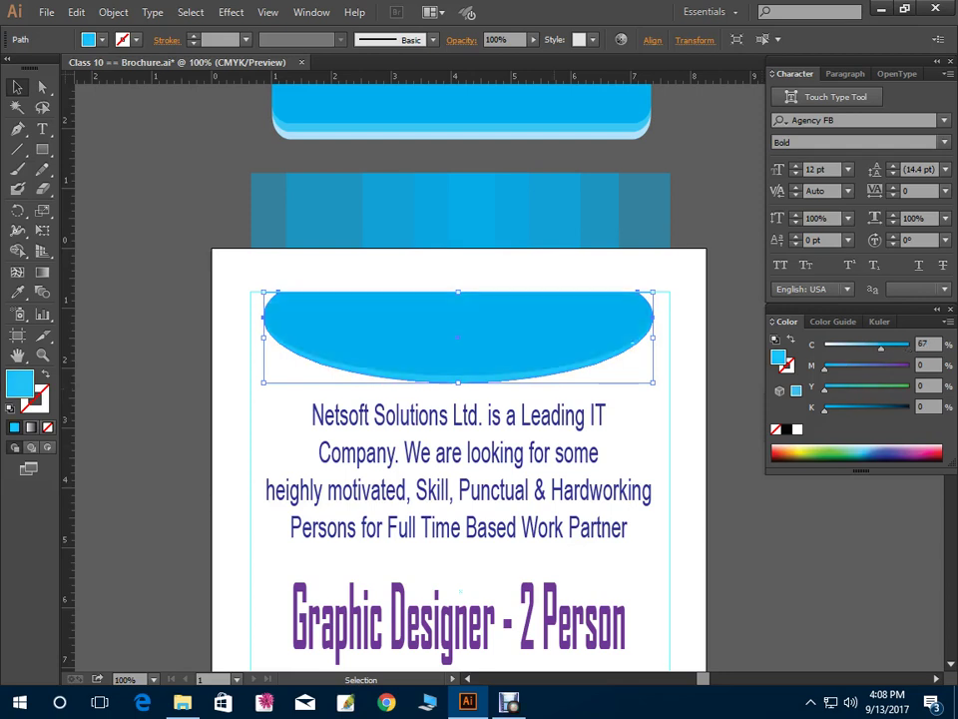
left_click_drag(411, 352, 511, 420)
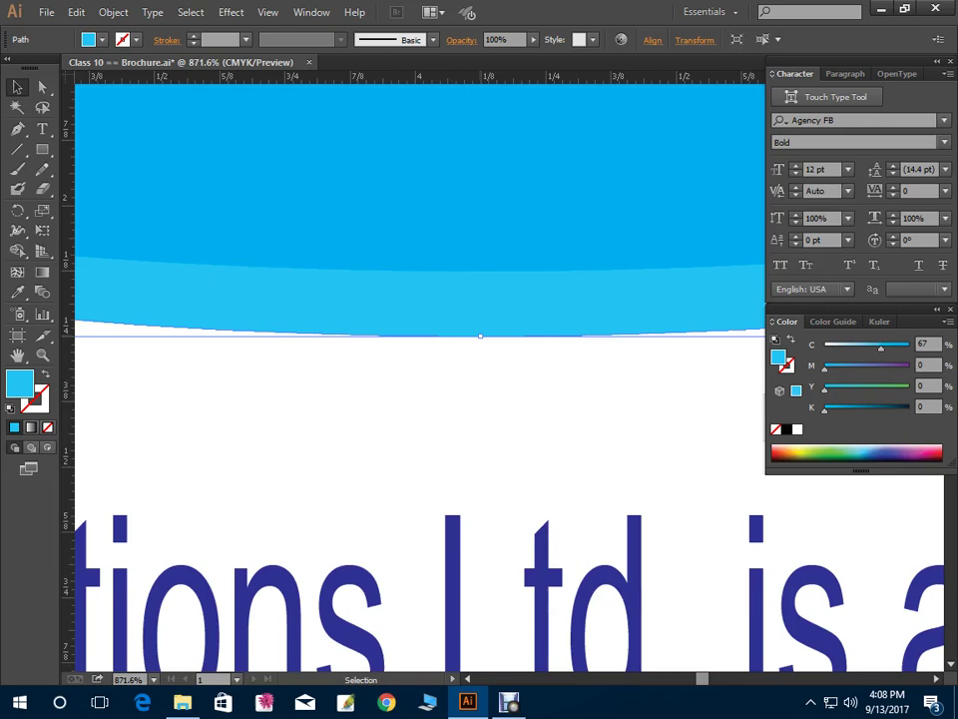
Turn off Smart Guides and Snap to Point in the View menu
left_click(267, 12)
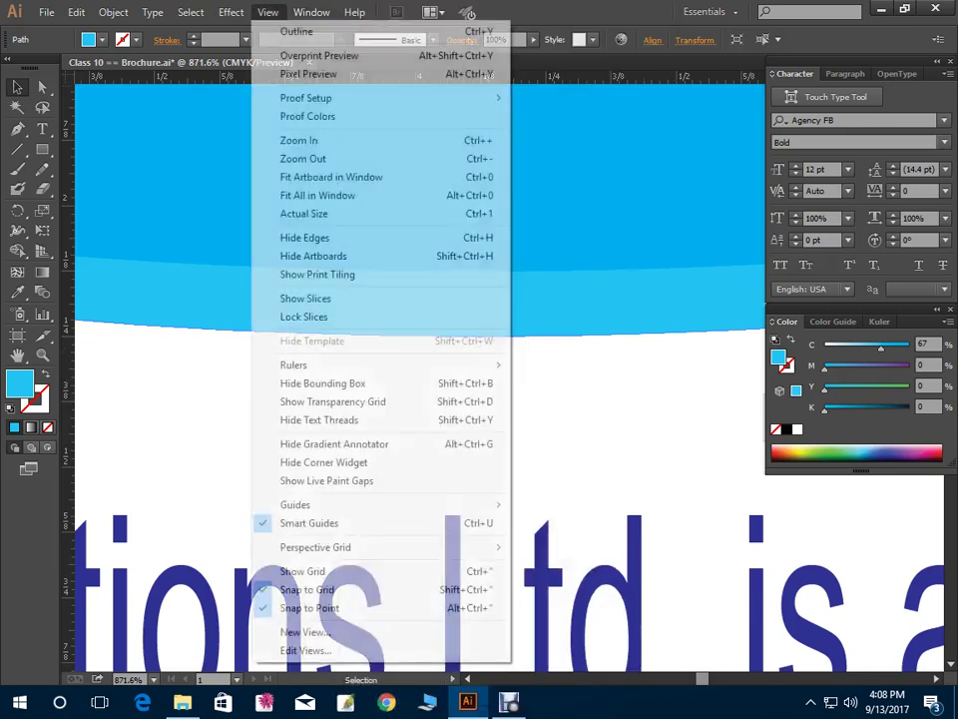
left_click(310, 523)
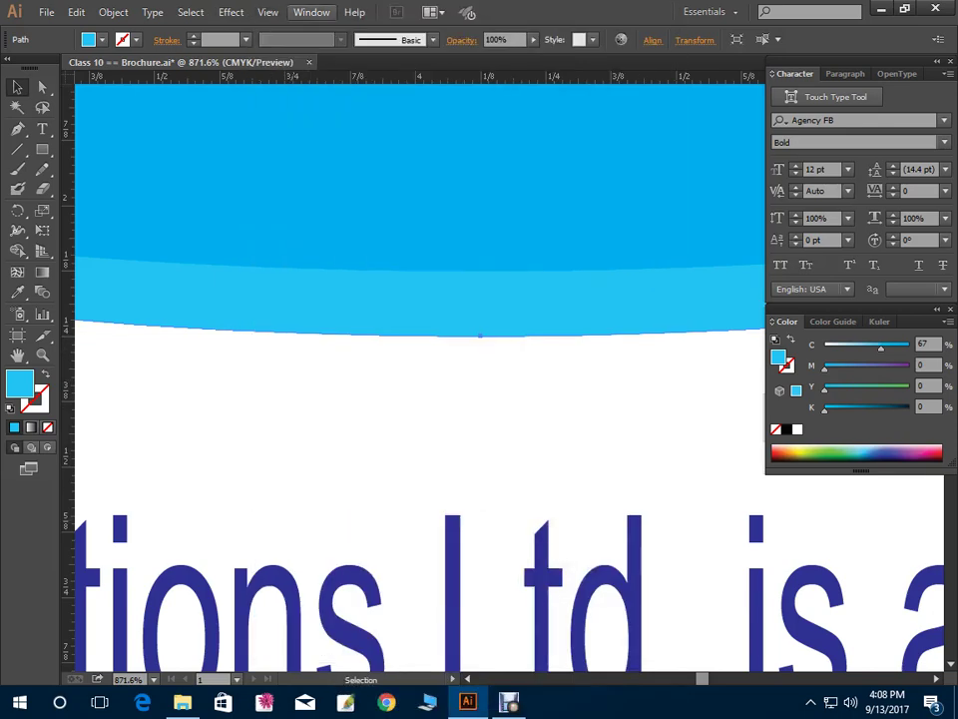
left_click(267, 12)
left_click(309, 607)
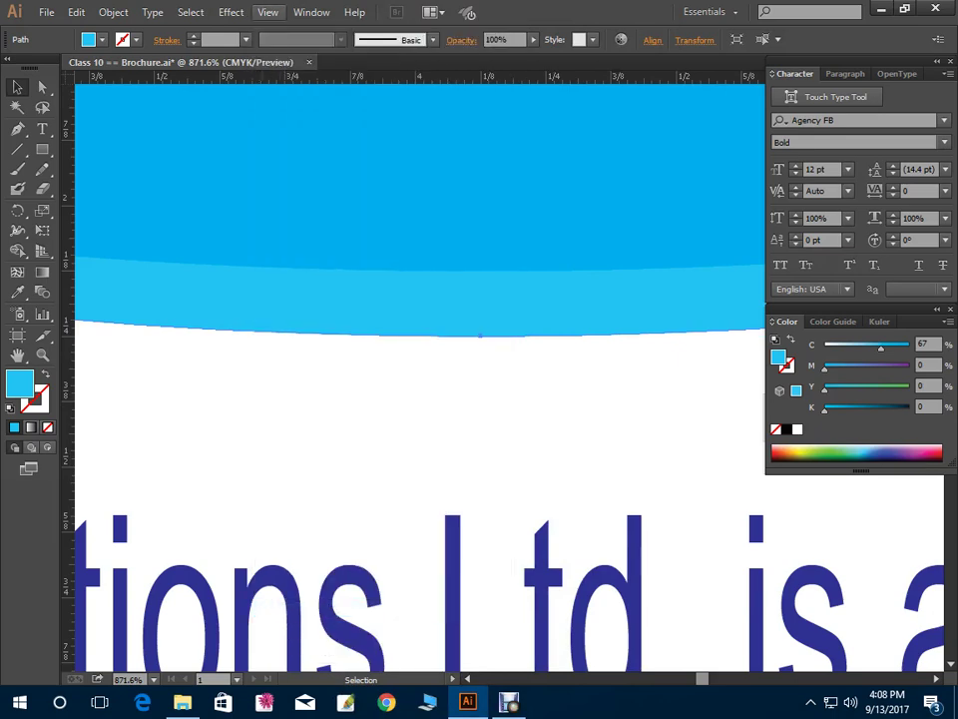
left_click(268, 12)
left_click(310, 607)
Paste a copy of the light-blue header shape in front and drag it below the header layers
key("Down")
key("ctrl+shift+a")
key("a")
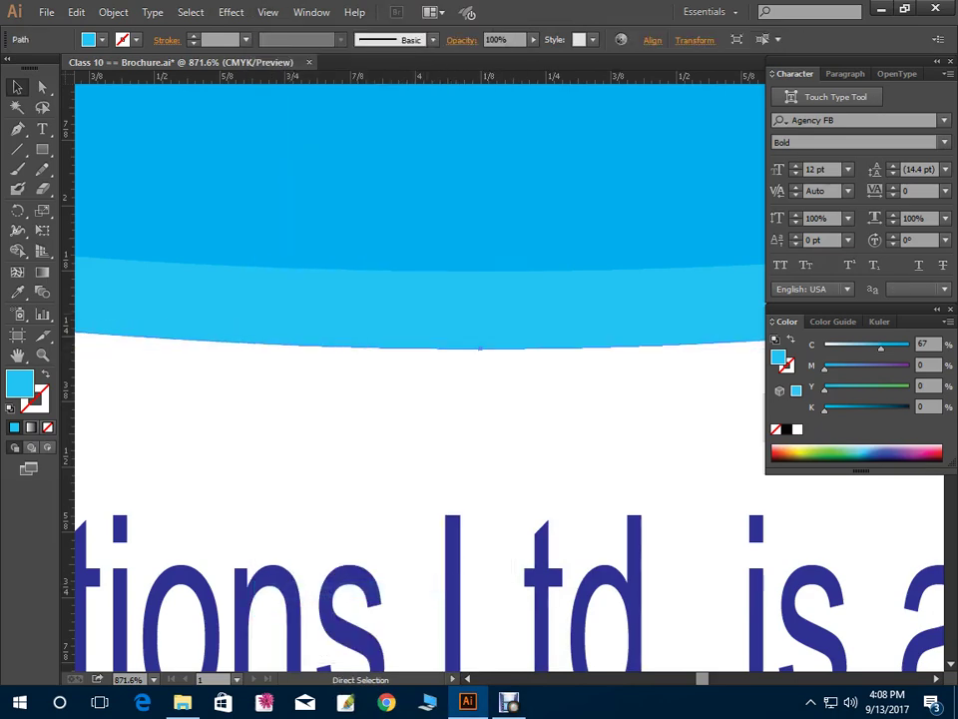
key("ctrl+shift+a")
key("ctrl+z")
key("ctrl+shift+bracketright")
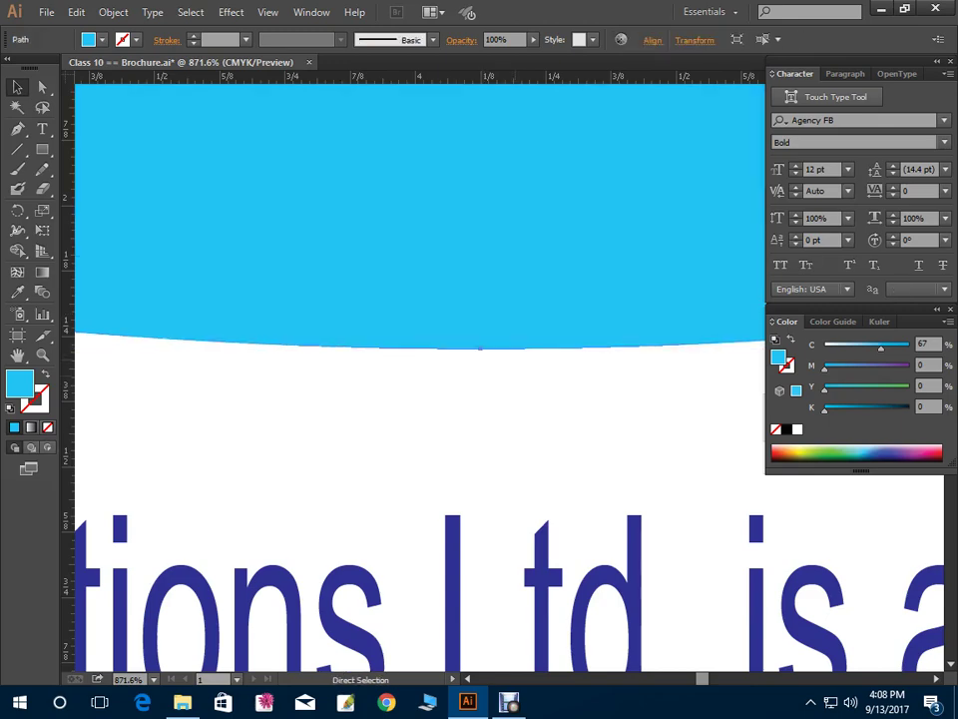
left_click_drag(480, 348, 481, 414)
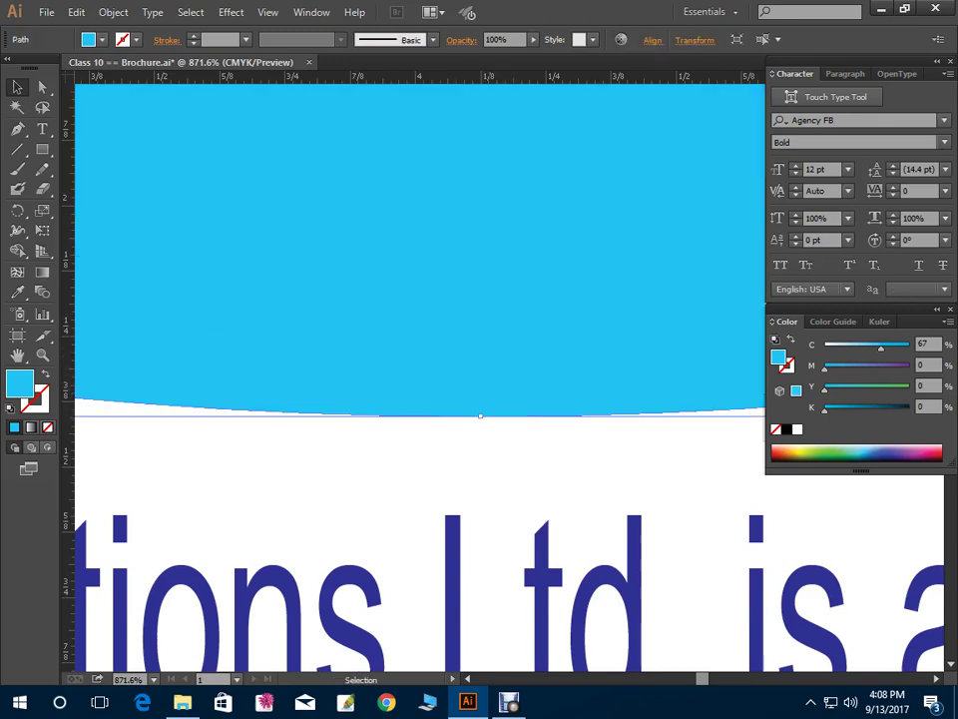
Lighten the new bottom band to 34% cyan and zoom out to the whole brochure
key("ctrl+shift+p")
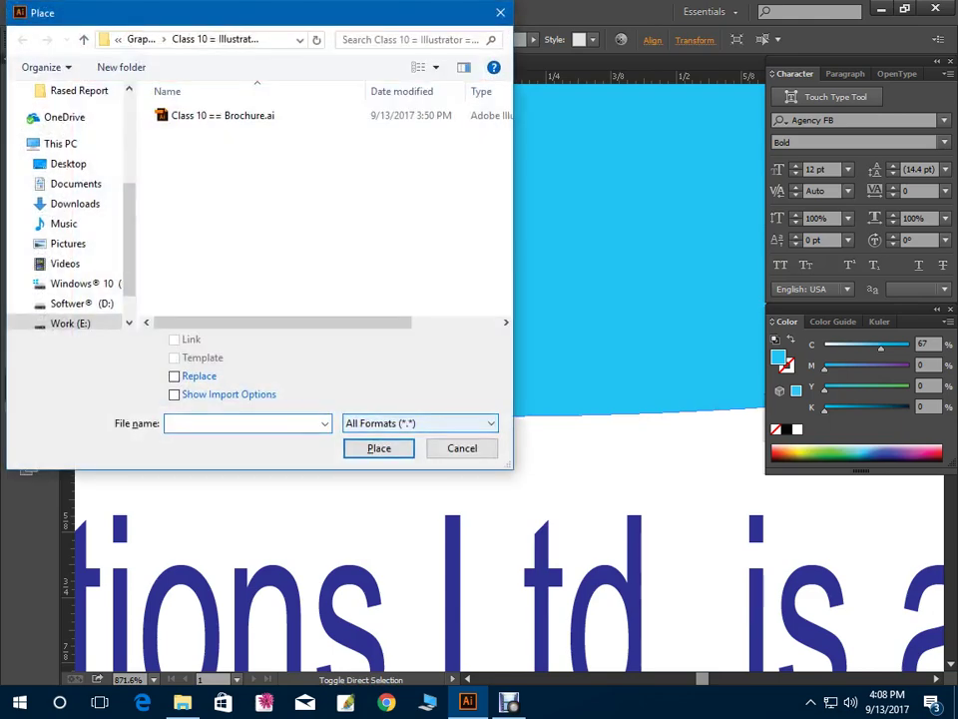
key("Escape")
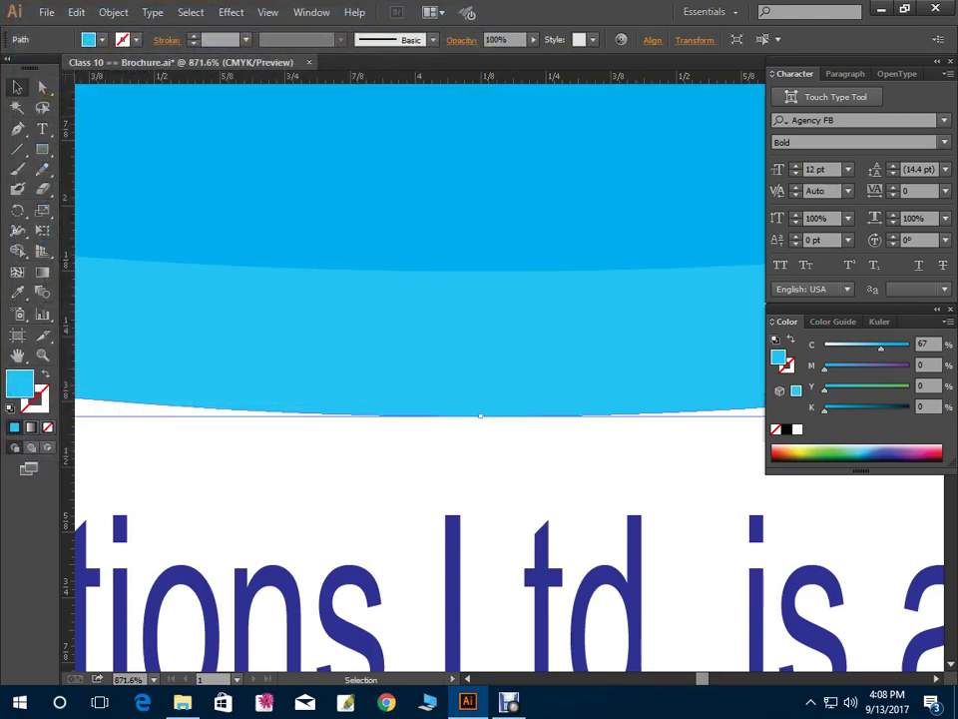
left_click_drag(881, 349, 853, 349)
key("ctrl+1")
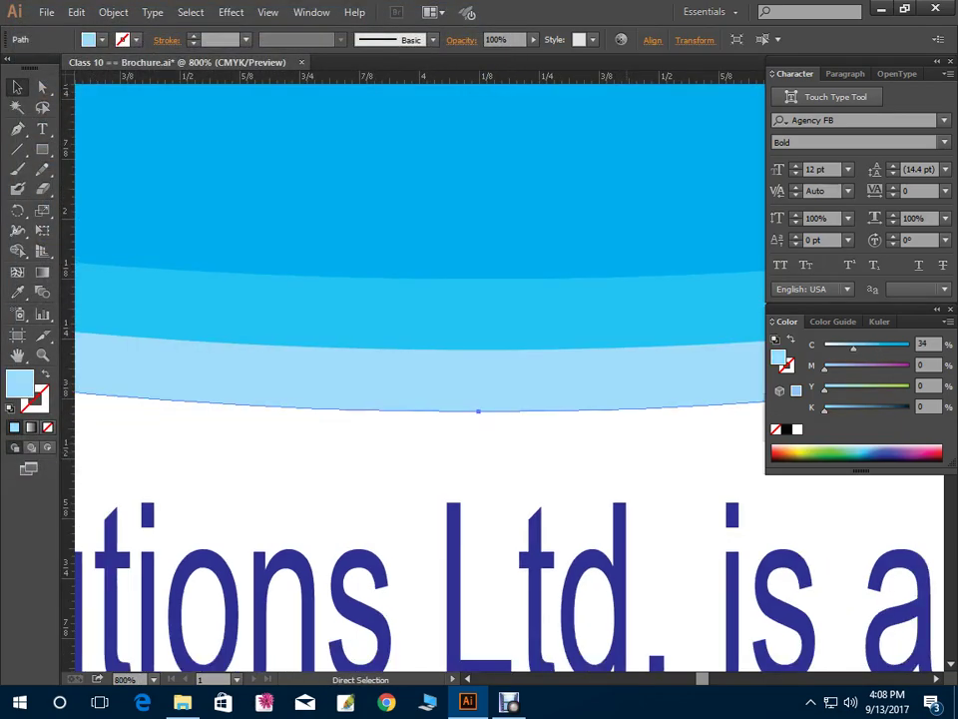
Bring the CARRIER OPPORTUNITY heading in front of the header shapes
key("ctrl+shift+a")
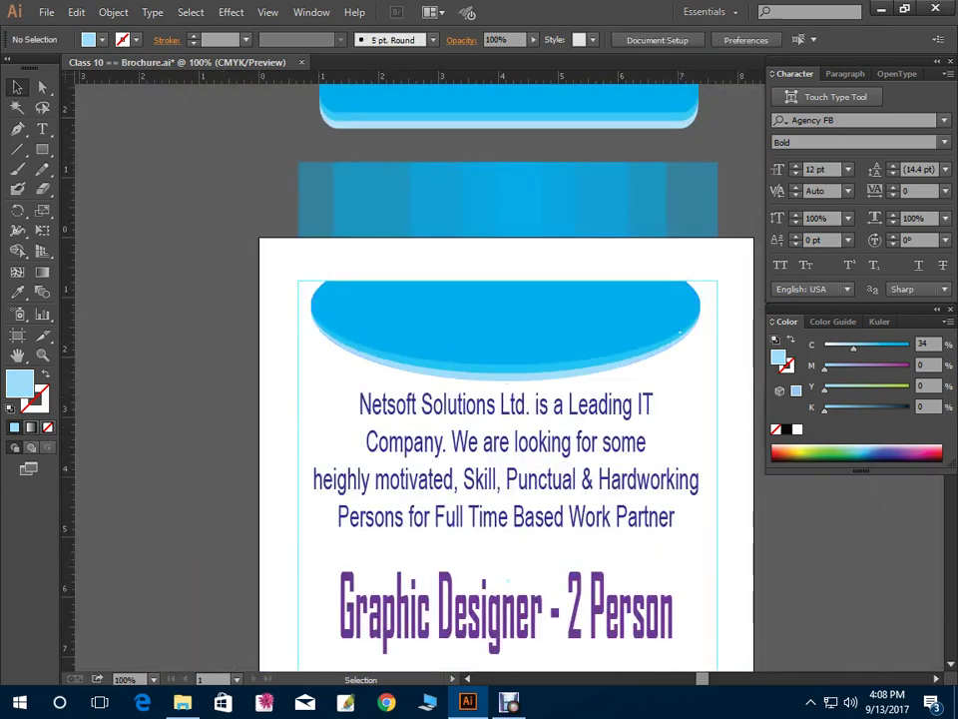
key("a")
left_click(505, 290)
key("v")
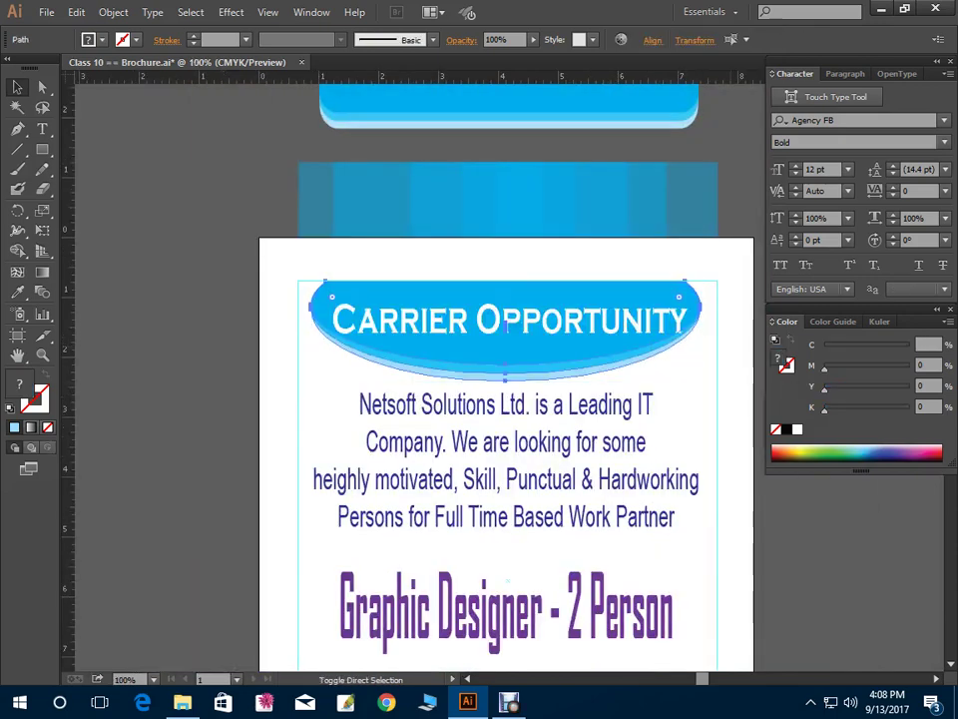
key("ctrl+shift+a")
key("ctrl+minus")
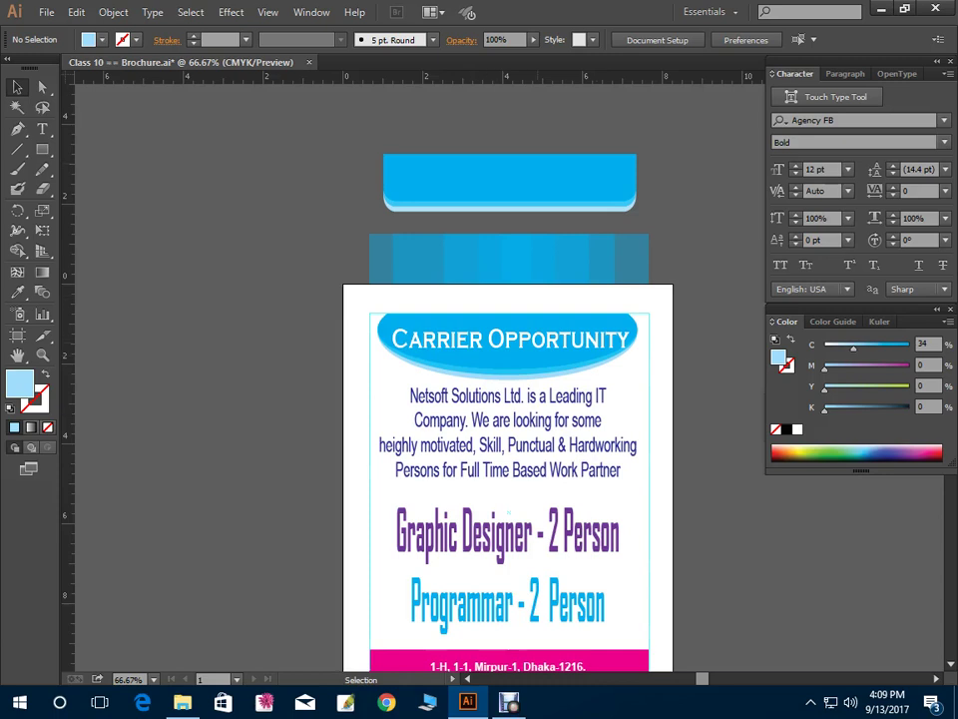
Put the netsoftbd logo in place of the Programmar line and undo the stray heading edits
left_click(507, 358)
key("ctrl+z")
key("ctrl+z")
key("ctrl+z")
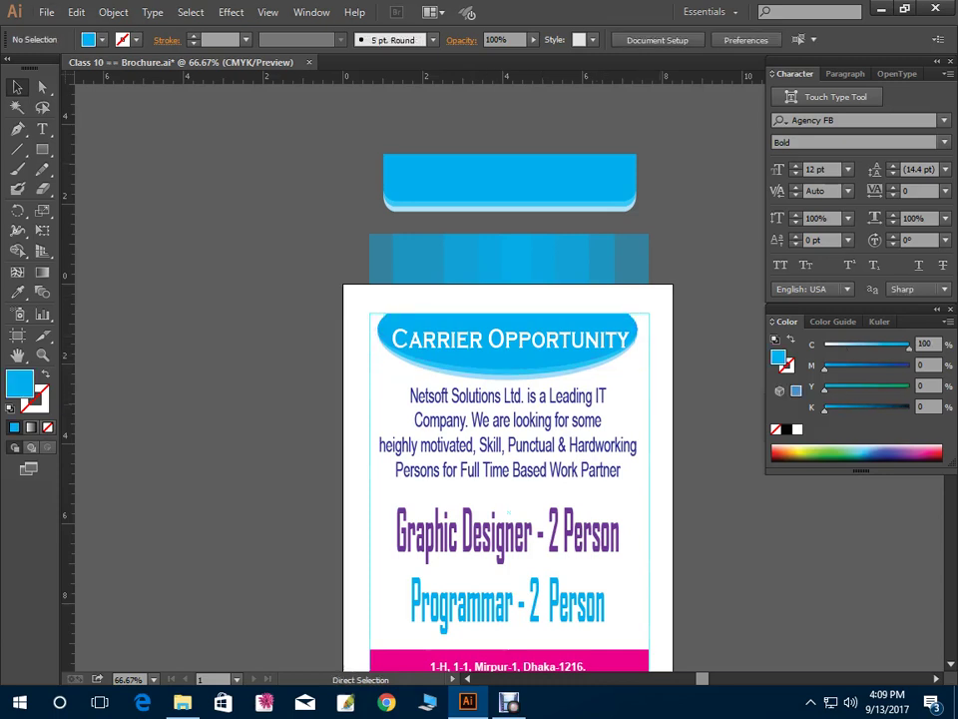
key("v")
key("ctrl+z")
key("ctrl+z")
key("ctrl+z")
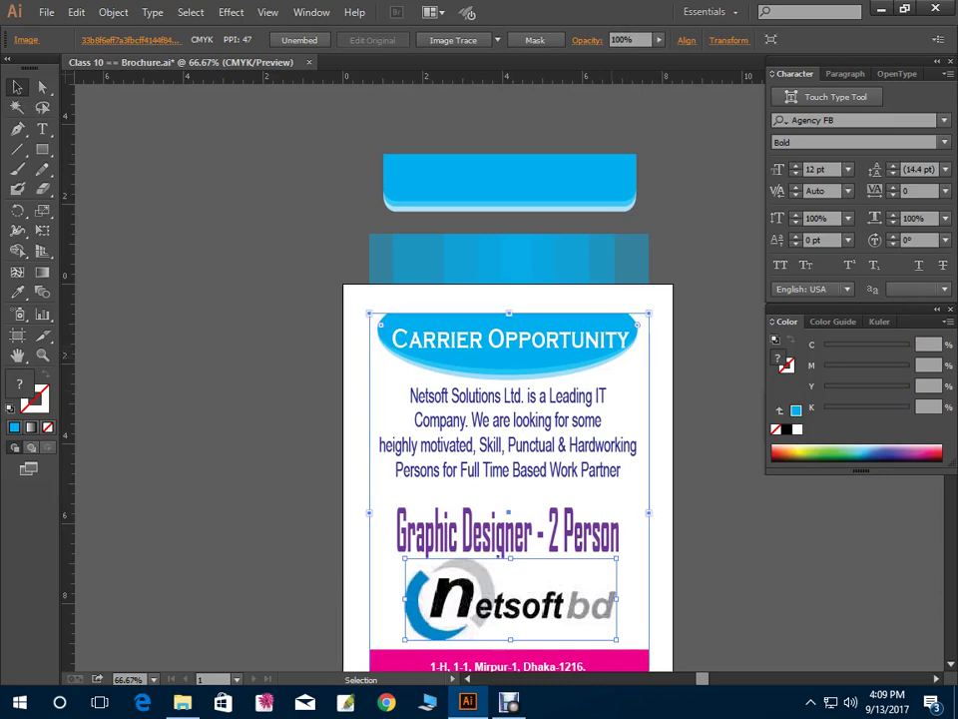
key("ctrl+z")
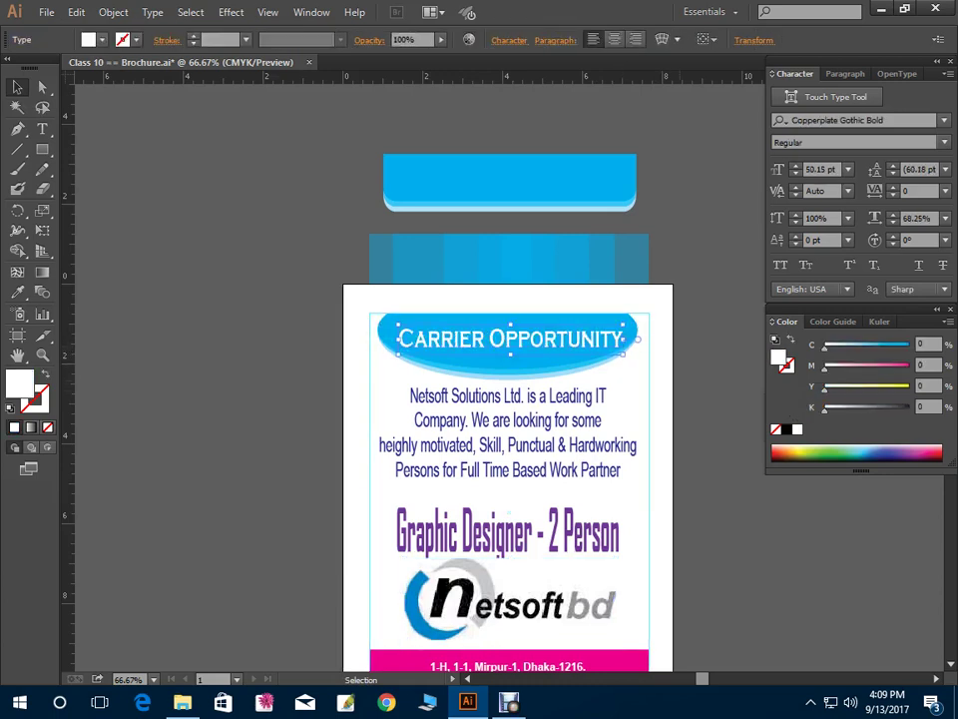
key("ctrl+z")
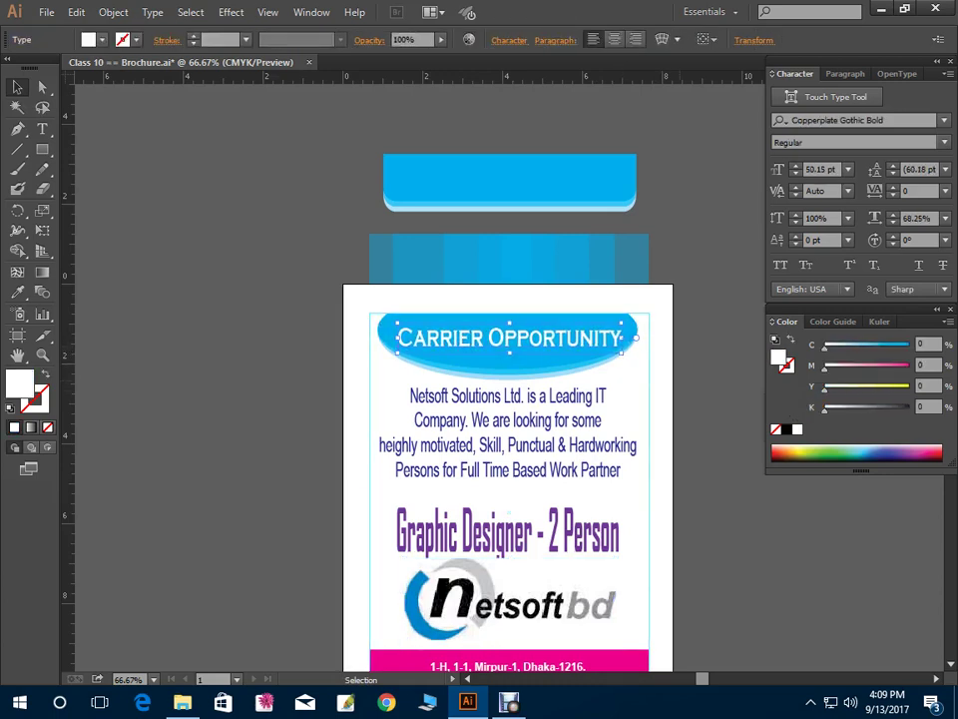
key("ctrl+shift+a")
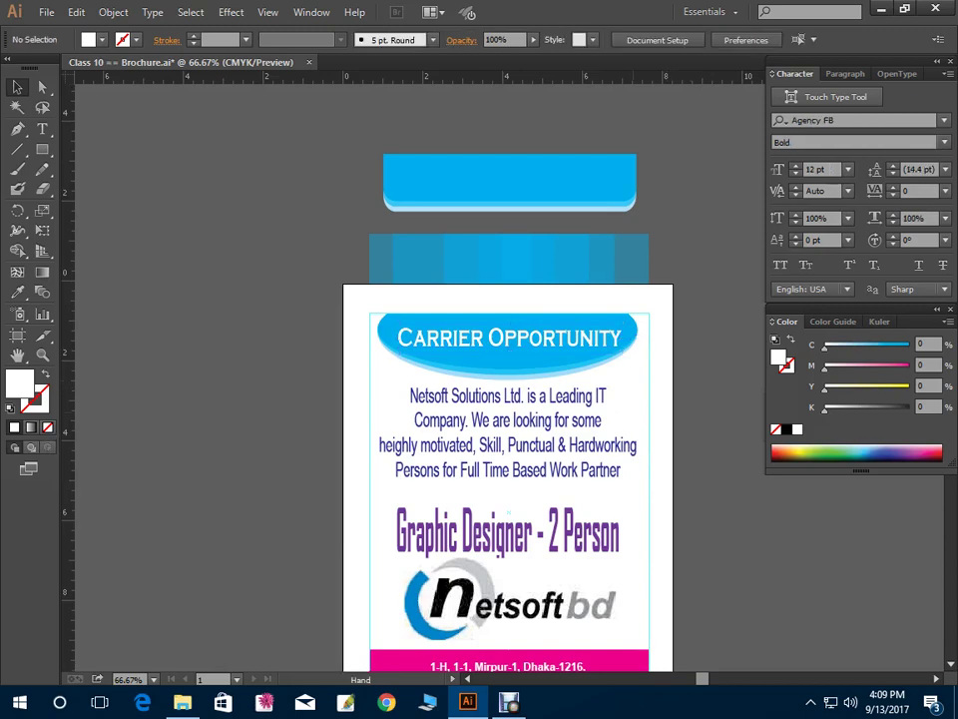
scroll(429, 419, "down", 4)
scroll(429, 419, "right", 4)
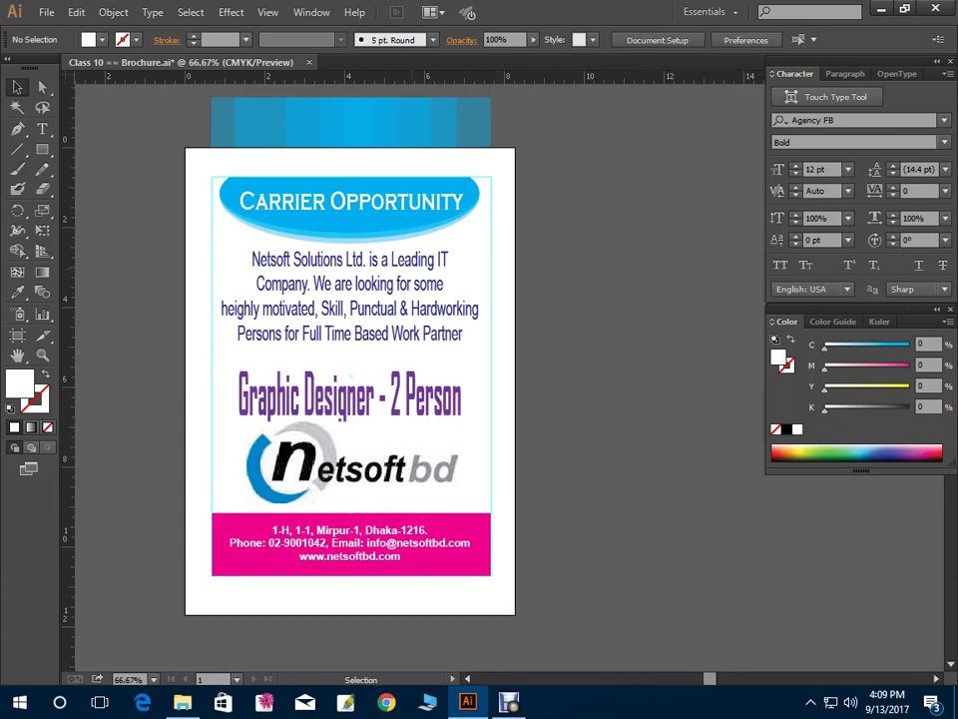
Move the blue banner oval off the artboard to the right
left_click(199, 450)
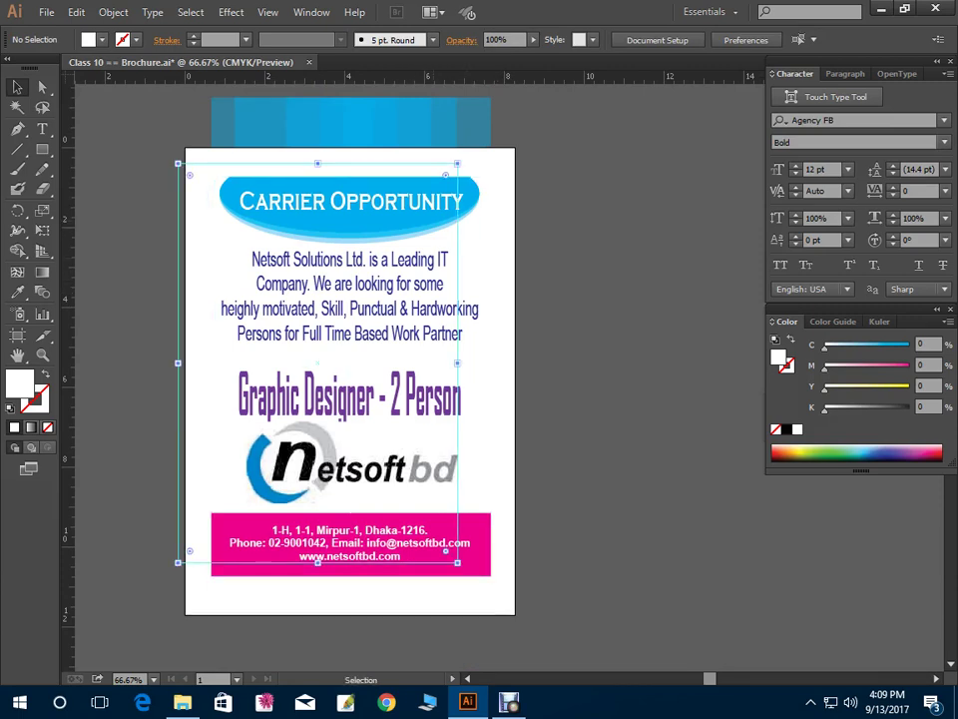
left_click(349, 459)
key("ctrl+shift+a")
left_click_drag(454, 215, 787, 215)
key("ctrl+shift+a")
Zoom in to 150% on the top of the page and hide the side panels
key("ctrl+plus")
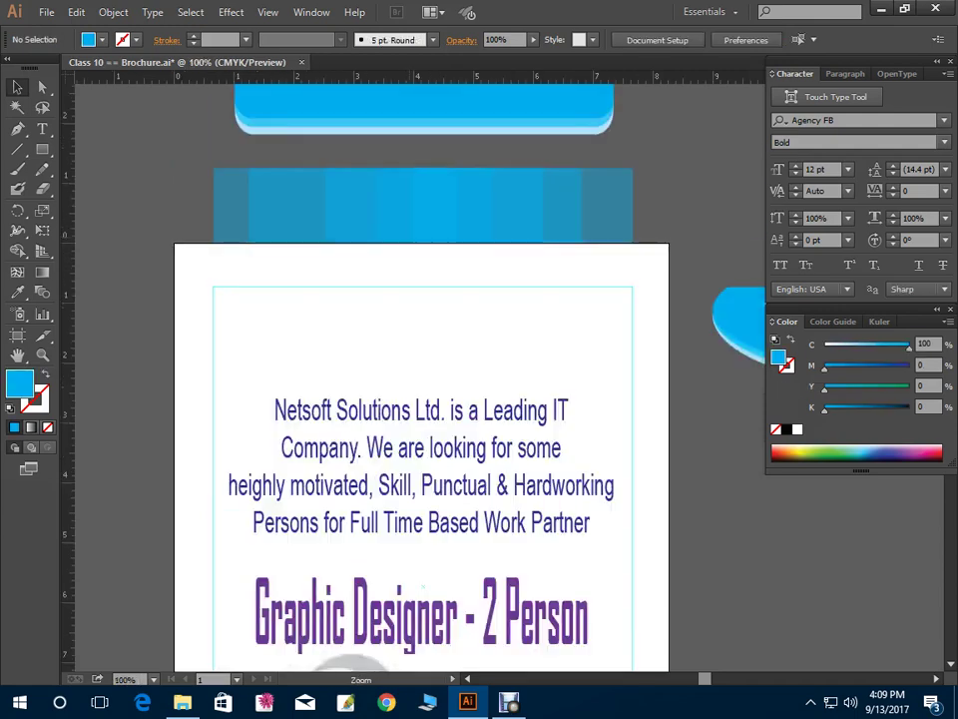
left_click_drag(425, 588, 374, 524)
scroll(376, 523, "down", 1)
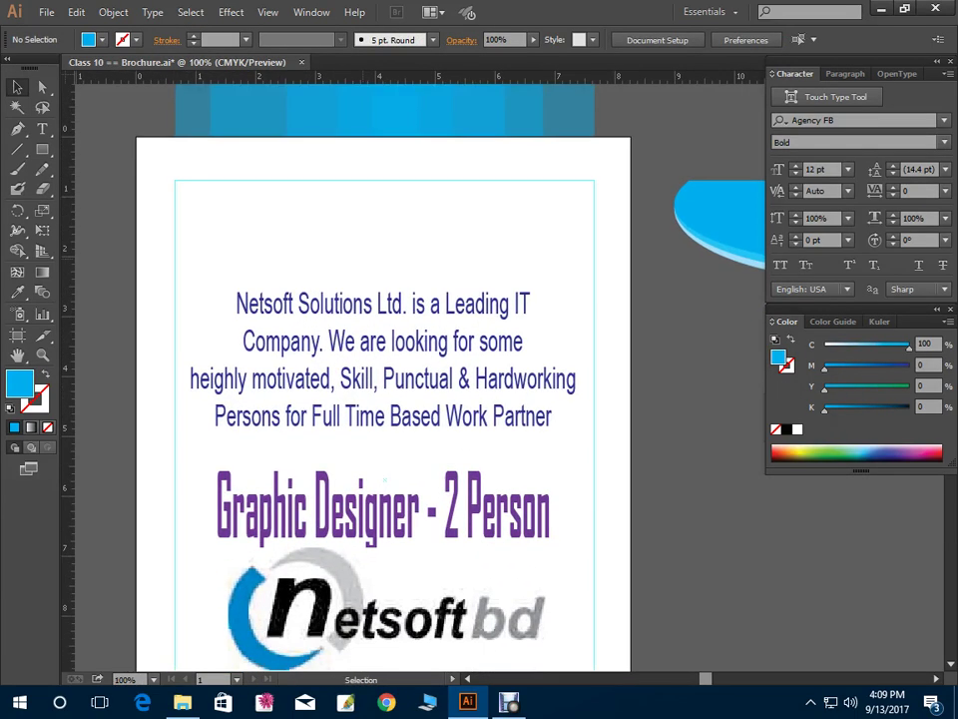
key("ctrl+plus")
key("shift+Tab")
scroll(440, 399, "down", 1)
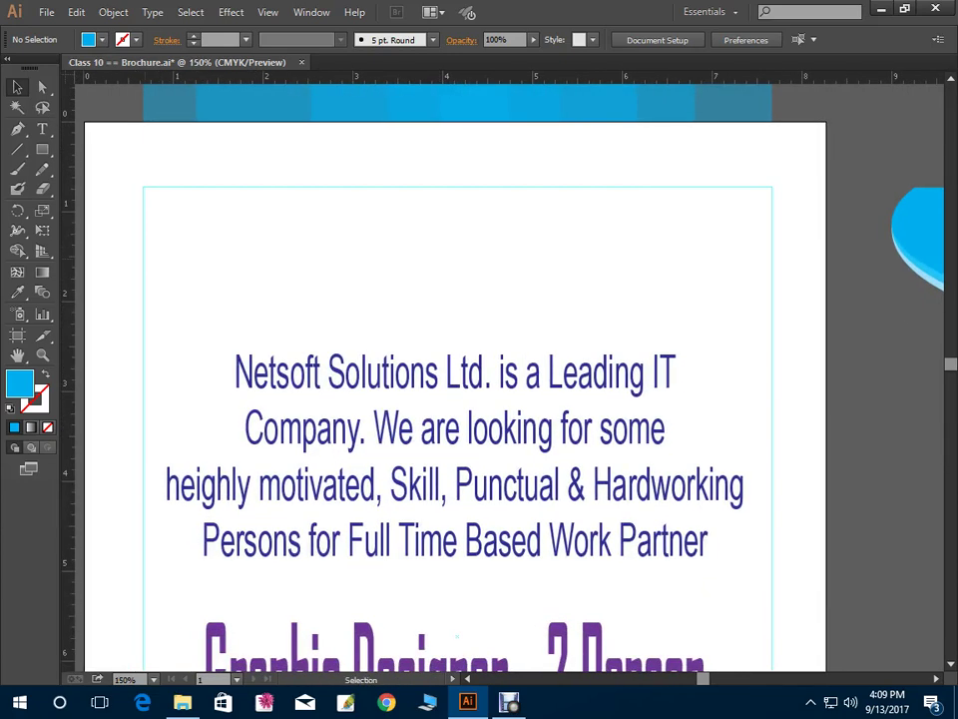
Start a pen path at the margin's top-left corner with a short downward segment
key("p")
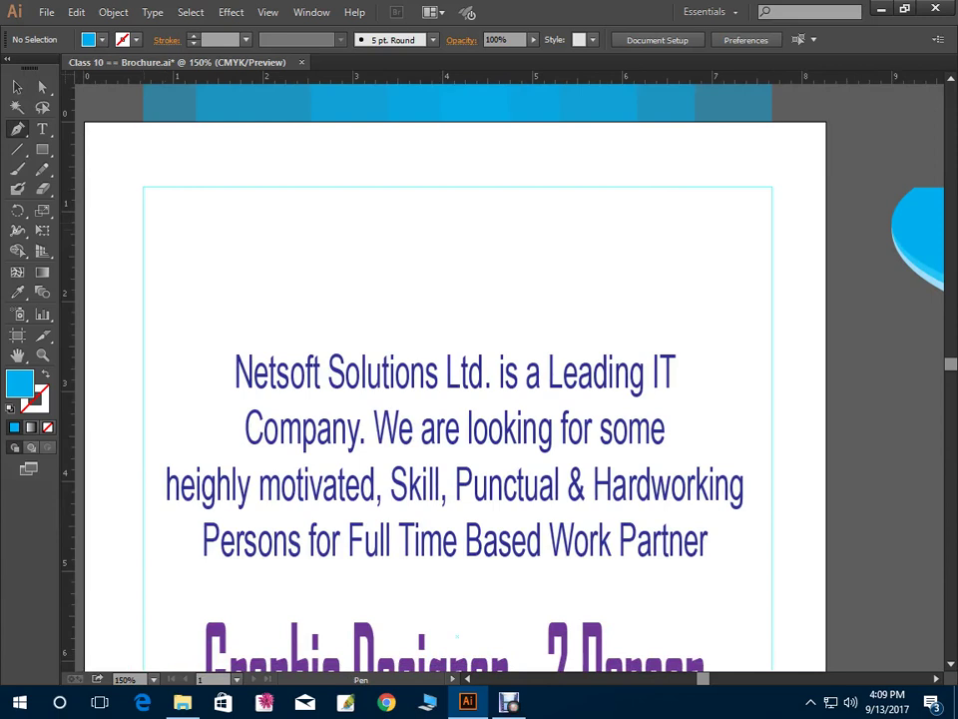
left_click(140, 186)
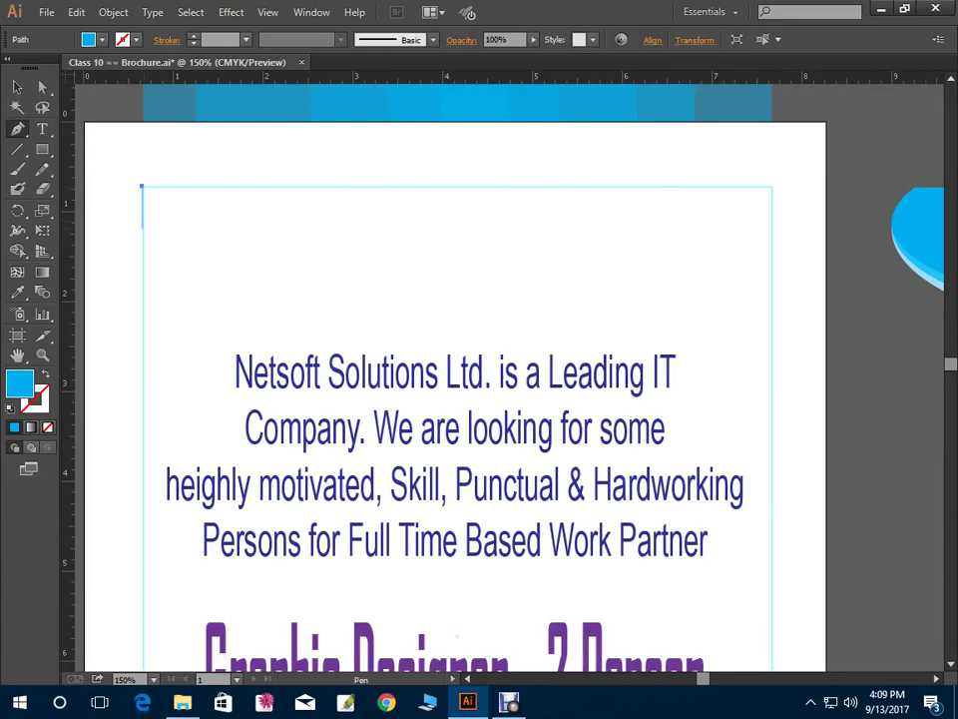
left_click(141, 229)
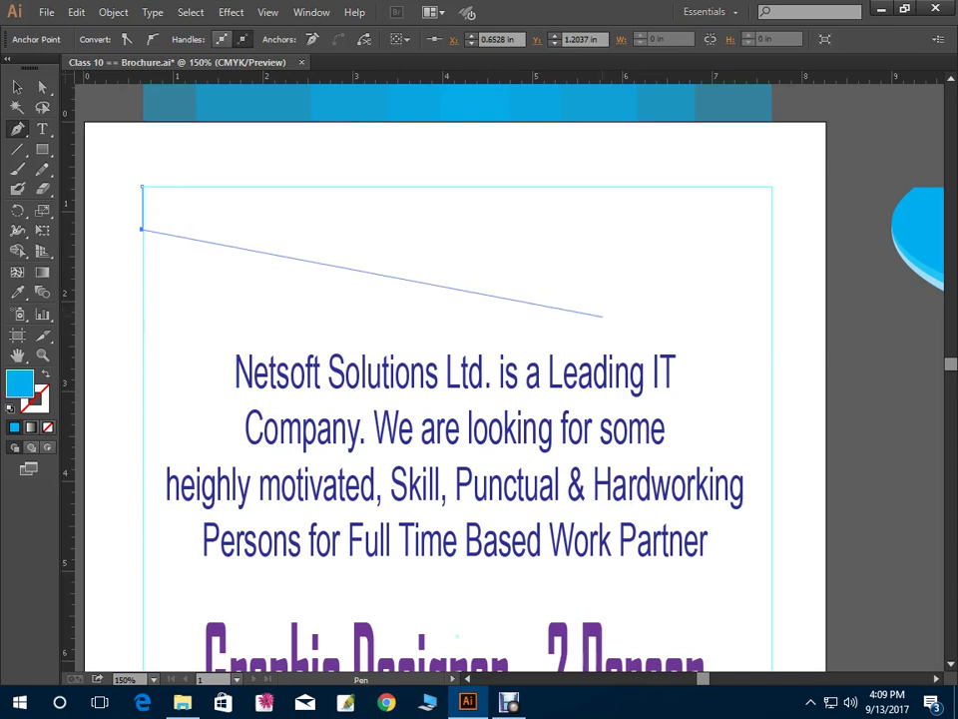
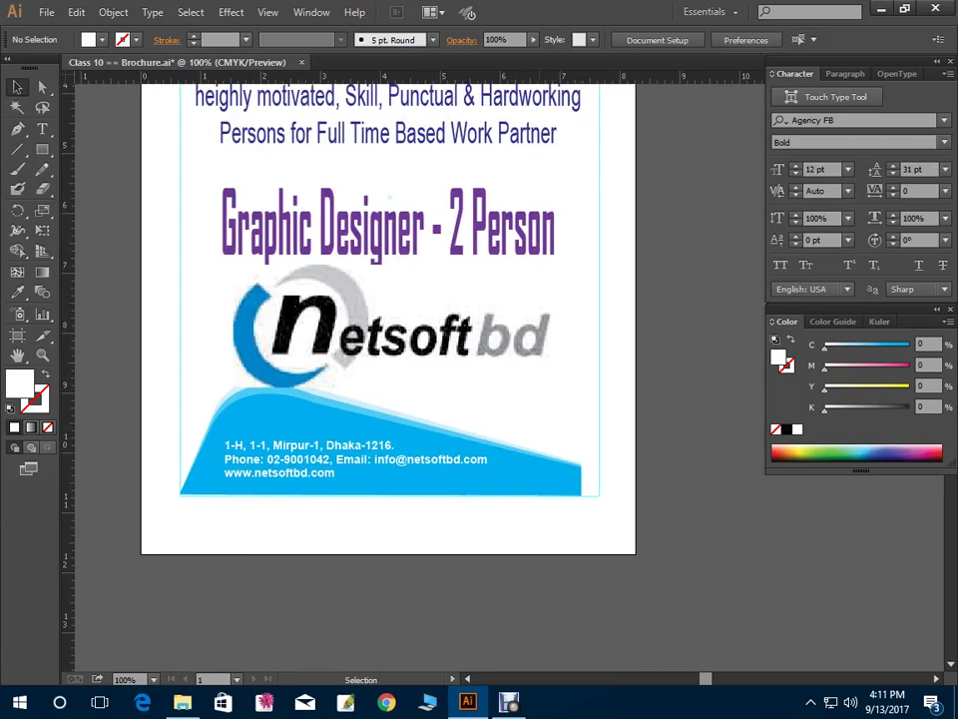
Nudge the blue swoosh right, then shrink the netsoft logo and move it toward the lower right
left_click(240, 429)
left_click_drag(240, 430, 258, 429)
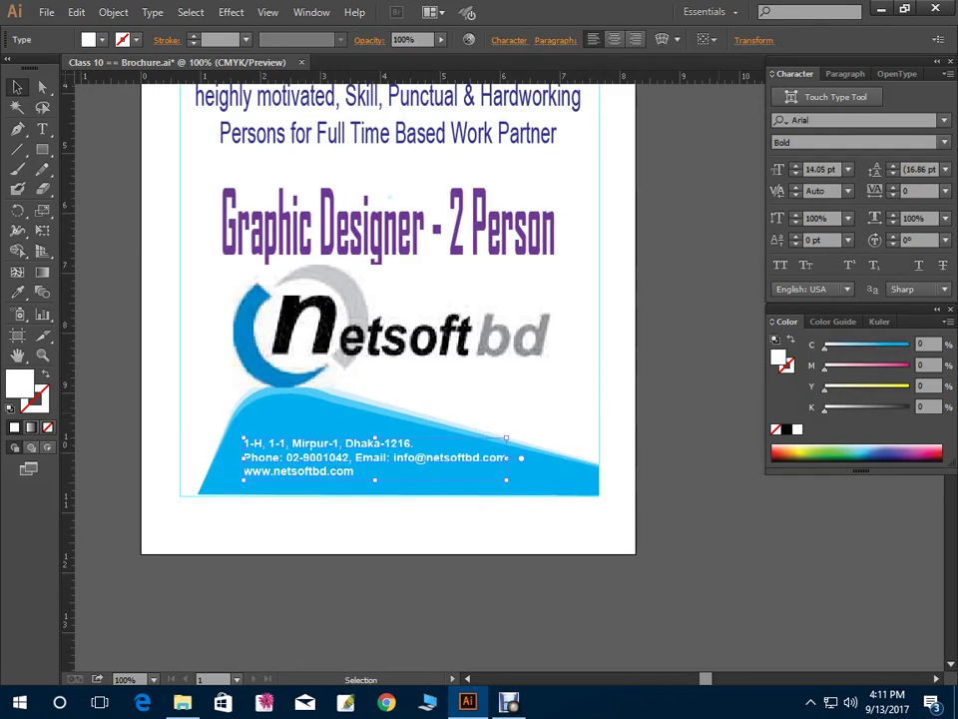
left_click(391, 325)
left_click_drag(551, 387, 528, 363)
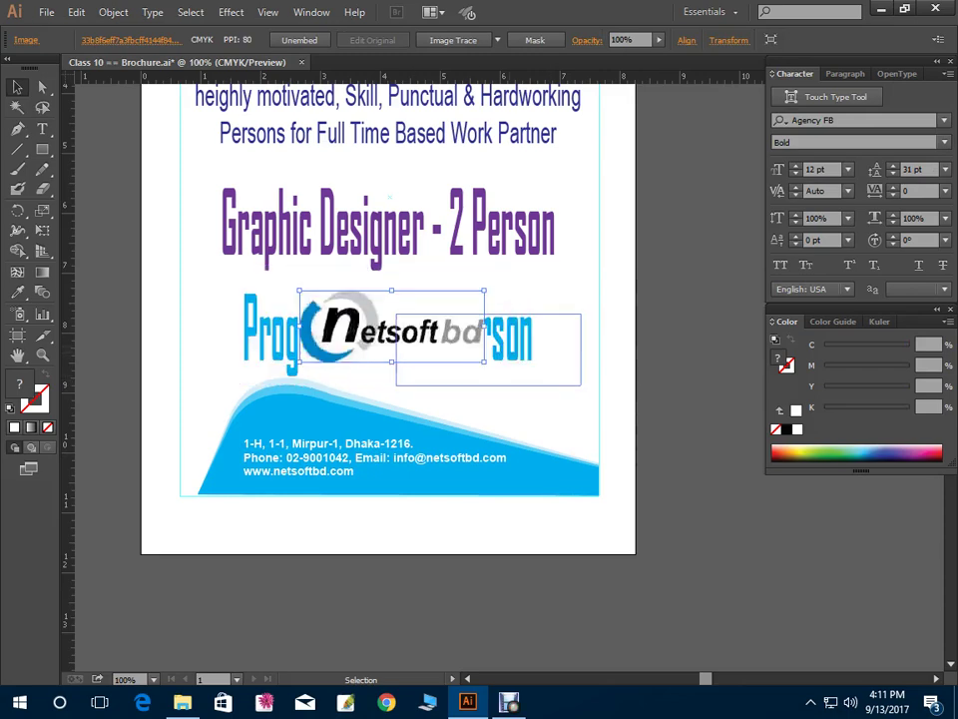
left_click_drag(413, 328, 488, 364)
Scale down the job-title text group and move it up and to the left
left_click(349, 229)
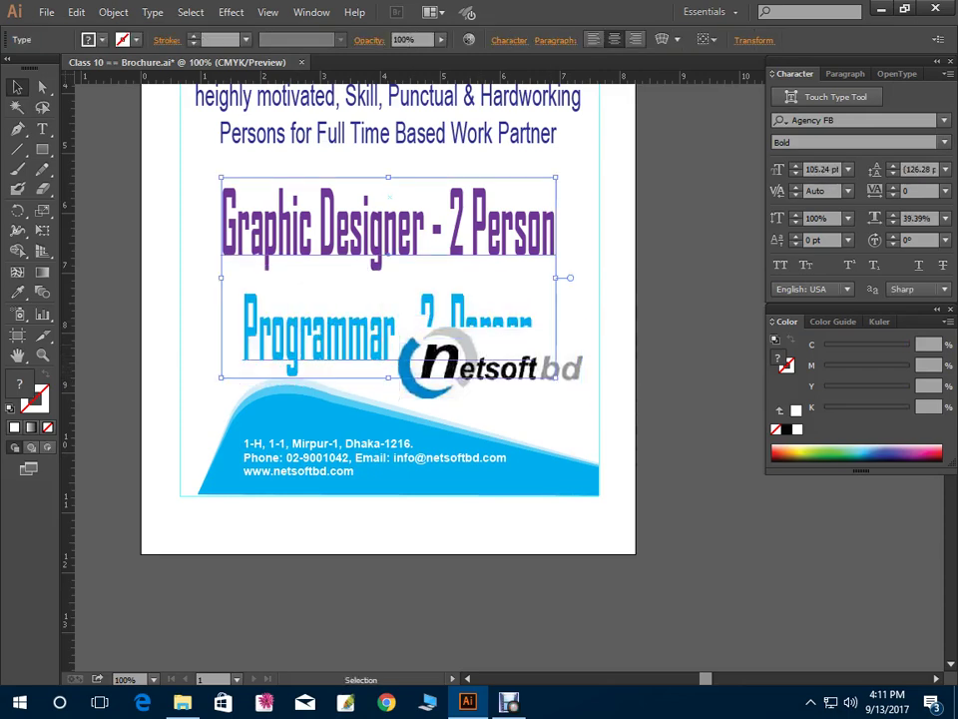
left_click_drag(555, 378, 493, 340)
left_click_drag(379, 229, 308, 205)
left_click_drag(440, 188, 480, 199)
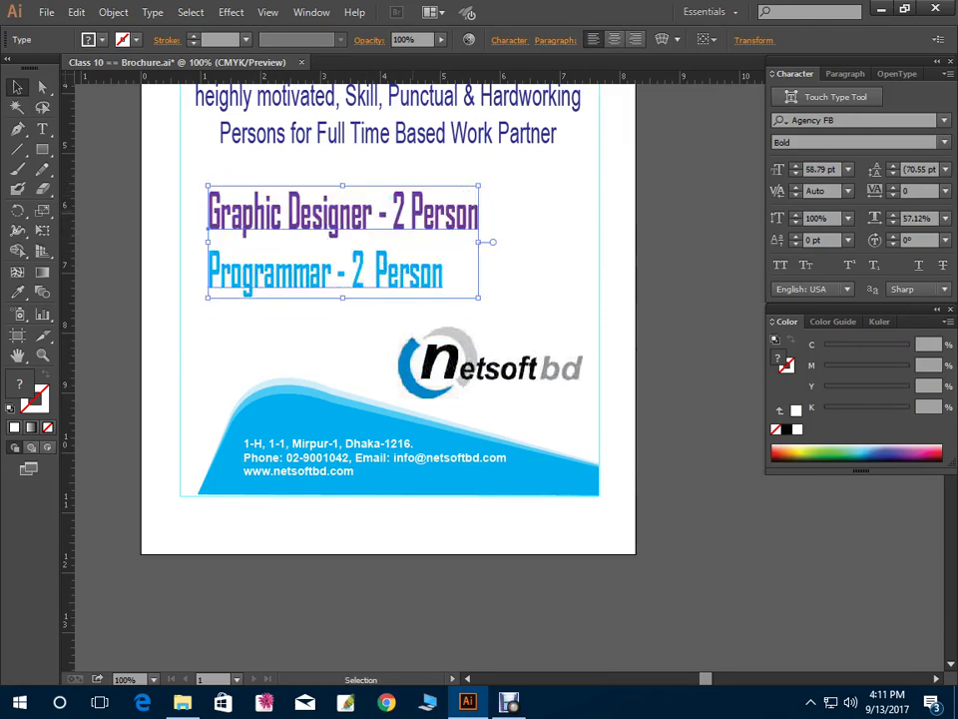
Shrink the intro paragraph and move it down slightly
key("ctrl+minus")
key("ctrl+minus")
key("ctrl+plus")
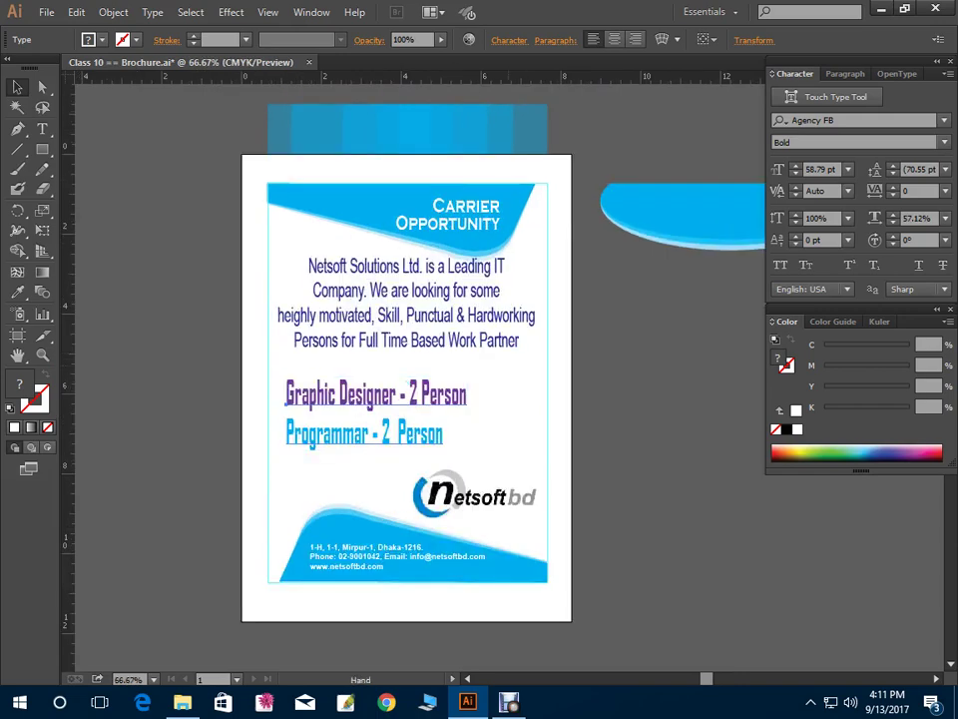
key("ctrl+shift+a")
left_click(336, 265)
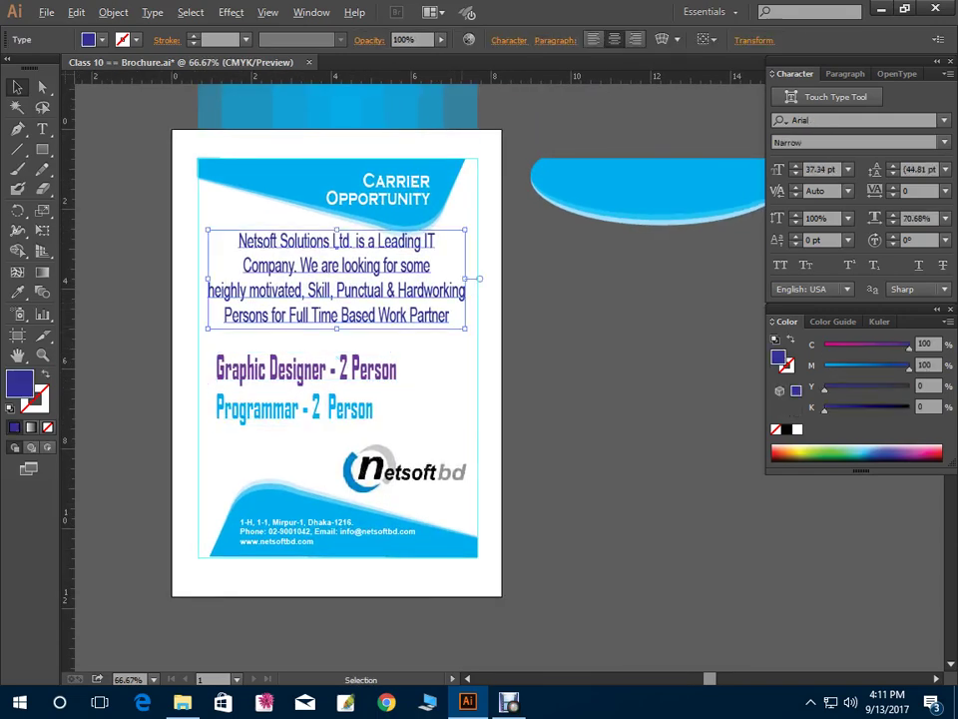
left_click_drag(206, 229, 225, 250)
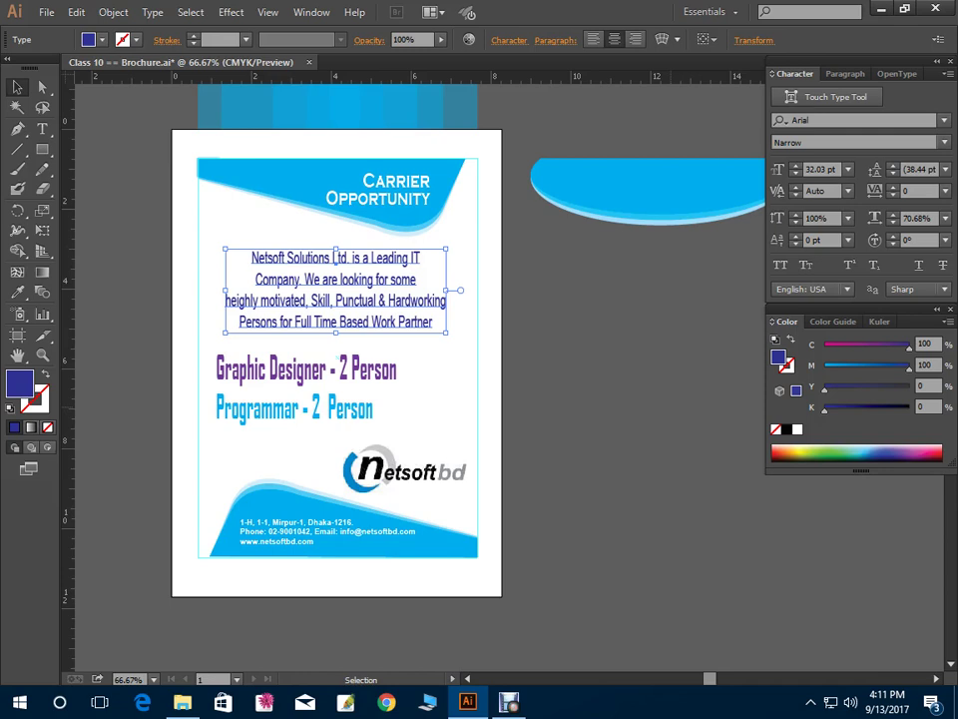
Release the background guide into a real rectangle with Release Guides
left_click(475, 251)
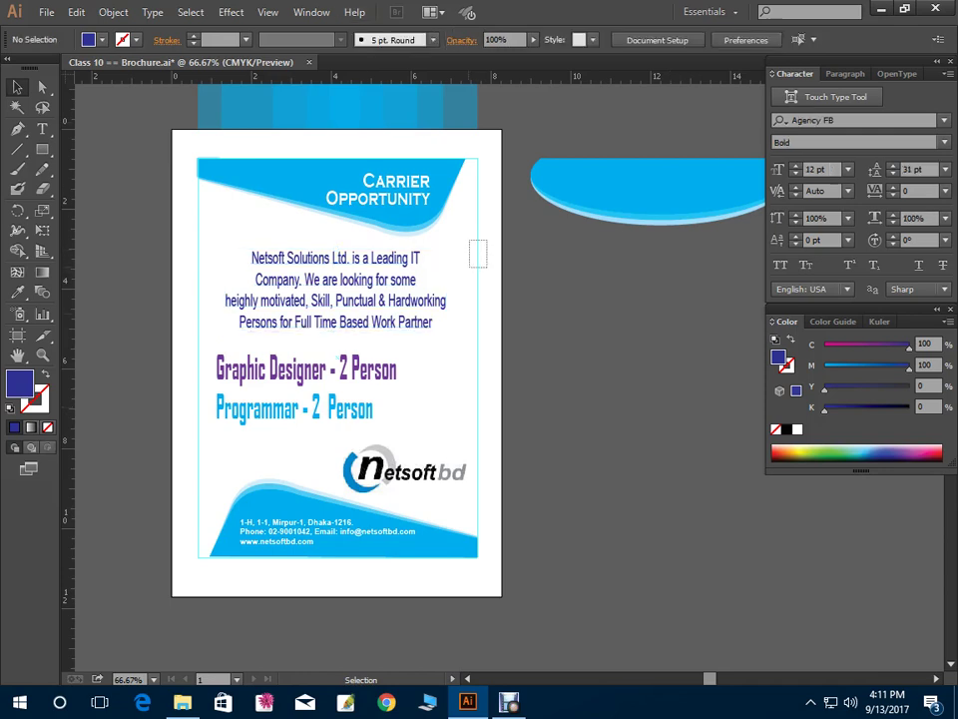
right_click(487, 263)
left_click(480, 279)
right_click(480, 240)
left_click(535, 383)
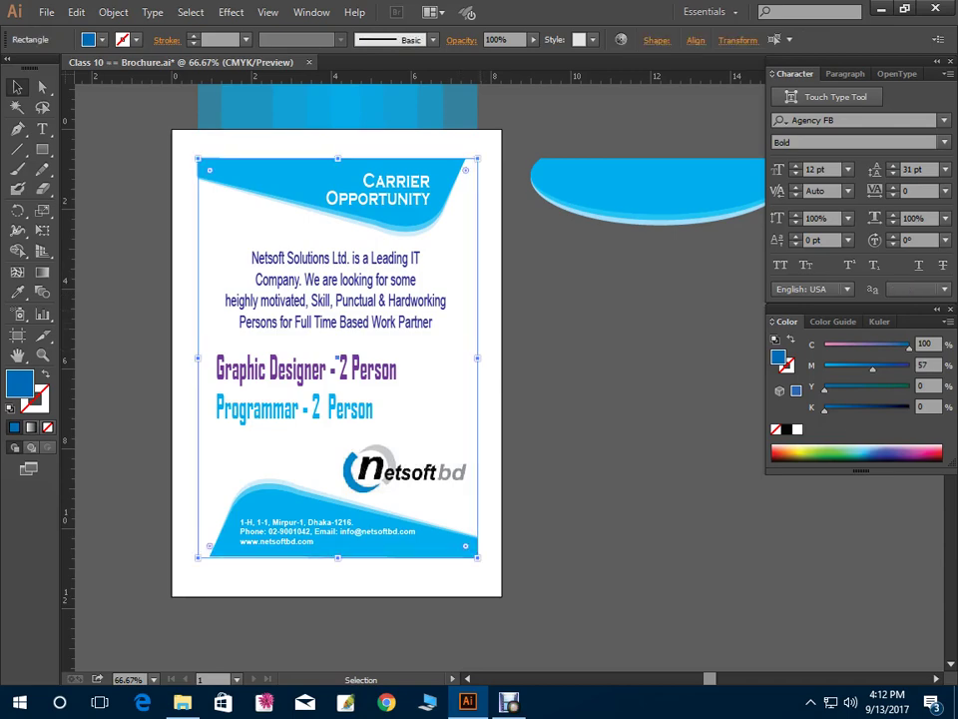
right_click(481, 325)
left_click(542, 438)
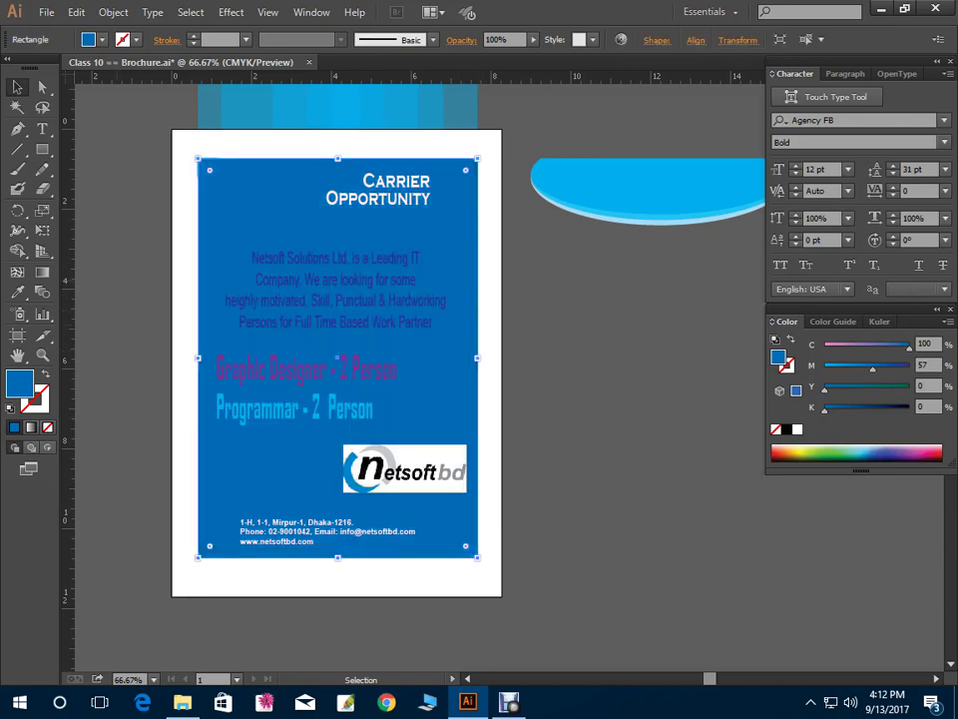
Give the background rectangle a pale light-blue C20 fill
left_click(45, 374)
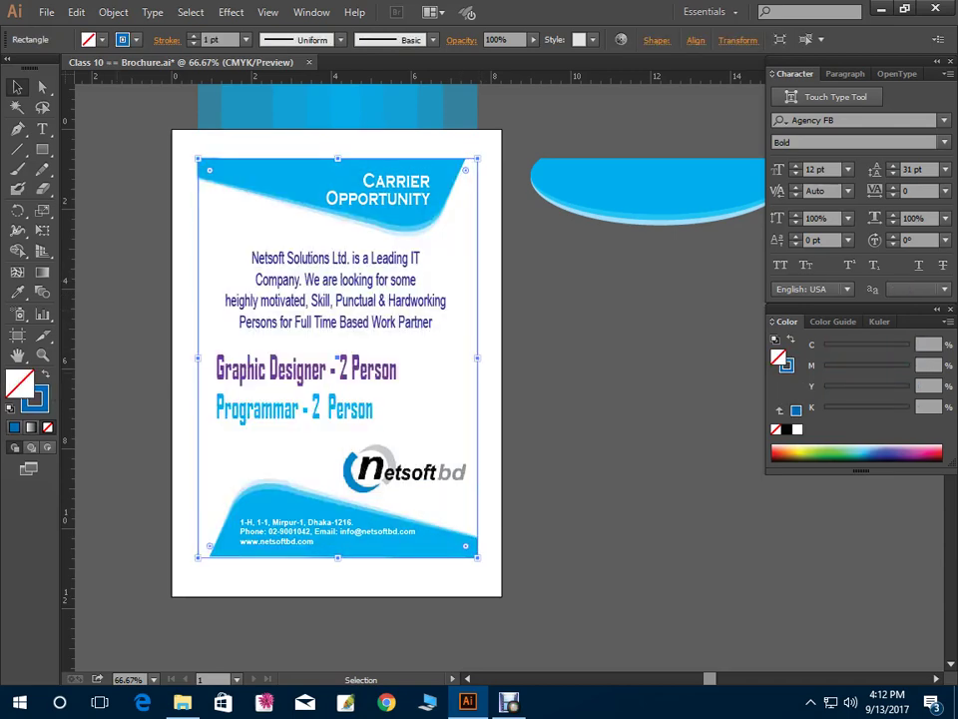
key("shift+x")
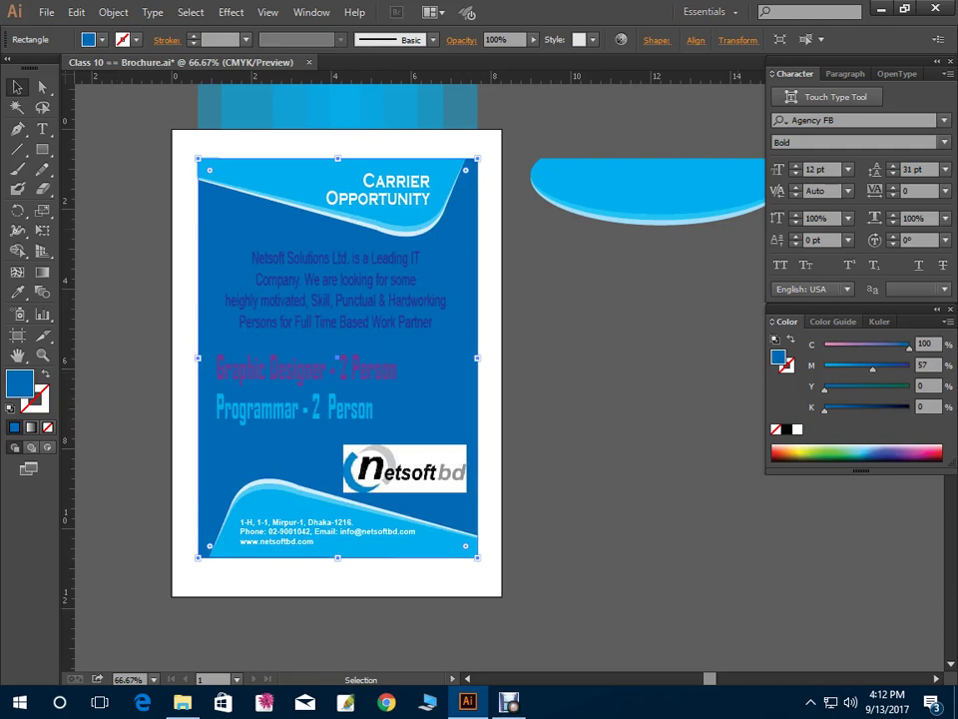
left_click_drag(860, 455, 855, 448)
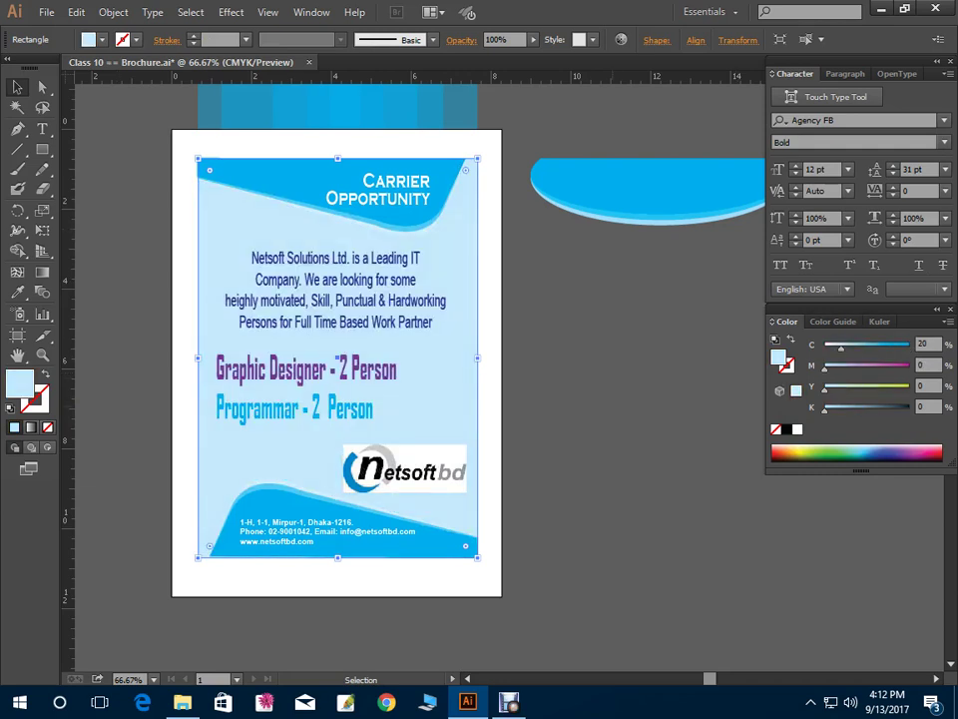
key("ctrl+shift+a")
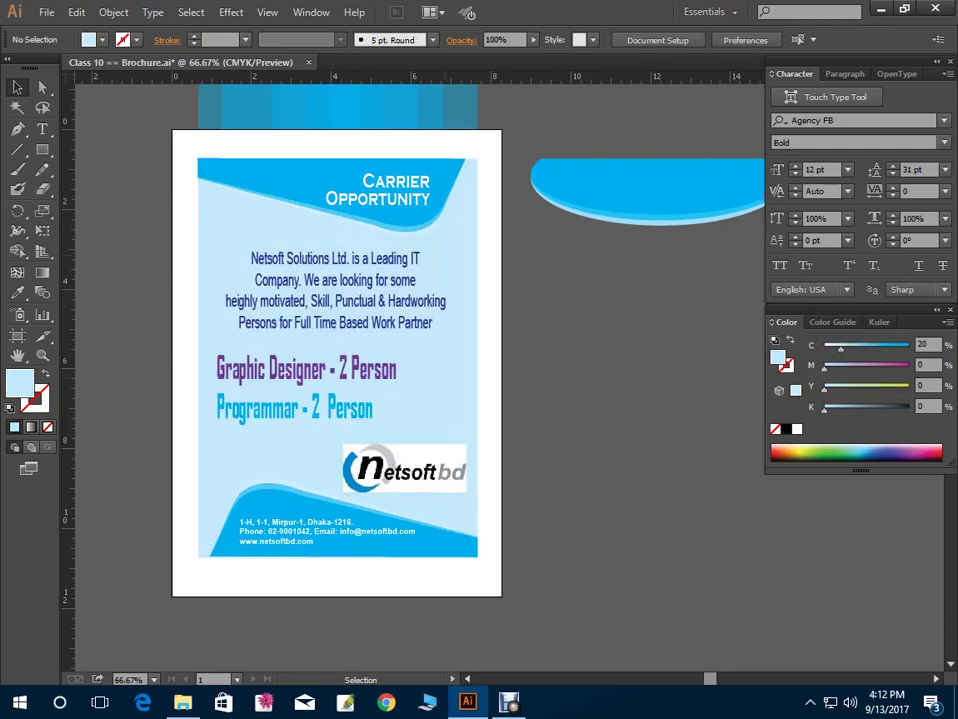
left_click(339, 365)
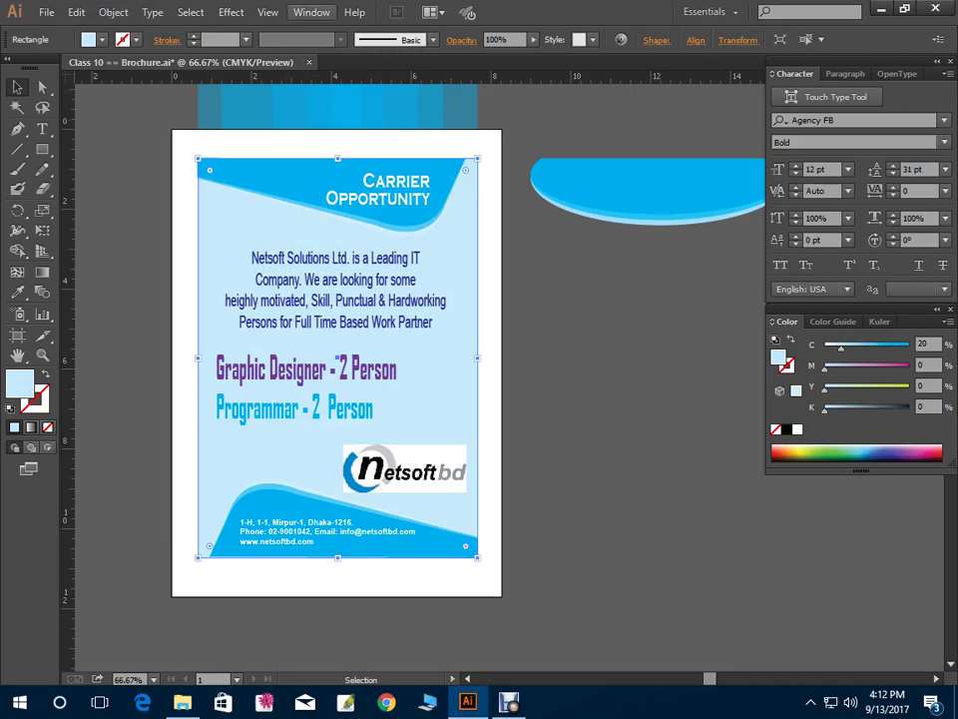
left_click(311, 12)
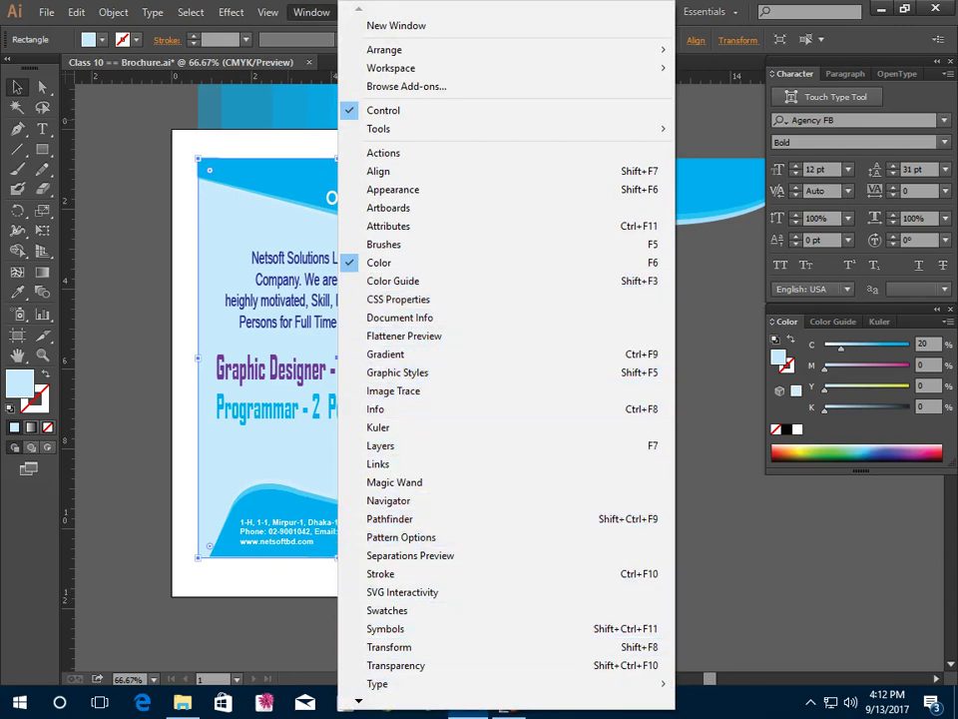
key("Escape")
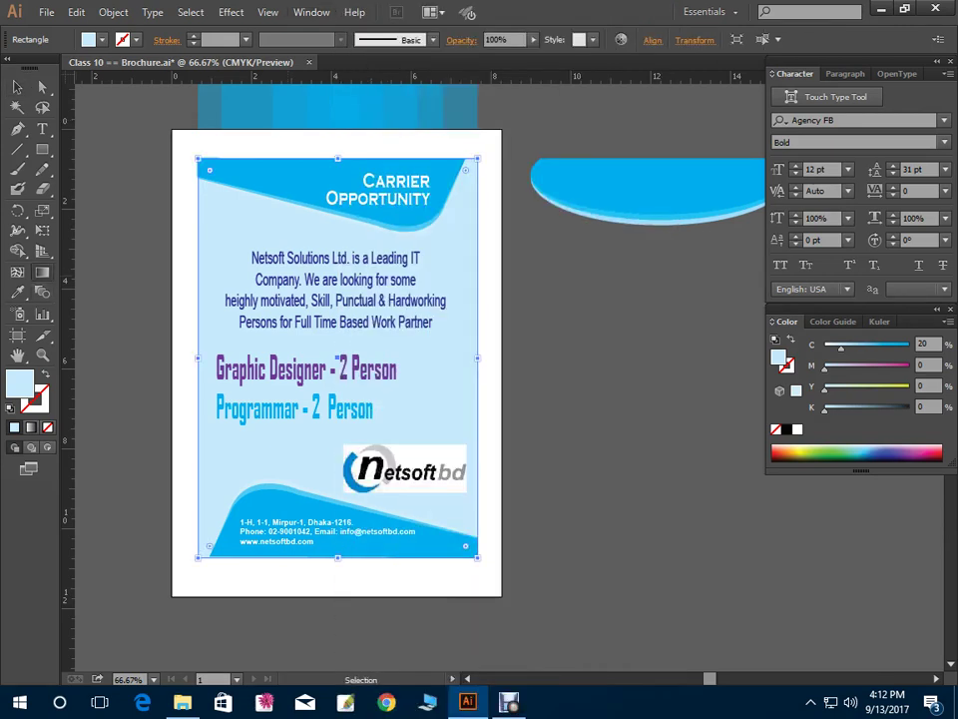
Apply a linear gradient to the background and make its right stop blue in CMYK
key("g")
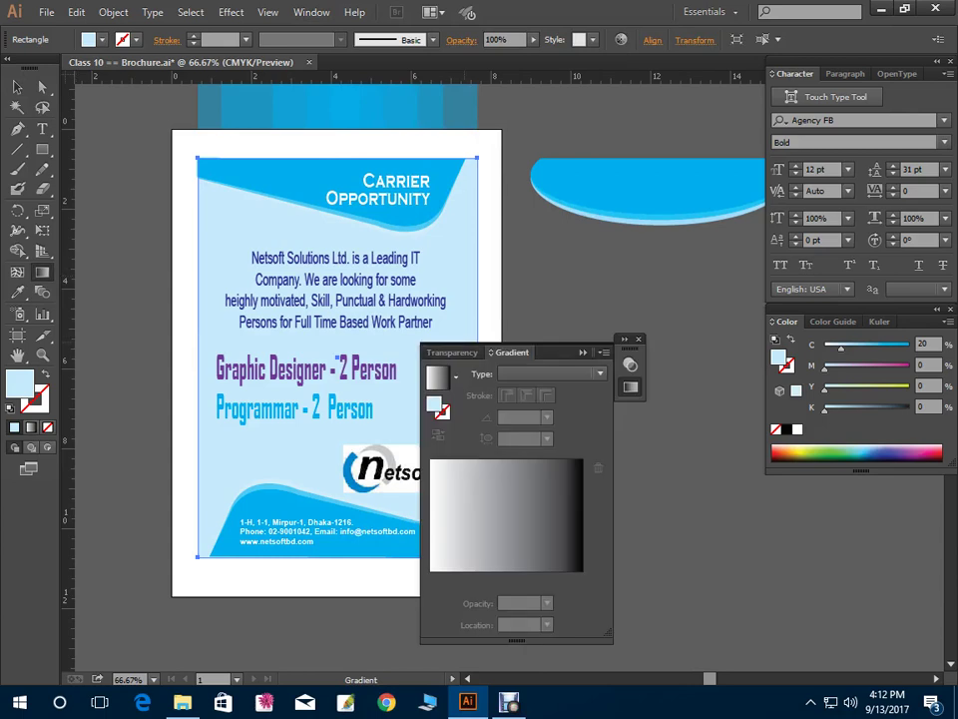
left_click_drag(545, 351, 696, 286)
left_click(704, 444)
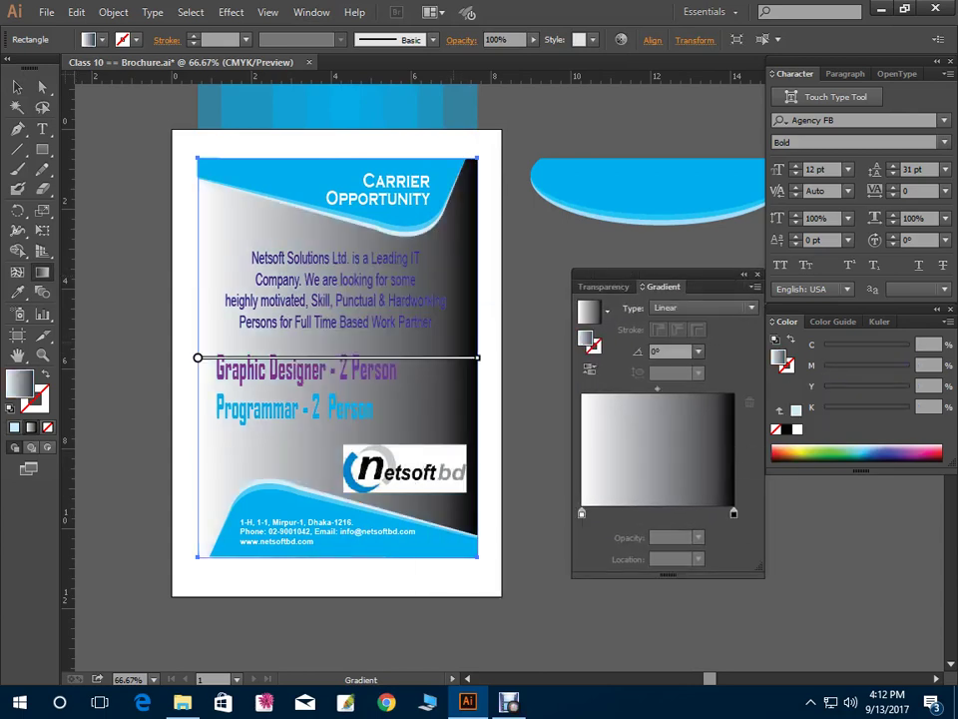
left_click(734, 512)
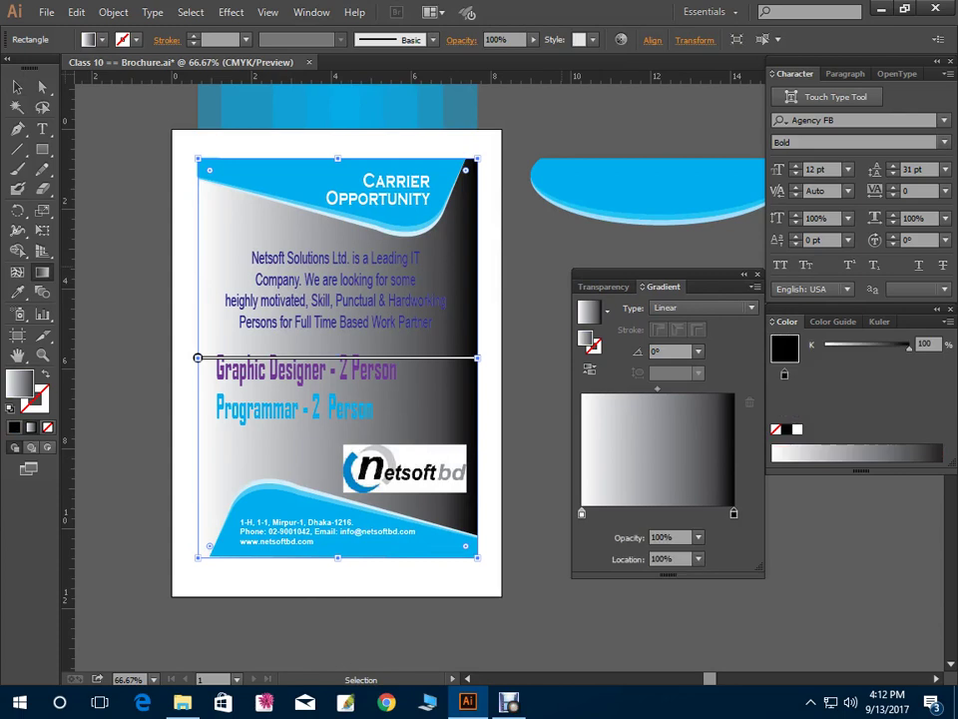
double_click(734, 512)
left_click(730, 213)
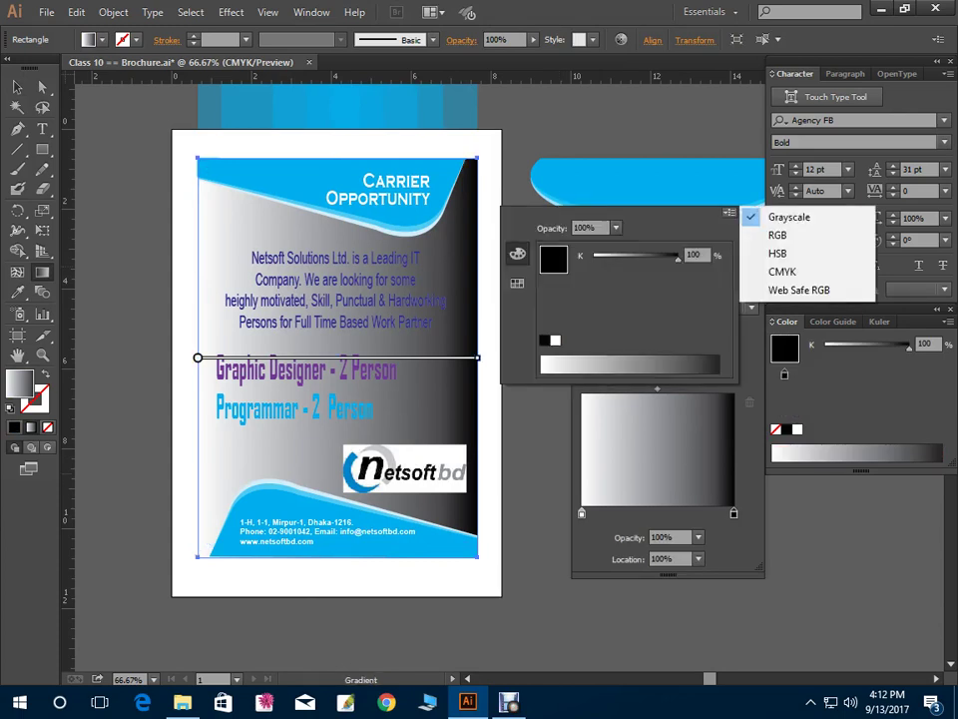
left_click(781, 272)
left_click(555, 341)
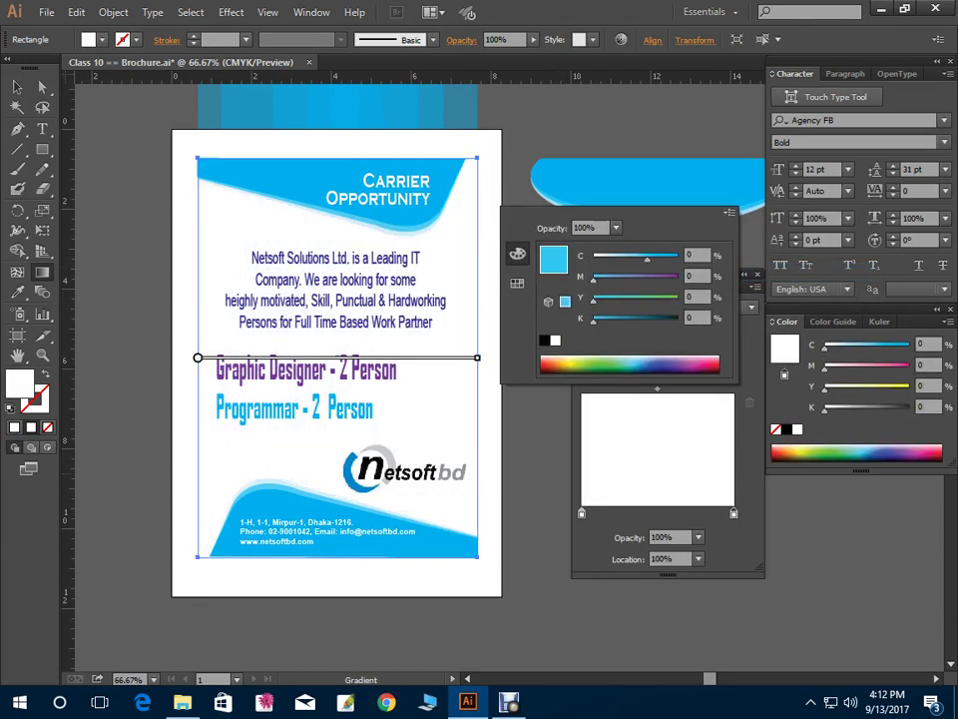
left_click_drag(647, 261, 659, 261)
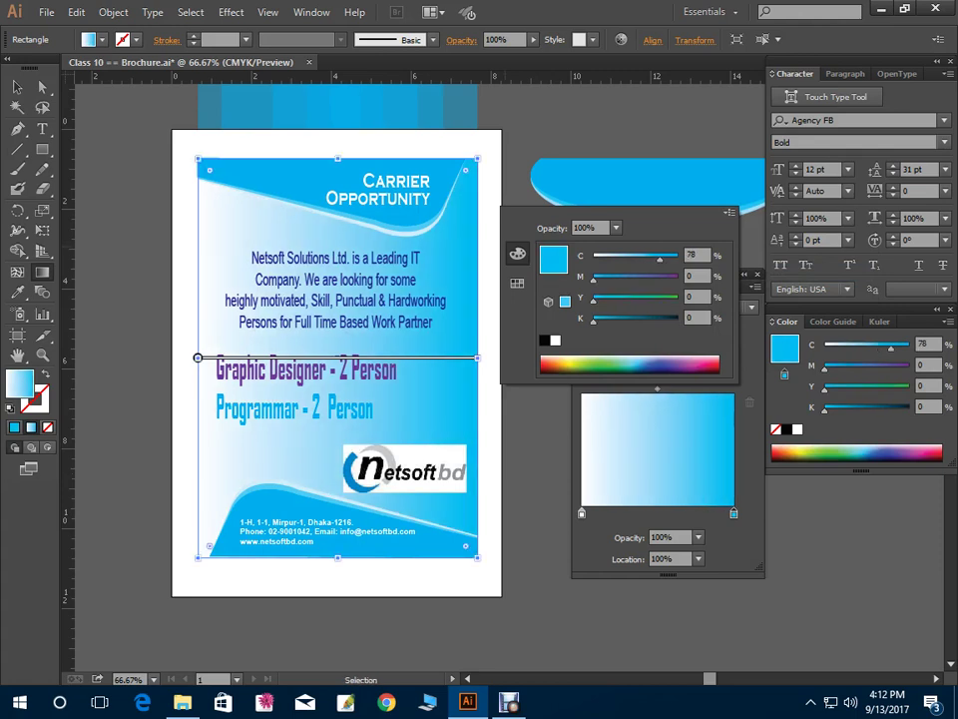
left_click_drag(594, 280, 607, 280)
Set the left gradient stop to CMYK values 15, 79, 86
key("g")
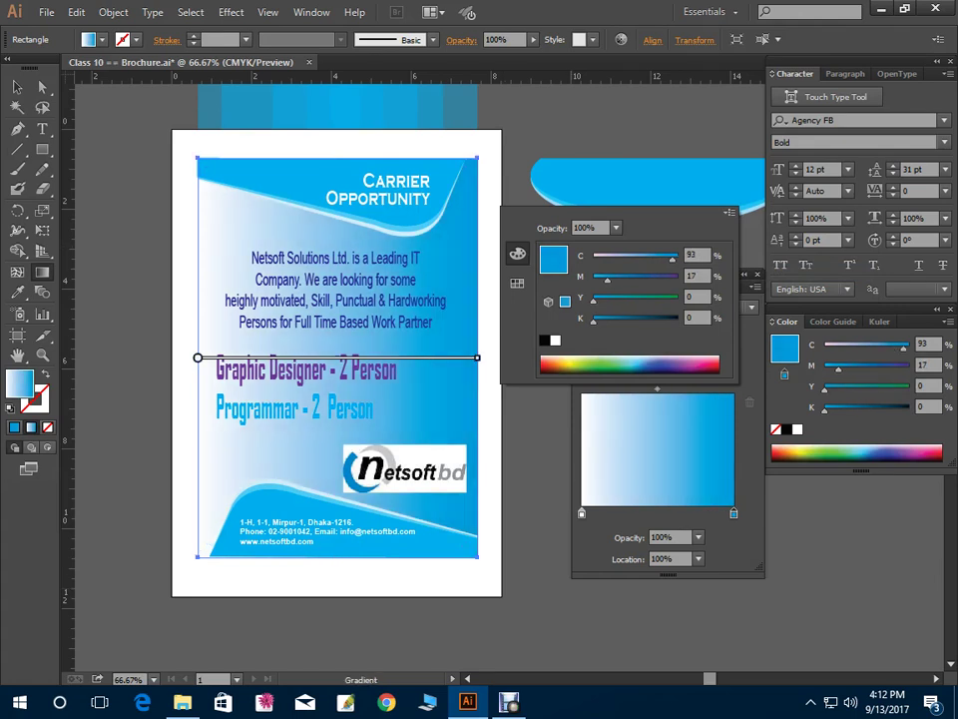
left_click(582, 513)
double_click(582, 513)
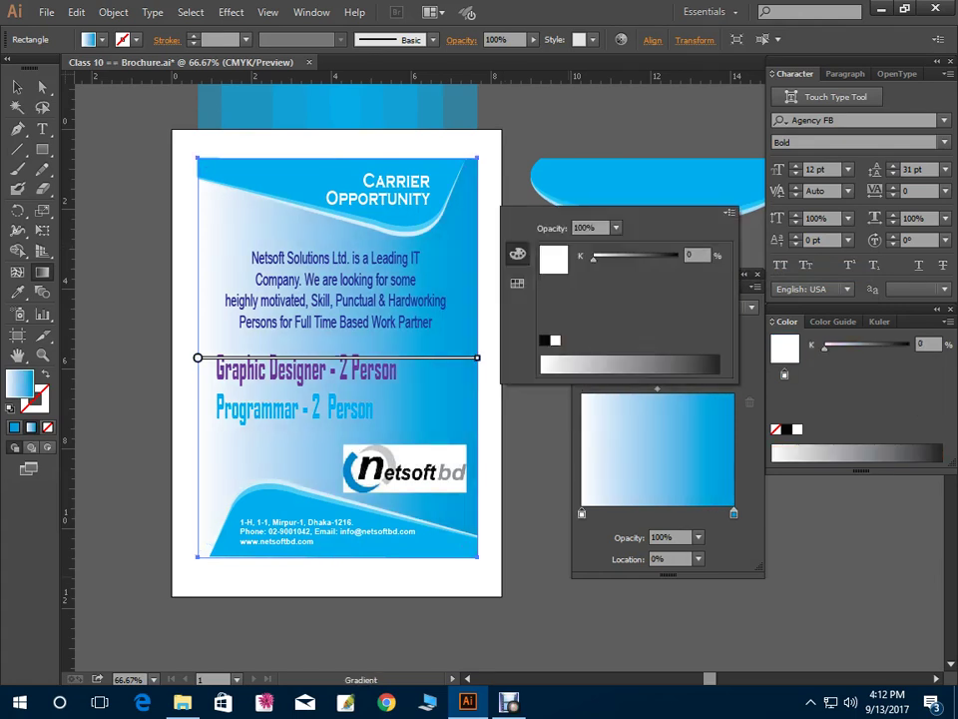
left_click(729, 213)
left_click(780, 273)
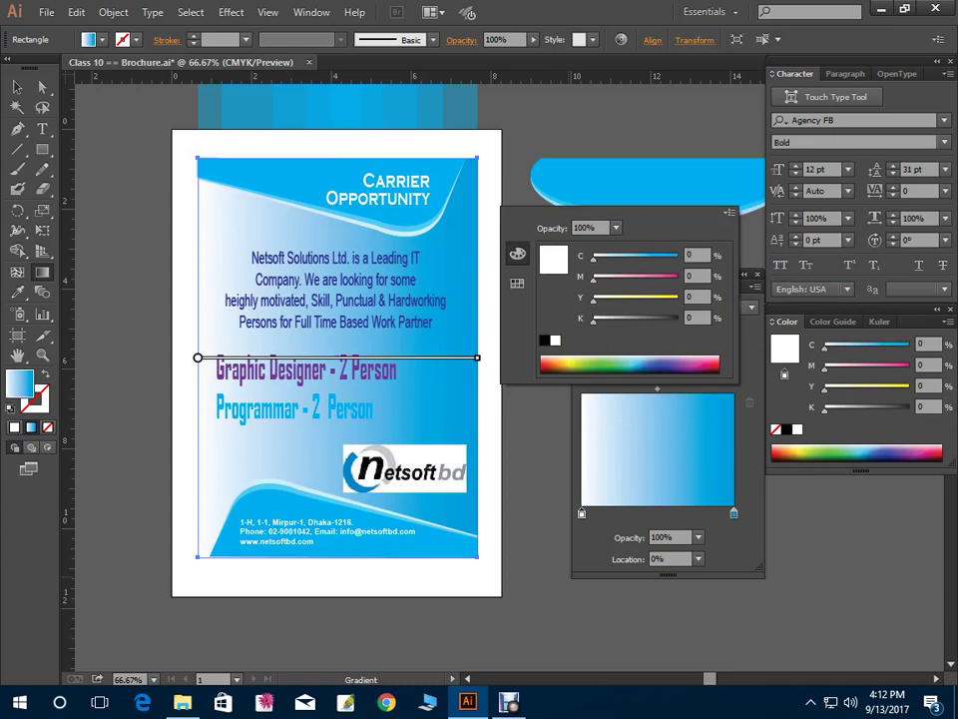
type("15")
key("Tab")
type("79")
key("Tab")
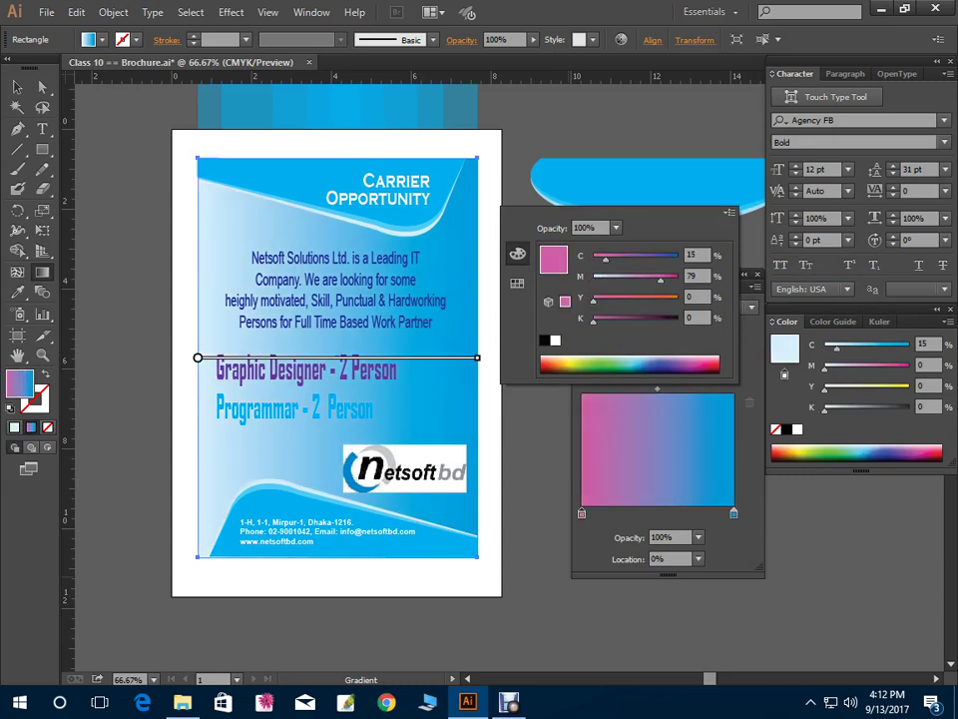
type("86")
key("Tab")
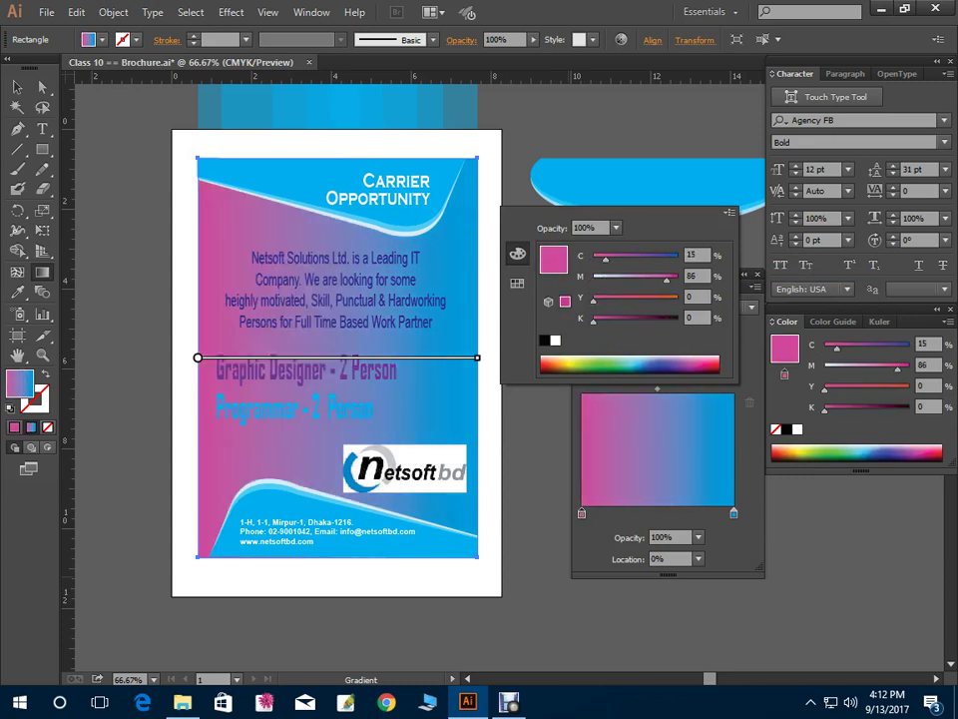
key("Return")
Set the gradient angle to 45°, then change it to 60°
left_click(698, 559)
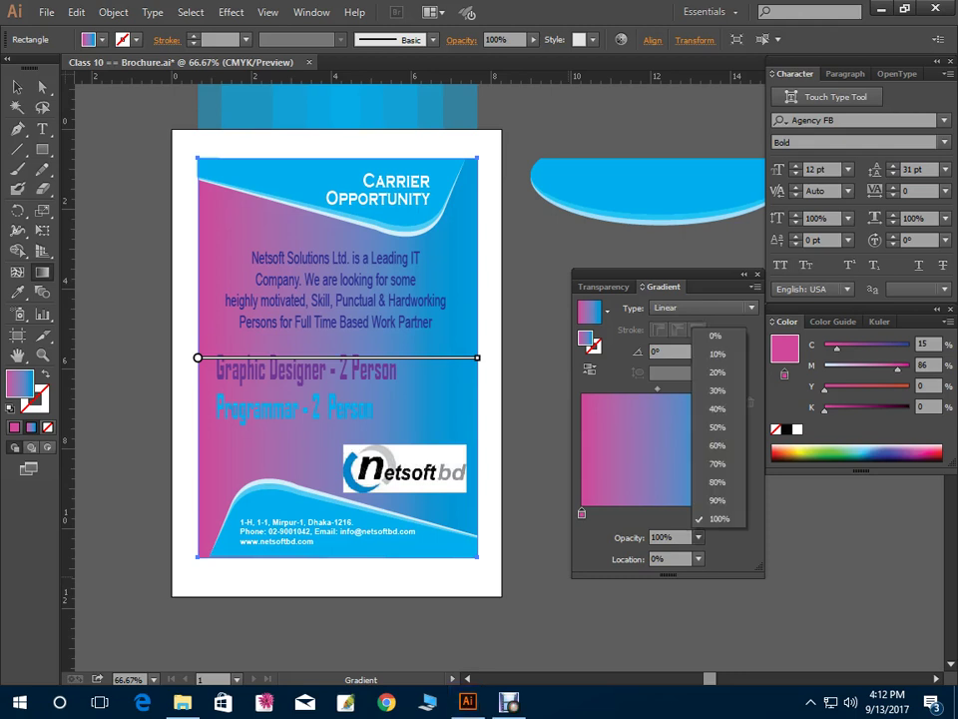
left_click(698, 559)
left_click(669, 351)
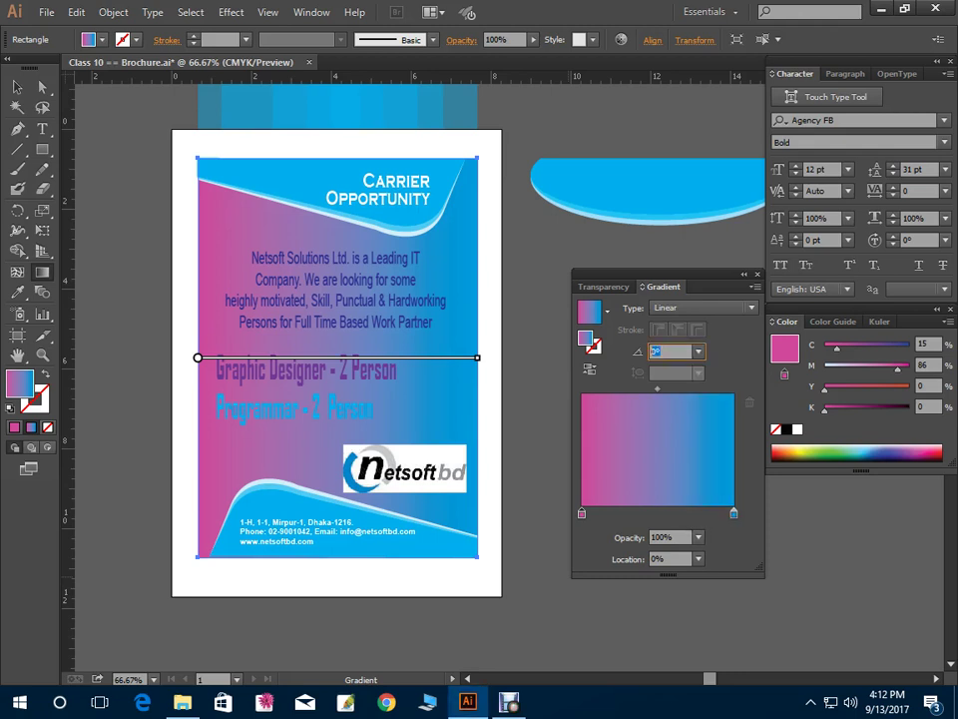
type("45")
key("Return")
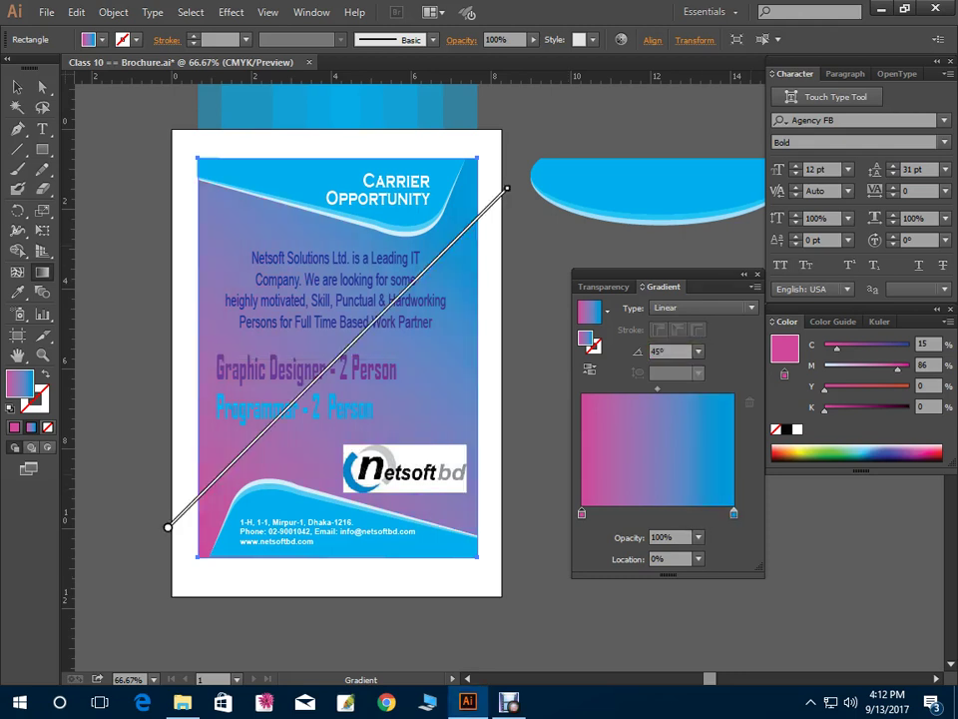
mouse_move(511, 192)
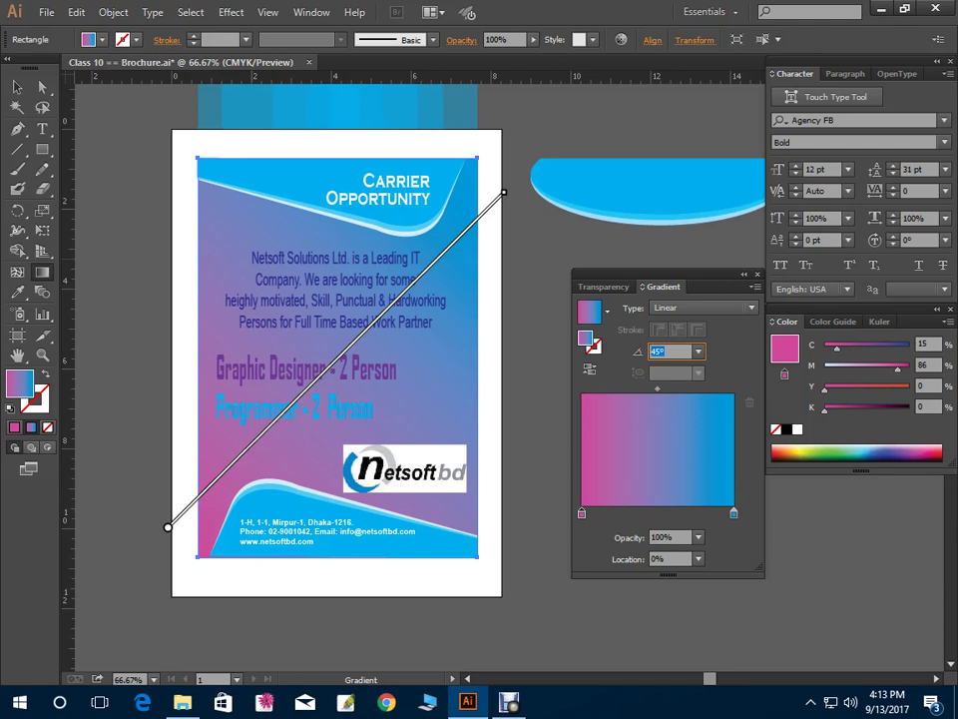
double_click(667, 351)
type("60")
key("Return")
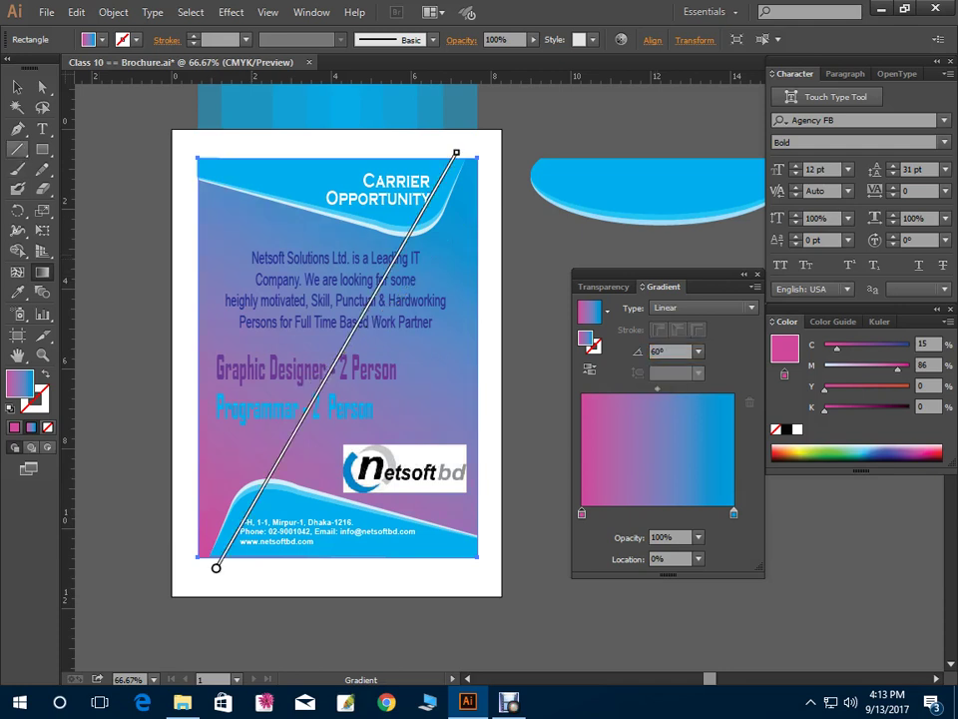
Add a white stop in the middle of the gradient
left_click(17, 87)
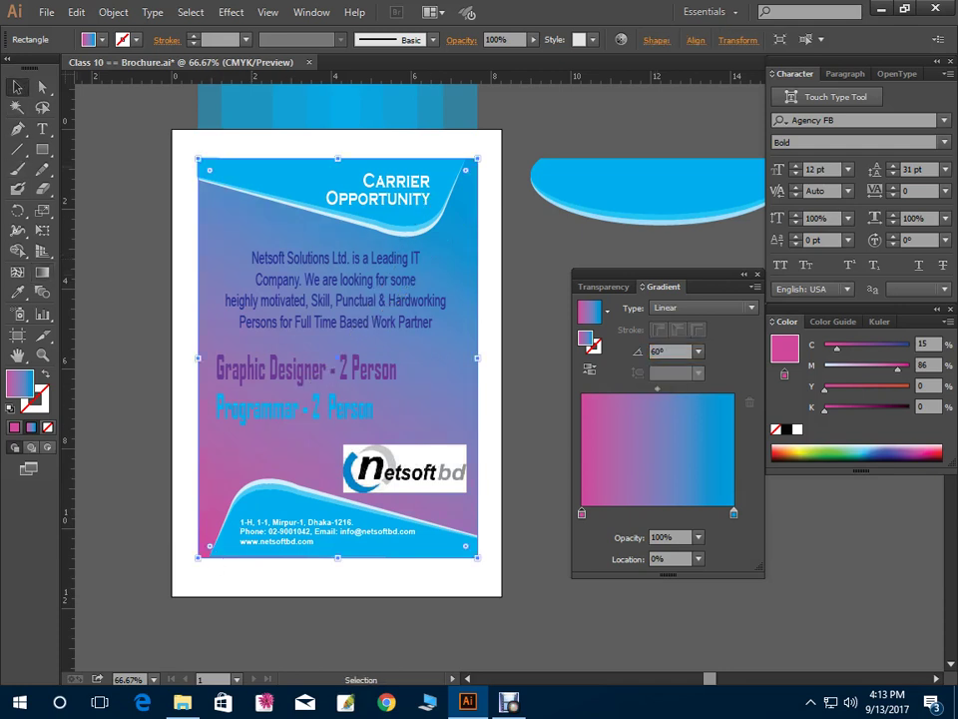
left_click(657, 512)
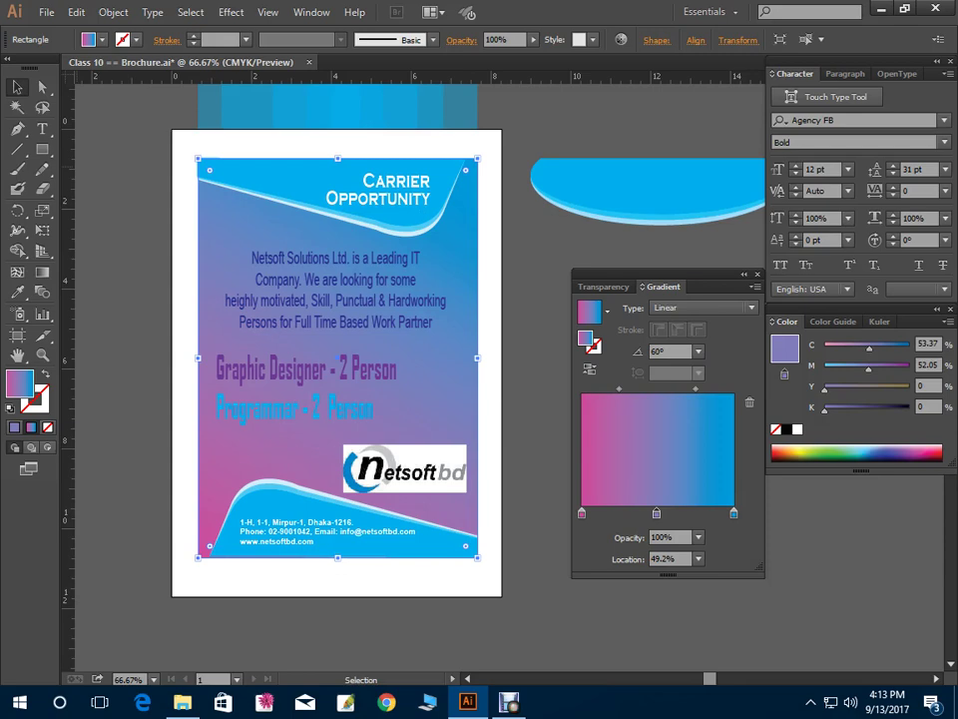
double_click(657, 512)
left_click_drag(636, 280, 591, 278)
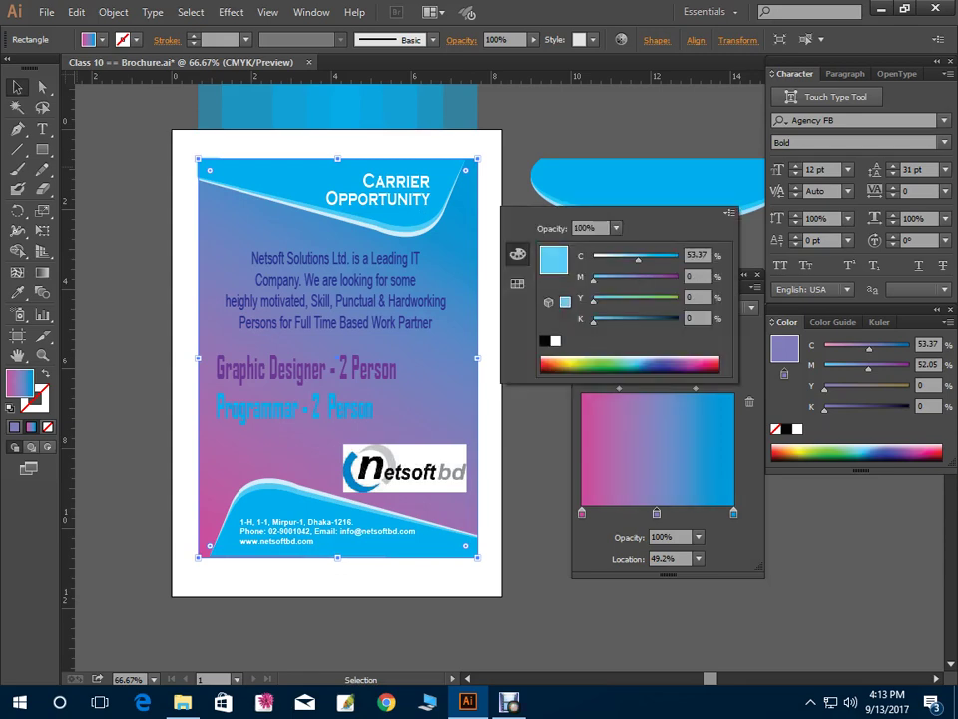
left_click_drag(654, 258, 591, 257)
key("Return")
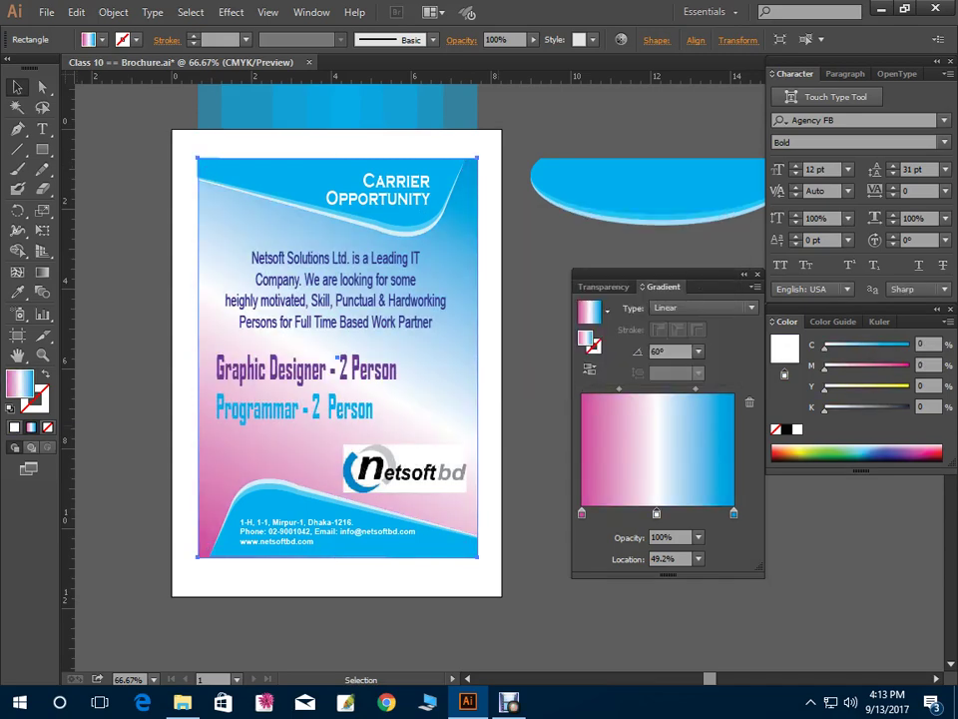
key("ctrl+shift+a")
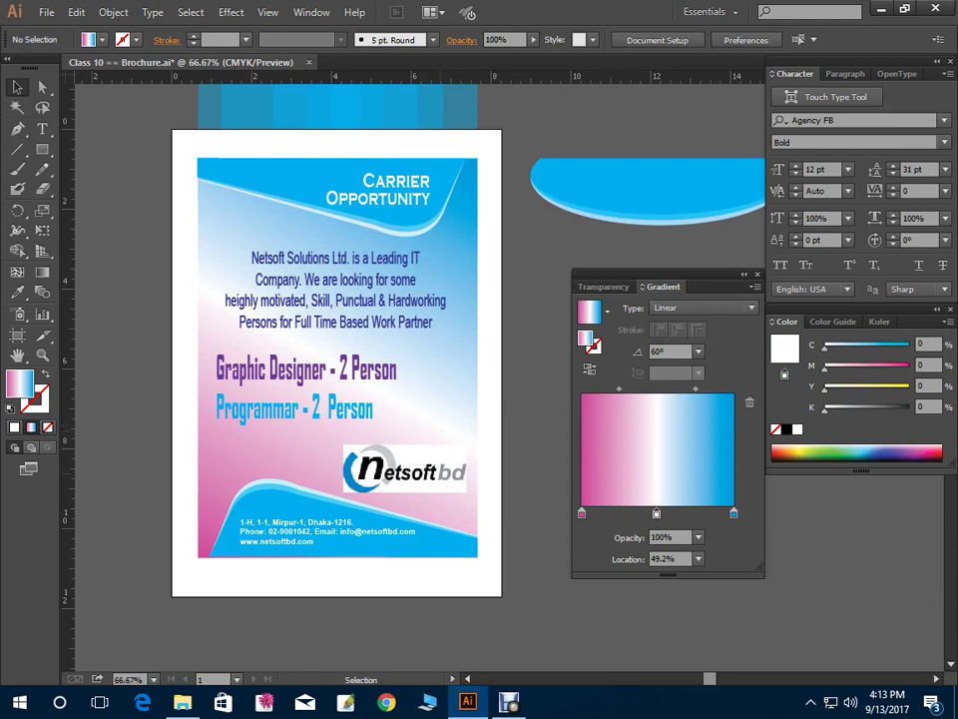
left_click(404, 469)
key("ctrl+shift+a")
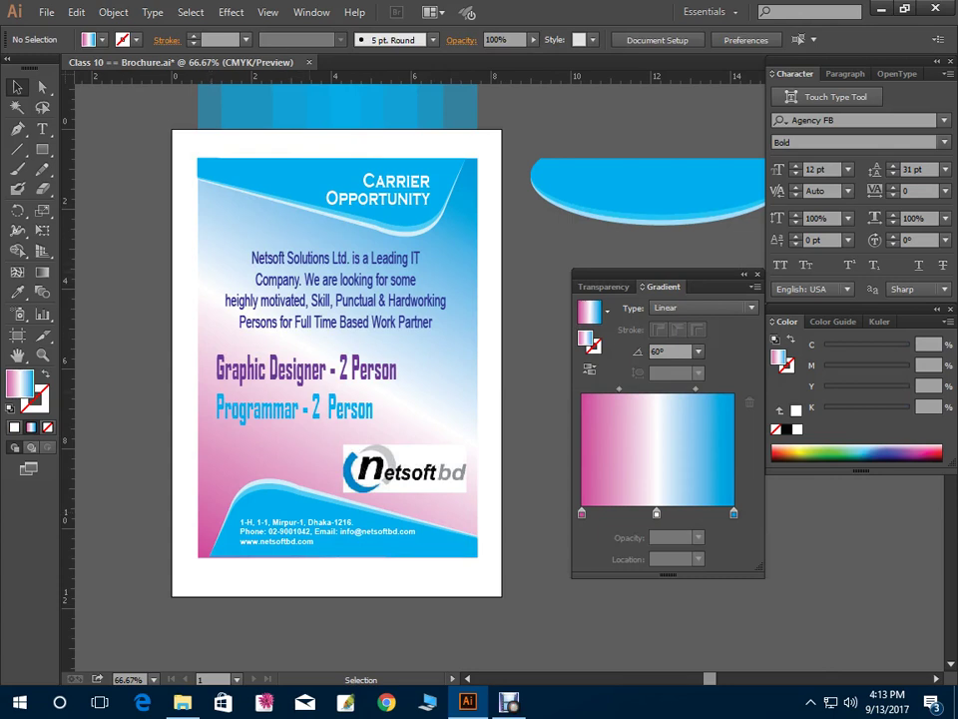
Try turning the middle gradient stop blue-purple
left_click_drag(656, 512, 653, 513)
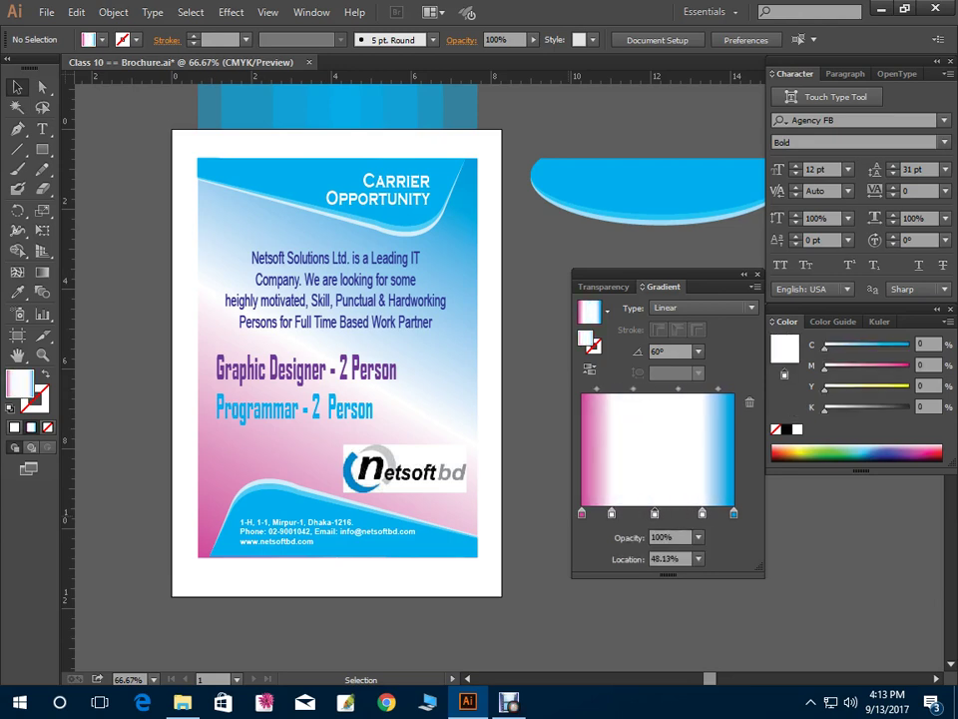
double_click(654, 513)
left_click_drag(593, 276, 666, 276)
key("Return")
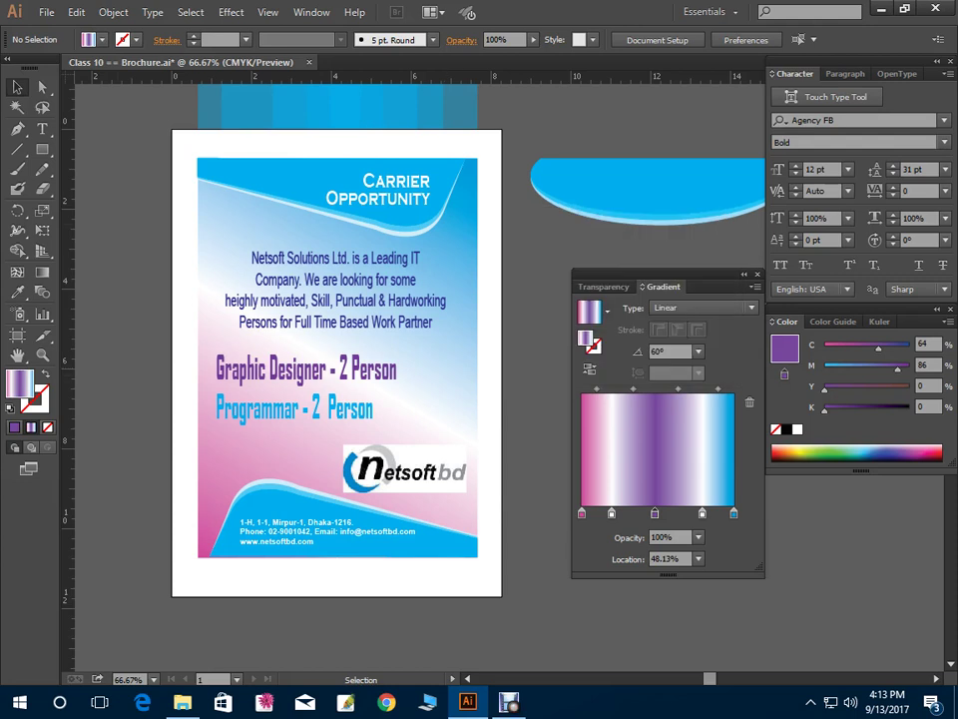
Add a second white stop and a purple stop near the blue end, shifting the midpoint toward pink
left_click(299, 449)
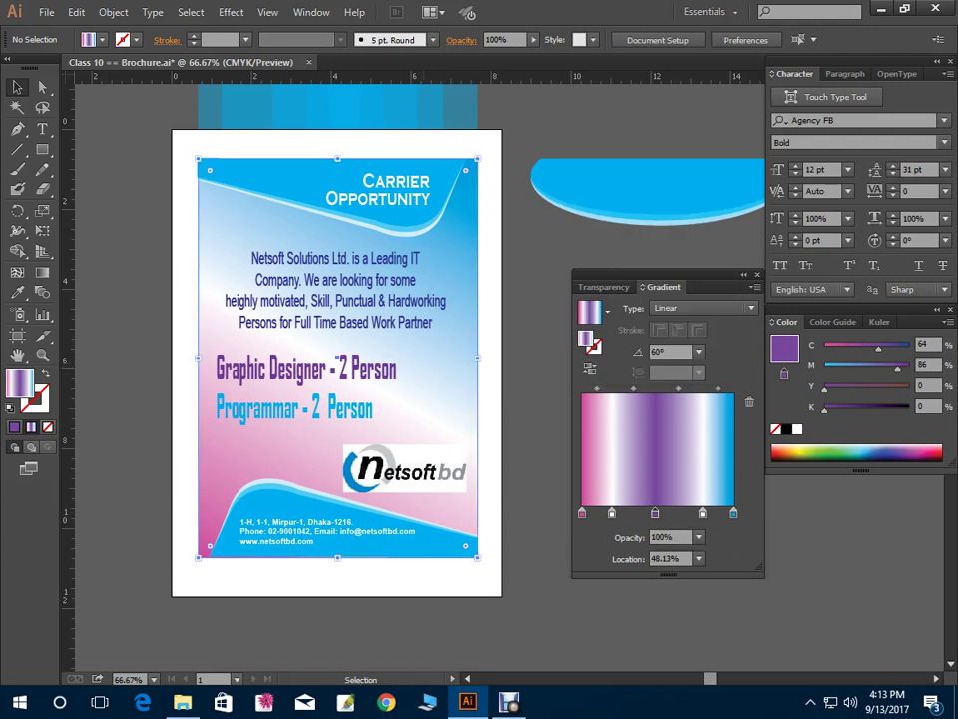
left_click(619, 514)
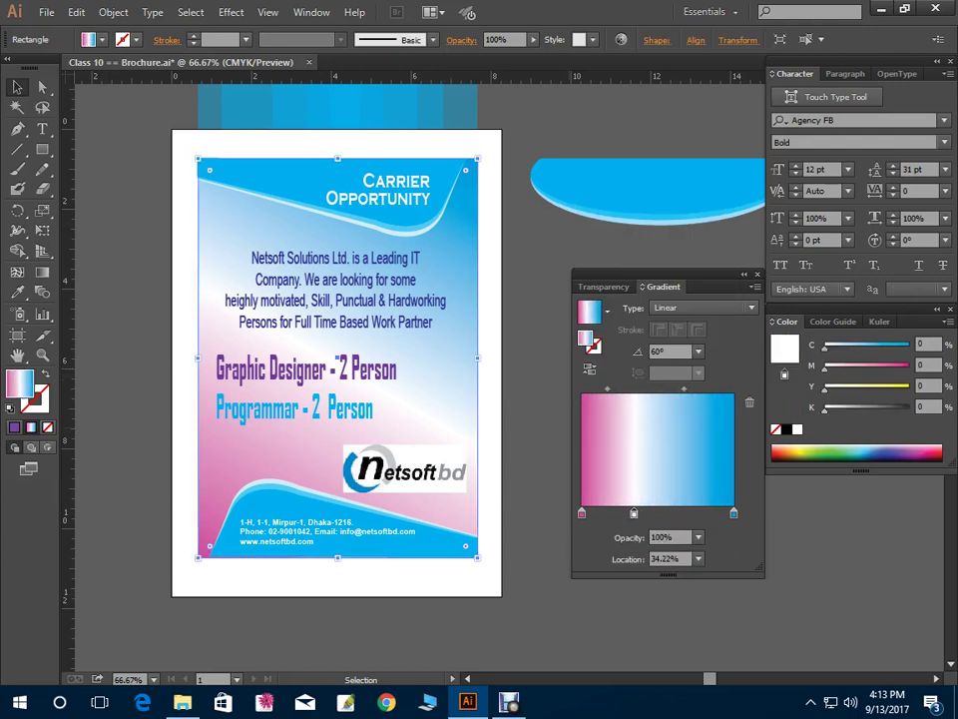
left_click_drag(619, 514, 657, 513)
left_click(702, 513)
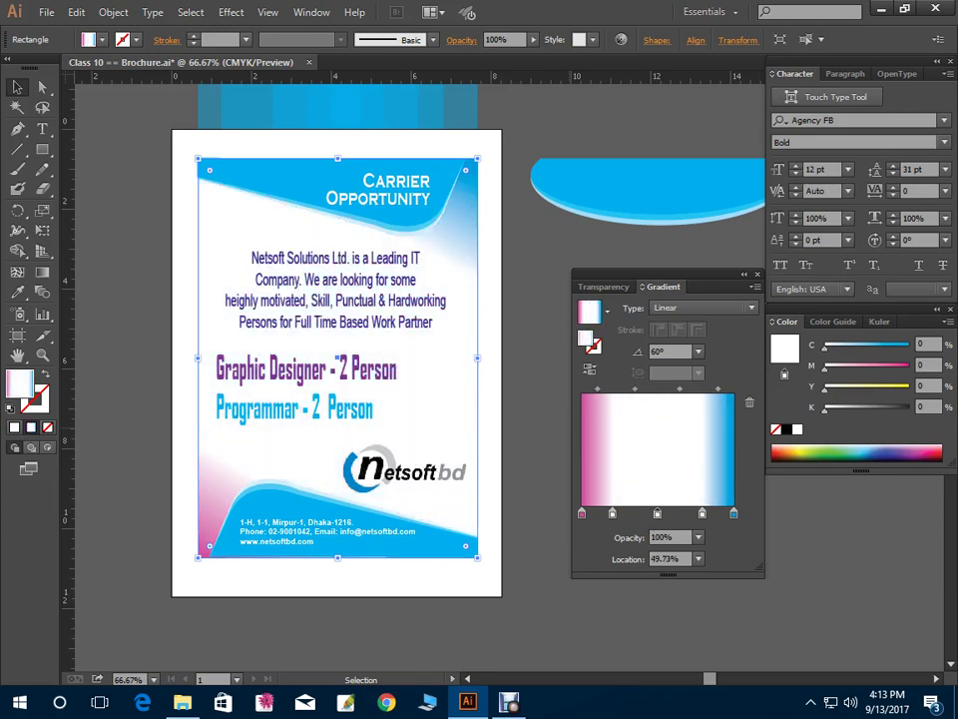
double_click(657, 513)
left_click_drag(594, 275, 655, 255)
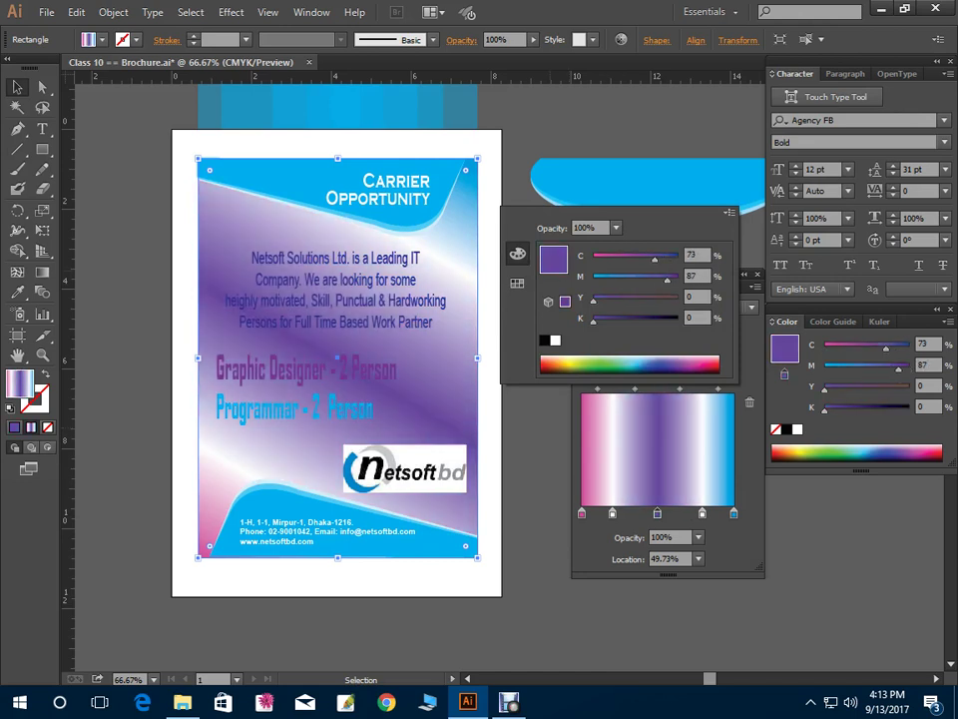
left_click_drag(701, 513, 699, 513)
left_click_drag(634, 389, 623, 389)
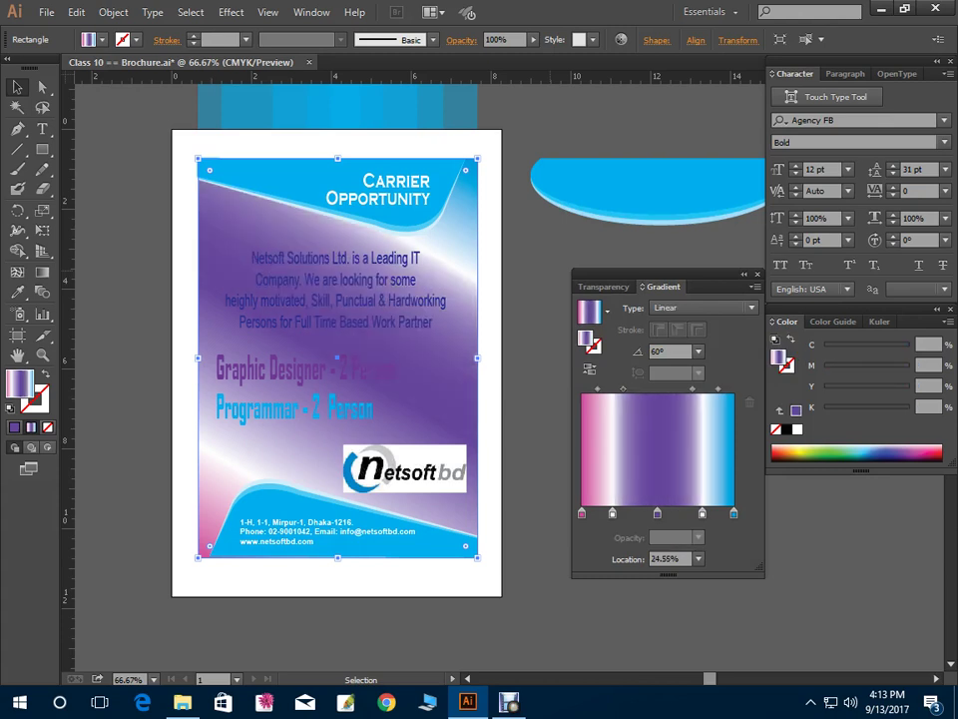
Undo back to pink-white-blue, then spread the pink and move the second white stop inward
key("ctrl+shift+a")
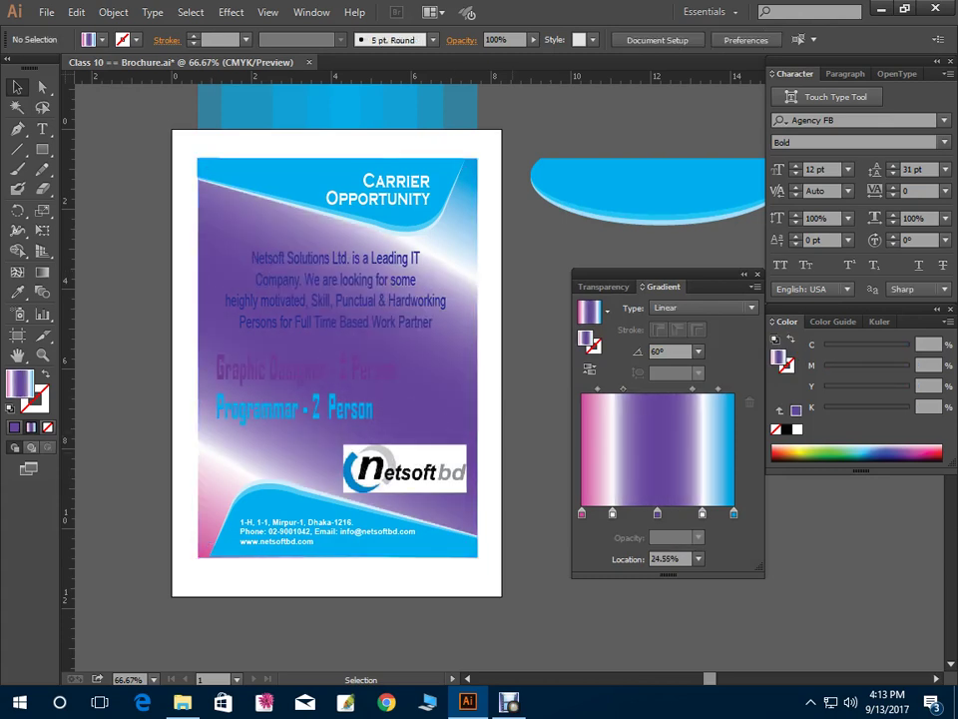
left_click(254, 419)
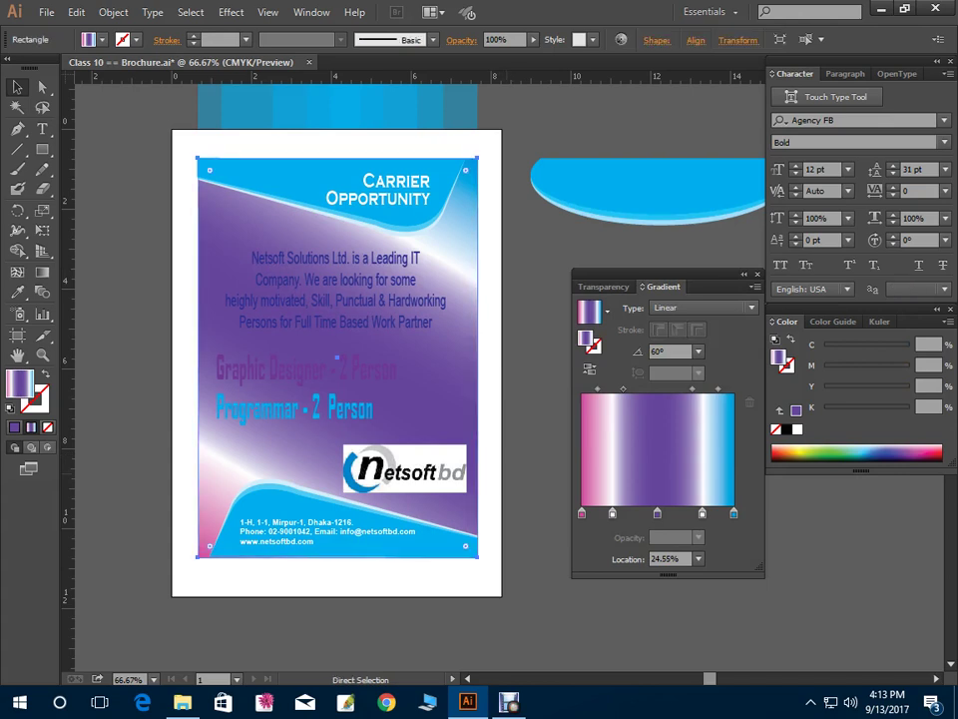
key("ctrl+shift+a")
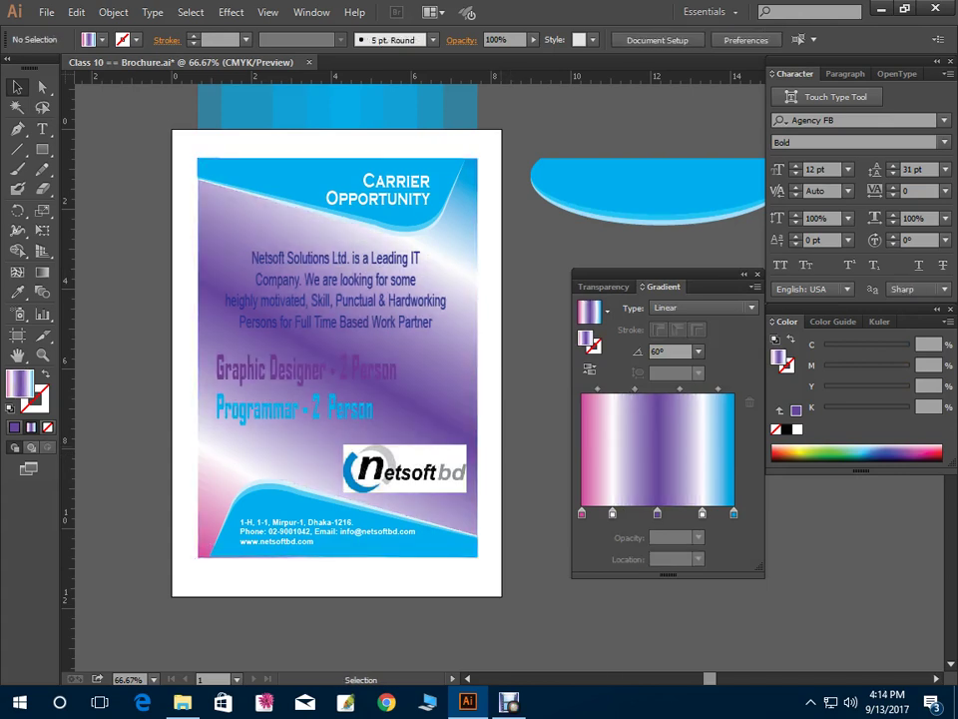
key("ctrl+z")
key("ctrl+minus")
key("ctrl+minus")
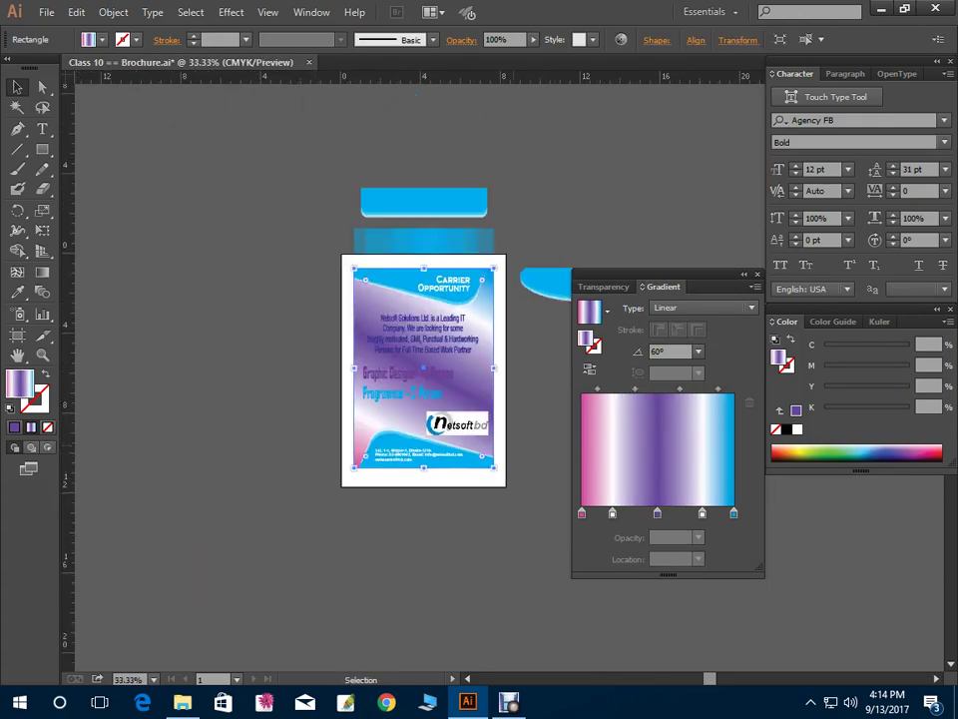
key("ctrl+plus")
key("ctrl+plus")
key("ctrl+z")
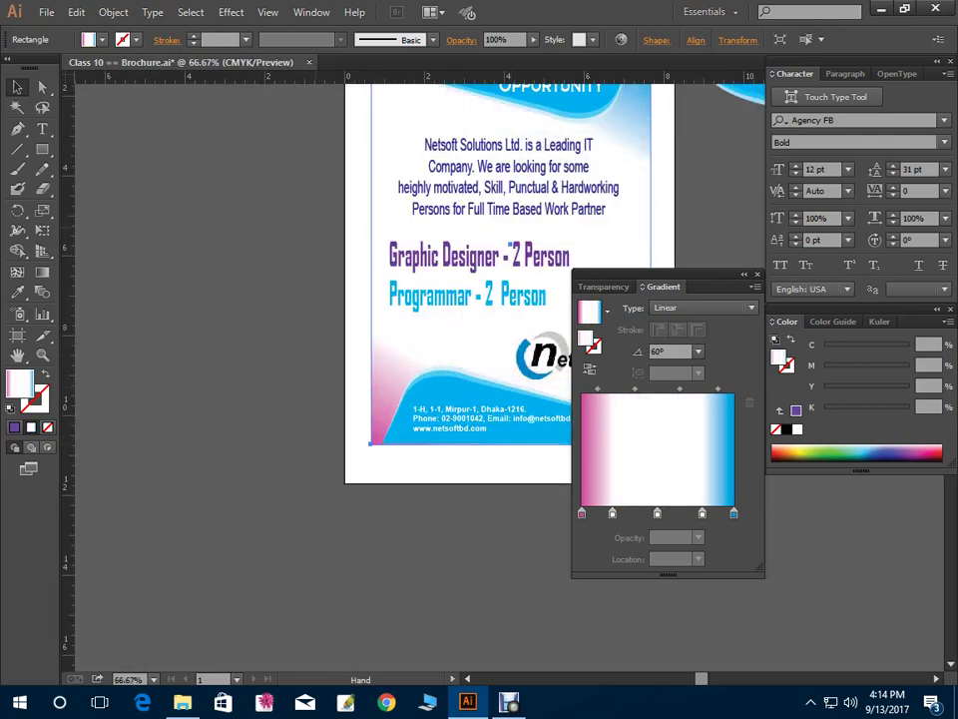
key("ctrl+shift+a")
key("ctrl+z")
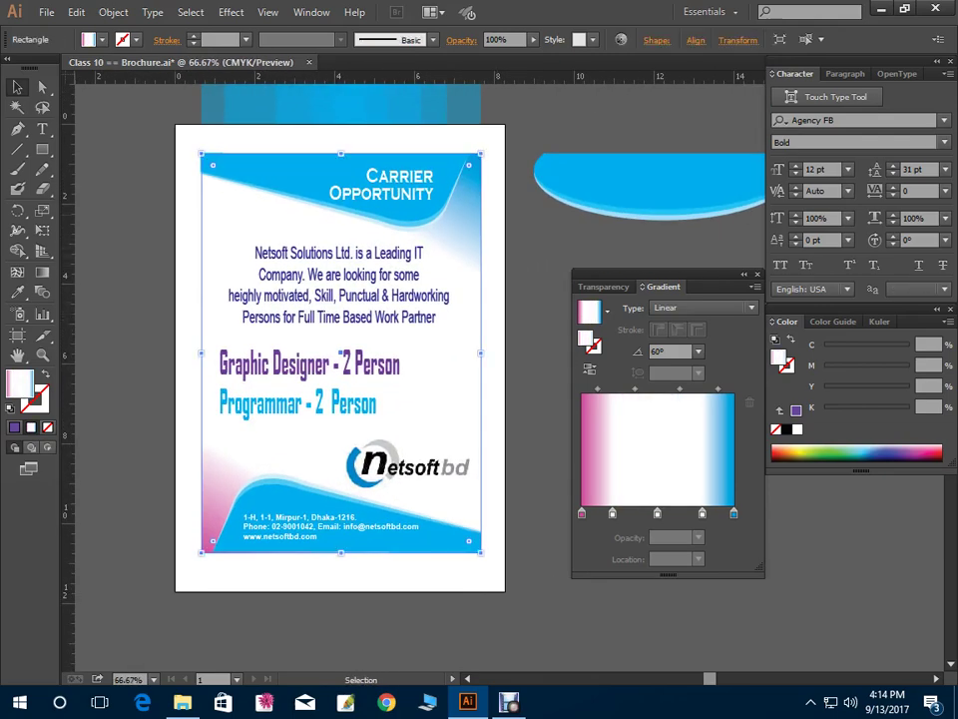
left_click_drag(612, 513, 636, 513)
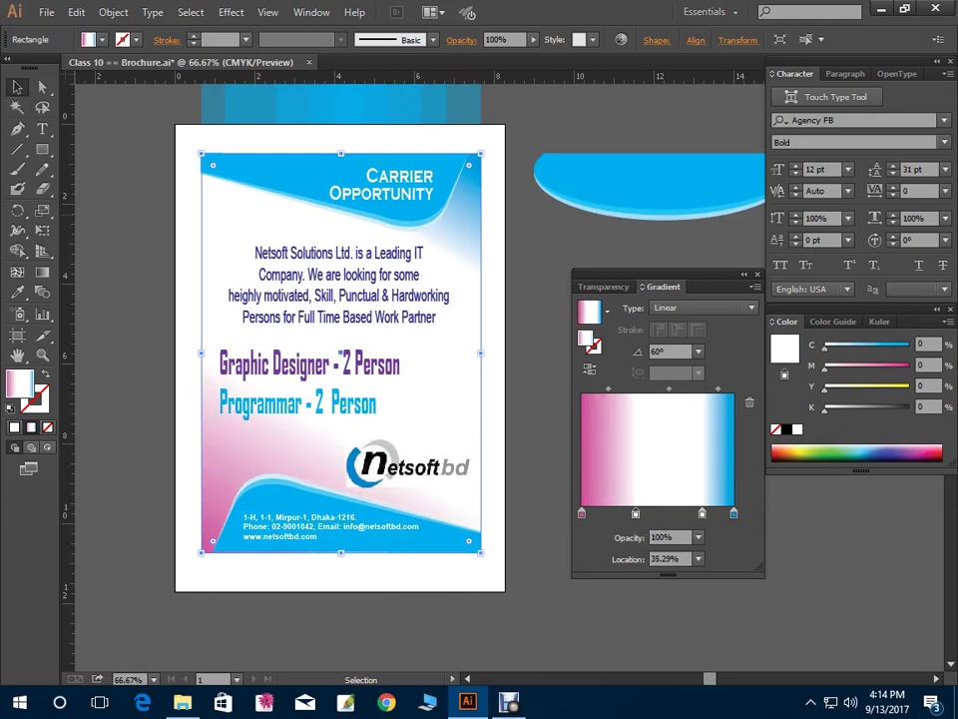
left_click_drag(703, 513, 667, 513)
key("ctrl+shift+a")
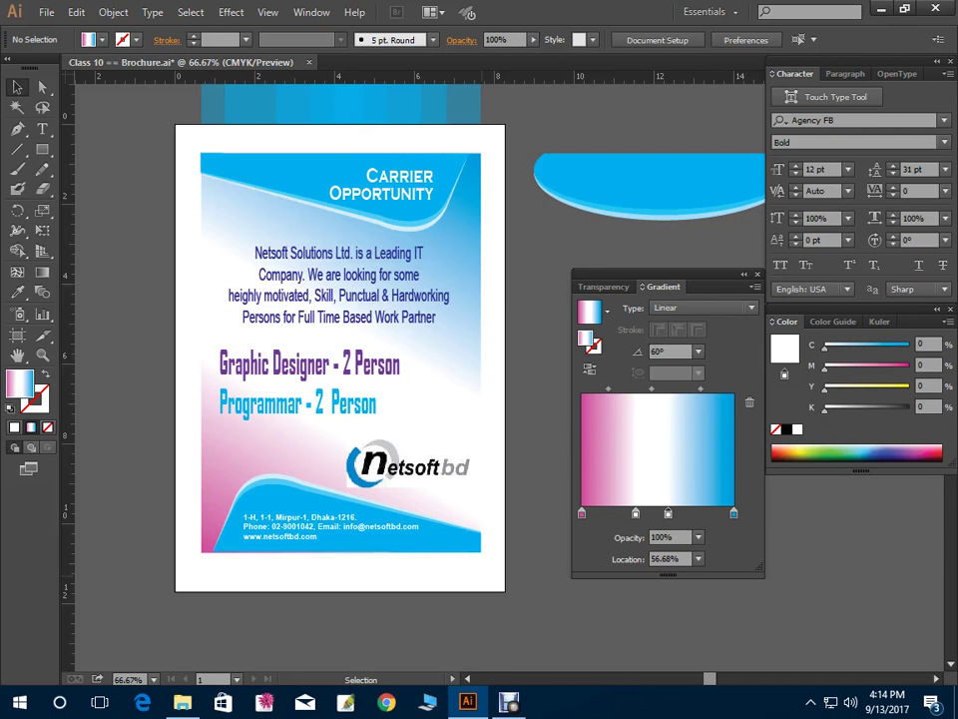
left_click(340, 252)
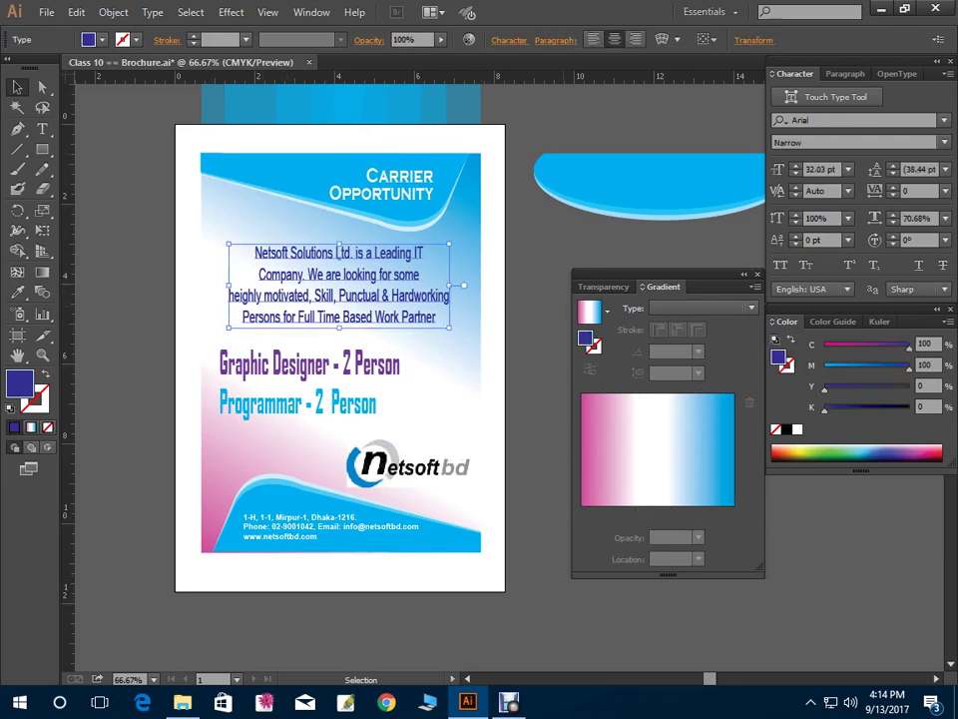
left_click(385, 530)
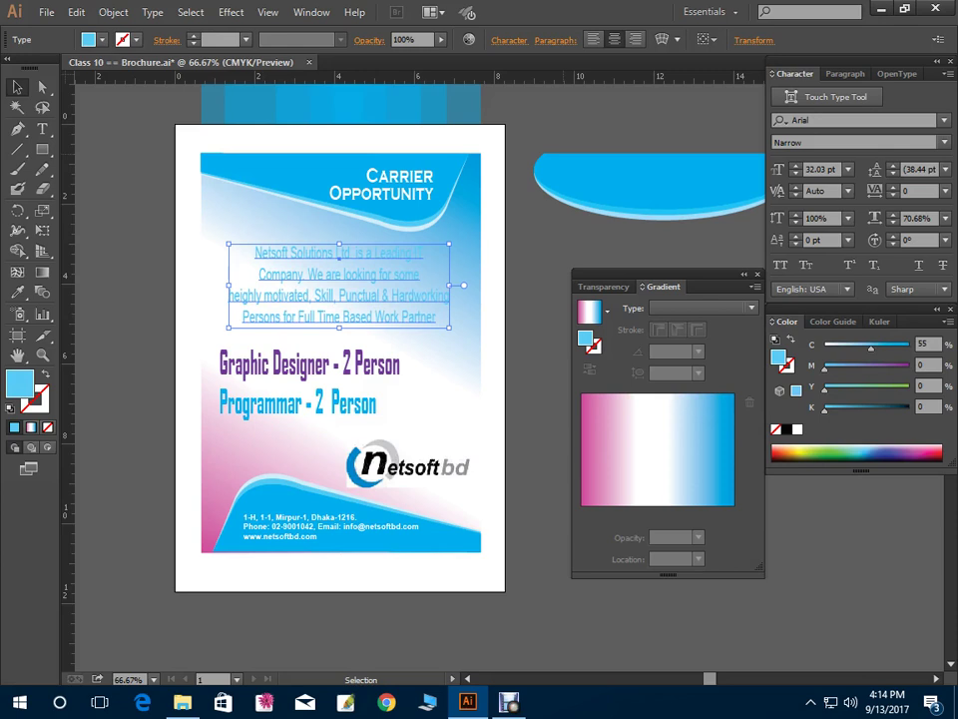
key("ctrl+z")
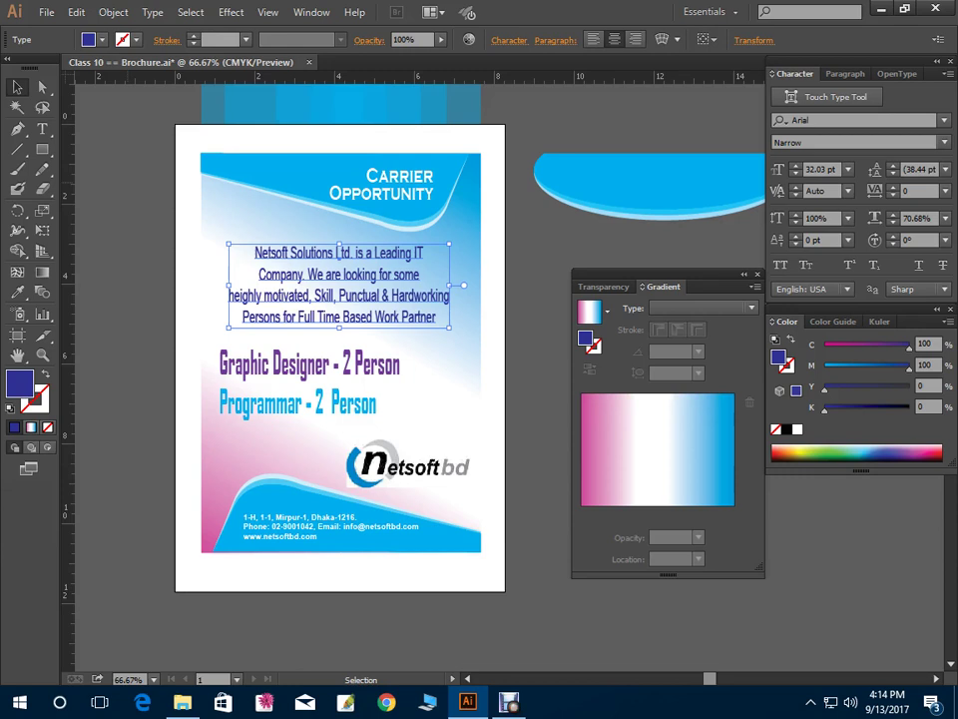
key("ctrl+shift+a")
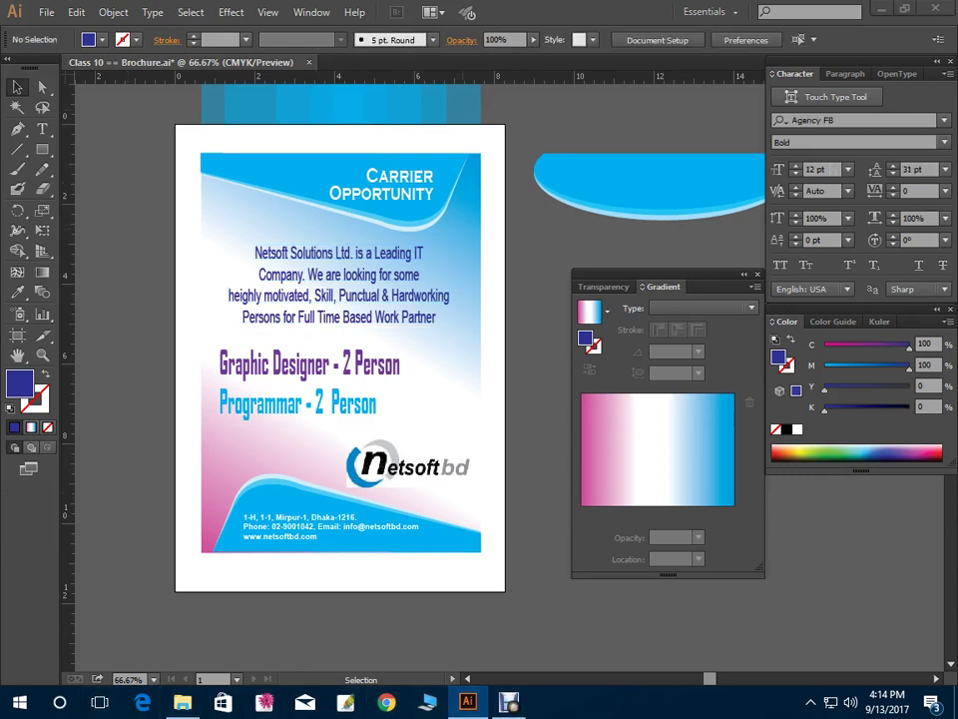
key("super+7")
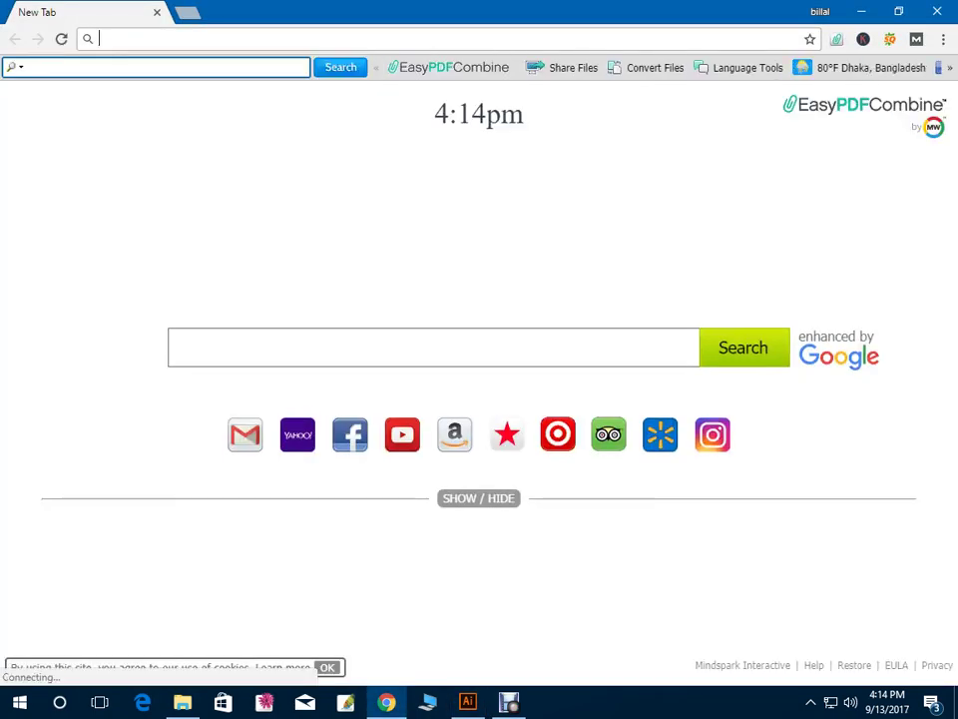
Search Google Images for BROCHURE and open the Sweet Tooth tri-fold preview
type("BRO")
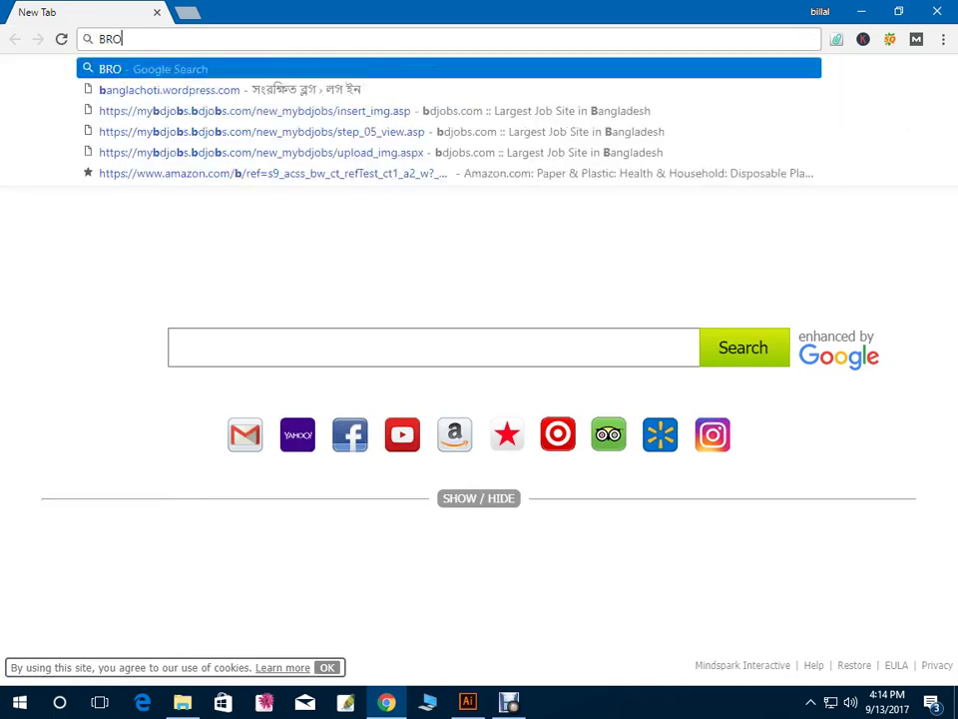
type("CHURE")
key("Return")
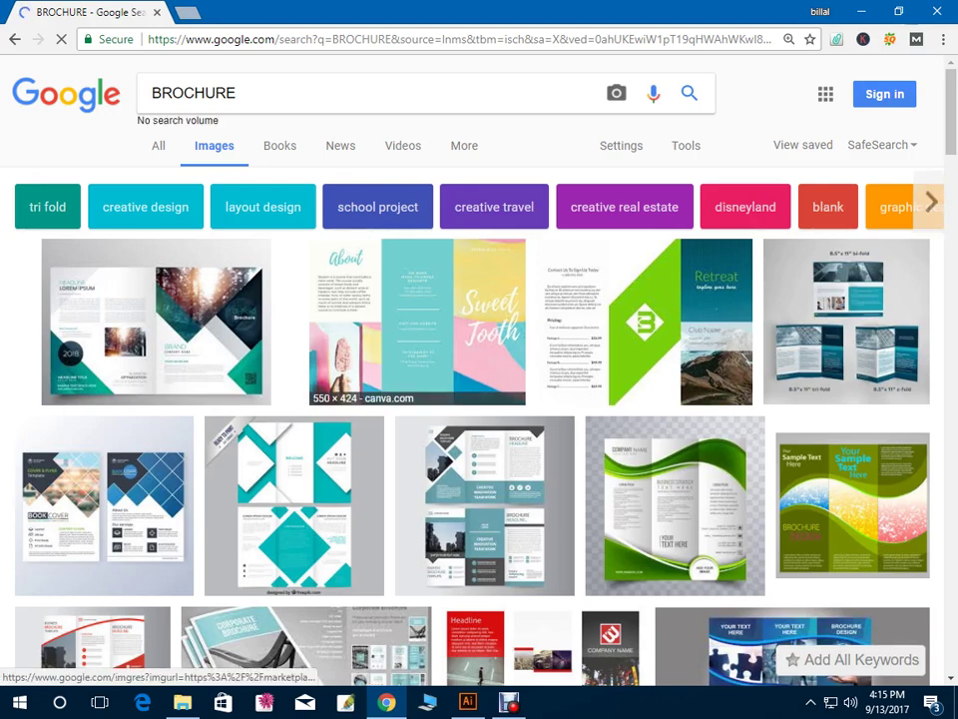
left_click(417, 320)
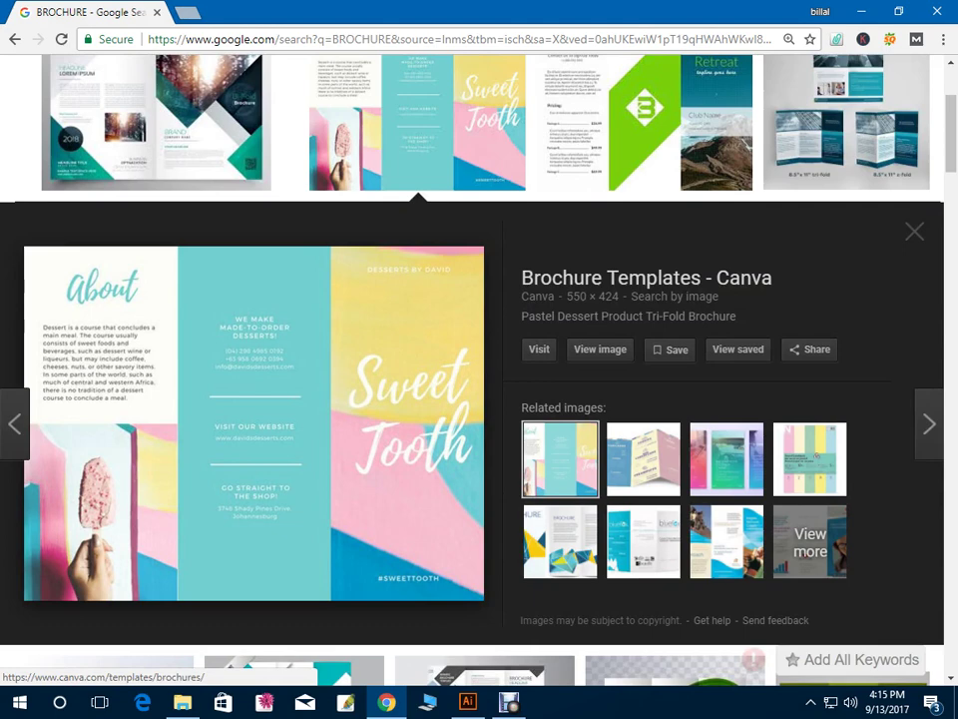
Save the preview image into Work > Graphic Design > Graphic Design Batch 02 > Class 10
right_click(201, 376)
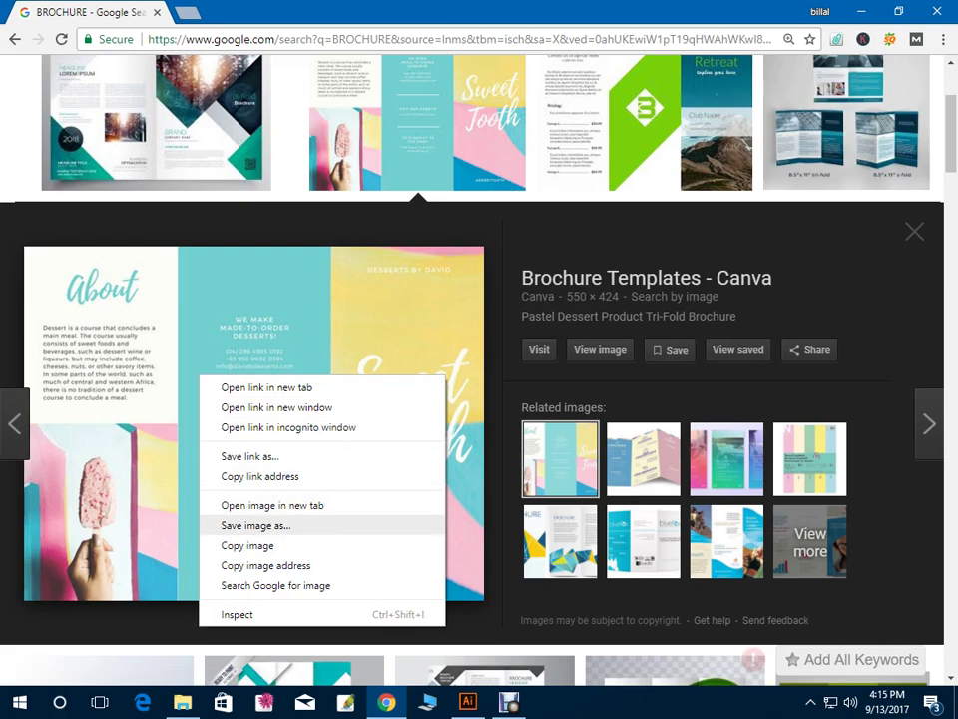
left_click(255, 526)
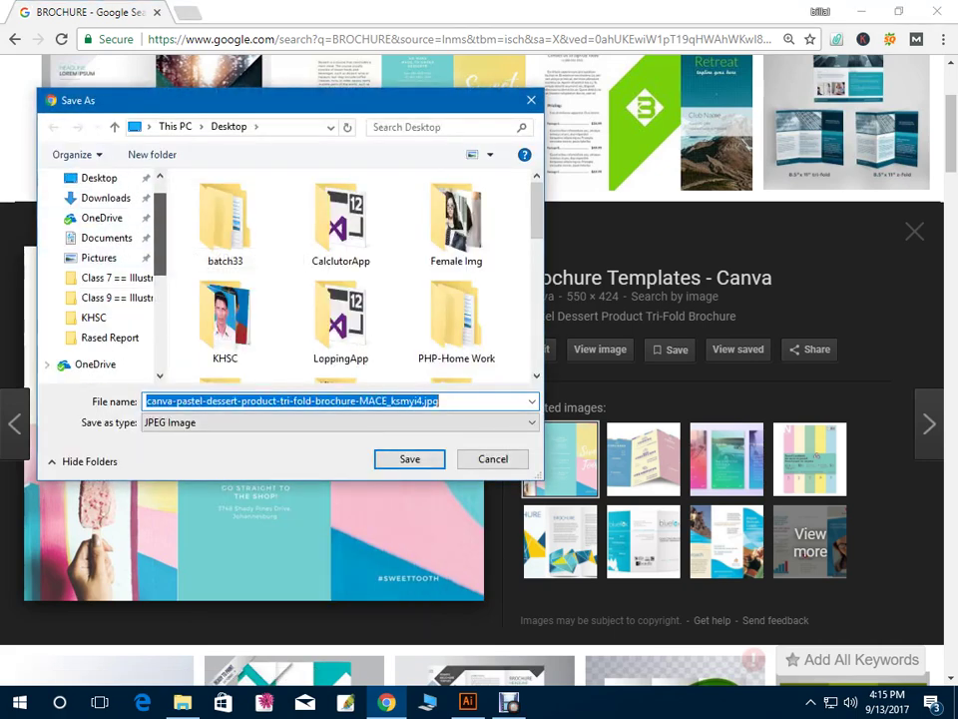
key("BackSpace")
key("ctrl+z")
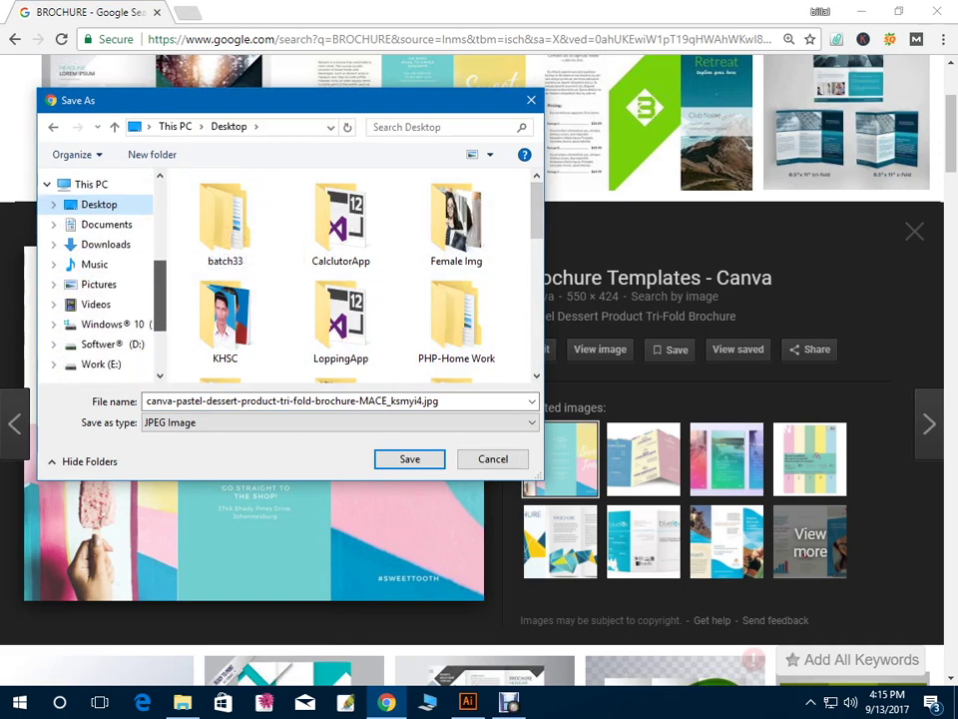
left_click(101, 337)
left_click(118, 358)
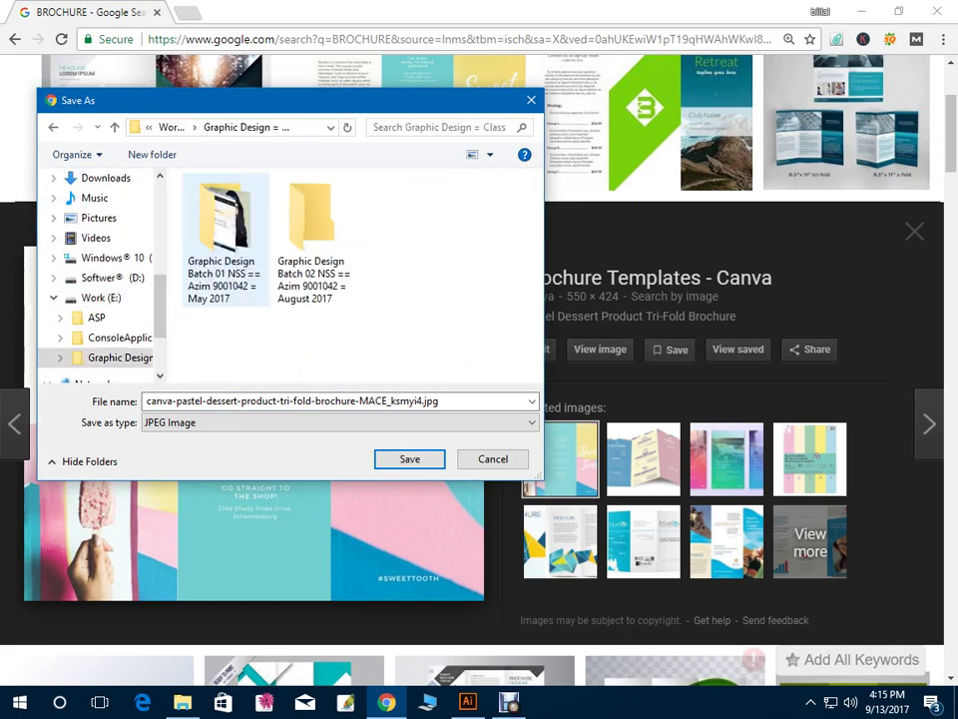
double_click(314, 240)
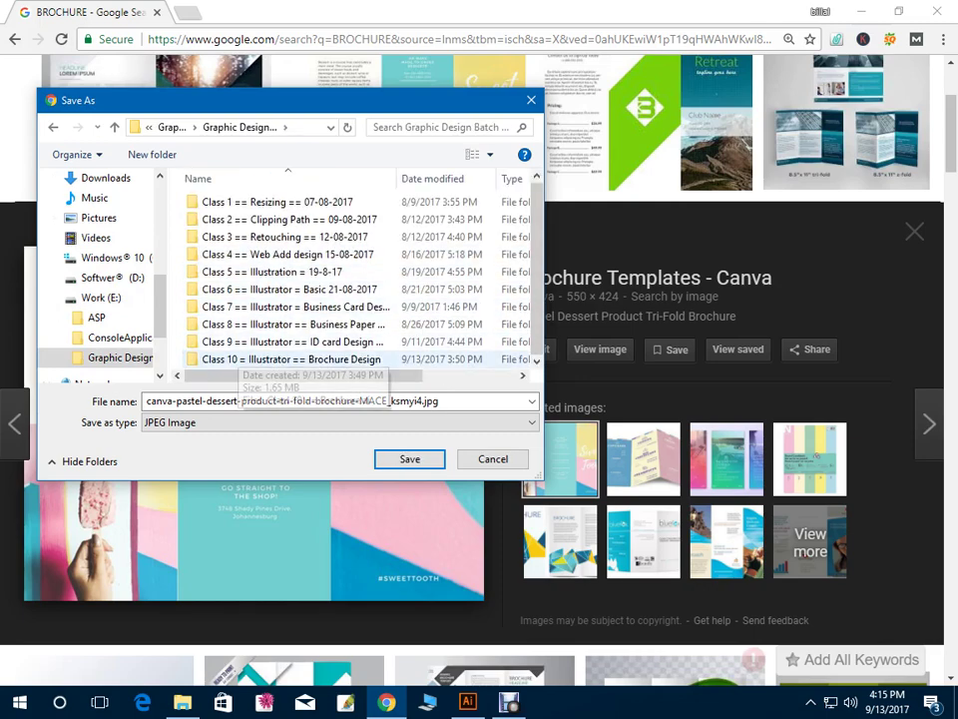
double_click(220, 361)
left_click(410, 459)
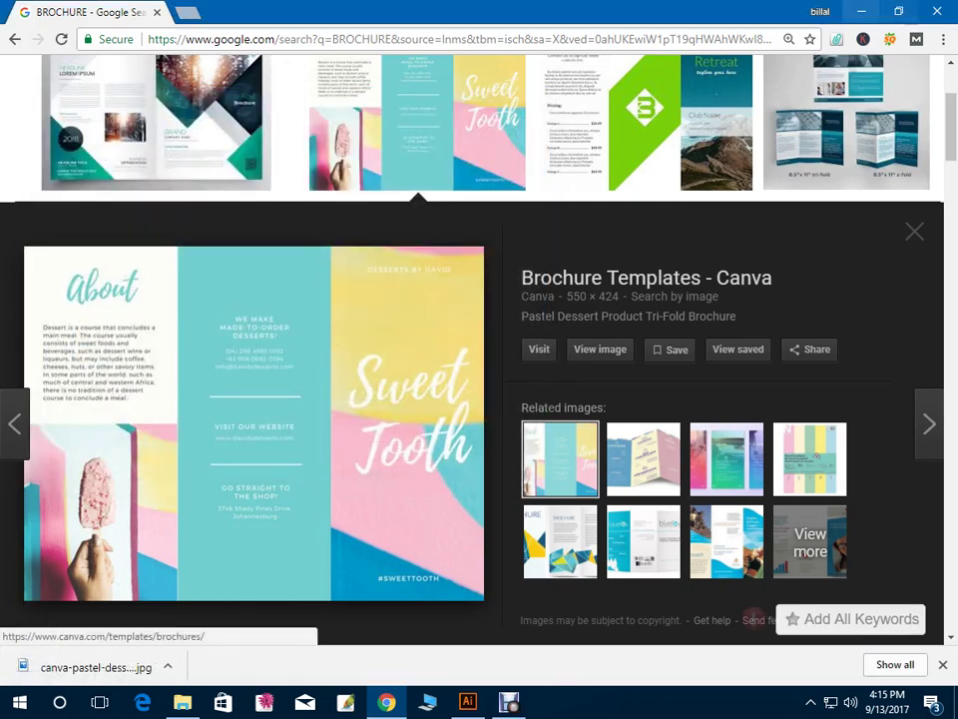
left_click(467, 702)
Save and close Brochure.ai
key("a")
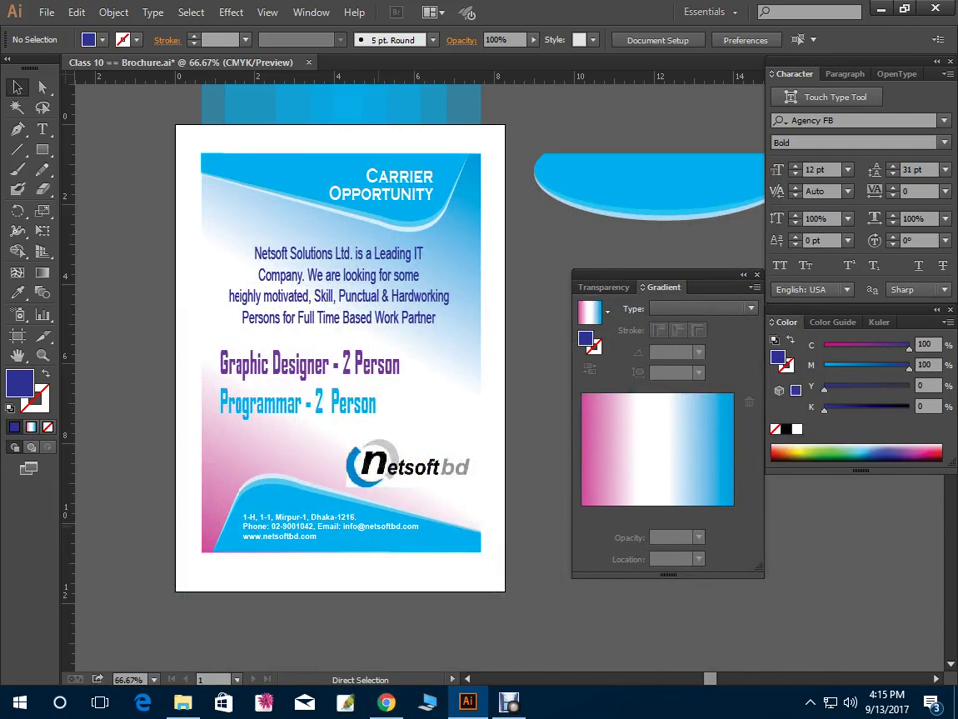
key("ctrl+s")
key("ctrl+w")
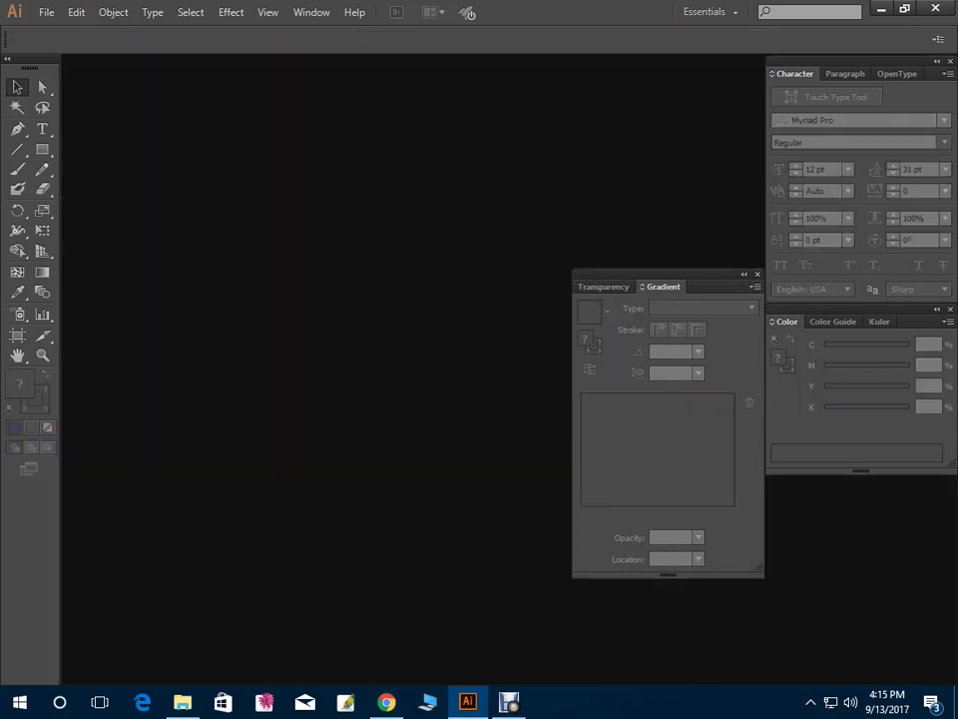
Open the downloaded Sweet Tooth brochure JPG as its own document and frame the right panel
key("ctrl+o")
left_click(193, 132)
key("Return")
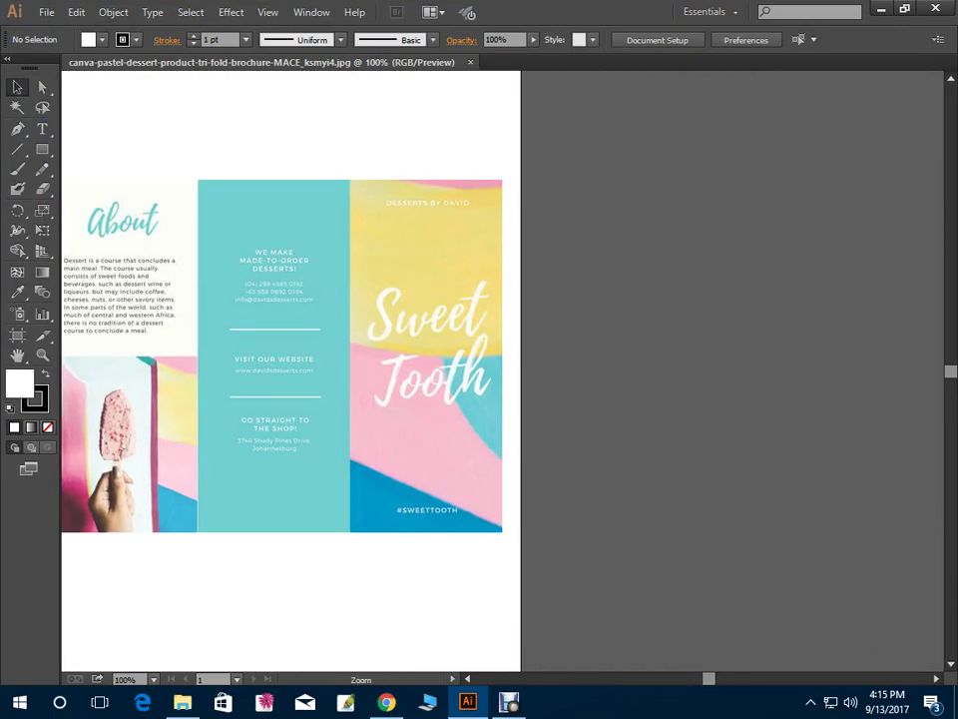
key("ctrl+plus")
key("ctrl+plus")
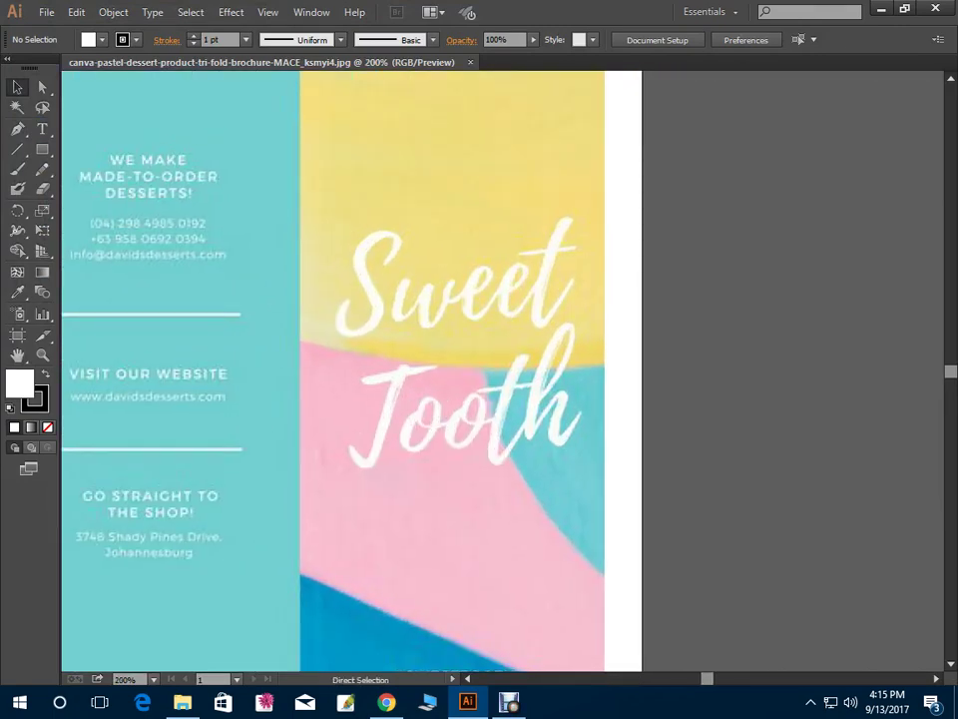
key("ctrl+minus")
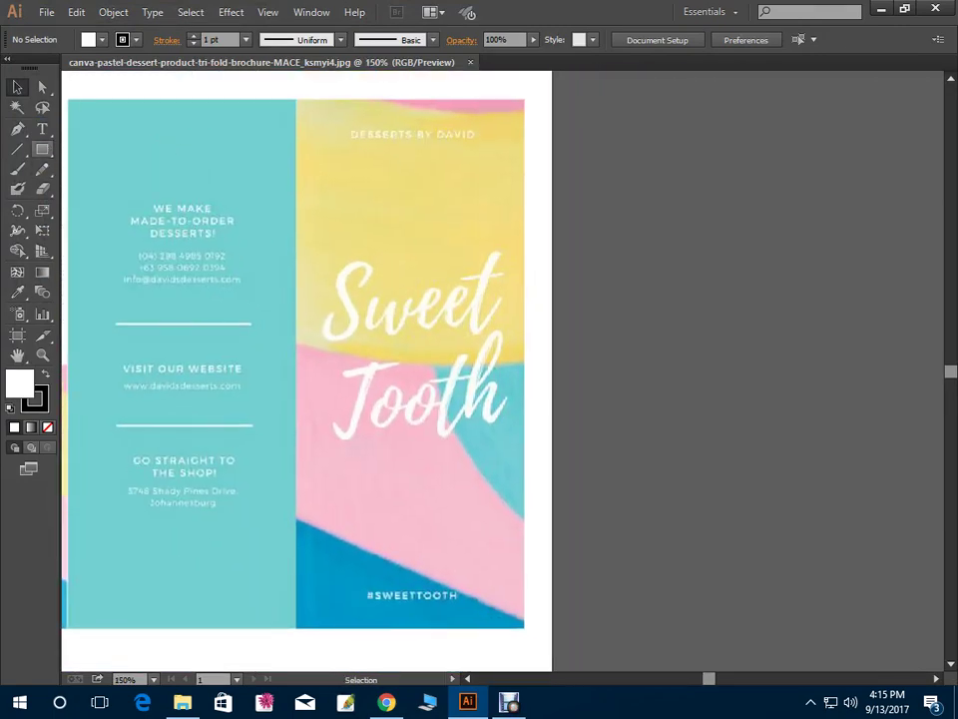
key("m")
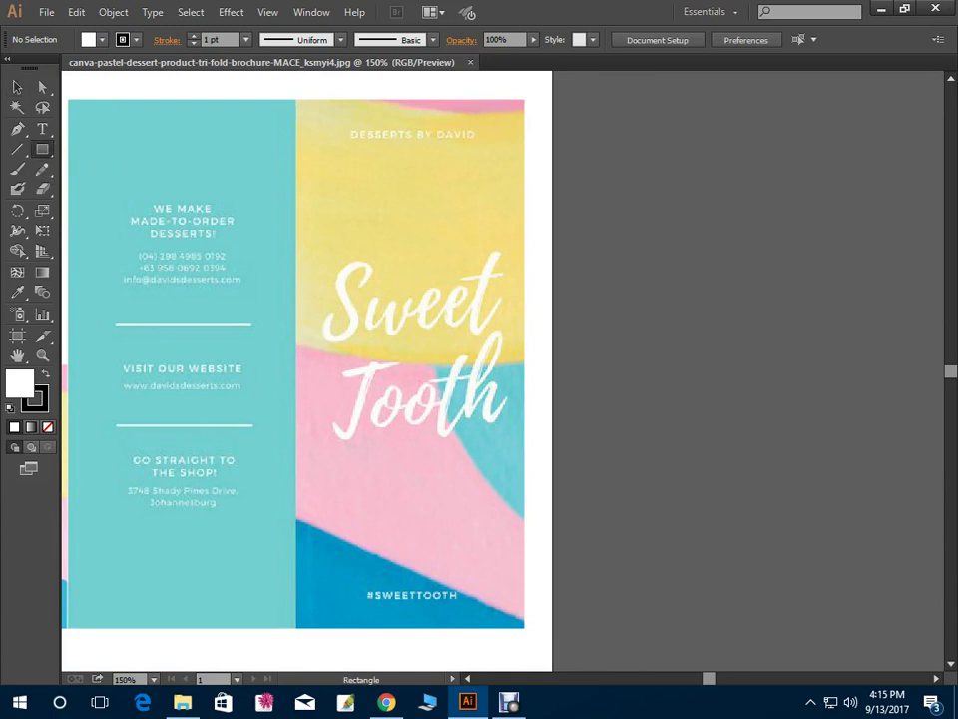
Frame the right Sweet Tooth panel with a no-fill, black-outlined rectangle
left_click_drag(297, 99, 524, 626)
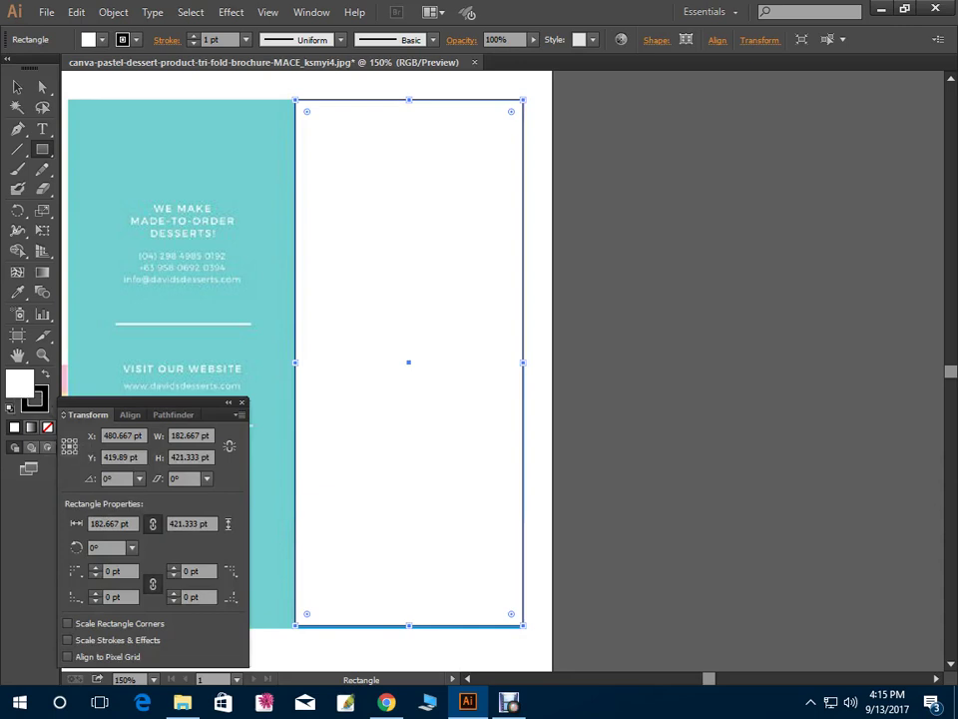
key("slash")
left_click(34, 398)
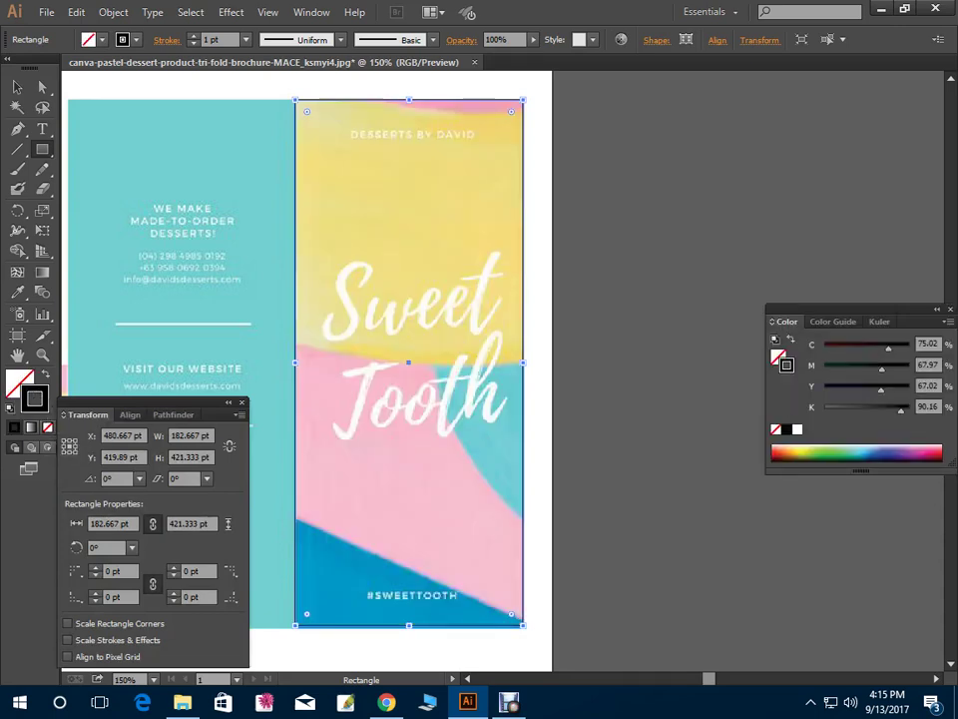
left_click(17, 86)
key("ctrl+shift+a")
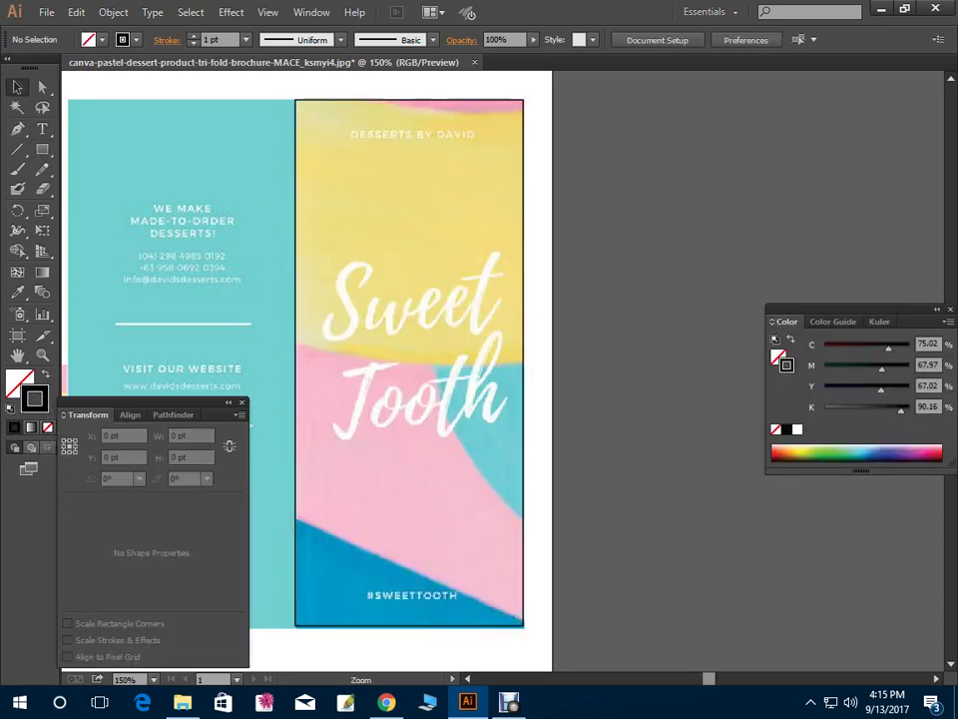
Pan to the panel's top edge and make first Pen tool attempts on the pink band
scroll(464, 75, "up", 5)
left_click_drag(399, 449, 404, 374)
left_click(17, 129)
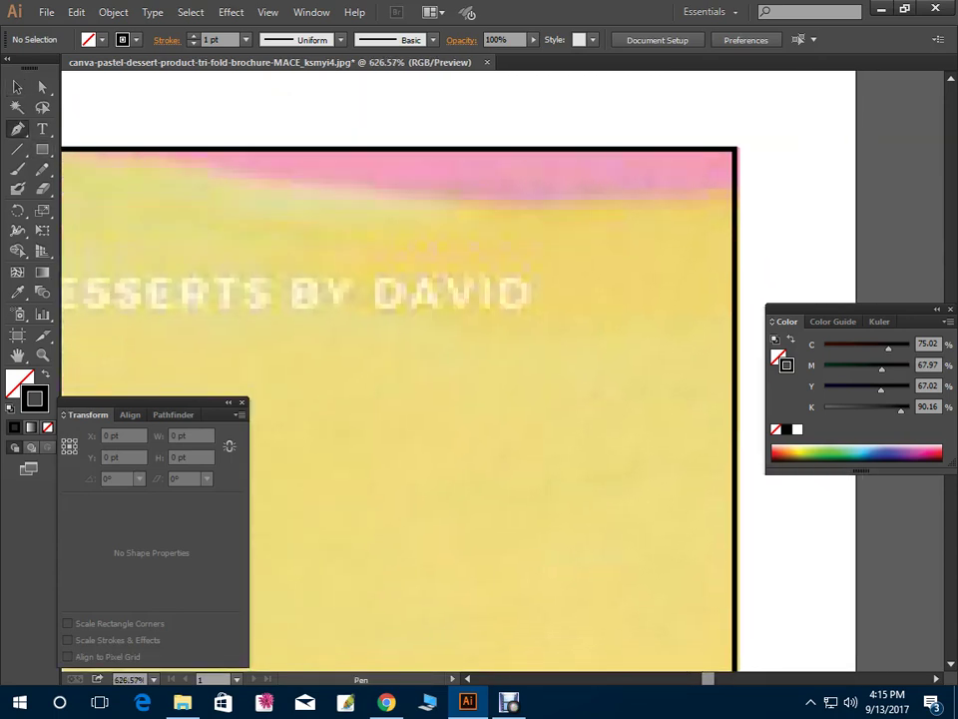
key("ctrl+a")
key("ctrl+shift+a")
left_click(735, 196)
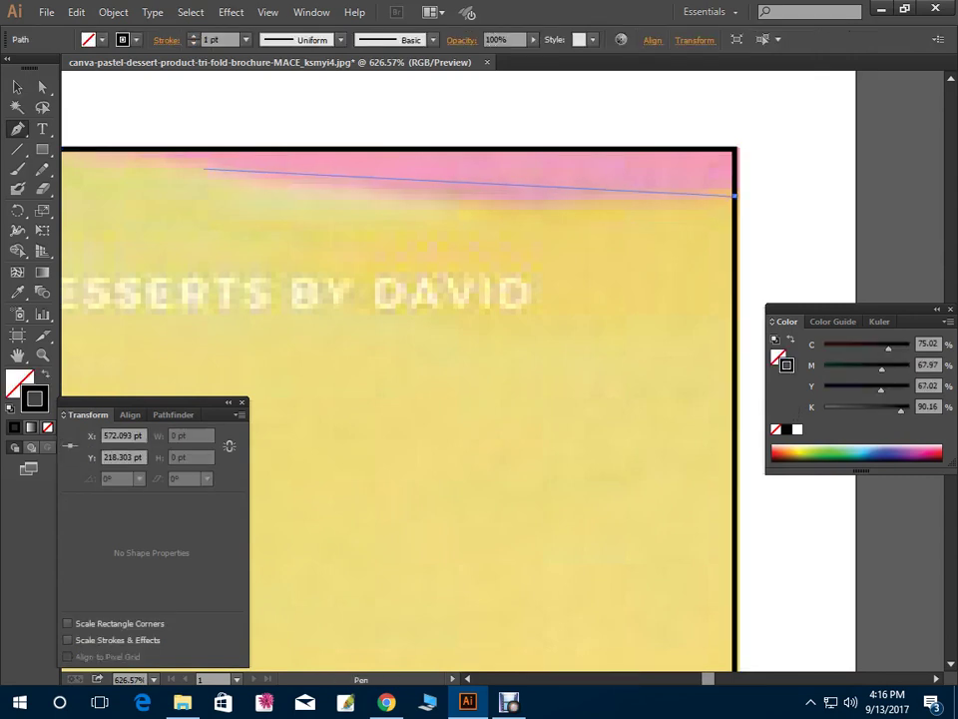
key("ctrl+minus")
key("ctrl+minus")
key("ctrl+minus")
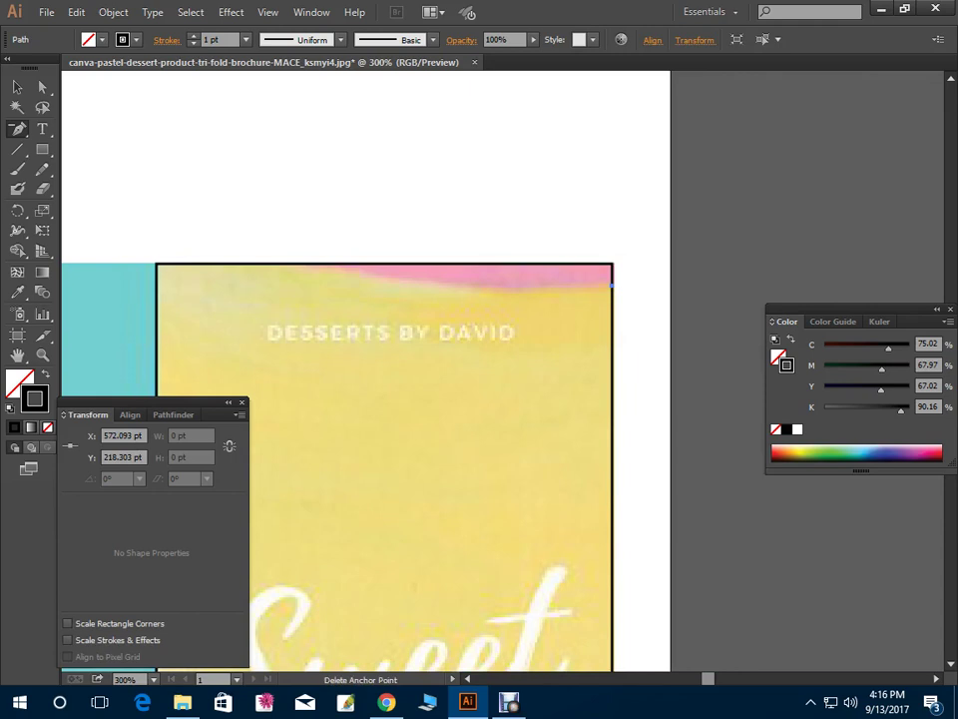
left_click(612, 287)
left_click(627, 372)
key("shift+F8")
left_click_drag(18, 129, 18, 129)
left_click(612, 286)
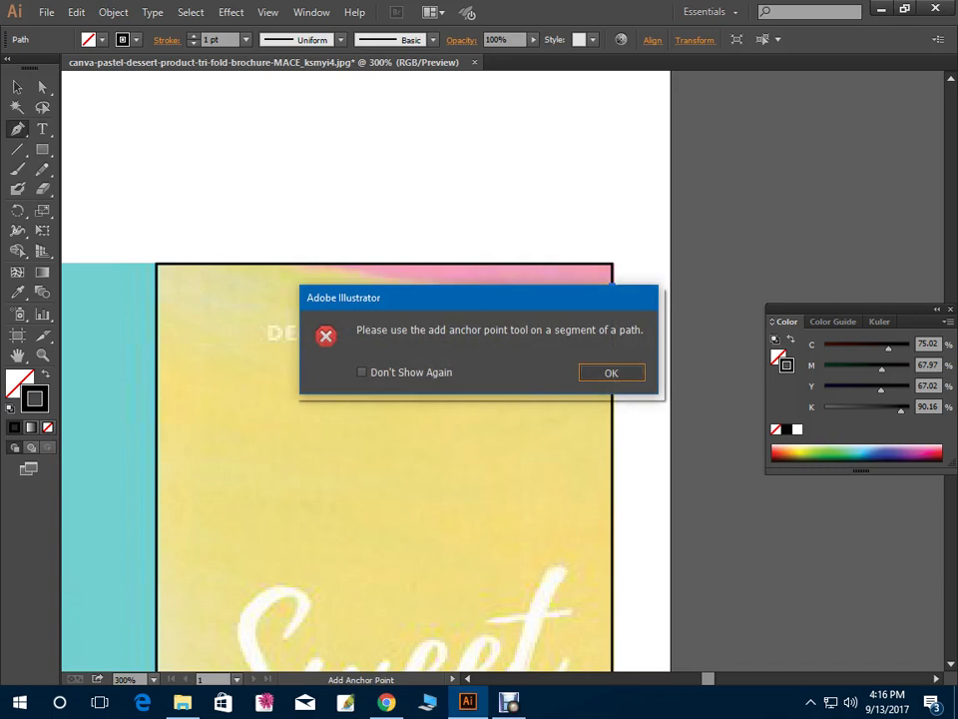
key("Return")
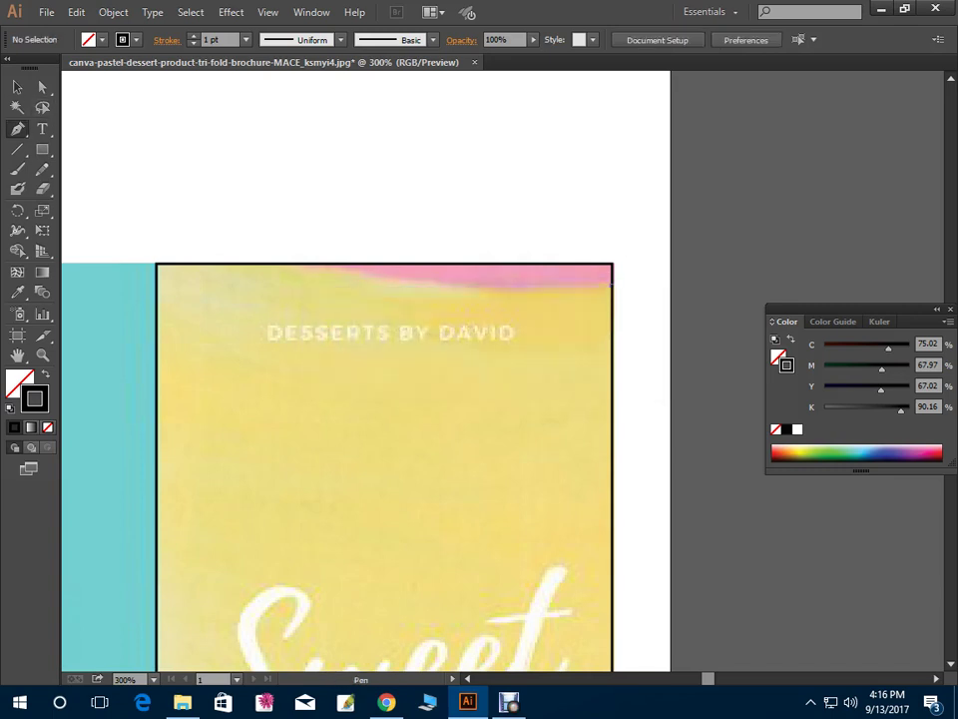
Trace the pink top band as a closed curved shape with a pink fill
left_click(612, 285)
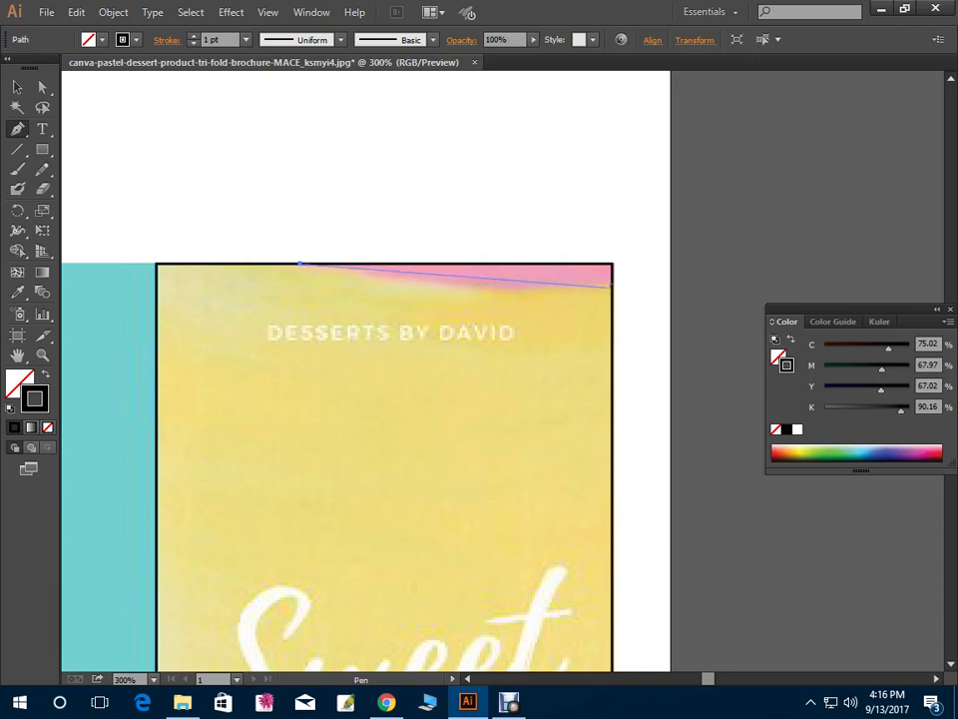
left_click_drag(612, 287, 731, 289)
left_click(613, 264)
left_click(300, 264)
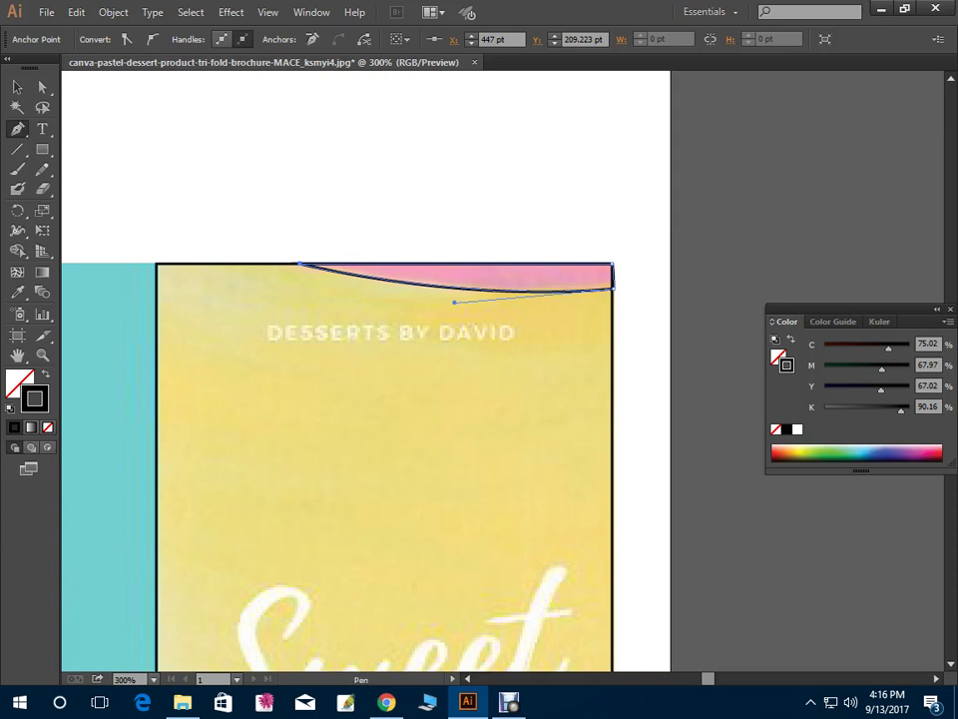
key("shift+x")
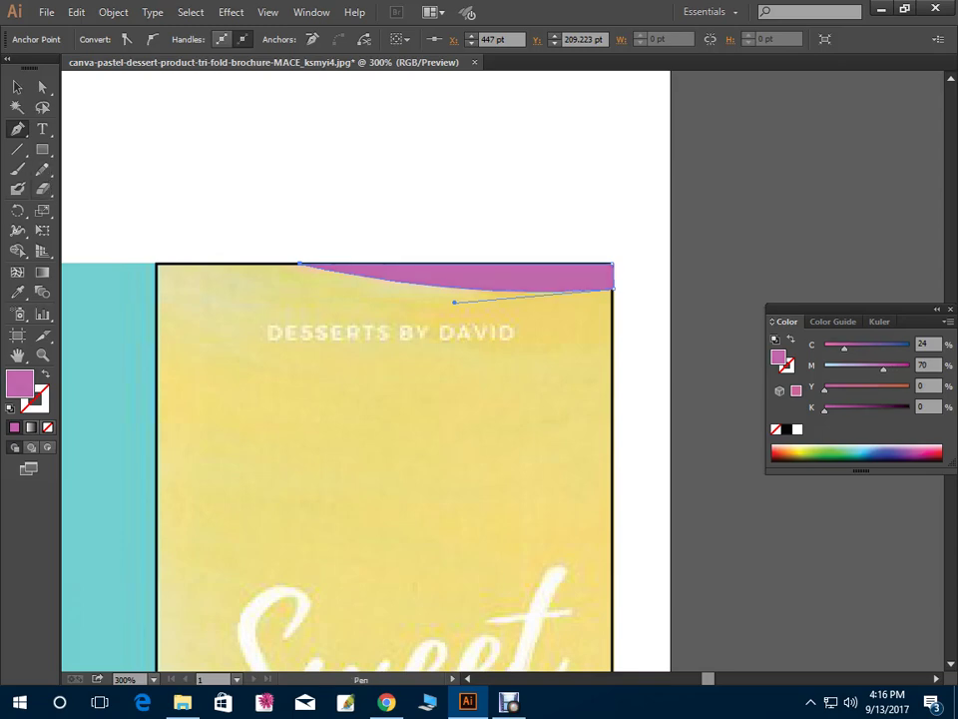
key("ctrl+minus")
key("ctrl+minus")
key("ctrl+minus")
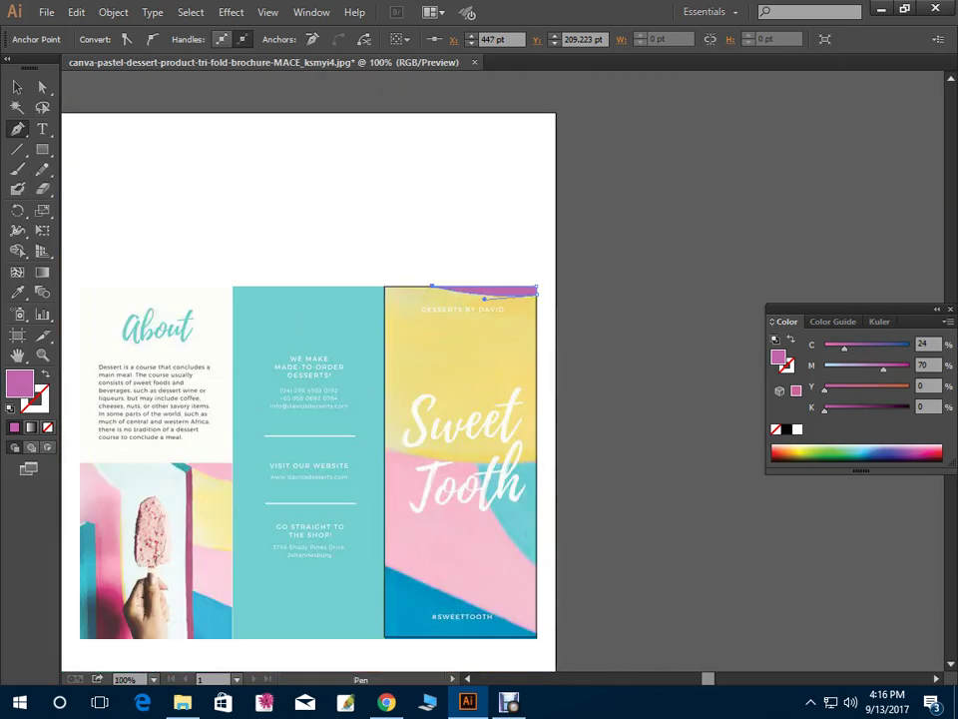
Trace the panel's lower pink area as a purple shape and send it behind the photo
key("ctrl+plus")
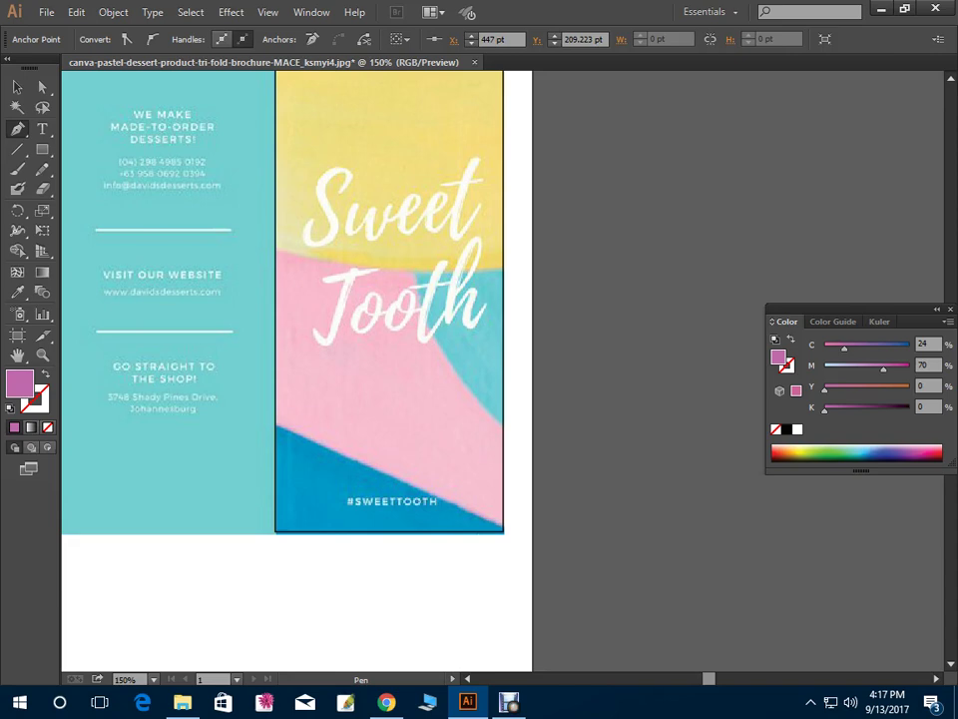
left_click_drag(299, 329, 237, 369)
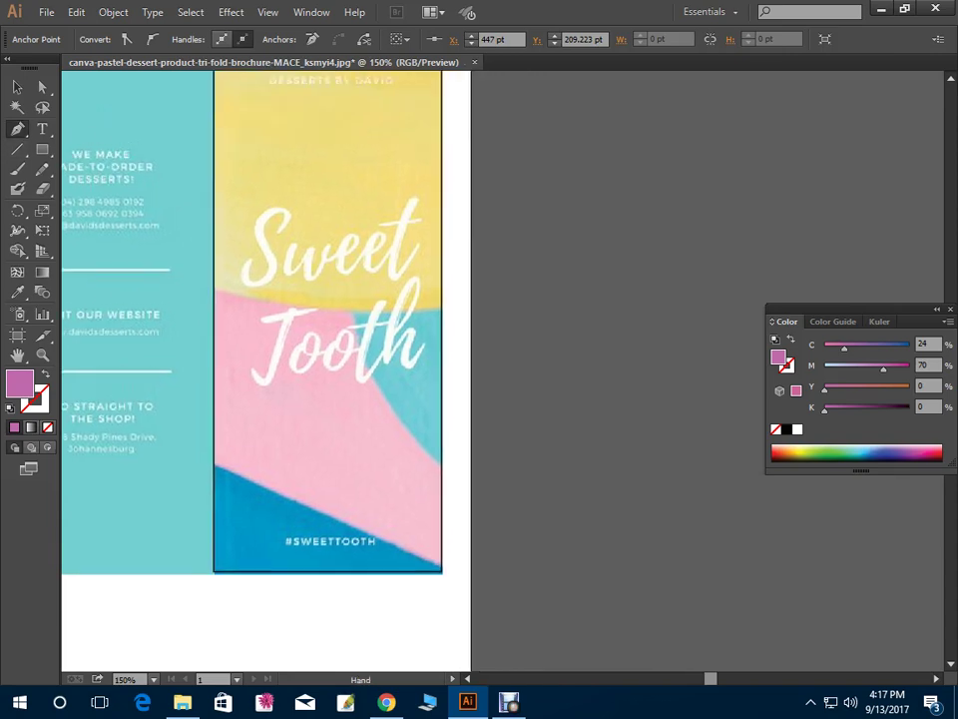
left_click_drag(442, 305, 534, 286)
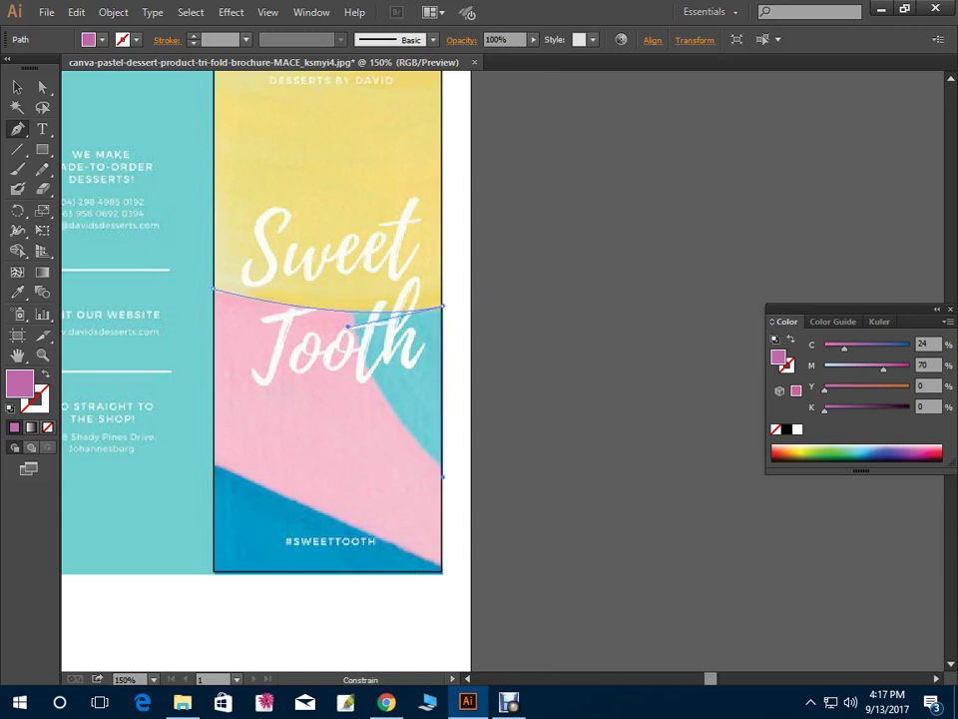
left_click(442, 476)
left_click(442, 570)
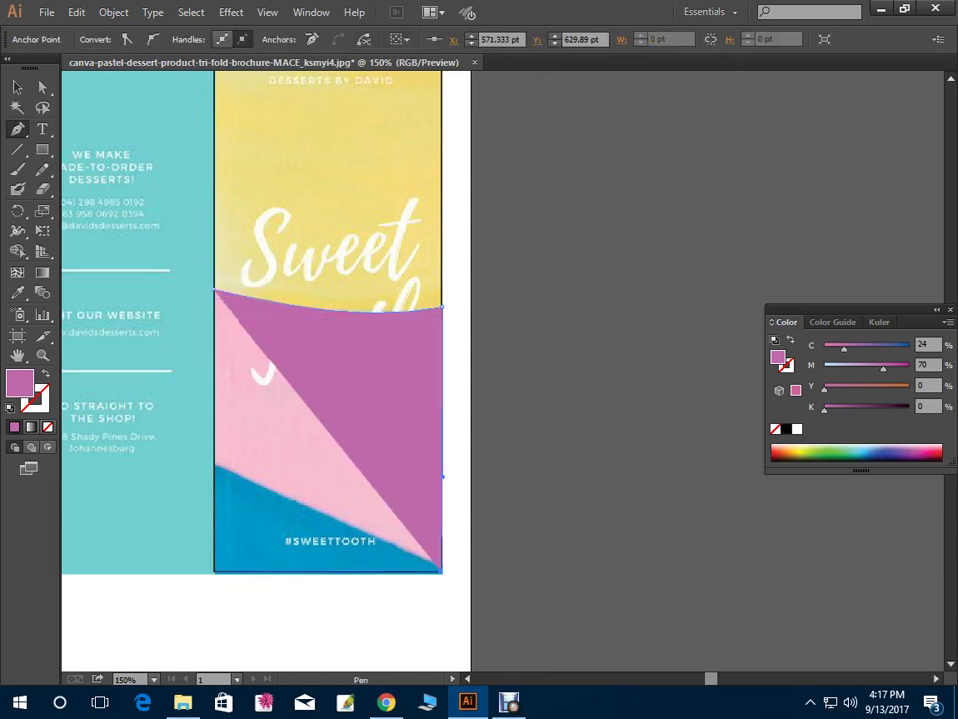
left_click(212, 571)
left_click(214, 289)
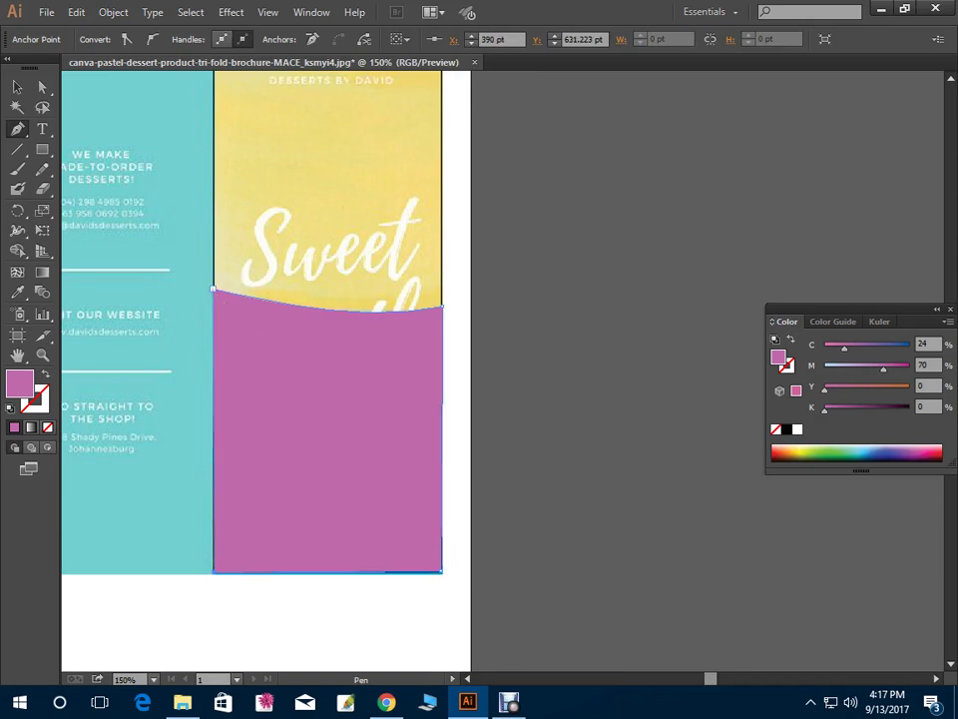
key("v")
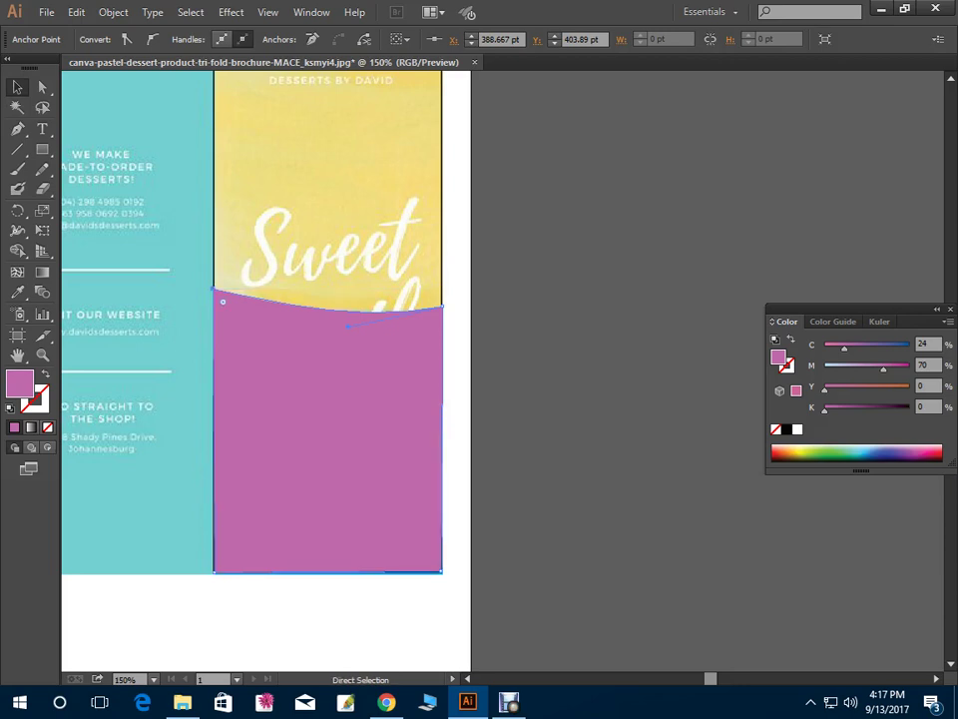
key("ctrl+x")
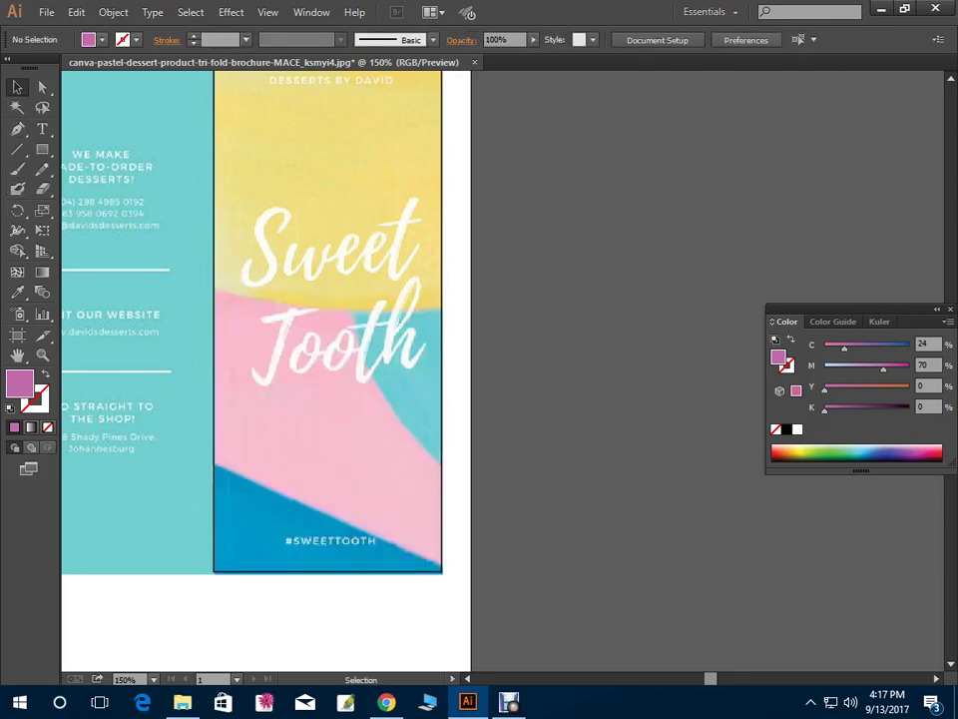
Trace the turquoise wedge with a curved sloping edge and fill it green (C74 M11 Y86)
left_click(17, 129)
left_click(331, 304)
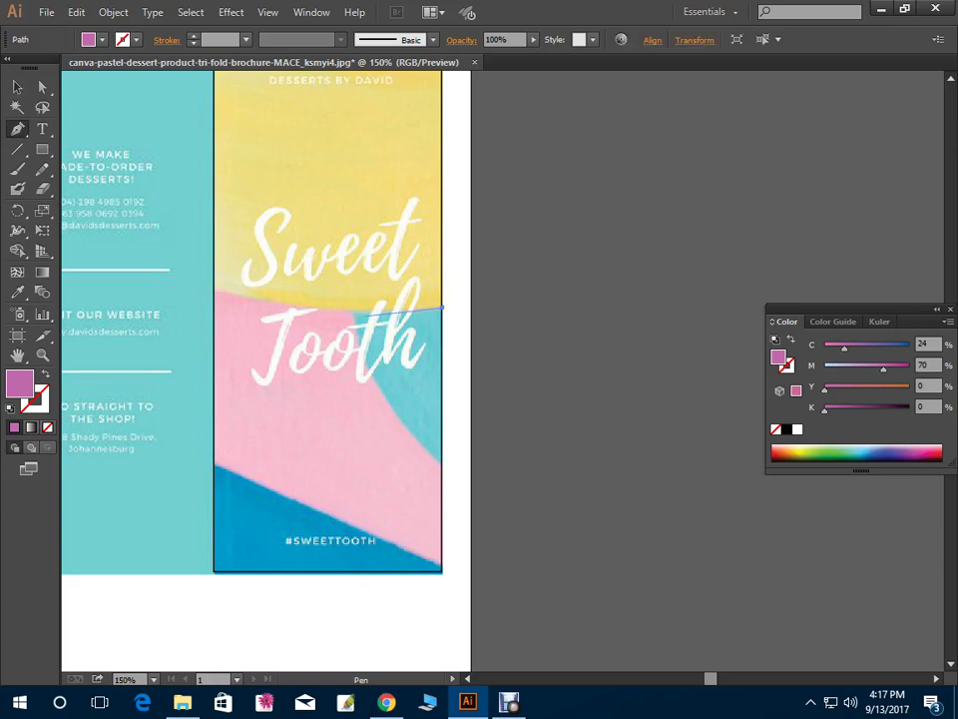
left_click(376, 315)
left_click(442, 308)
left_click(443, 464)
left_click_drag(443, 463, 511, 518)
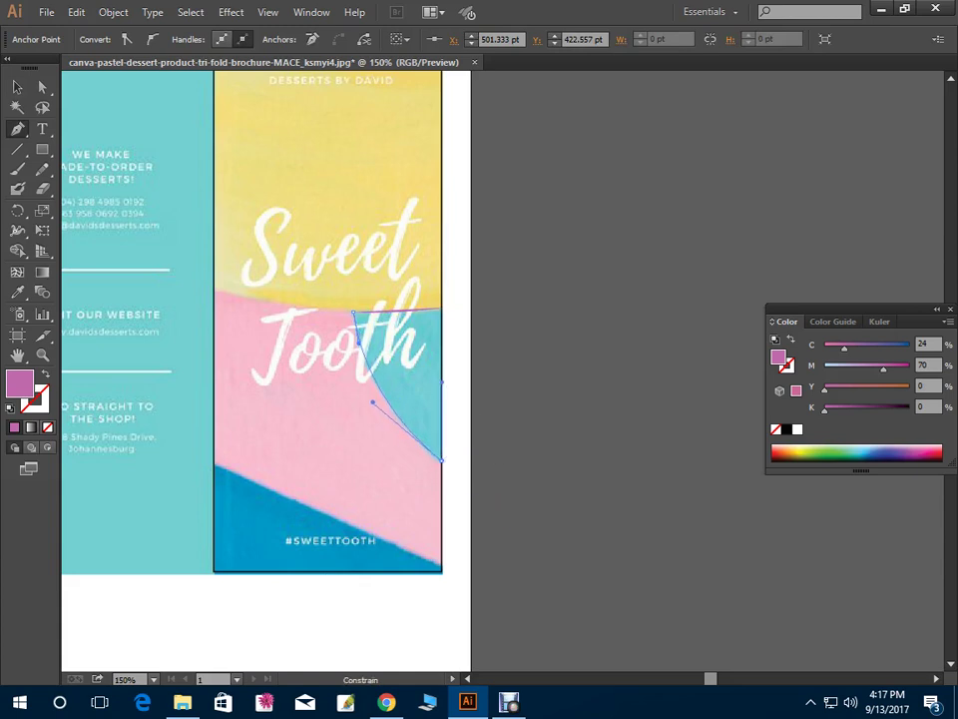
left_click(353, 312)
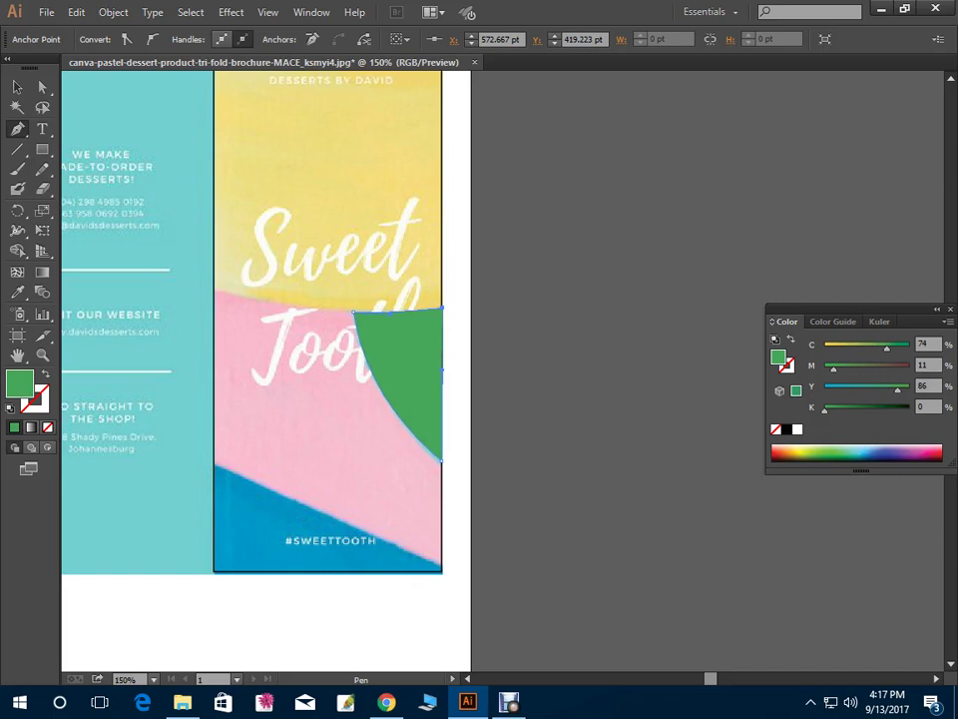
key("ctrl+shift+a")
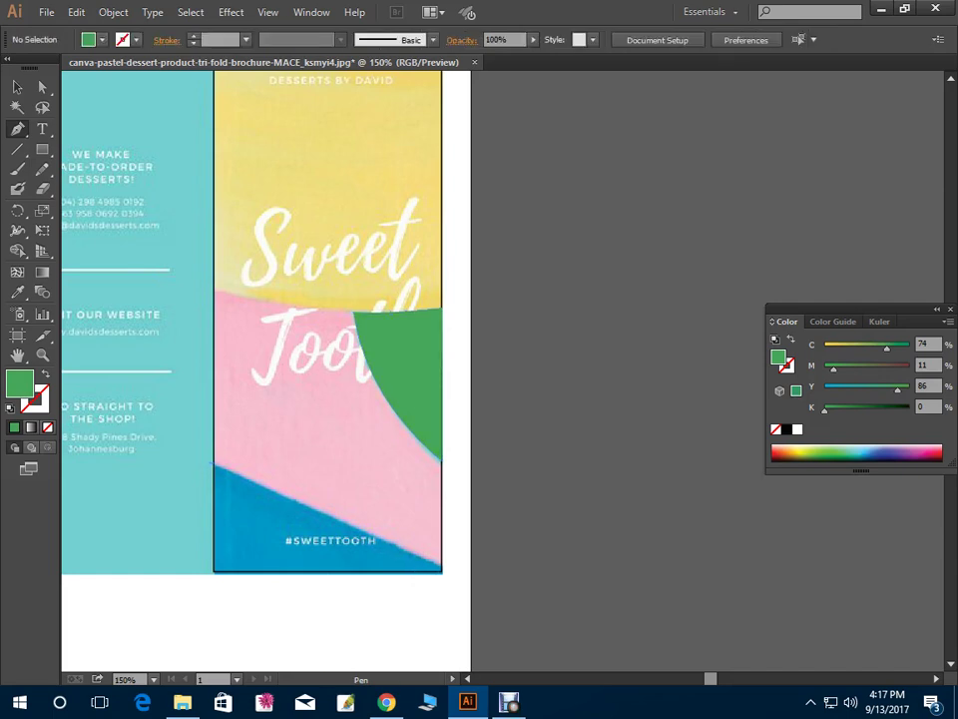
Trace the Sweet Tooth panel's bottom triangle and fill it blue (C81 M41)
key("ctrl+=")
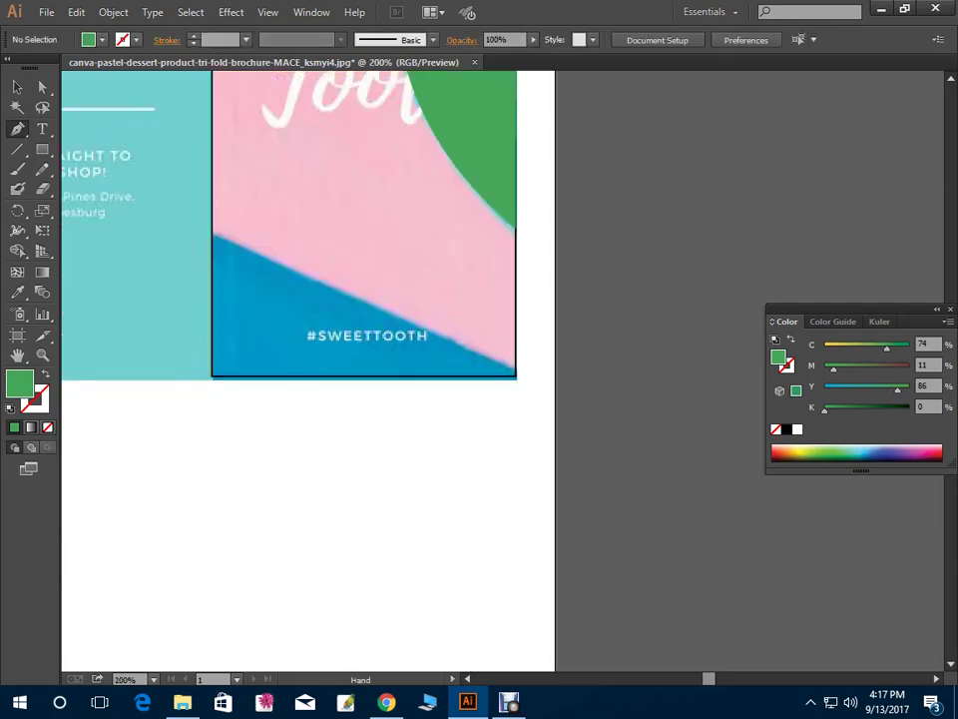
scroll(309, 369, "up", 1)
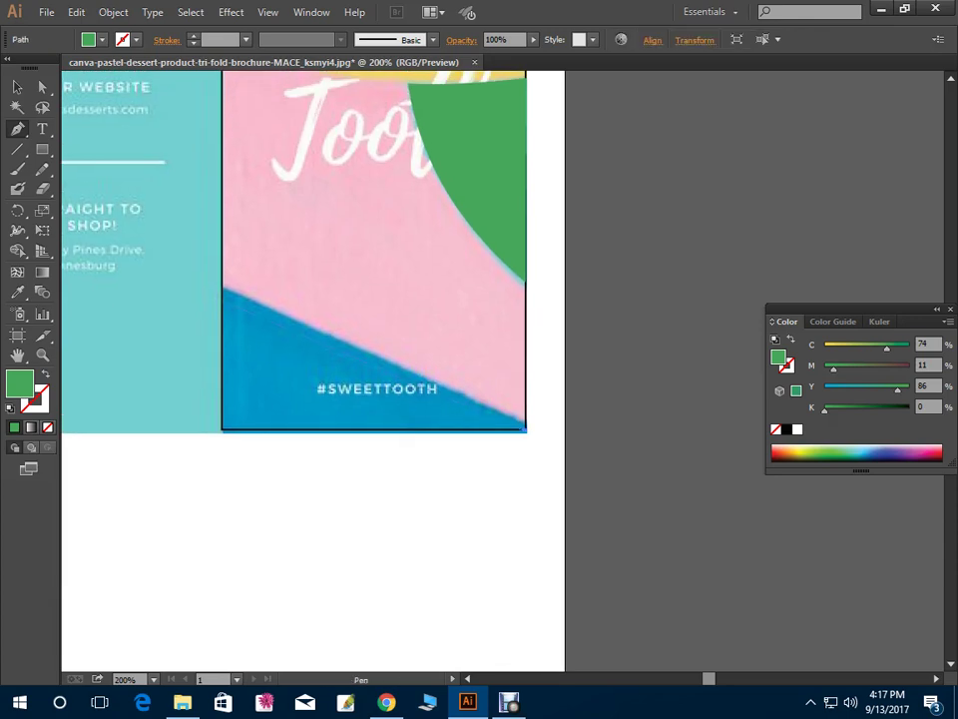
left_click(220, 287)
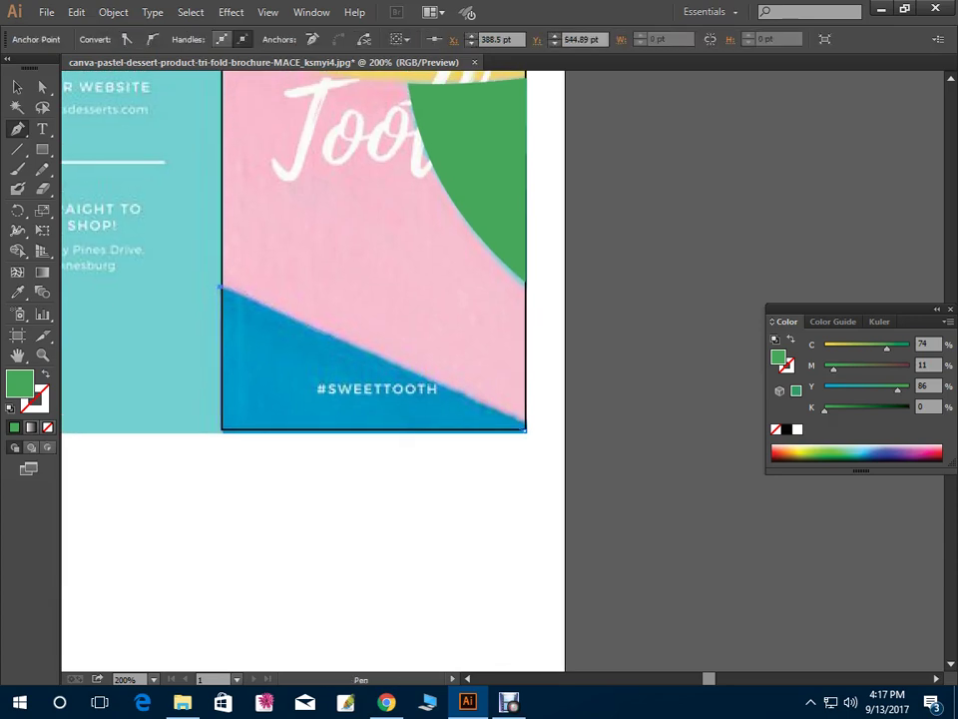
left_click(220, 431)
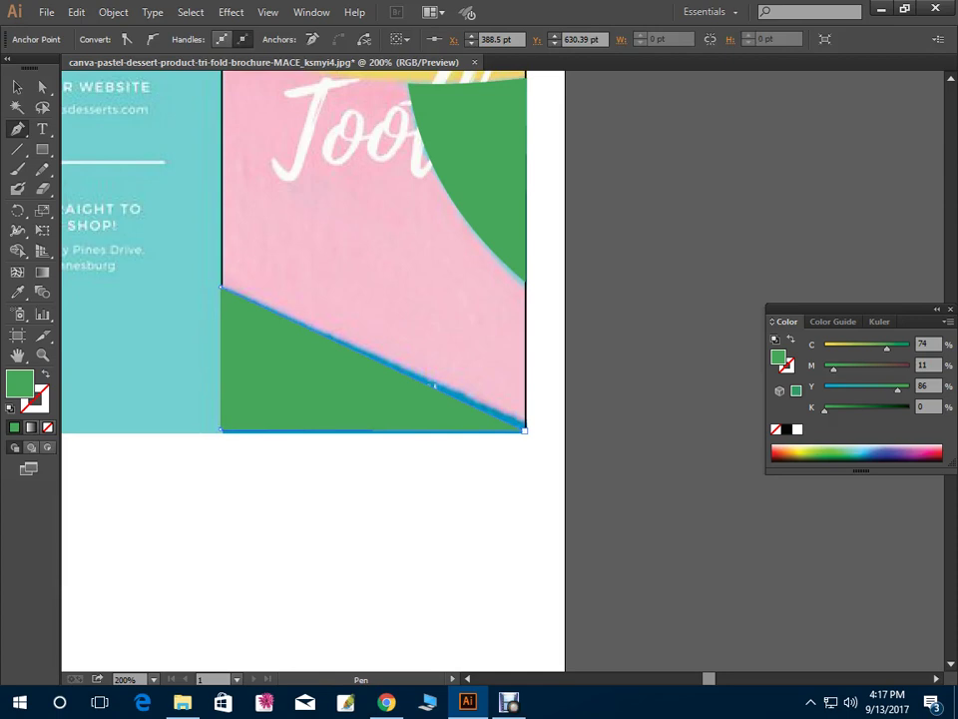
key("v")
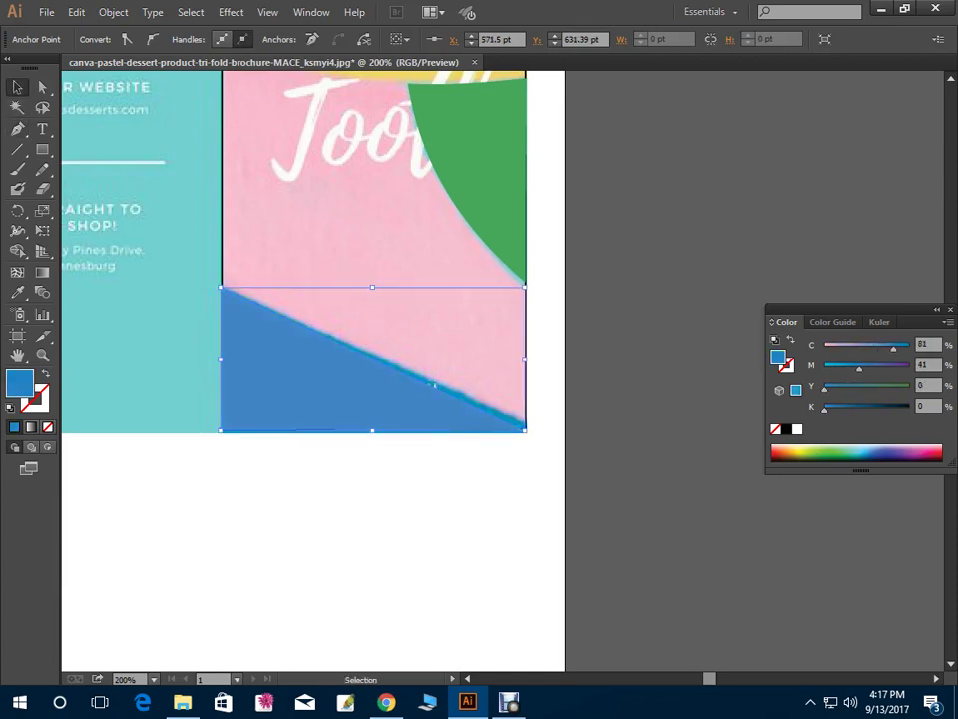
key("ctrl+shift+a")
Check the purple shape's stacking by moving it aside and undoing the move
key("ctrl+0")
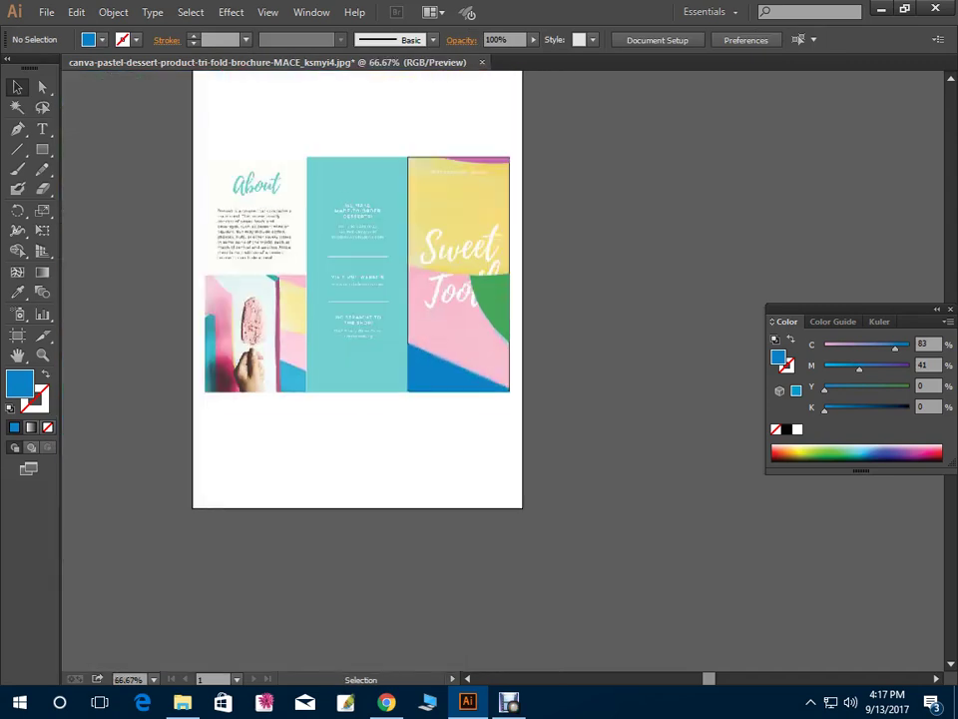
left_click(399, 395)
key("ctrl+shift+a")
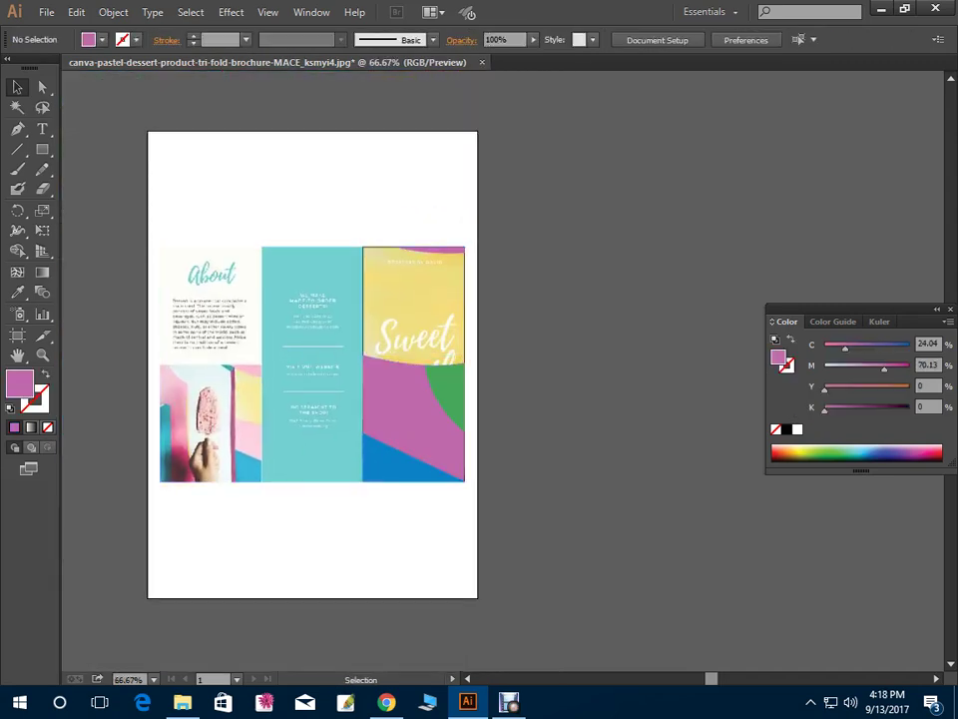
left_click_drag(410, 367, 252, 352)
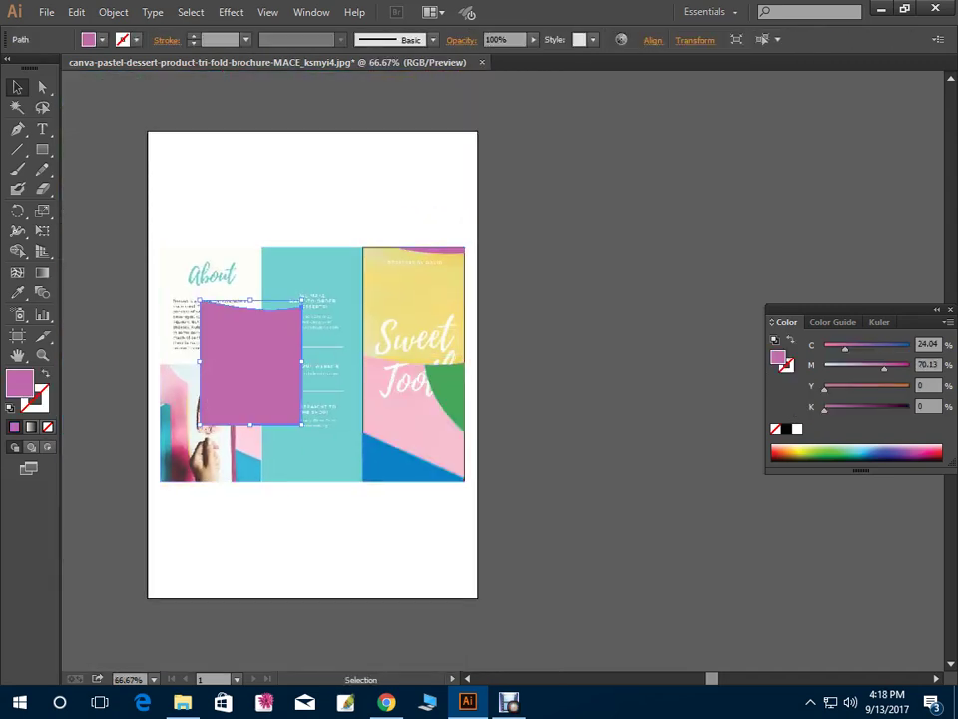
key("ctrl+z")
key("ctrl+shift+a")
Check the green shape and blue triangle by moving the triangle aside and back, then view at 100%
left_click(445, 394)
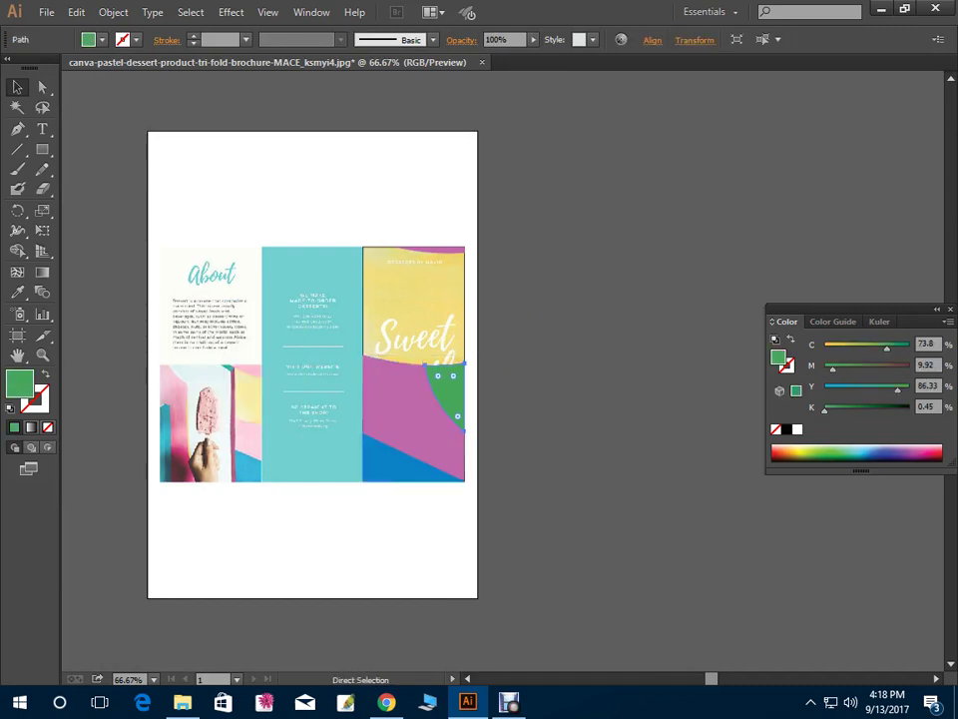
key("ctrl+shift+a")
left_click_drag(419, 464, 294, 373)
key("ctrl+z")
key("ctrl+shift+a")
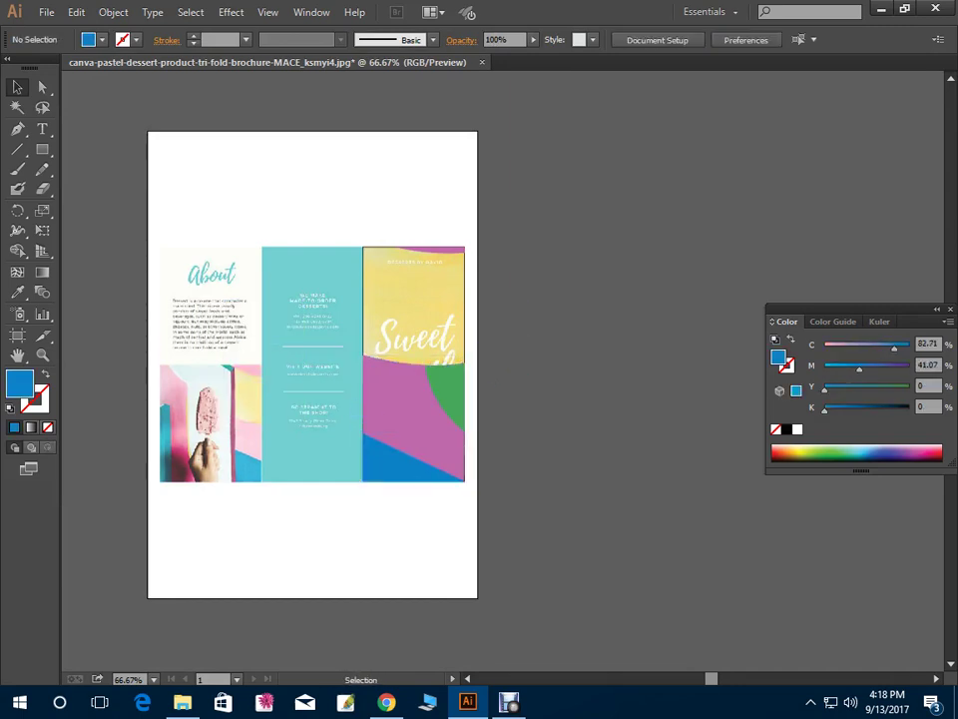
key("ctrl+1")
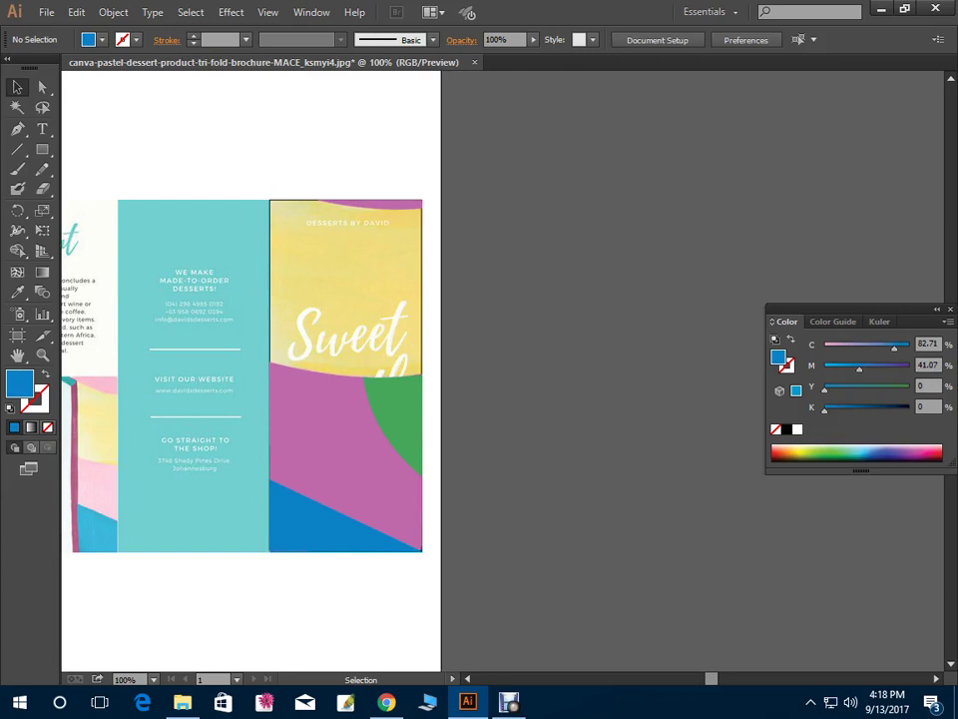
Restore the top shape's yellow fill and move the right panel's traced shapes beside the artboard
left_click(346, 299)
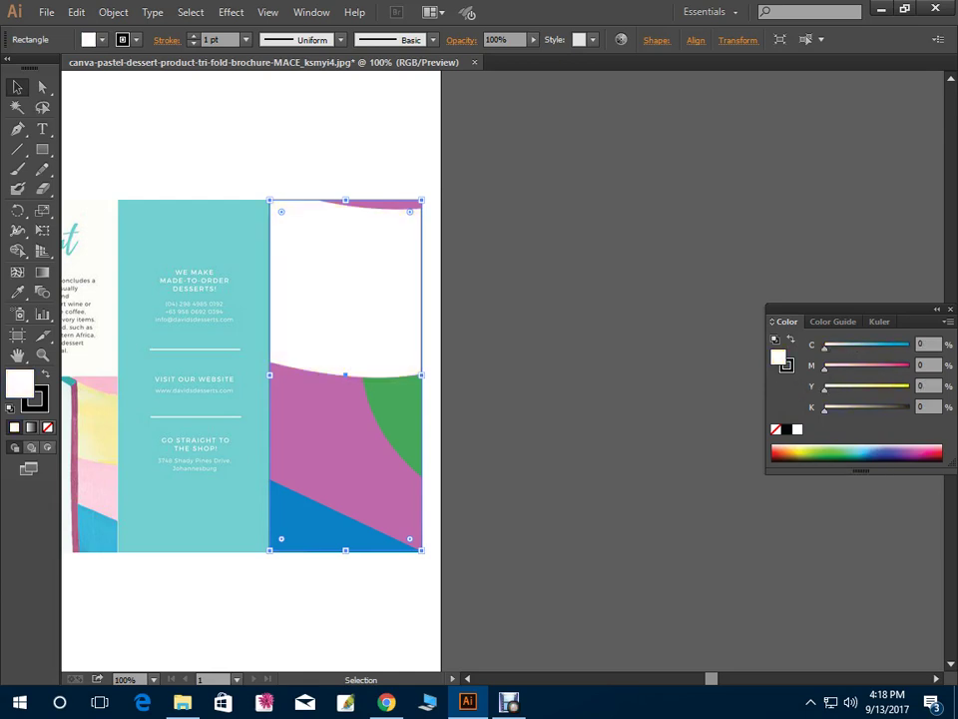
key("ctrl+shift+z")
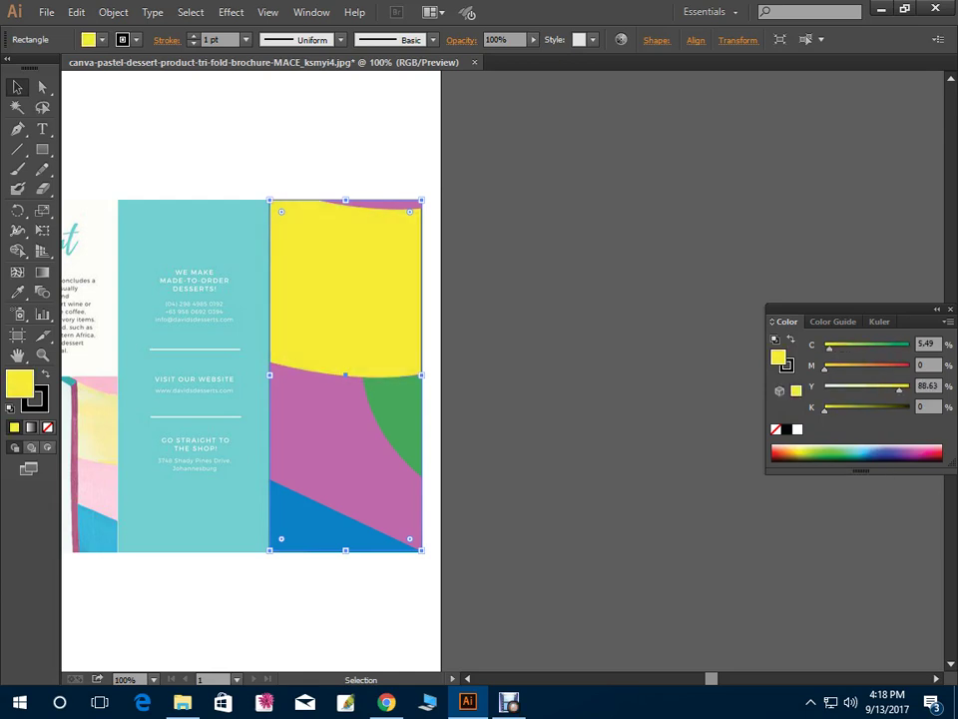
key("ctrl+shift+a")
left_click_drag(439, 584, 296, 152)
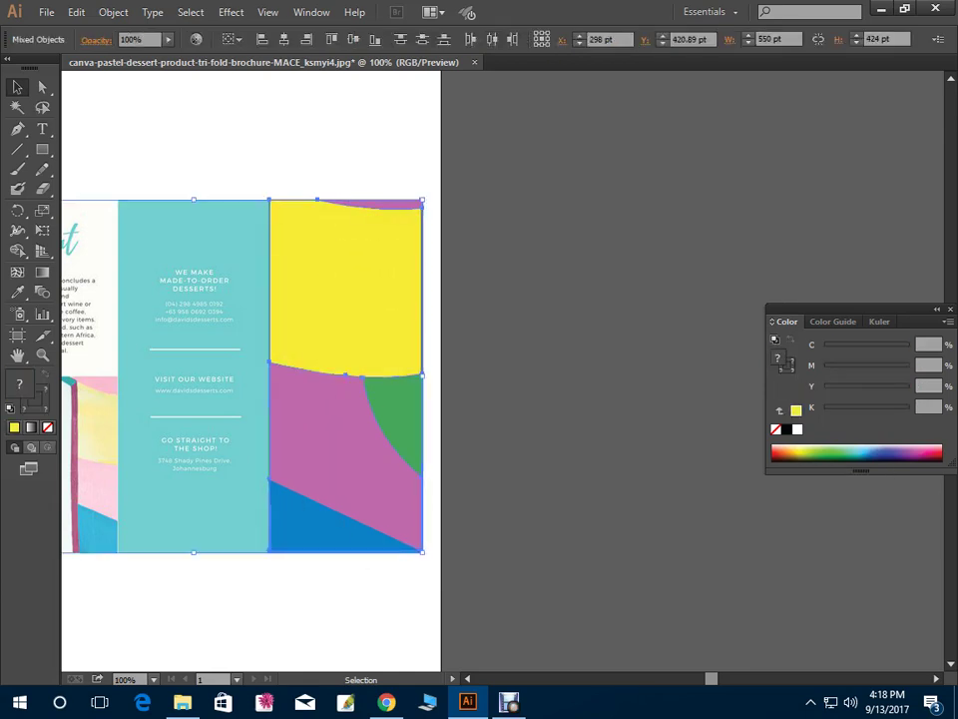
key("a")
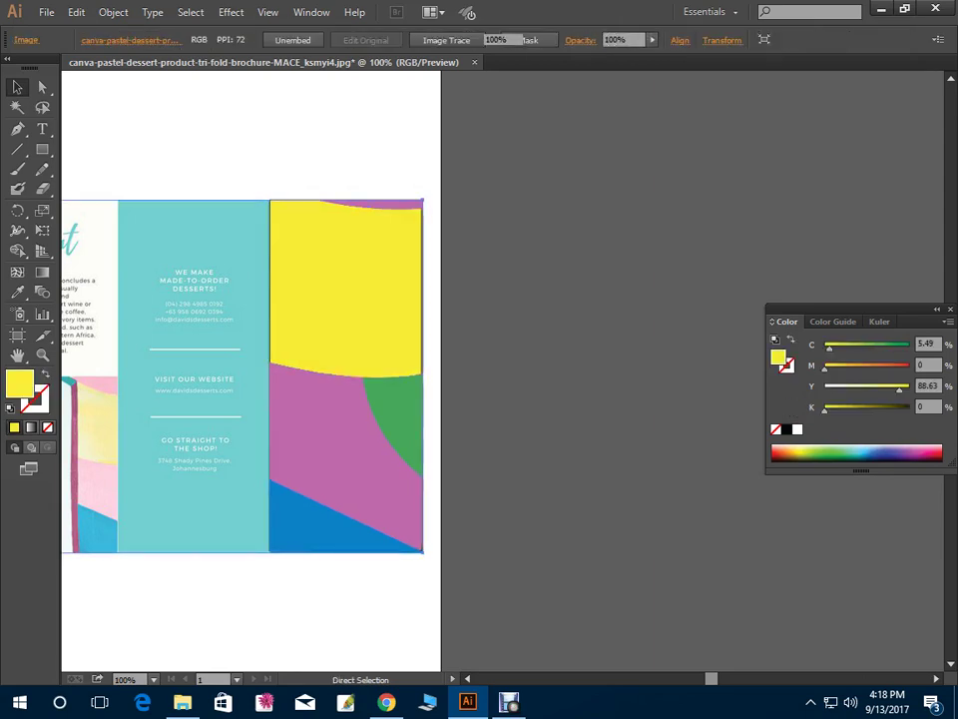
key("v")
left_click_drag(440, 544, 342, 145)
left_click_drag(345, 375, 511, 375)
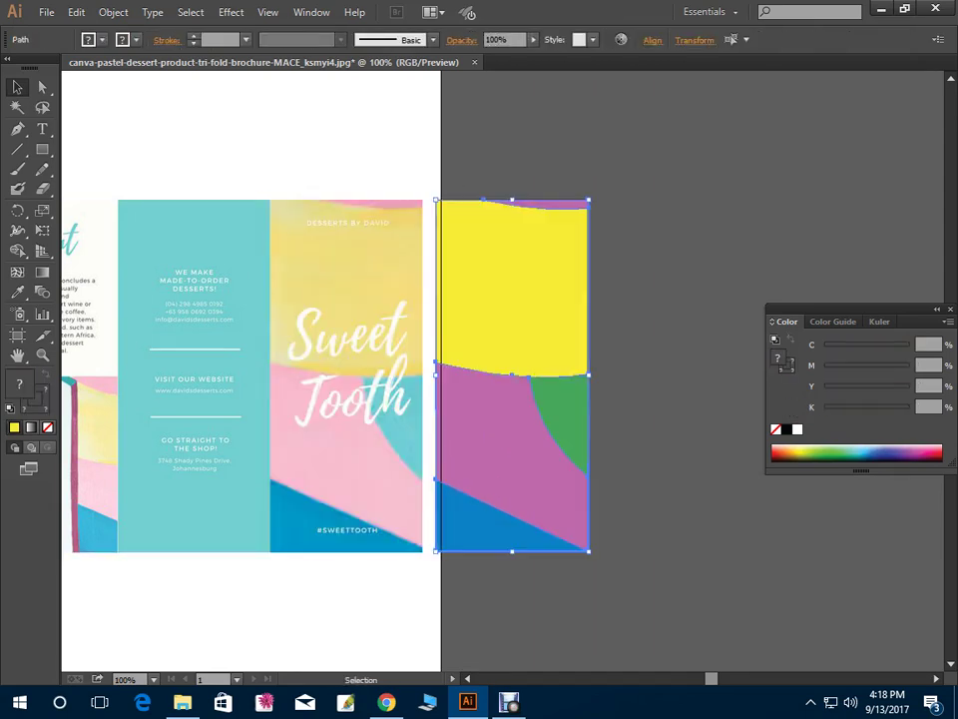
key("ctrl+shift+a")
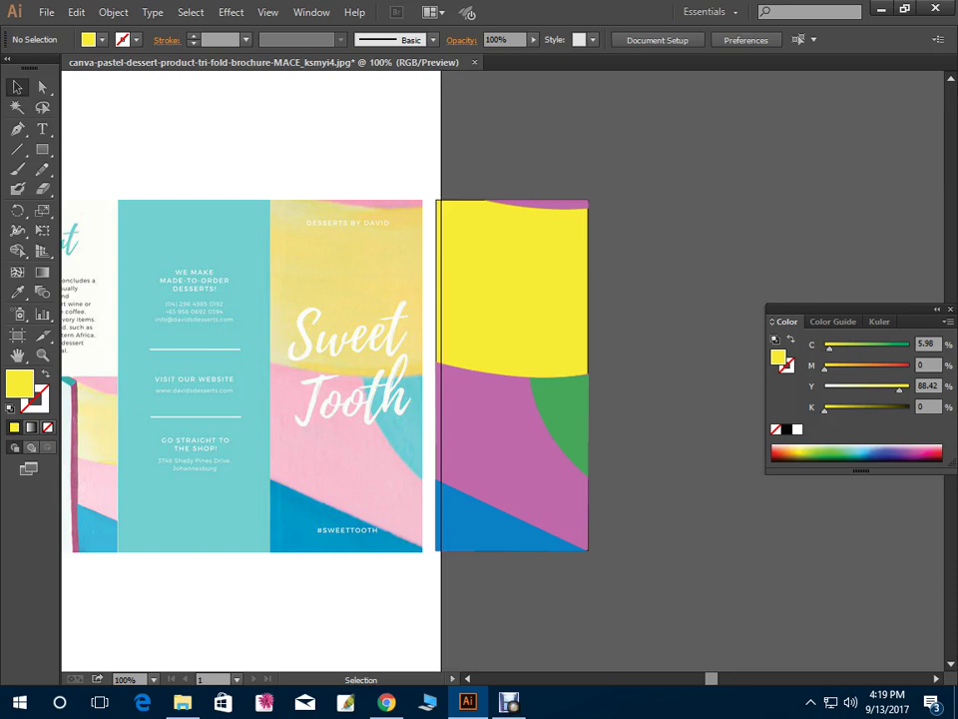
Return the traced shapes to the Sweet Tooth panel and paste a yellow rectangle copy over the middle panel
left_click_drag(512, 374, 345, 375)
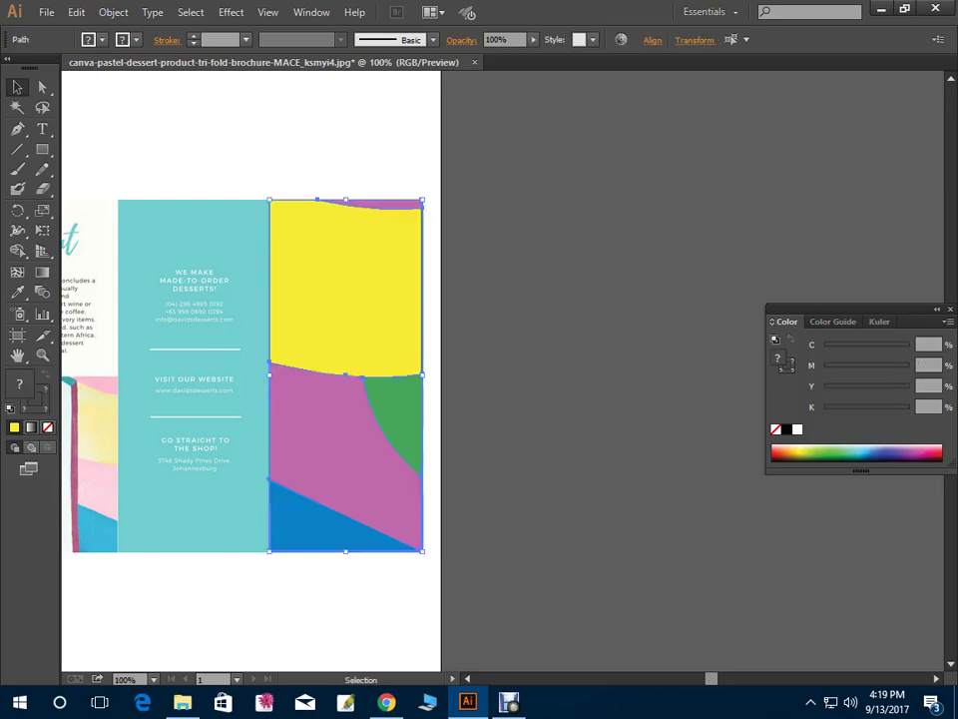
left_click_drag(599, 399, 678, 332)
key("ctrl+shift+a")
left_click(425, 380)
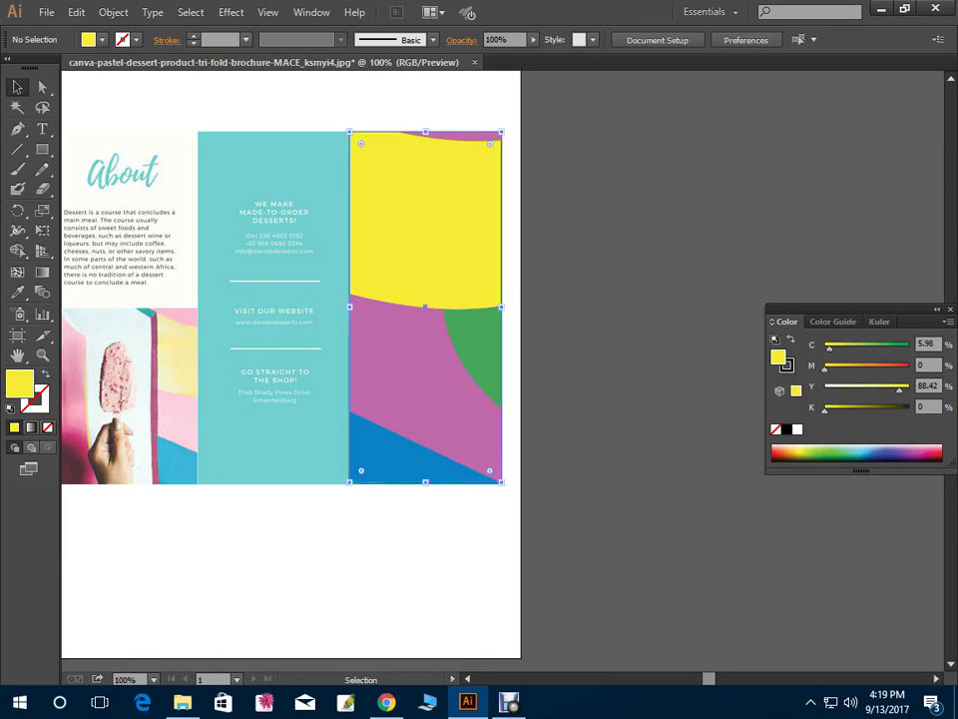
key("a")
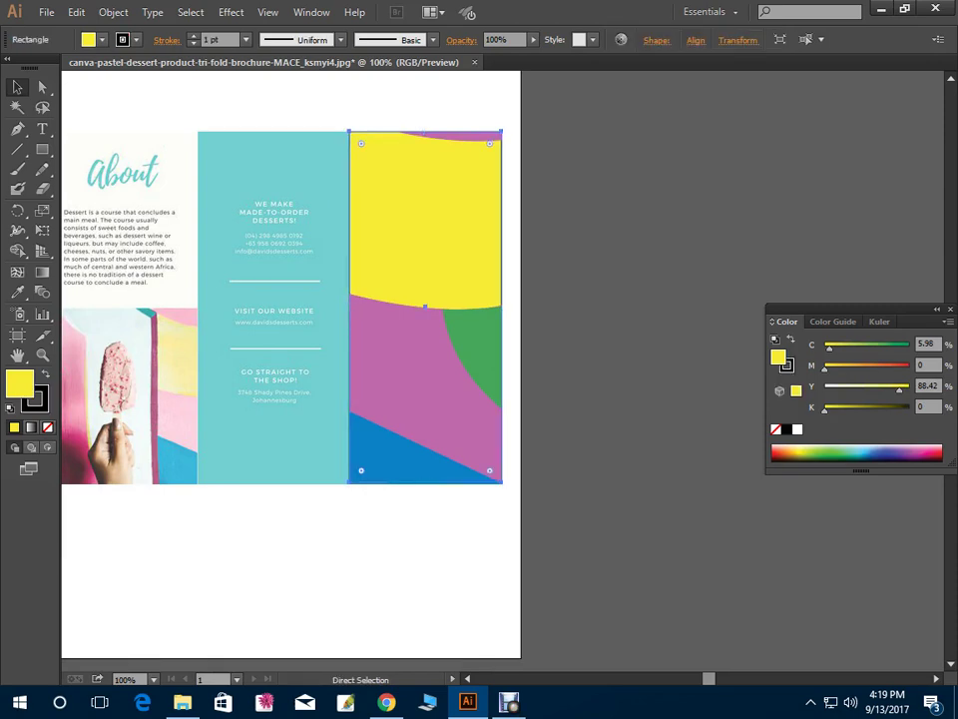
key("ctrl+z")
key("ctrl+z")
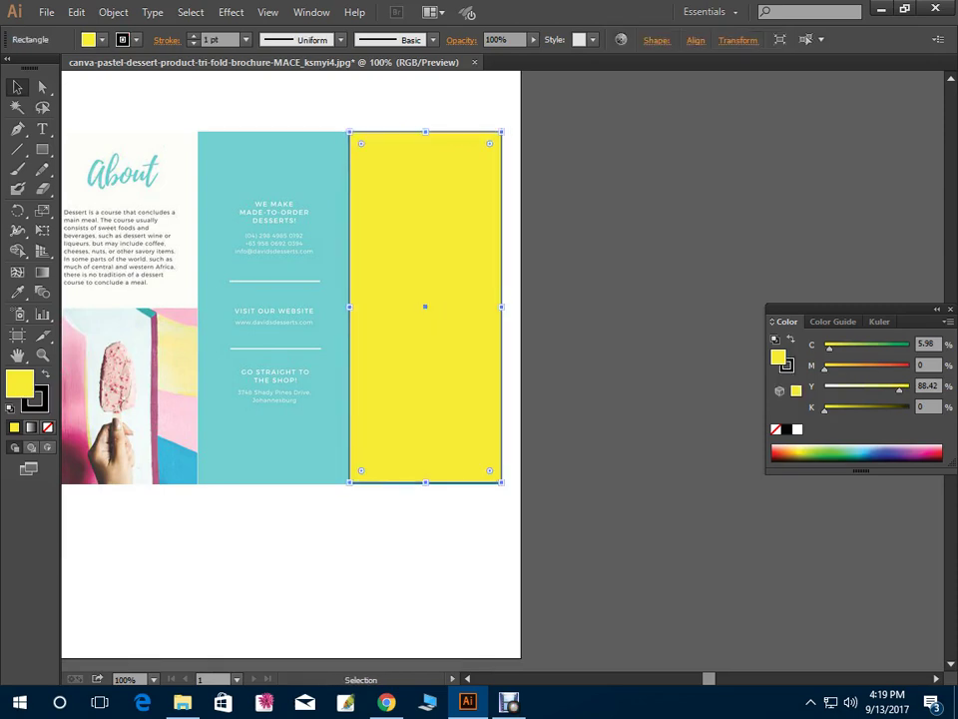
key("ctrl+shift+a")
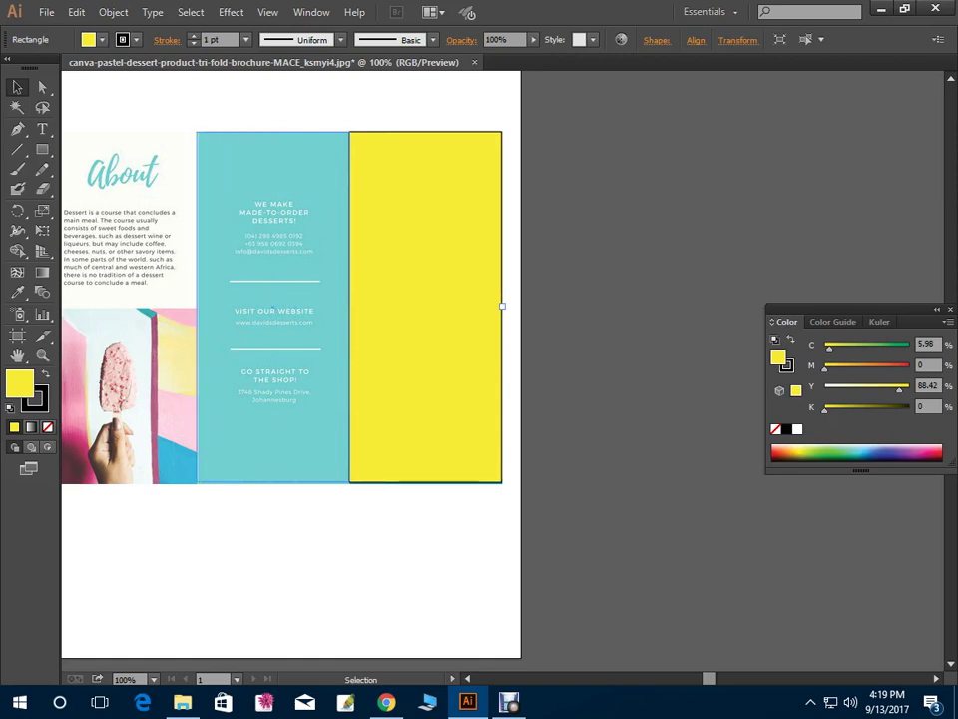
key("ctrl+shift+z")
Fill the copied middle-panel rectangle teal (C61 M5 Y27) with no stroke
key("ctrl+shift+z")
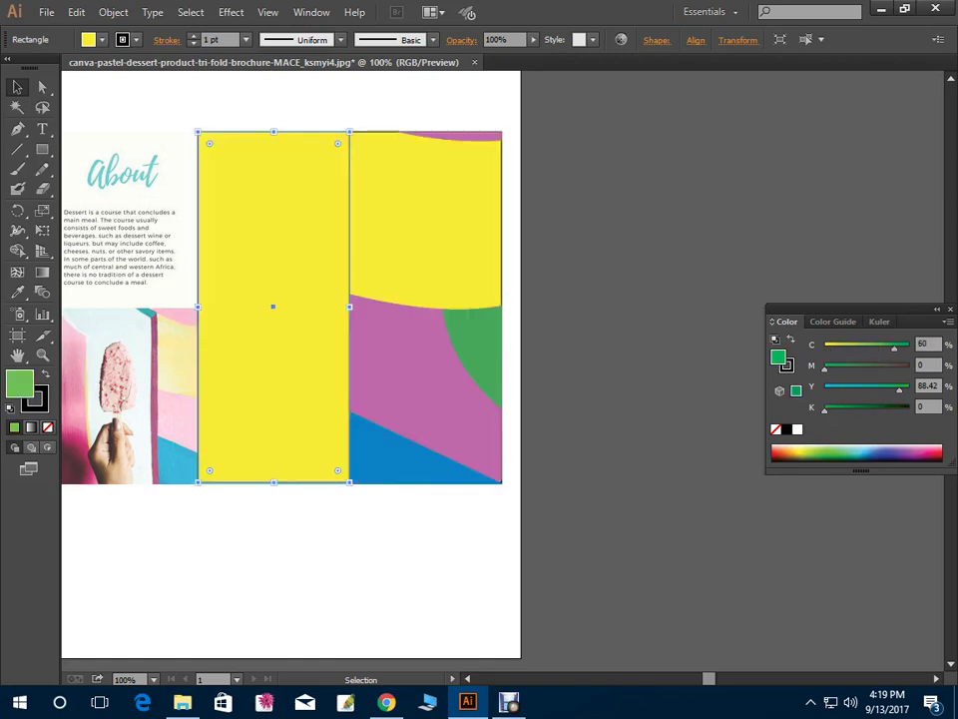
key("ctrl+shift+z")
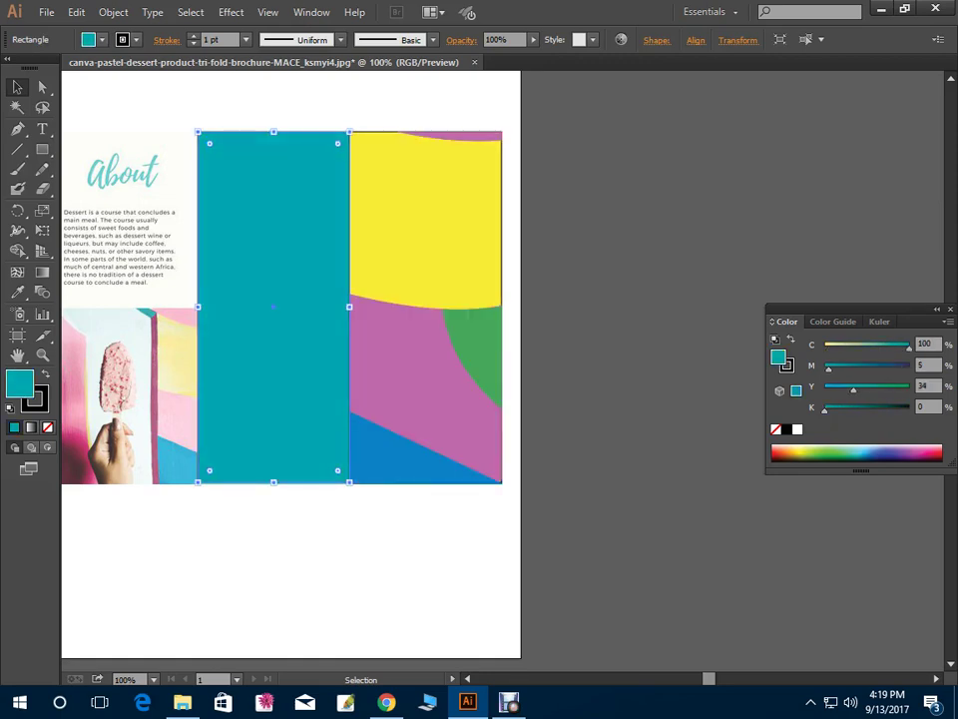
key("ctrl+shift+z")
key("ctrl+shift+z")
key("ctrl+shift+z")
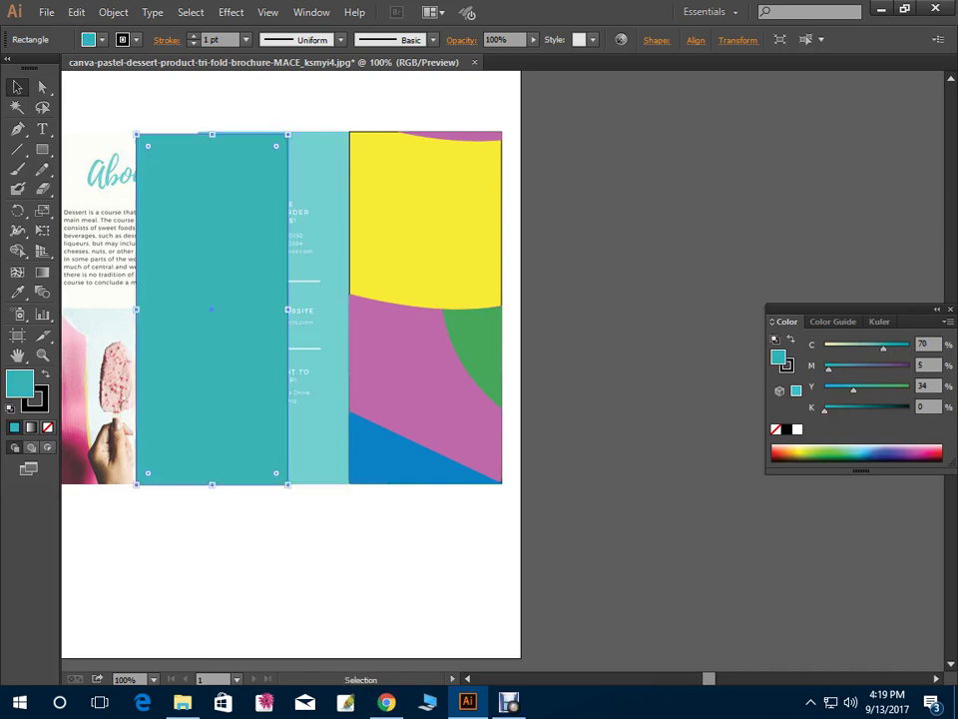
key("ctrl+shift+z")
key("ctrl+shift+z")
key("ctrl+shift+z")
key("ctrl+shift+z")
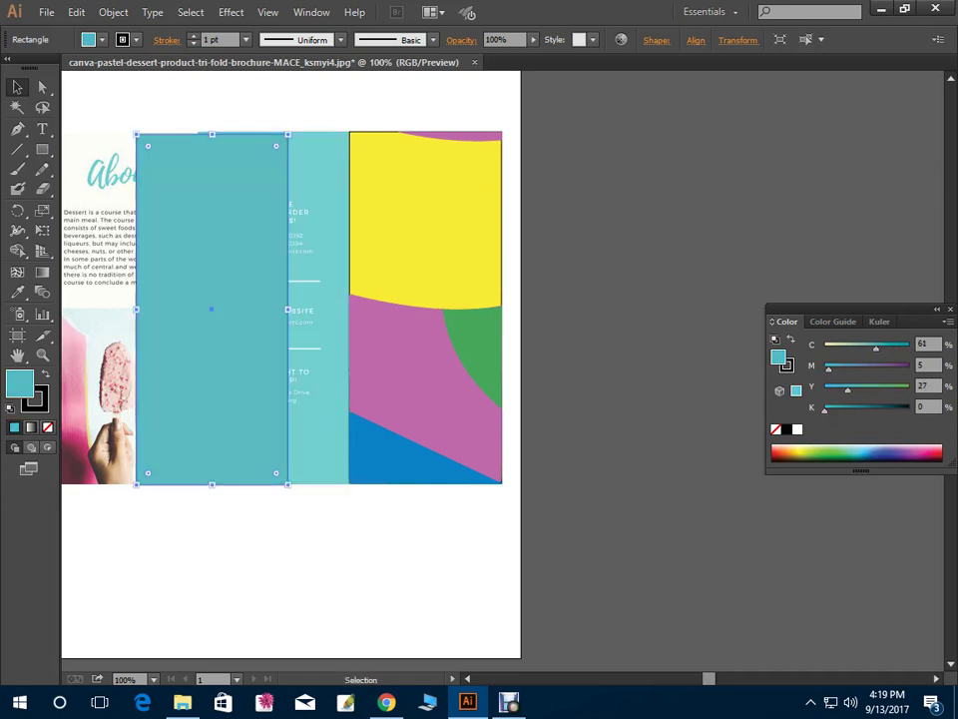
key("ctrl+shift+z")
key("ctrl+shift+z")
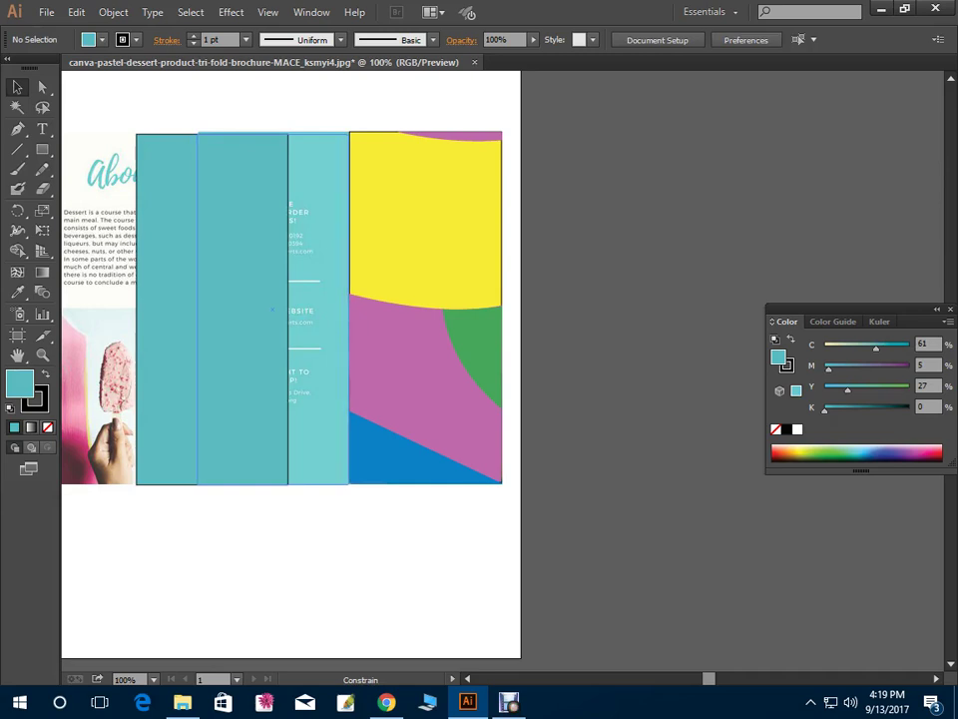
key("x")
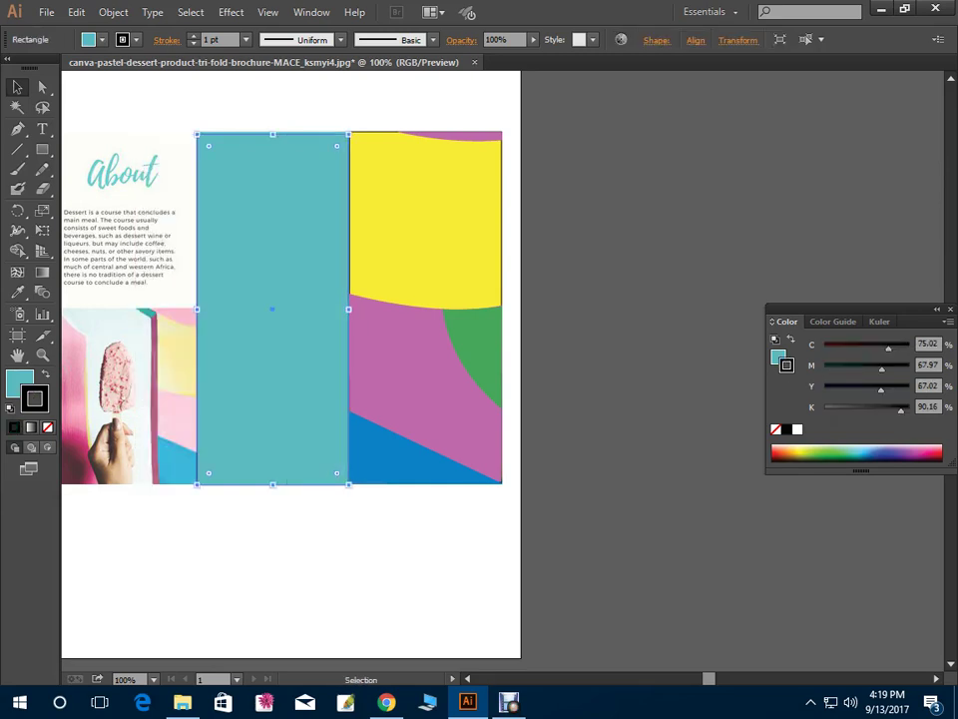
key("ctrl+shift+z")
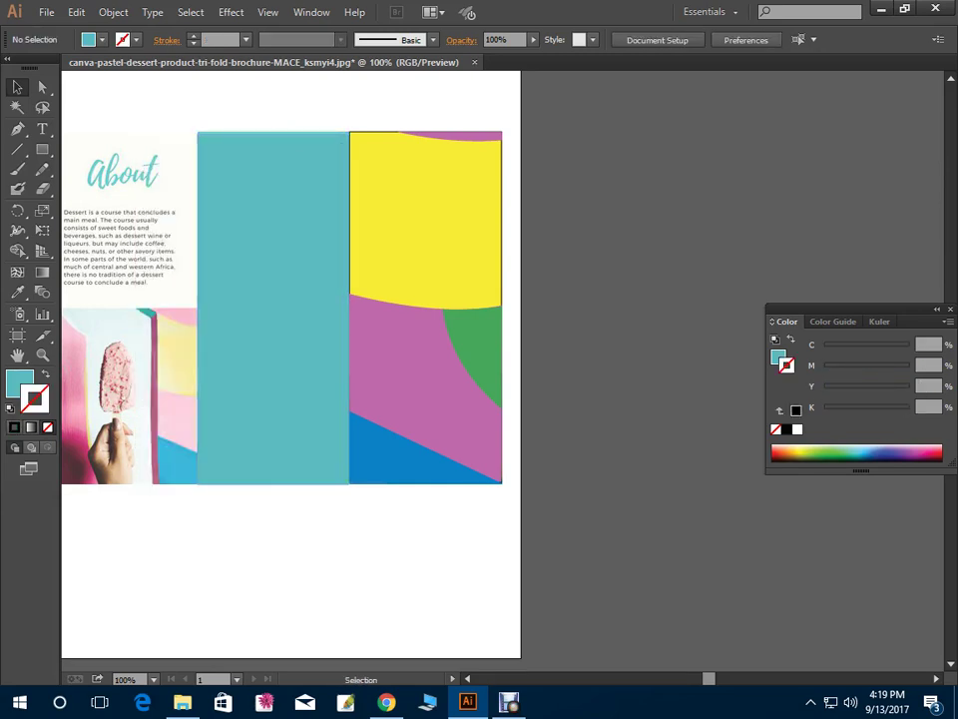
Lower the right panel's yellow rectangle to Y 56 in the Color panel
left_click_drag(545, 545, 270, 200)
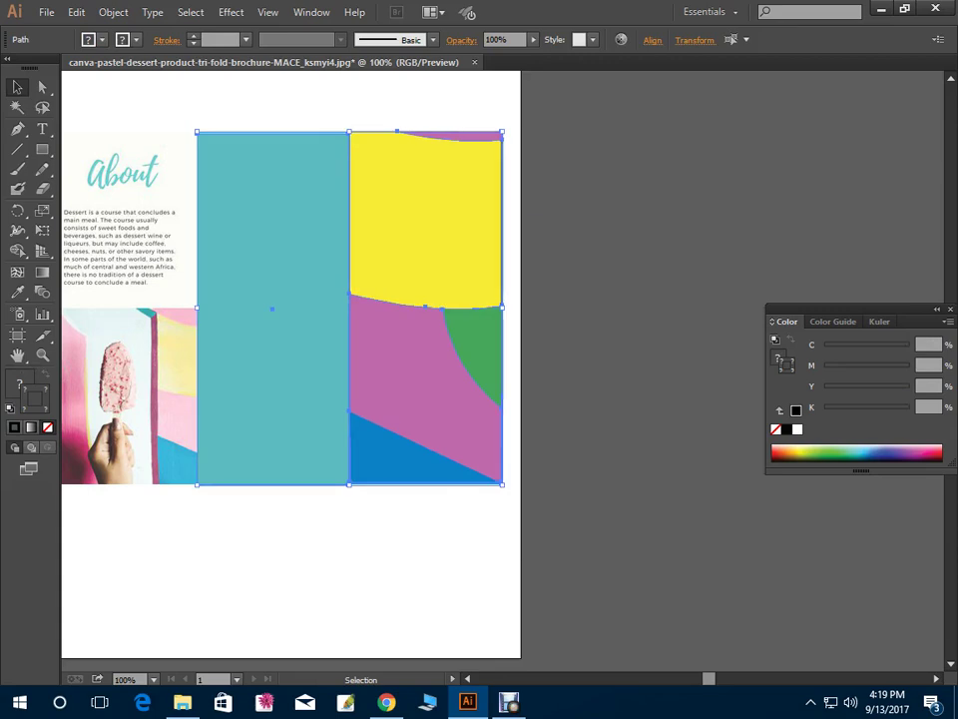
key("ctrl+z")
key("ctrl+z")
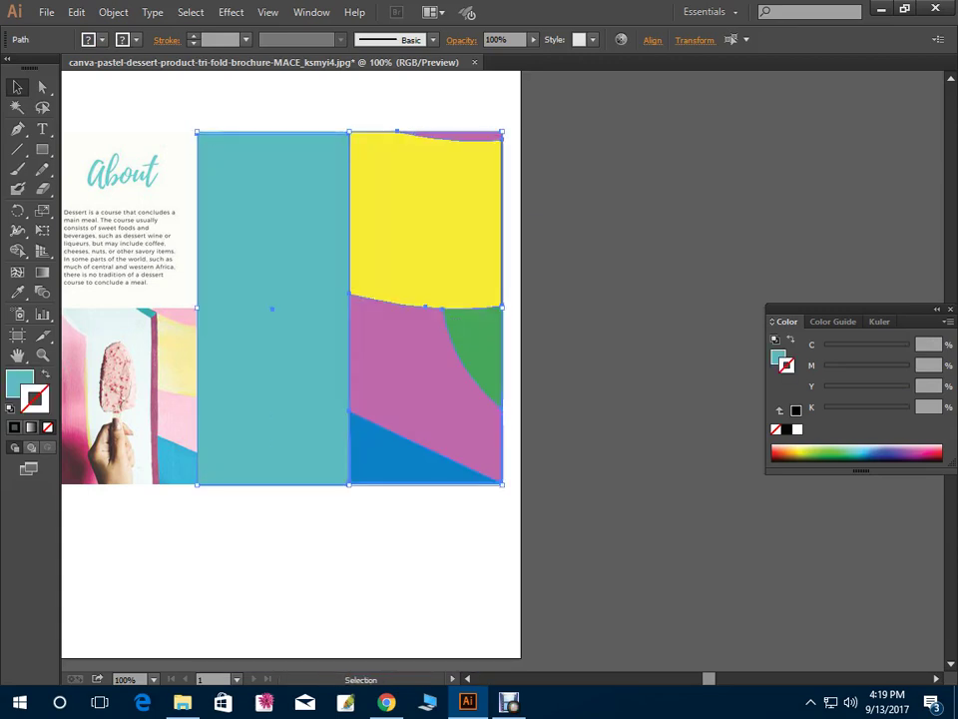
key("ctrl+z")
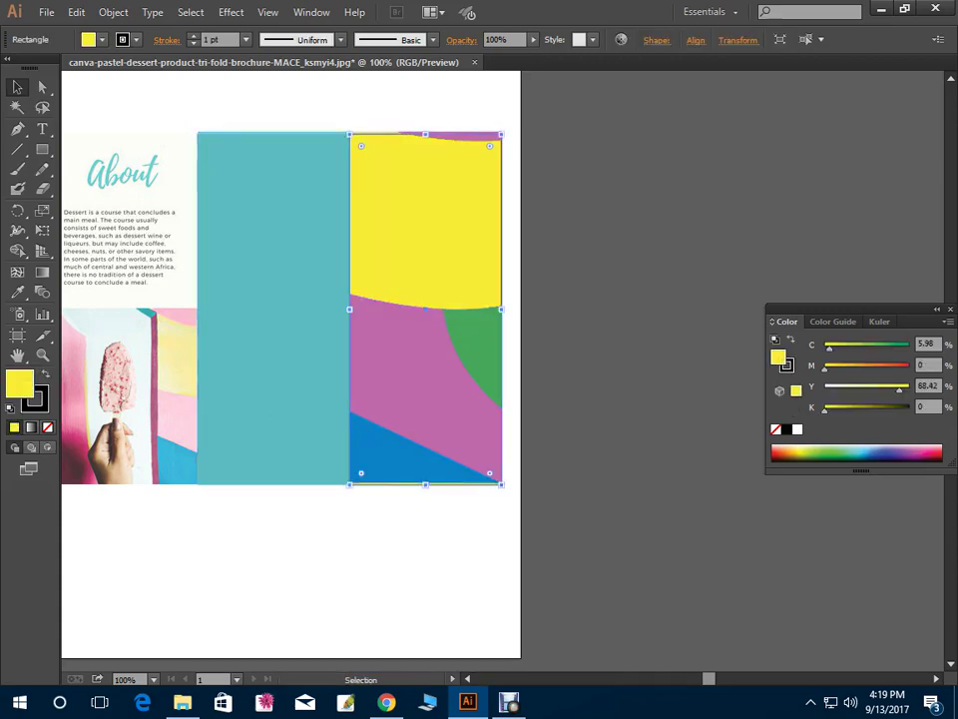
type("56")
key("Return")
key("ctrl+shift+a")
Delete the stray teal rectangle copy from the About panel
scroll(439, 359, "left", 5)
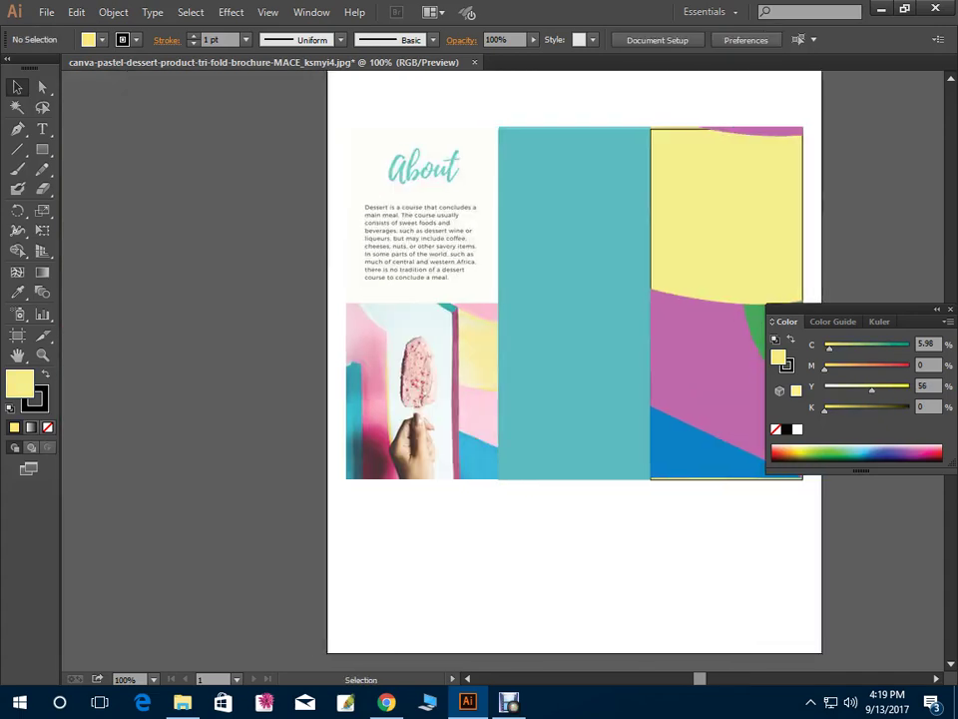
left_click(571, 303)
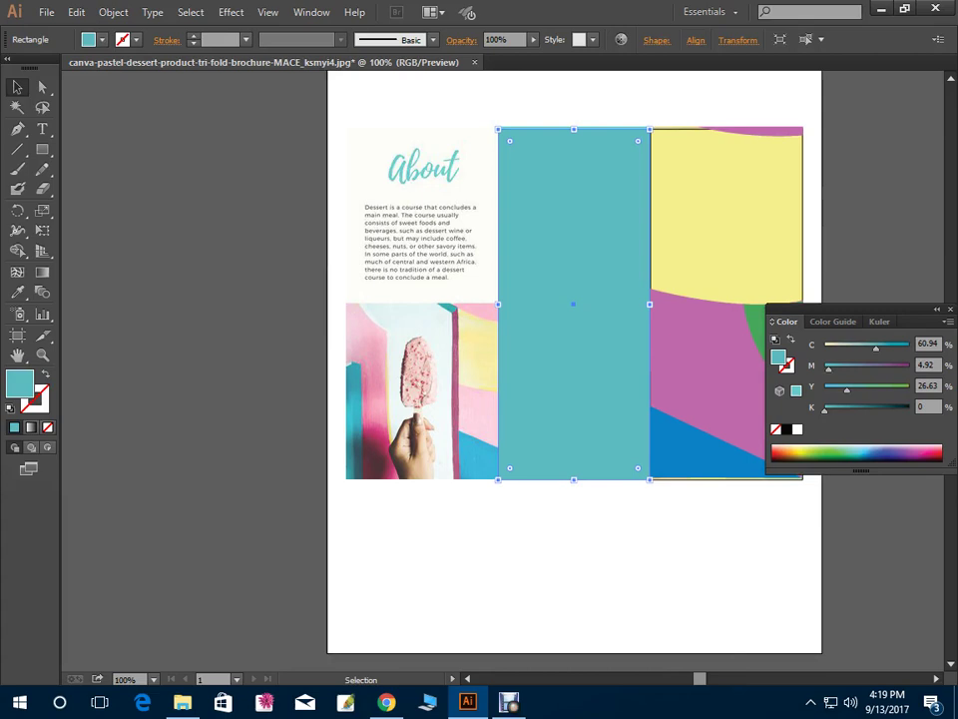
key("ctrl+shift+a")
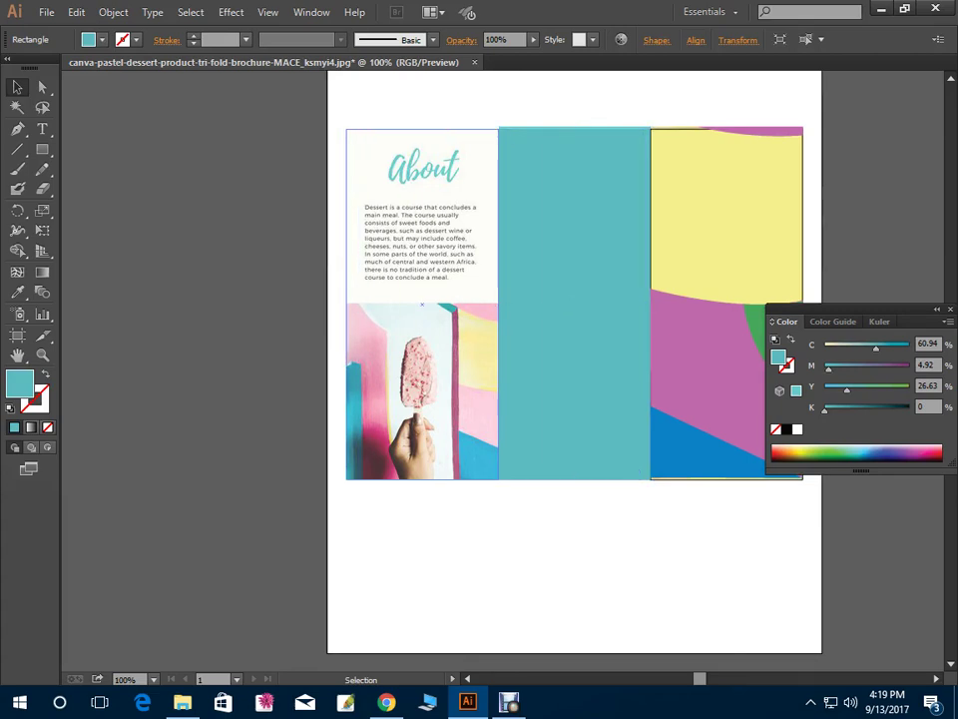
key("ctrl+z")
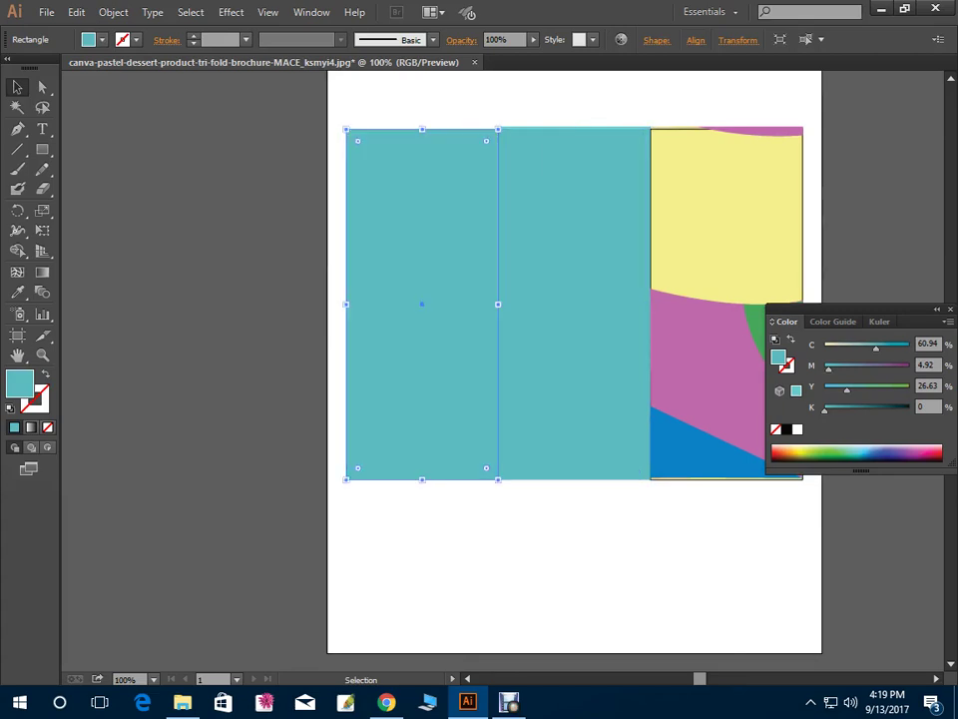
key("Delete")
Enlarge the view on the popsicle photo and select the image
key("ctrl+equal")
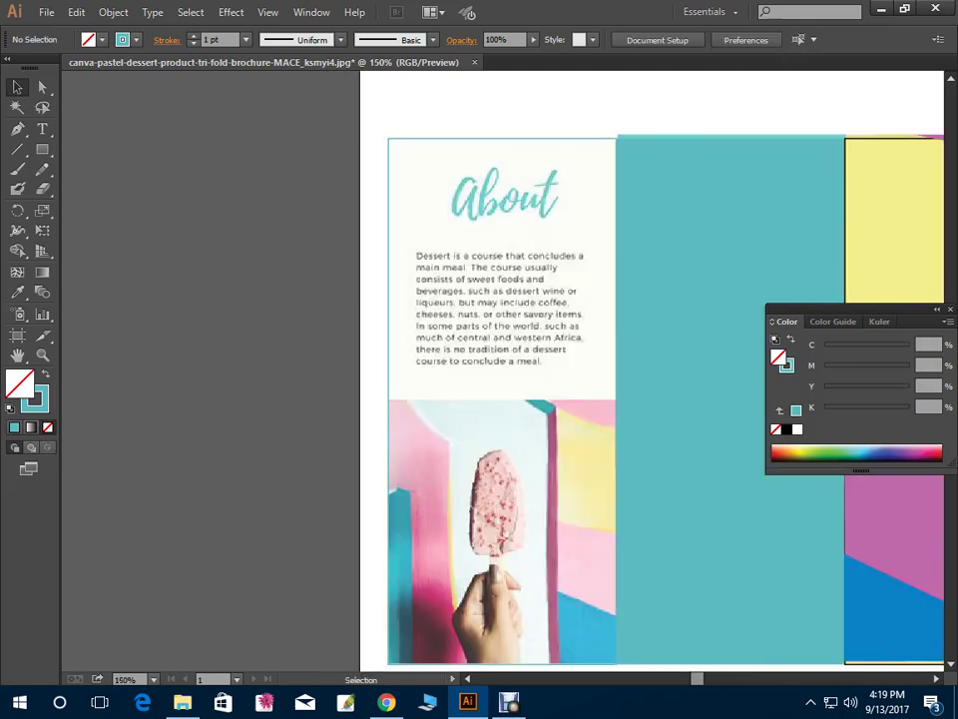
left_click_drag(479, 359, 375, 410)
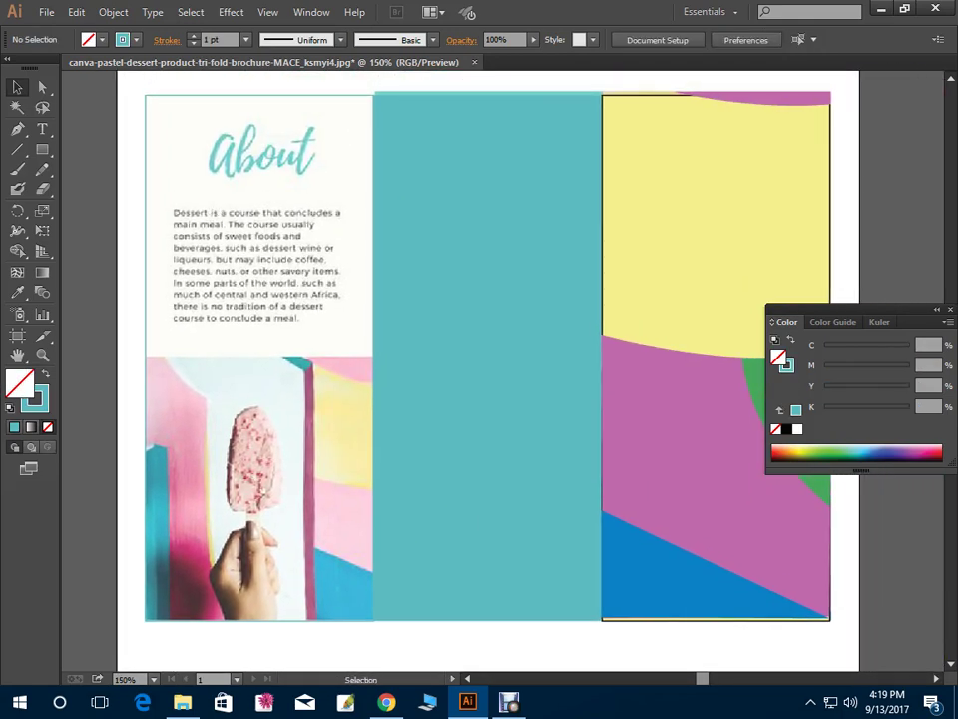
left_click(260, 340)
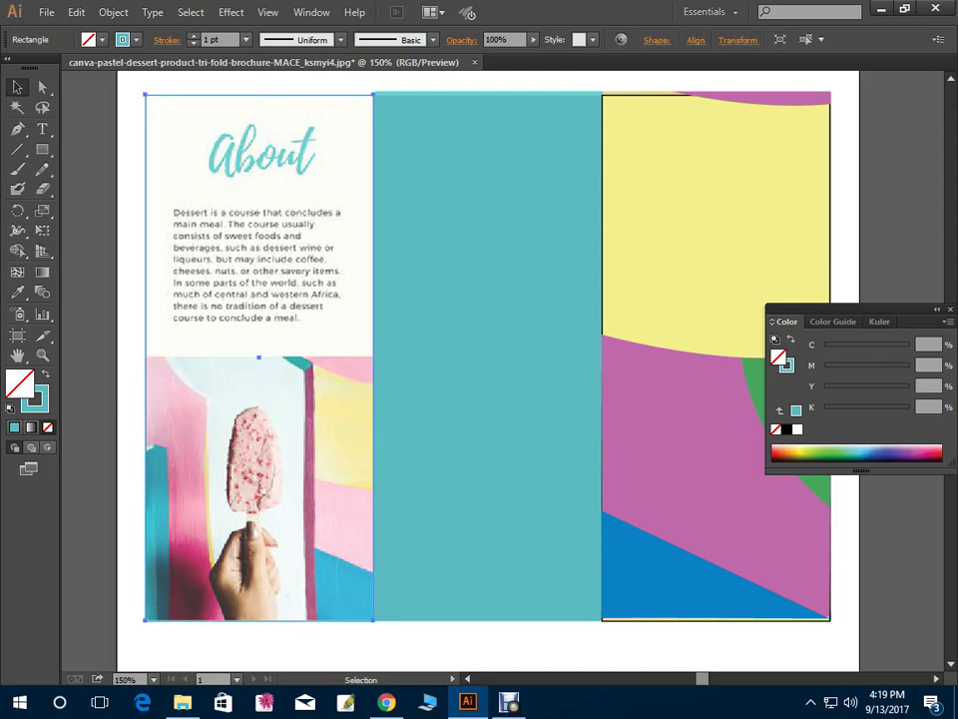
key("ctrl+shift+a")
key("ctrl+z")
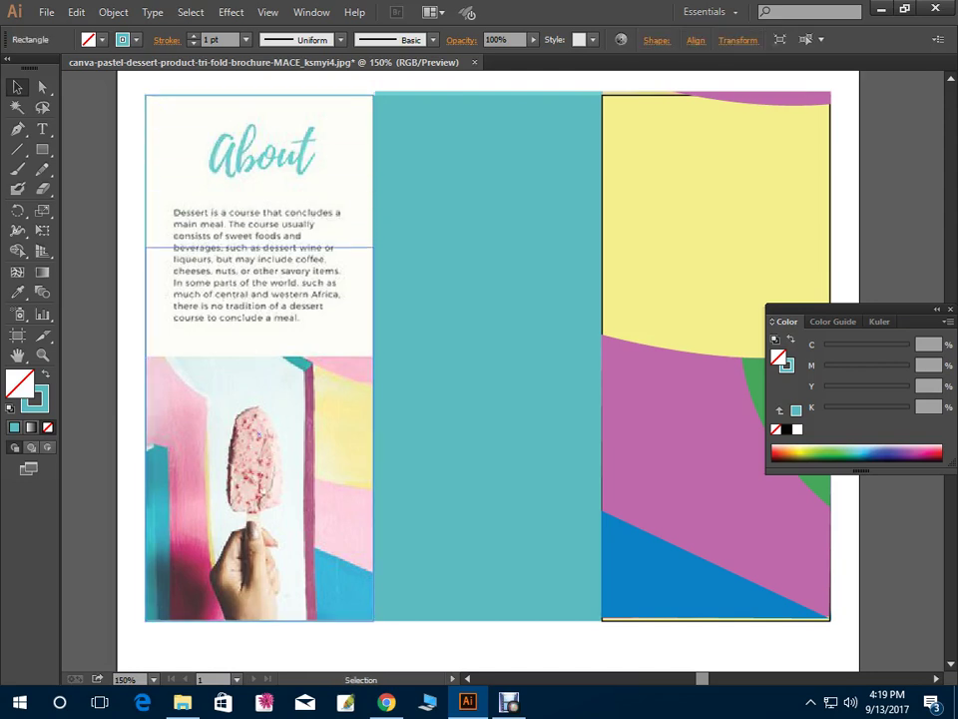
left_click(259, 488)
scroll(479, 369, "down", 2)
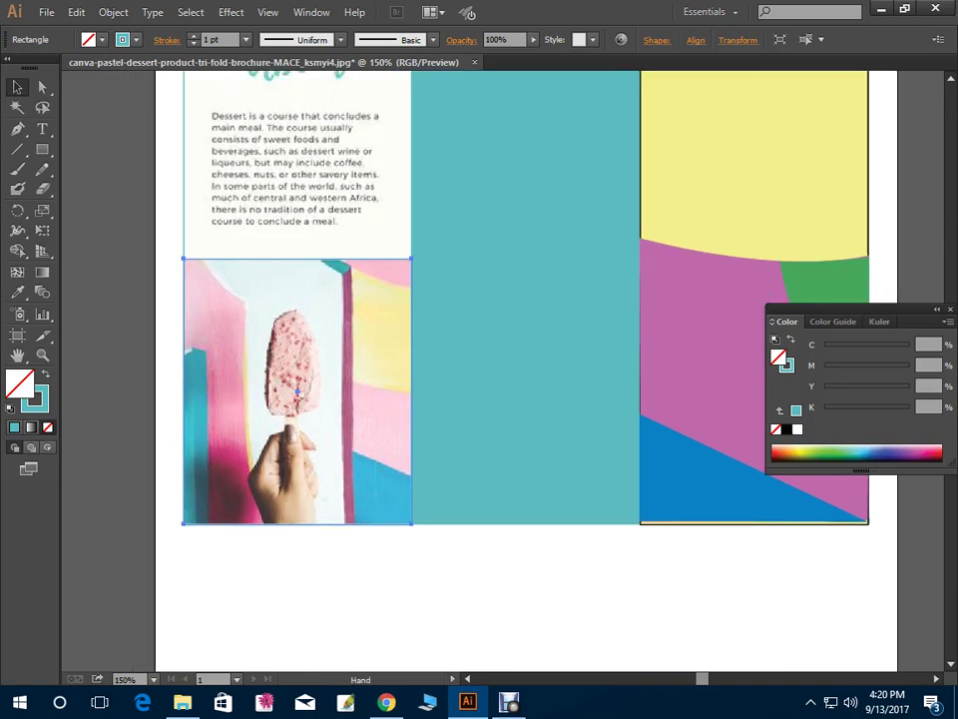
key("ctrl+equal")
scroll(479, 369, "right", 3)
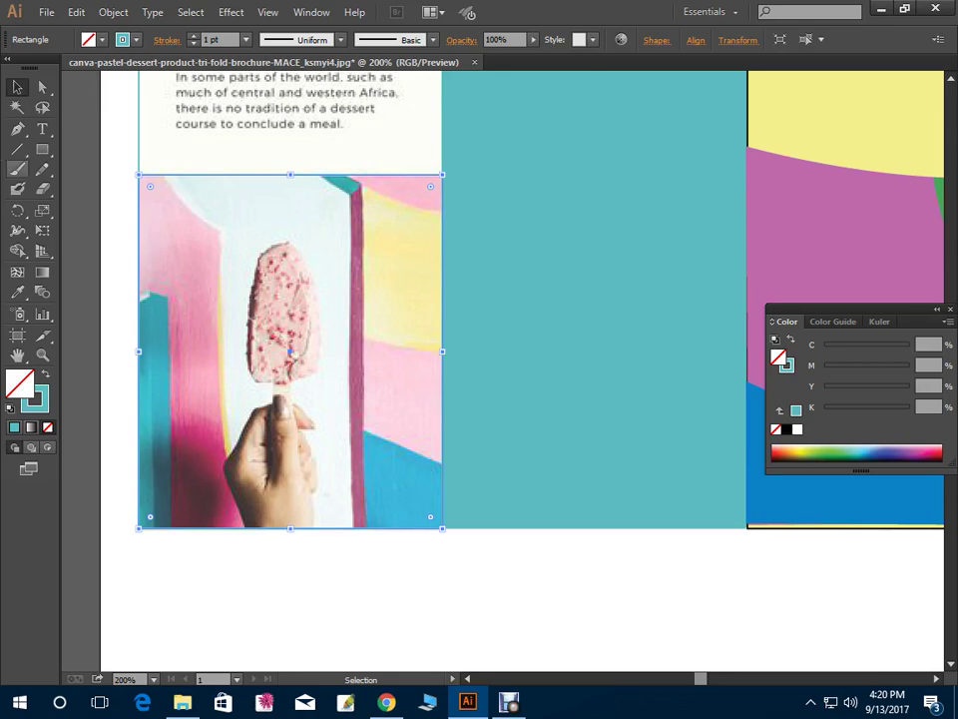
Deselect everything and zoom in close on the popsicle photo for tracing
key("p")
key("ctrl+a")
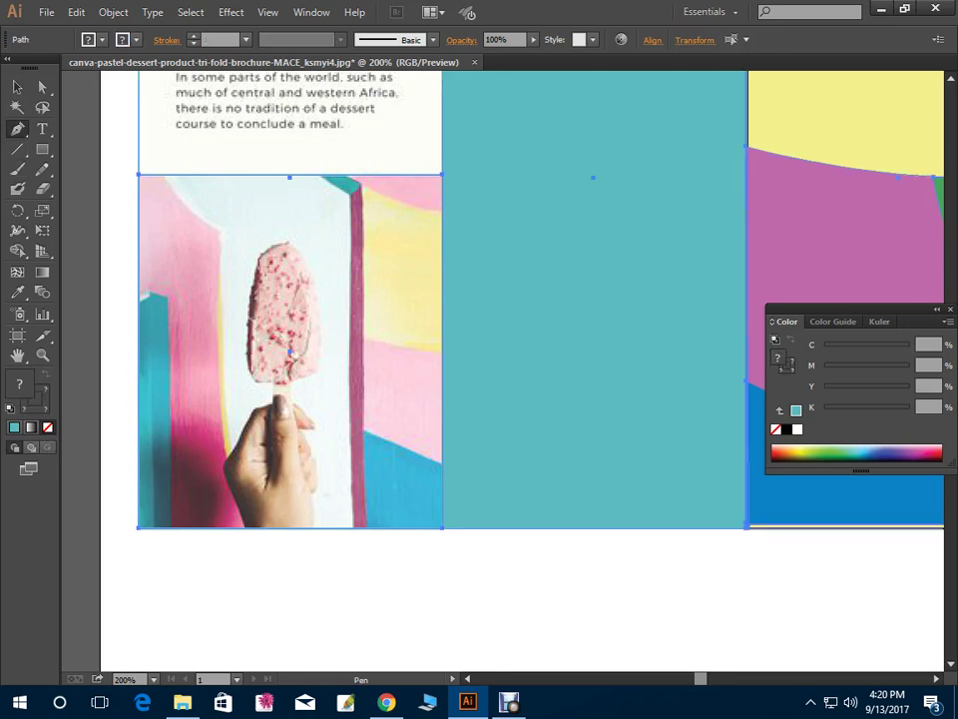
key("ctrl+shift+a")
left_click_drag(289, 352, 230, 333)
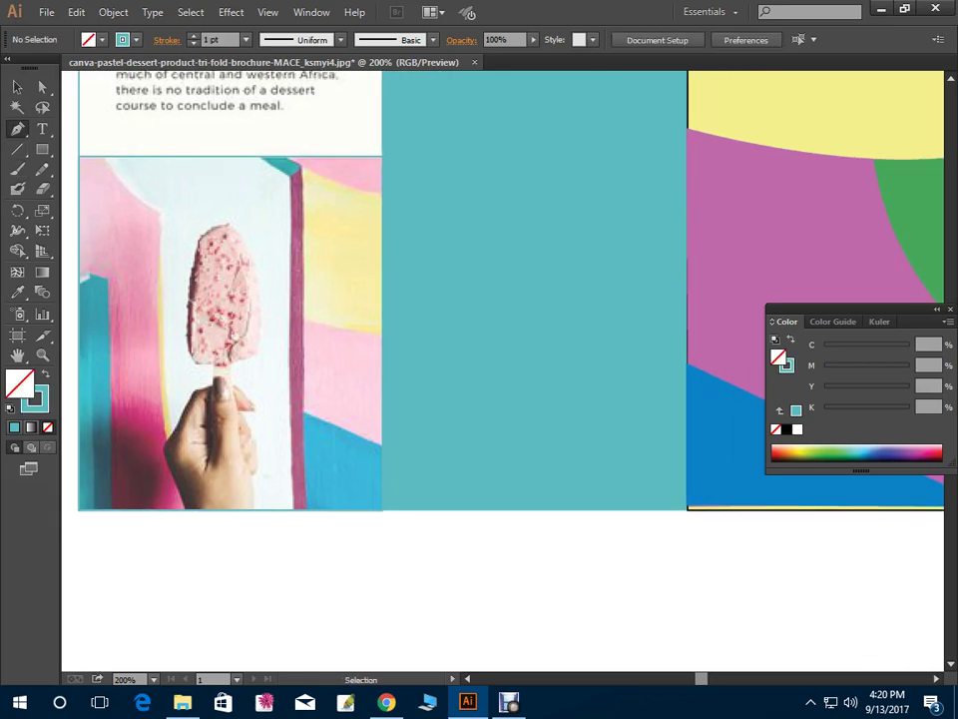
scroll(499, 369, "left", 2)
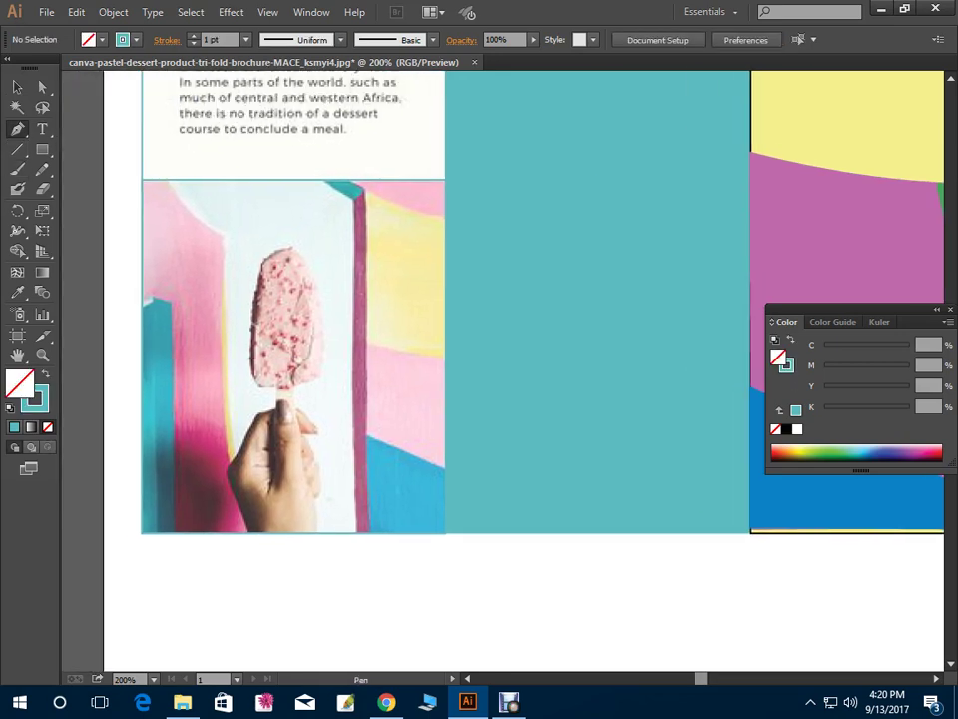
scroll(500, 370, "down", 1)
key("ctrl+equal")
scroll(499, 299, "right", 3)
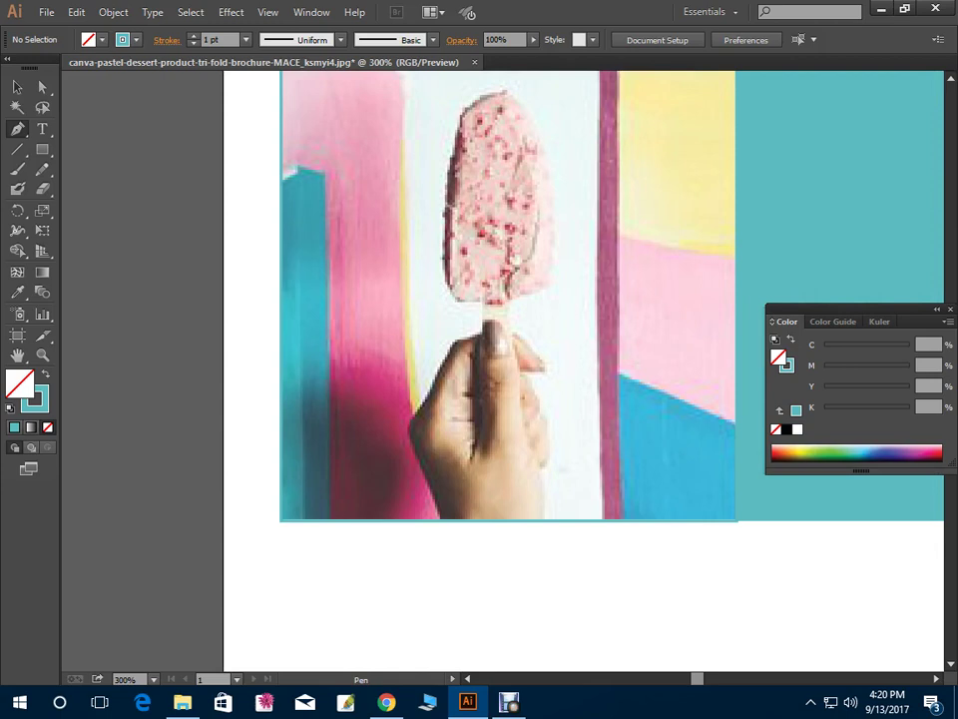
Trace the photo's left wall strip and fill it teal with no stroke
left_click(286, 174)
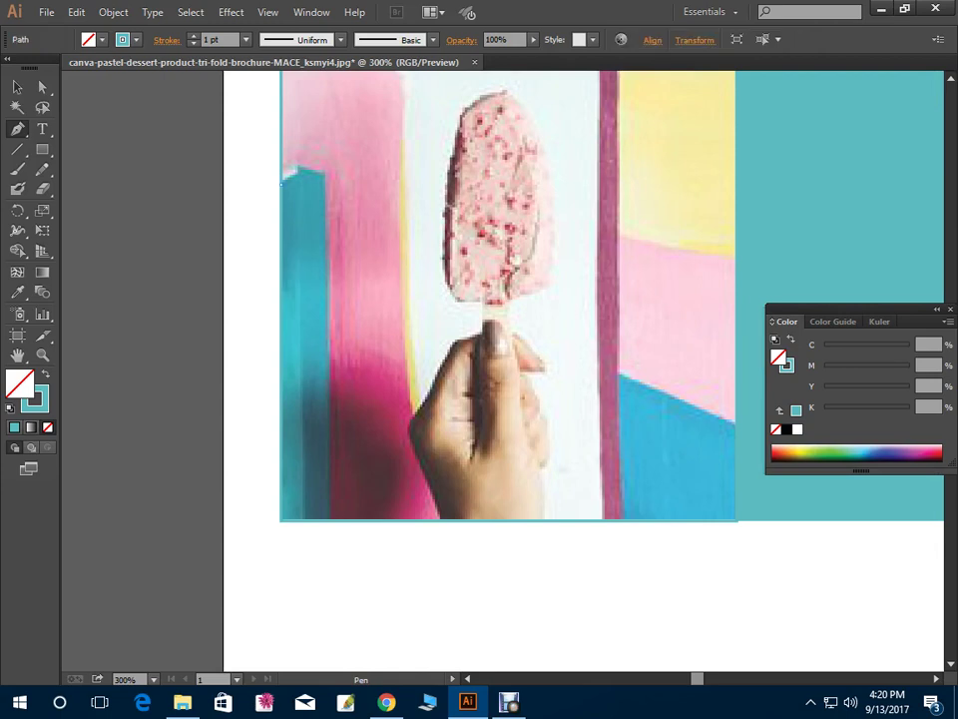
left_click(296, 168)
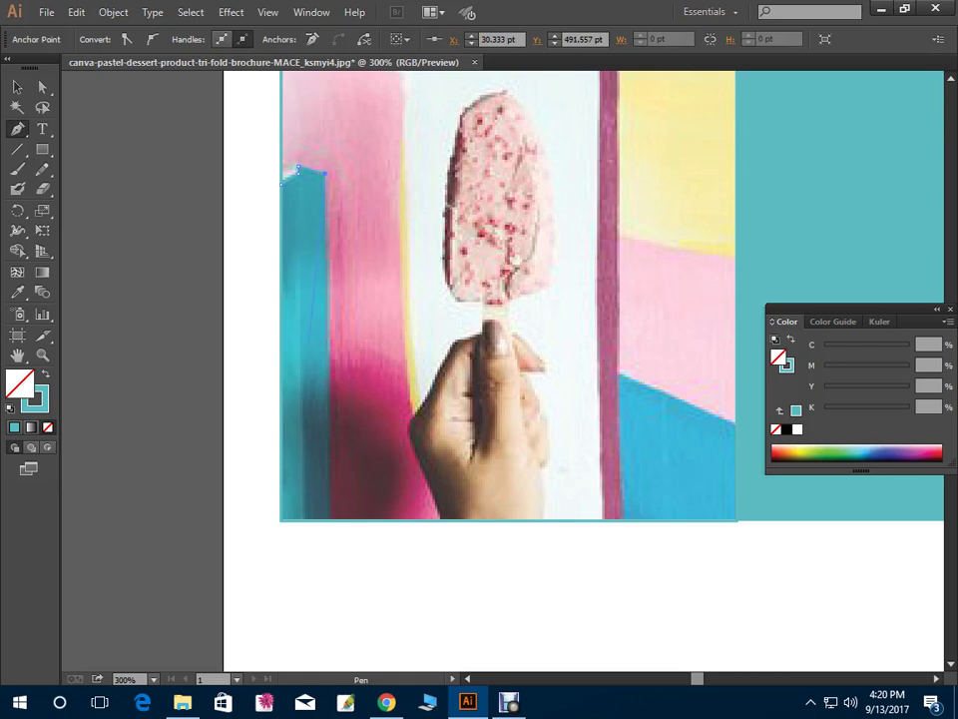
left_click(329, 520)
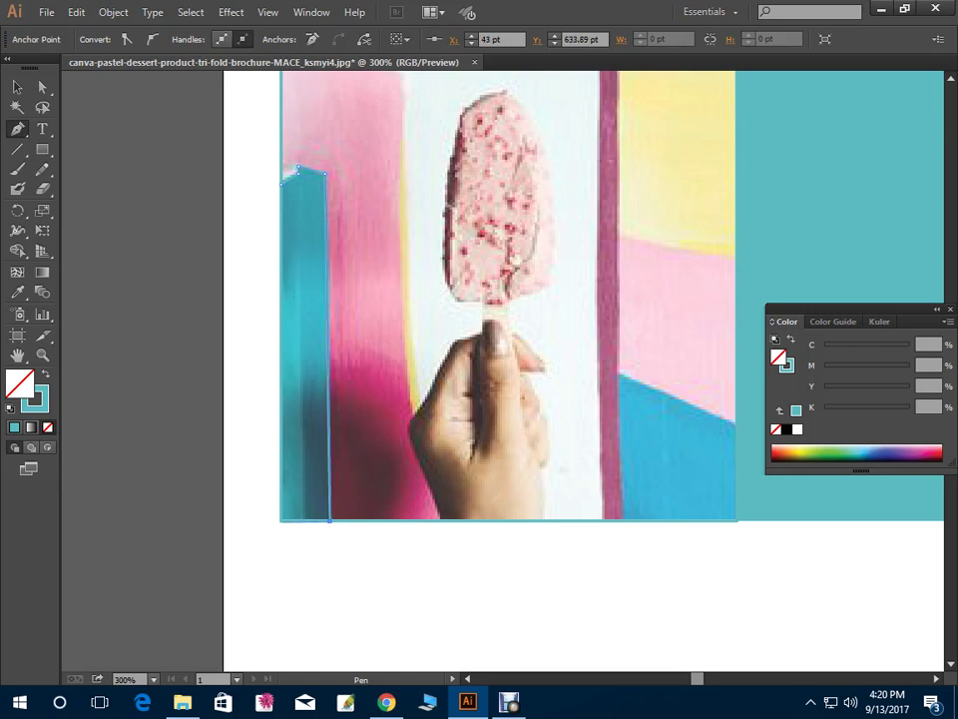
left_click(280, 520)
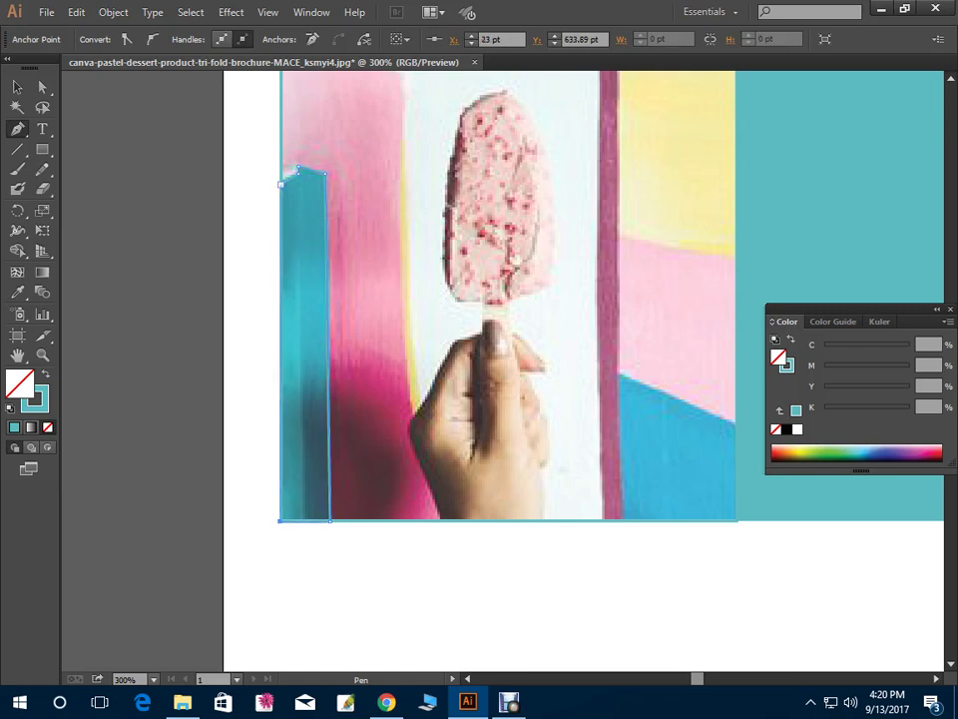
left_click(286, 173)
key("shift+x")
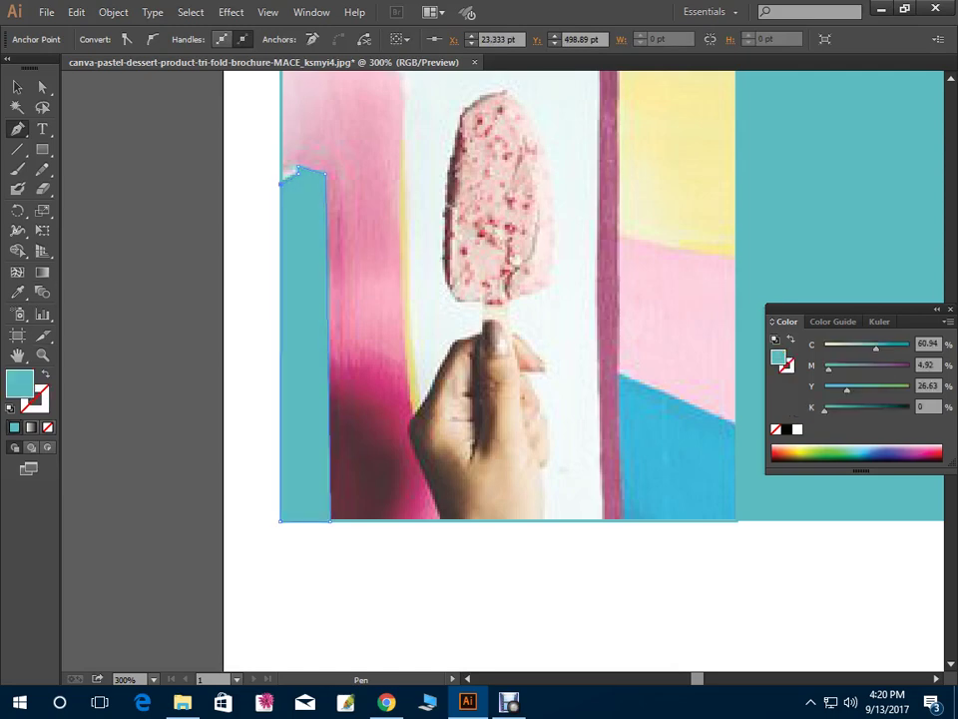
mouse_move(499, 300)
left_mouse_down()
mouse_move(453, 324)
mouse_move(307, 523)
mouse_move(347, 573)
left_mouse_up()
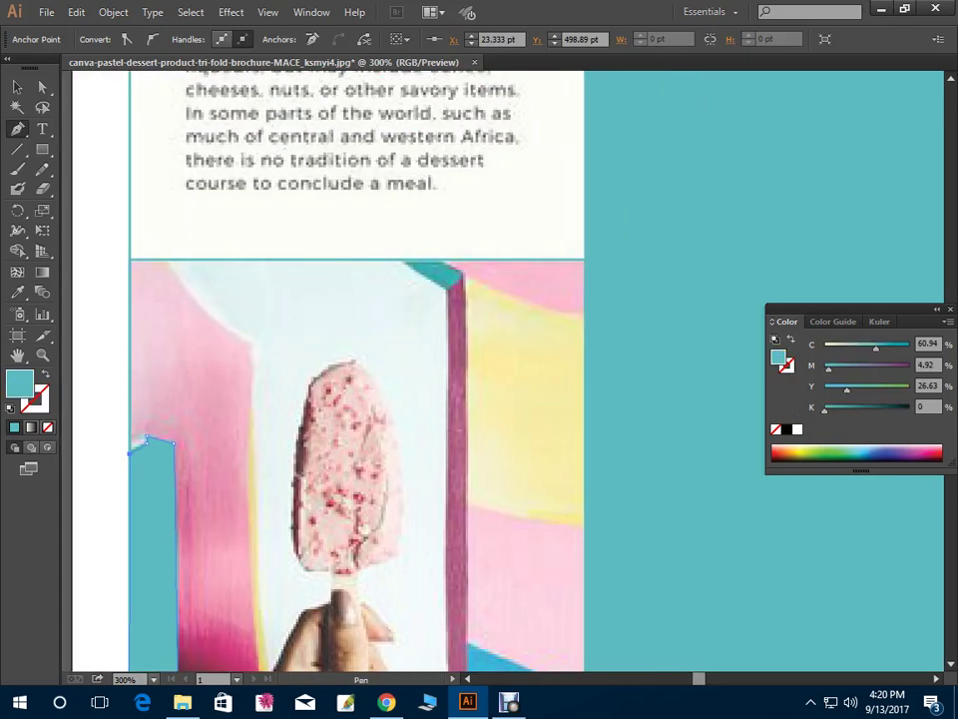
key("ctrl+shift+a")
Trace the light left wall with a curved edge and fill it pale pink
left_click_drag(166, 259, 202, 320)
left_click_drag(251, 344, 314, 367)
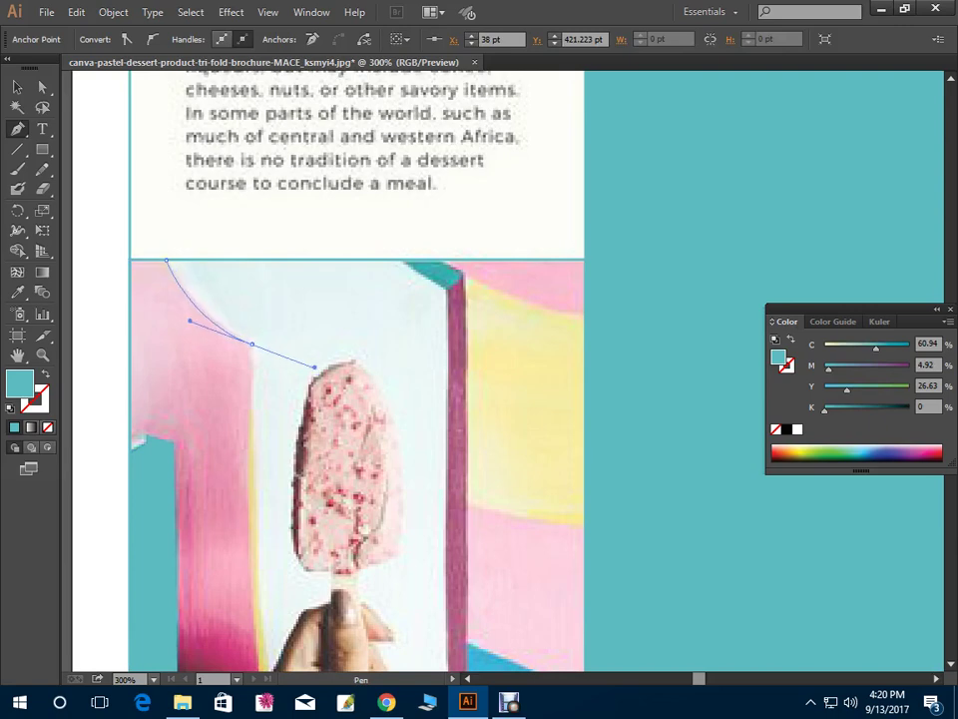
left_click(252, 343)
left_click(249, 439)
scroll(400, 399, "down", 5)
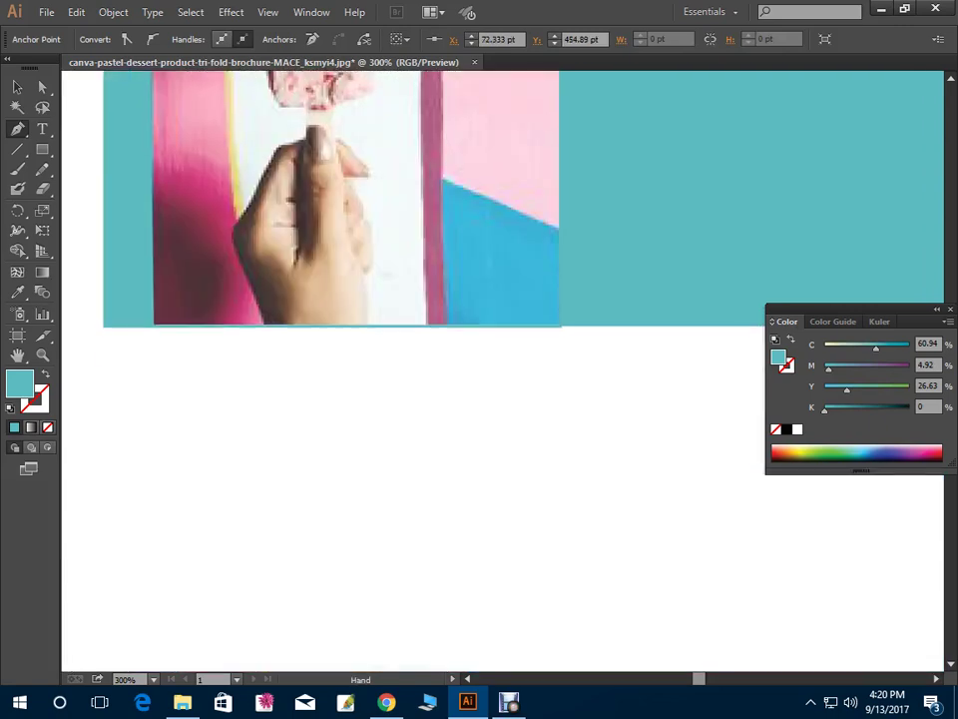
key("ctrl+minus")
key("ctrl+minus")
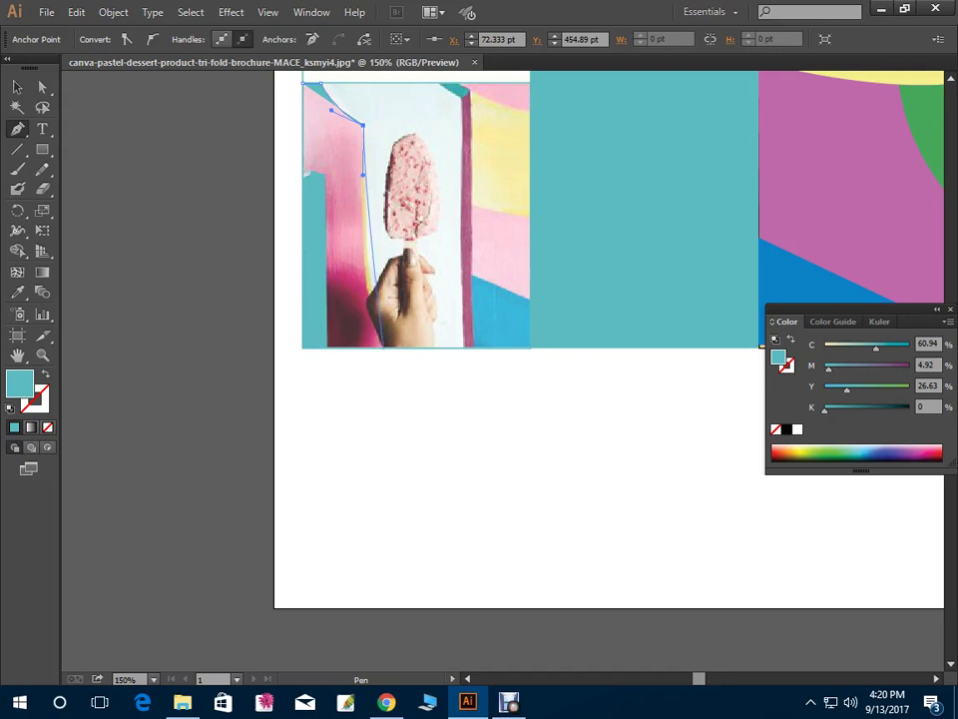
left_click(401, 436)
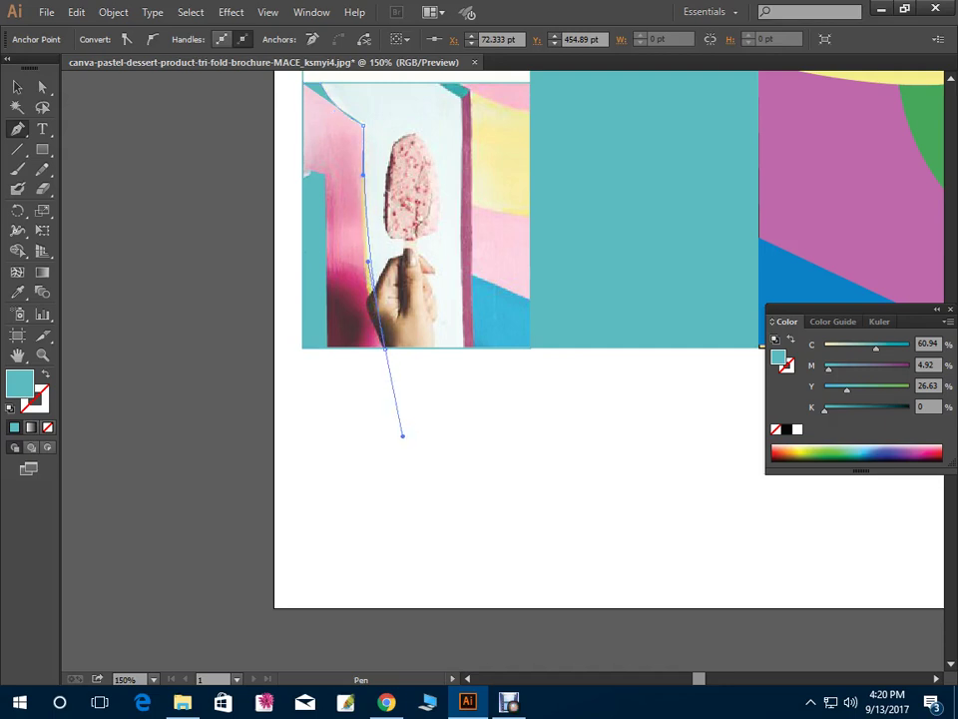
key("ctrl+z")
left_click(312, 348)
left_click(305, 83)
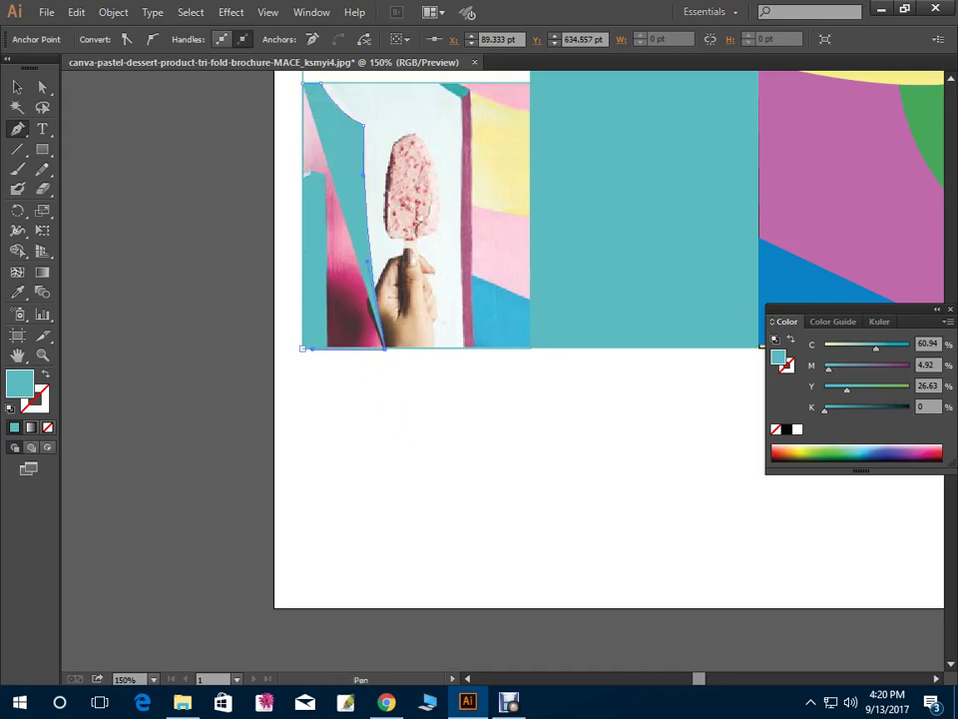
scroll(599, 350, "up", 4)
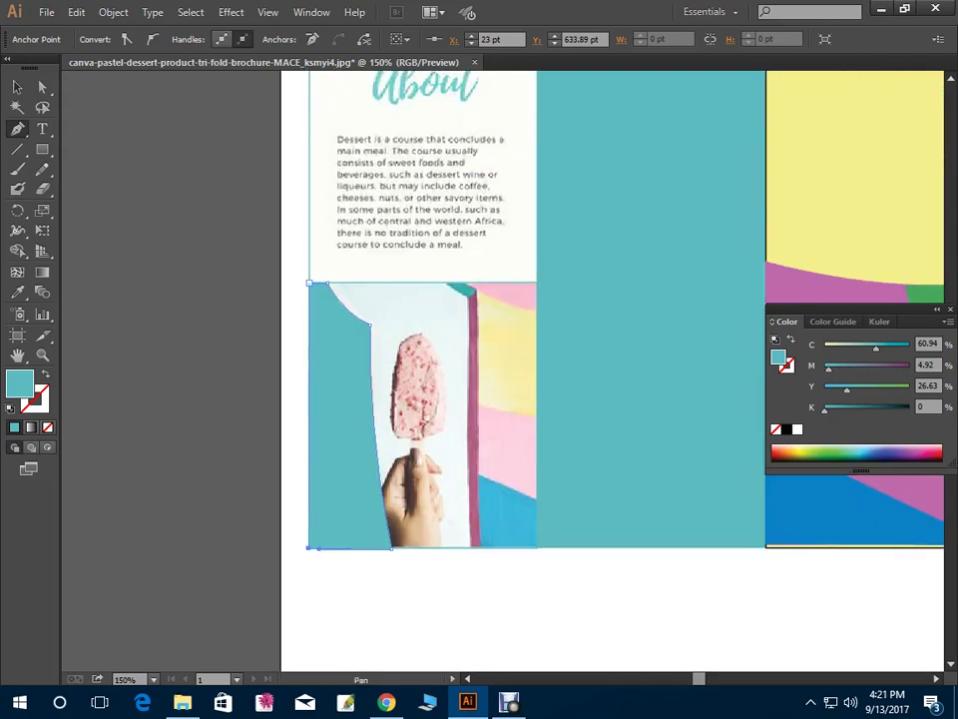
key("v")
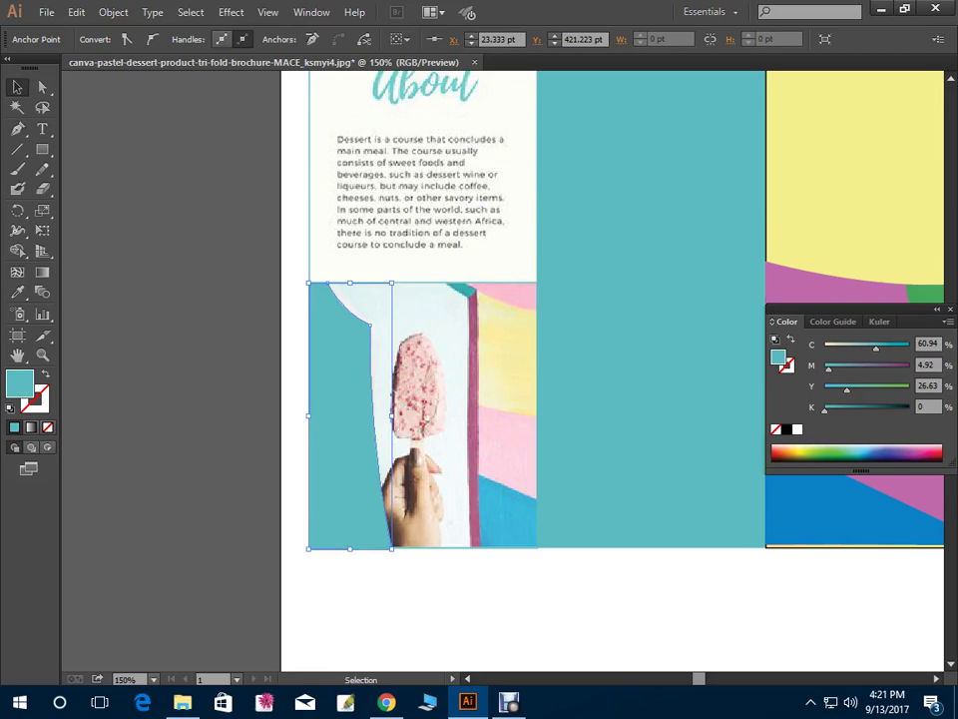
left_click(597, 292)
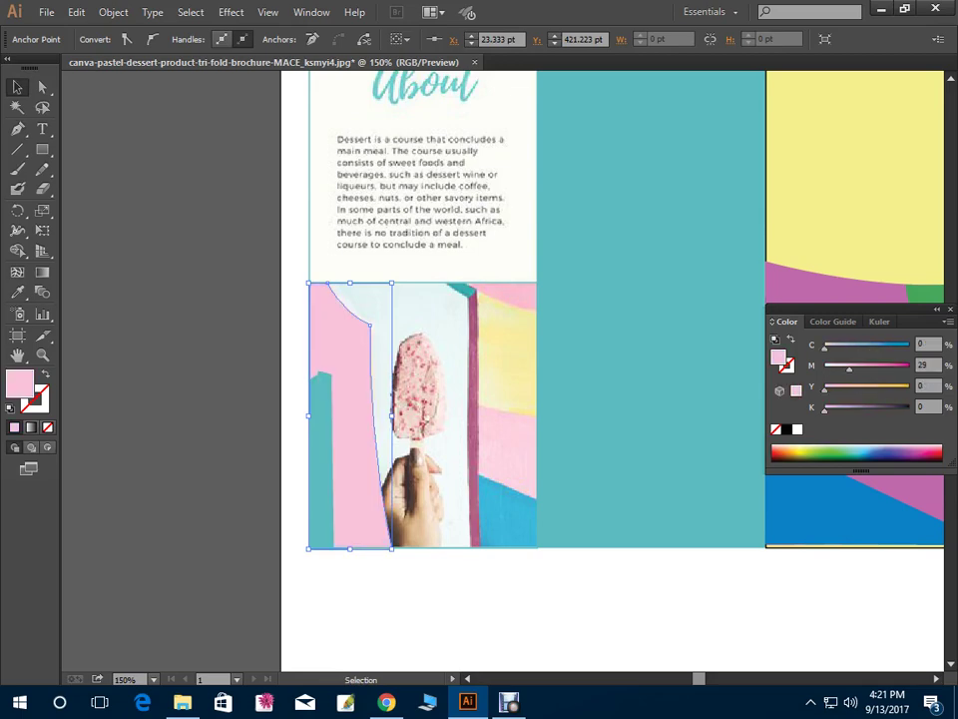
Trace the top-right pink piece, curving its edge along the pink band to the teal beam
key("p")
key("ctrl+equal")
key("ctrl+equal")
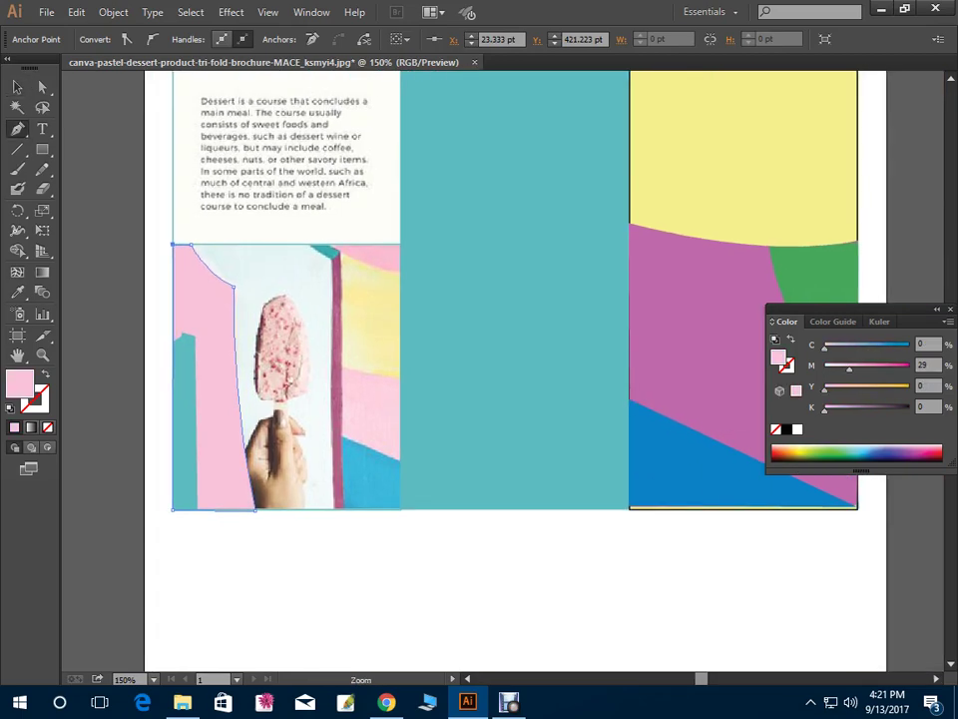
scroll(357, 370, "down", 4)
scroll(357, 370, "right", 3)
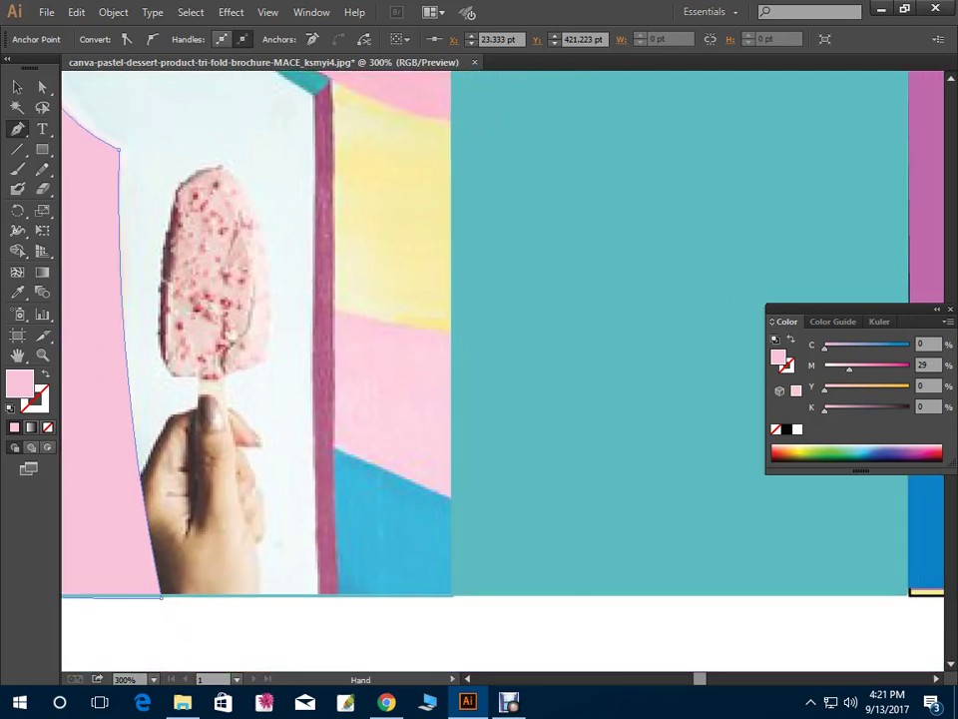
scroll(499, 369, "up", 3)
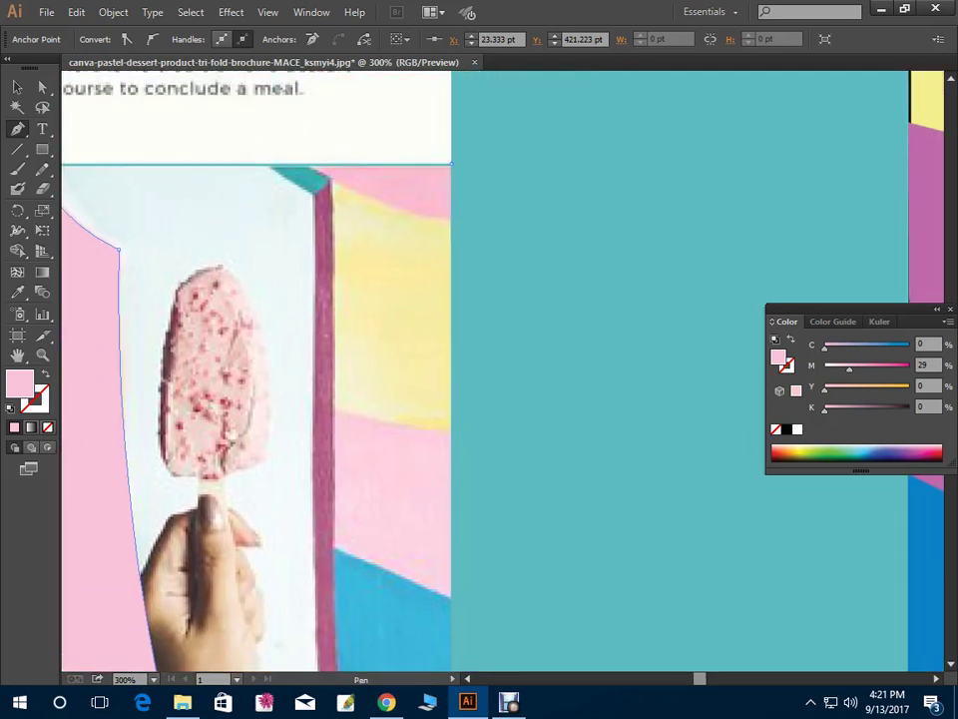
left_click(450, 163)
left_click(450, 218)
left_click(316, 167)
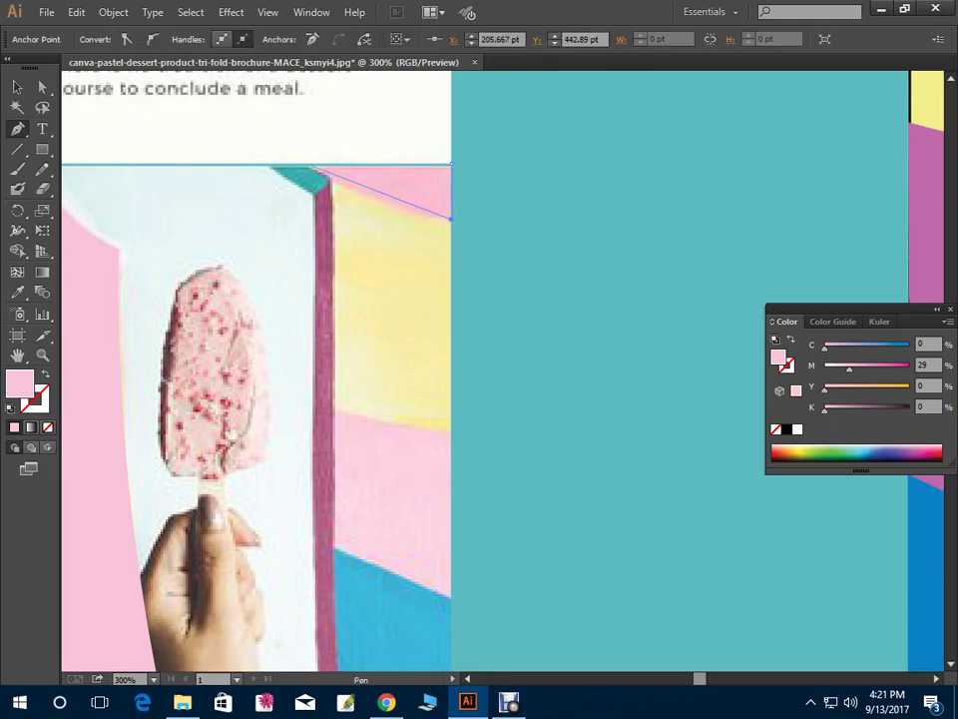
left_click_drag(315, 167, 248, 118)
left_click(450, 164)
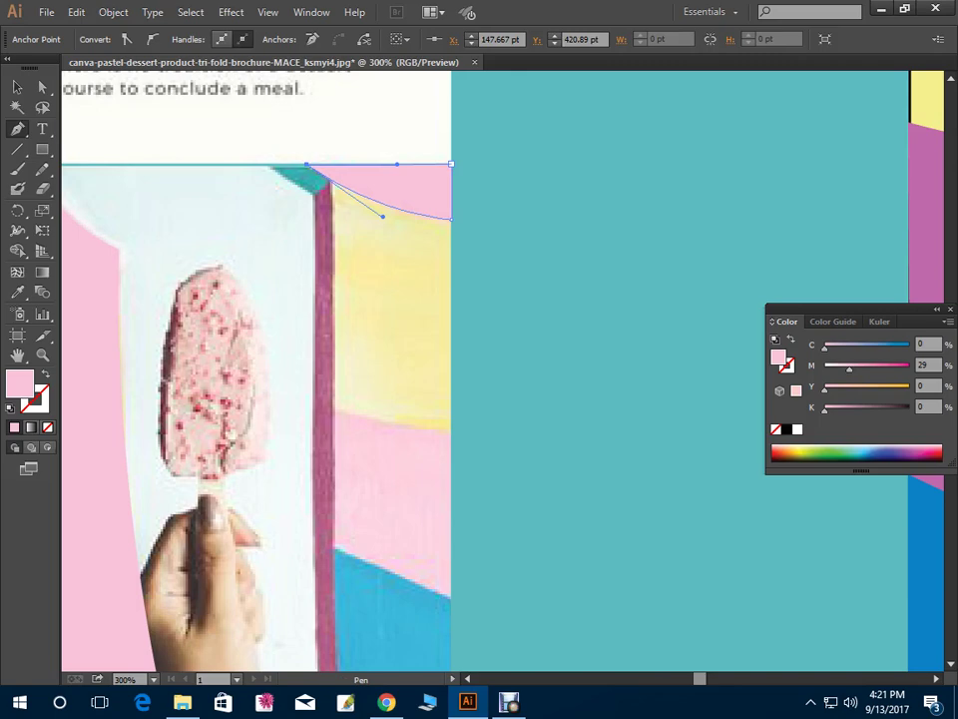
scroll(400, 370, "down", 2)
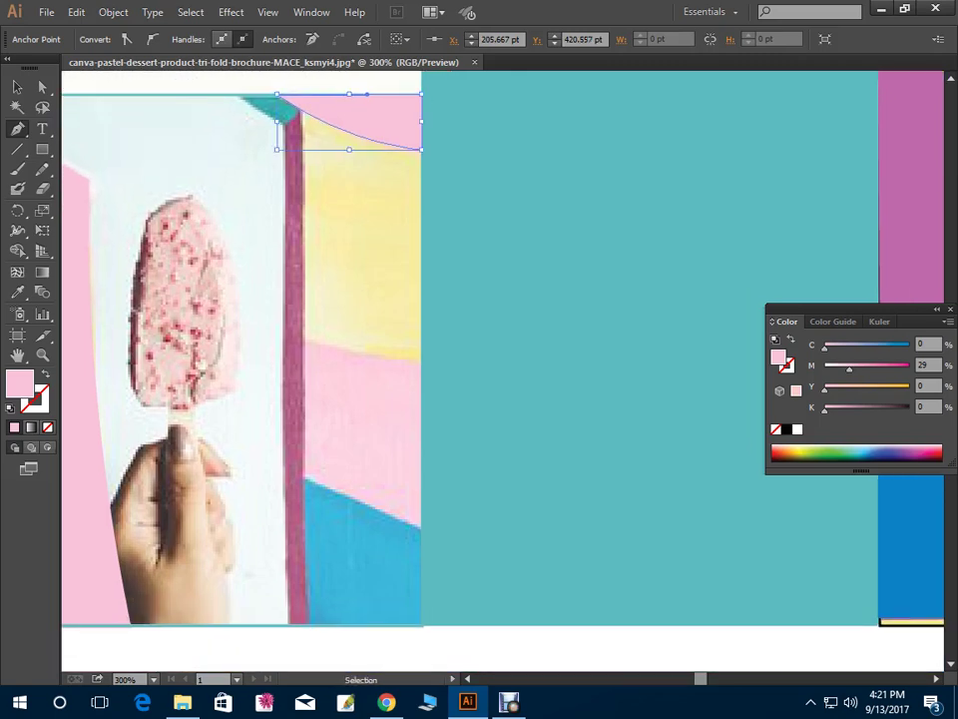
key("ctrl+minus")
scroll(499, 370, "up", 1)
scroll(499, 370, "right", 1)
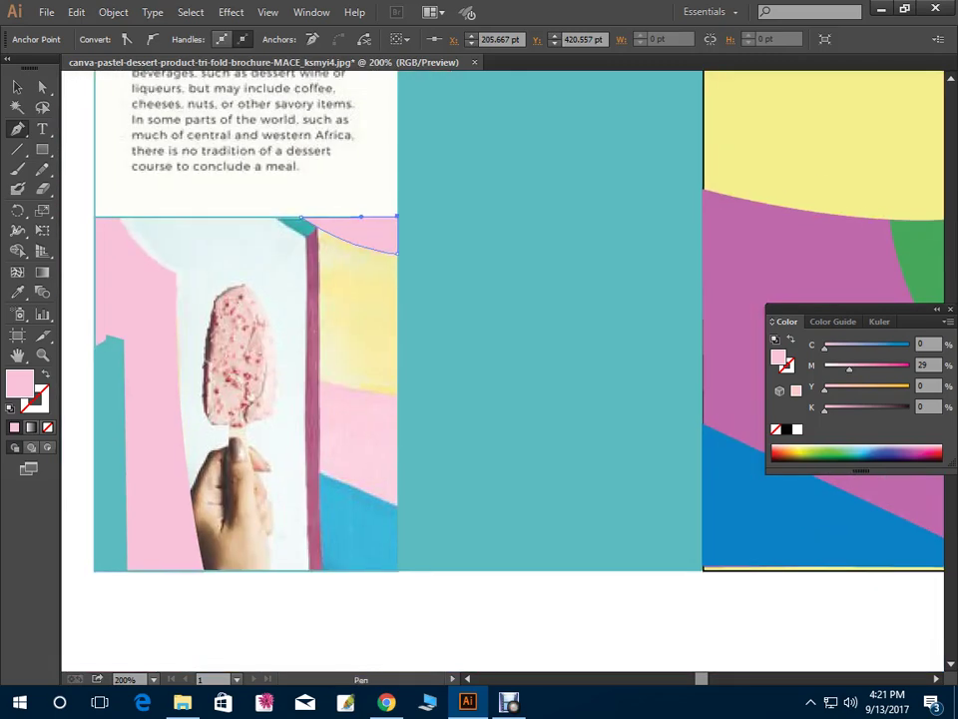
key("Escape")
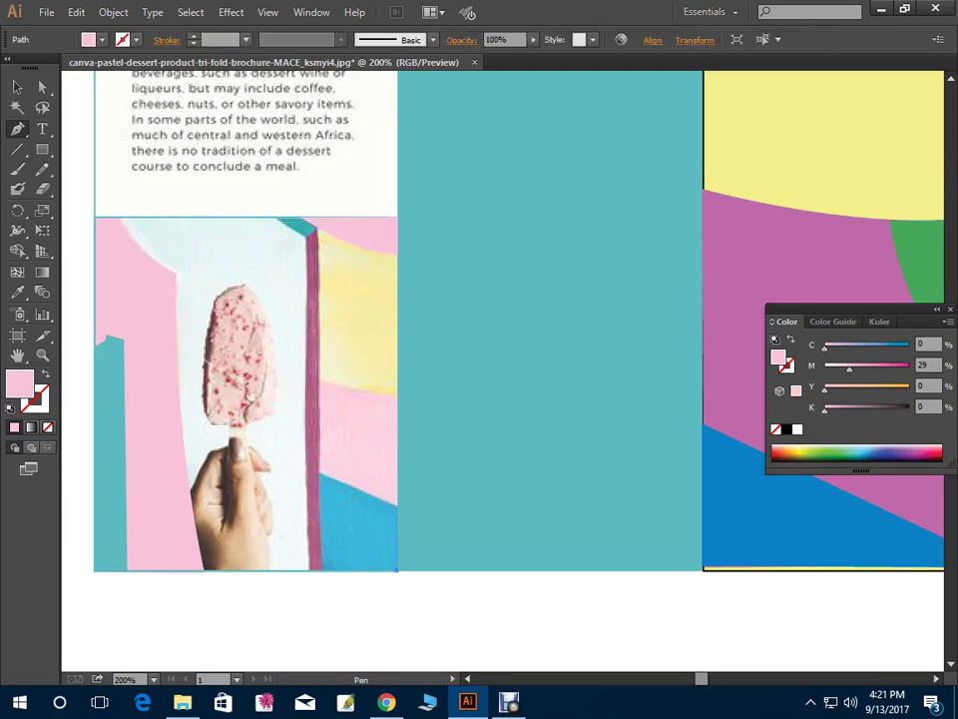
Outline the photo's bottom-right panel from the right edge down to the bottom corner
left_click(264, 363)
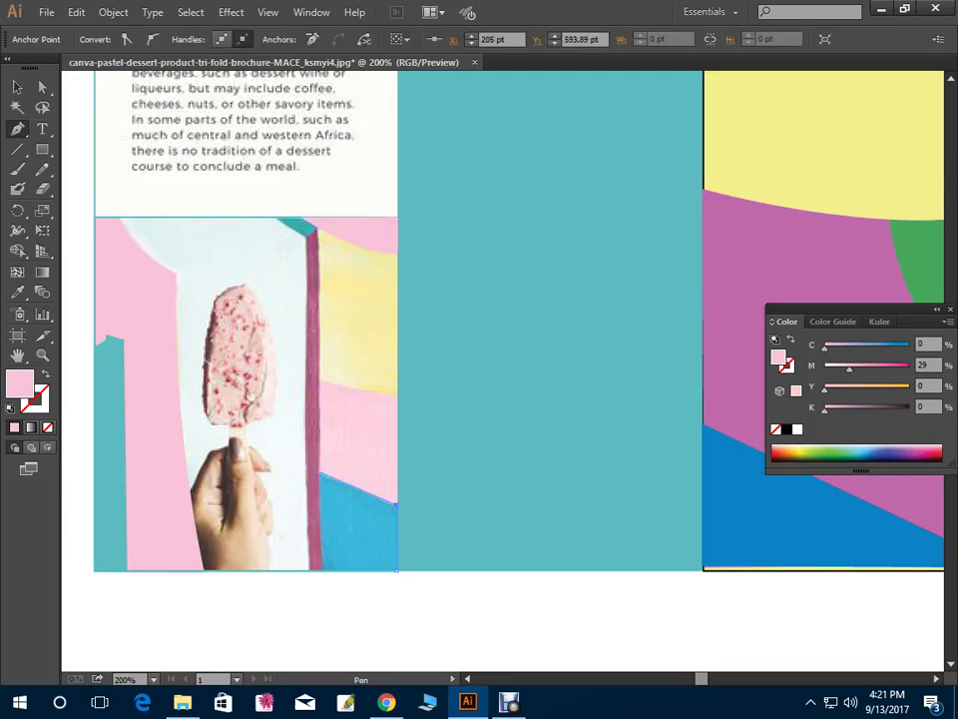
left_click(318, 474)
left_click(326, 575)
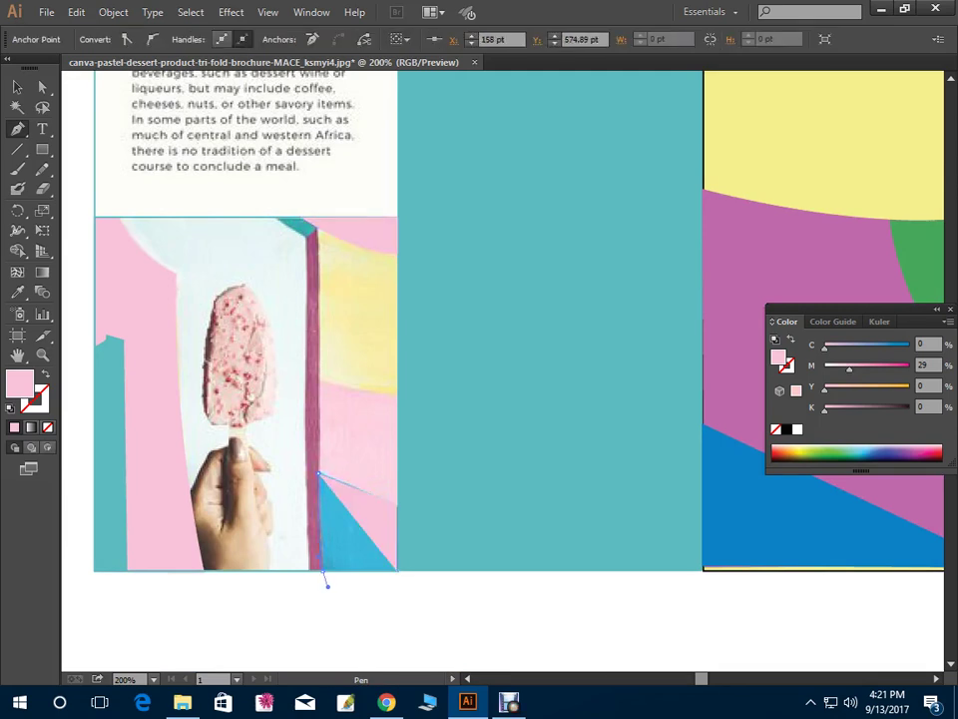
left_click(396, 569)
left_click(397, 504)
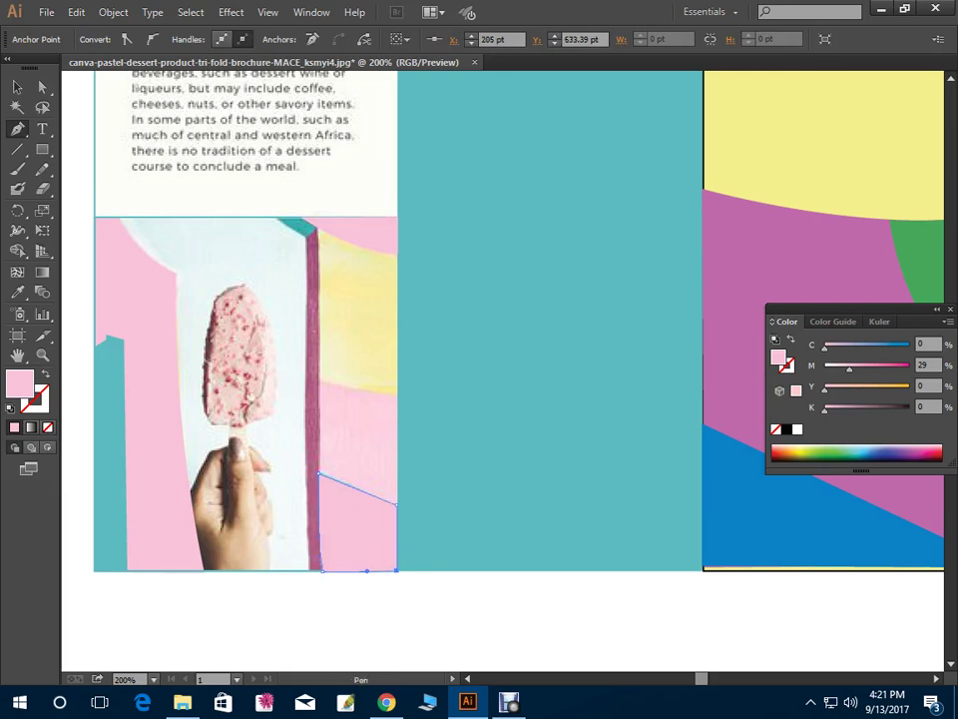
Test-move the blue bottom-right shape, undo the move, and zoom in on the lower right
key("v")
left_click_drag(385, 530, 348, 530)
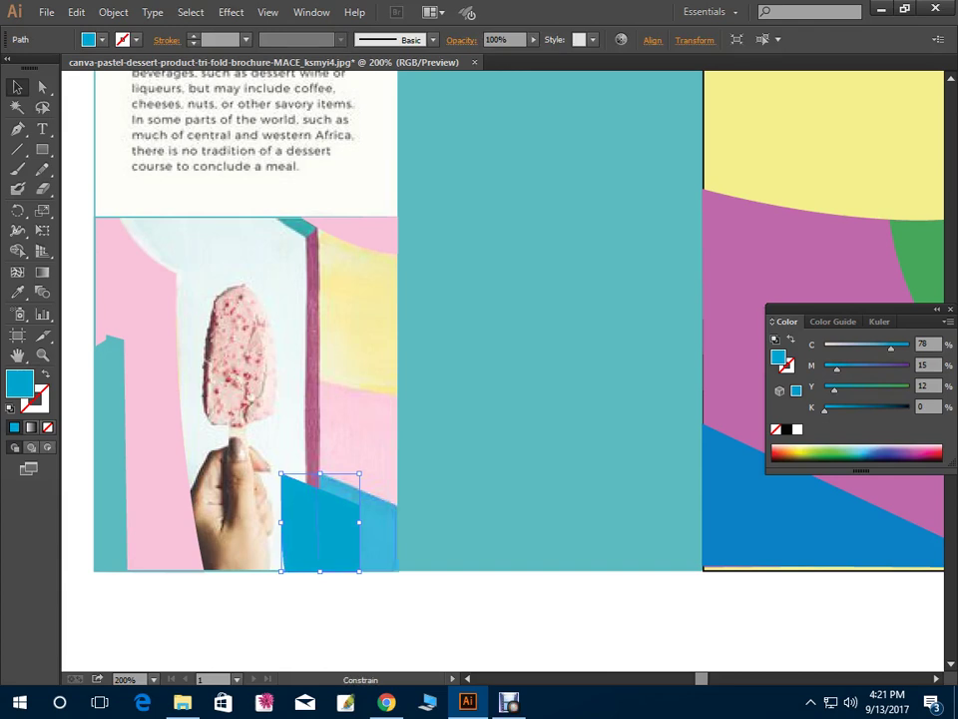
key("ctrl+z")
key("p")
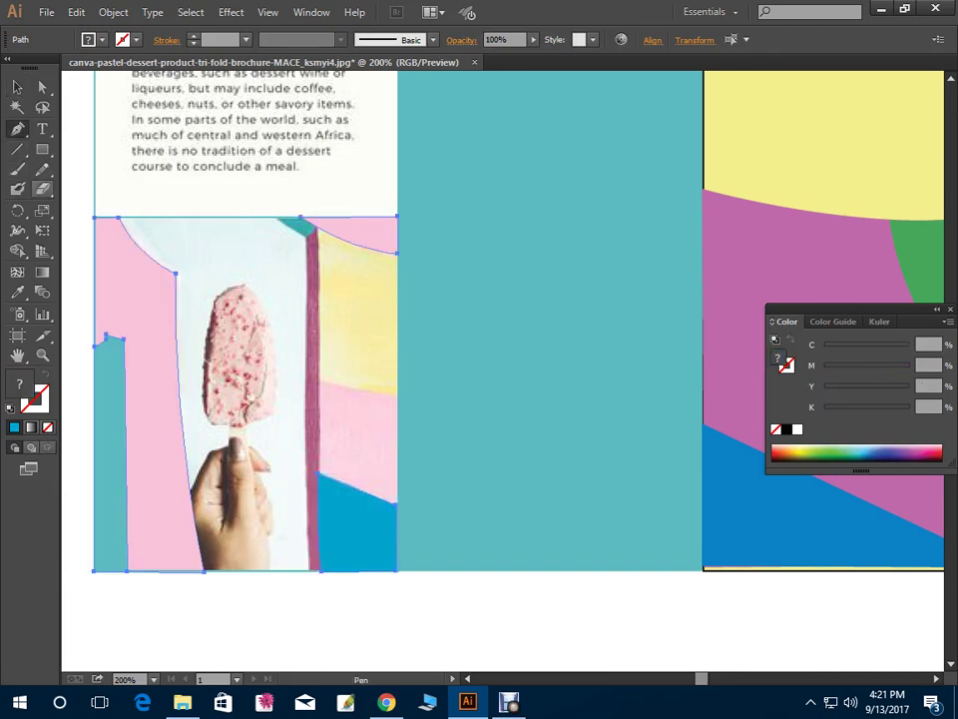
key("ctrl+shift+a")
key("ctrl+plus")
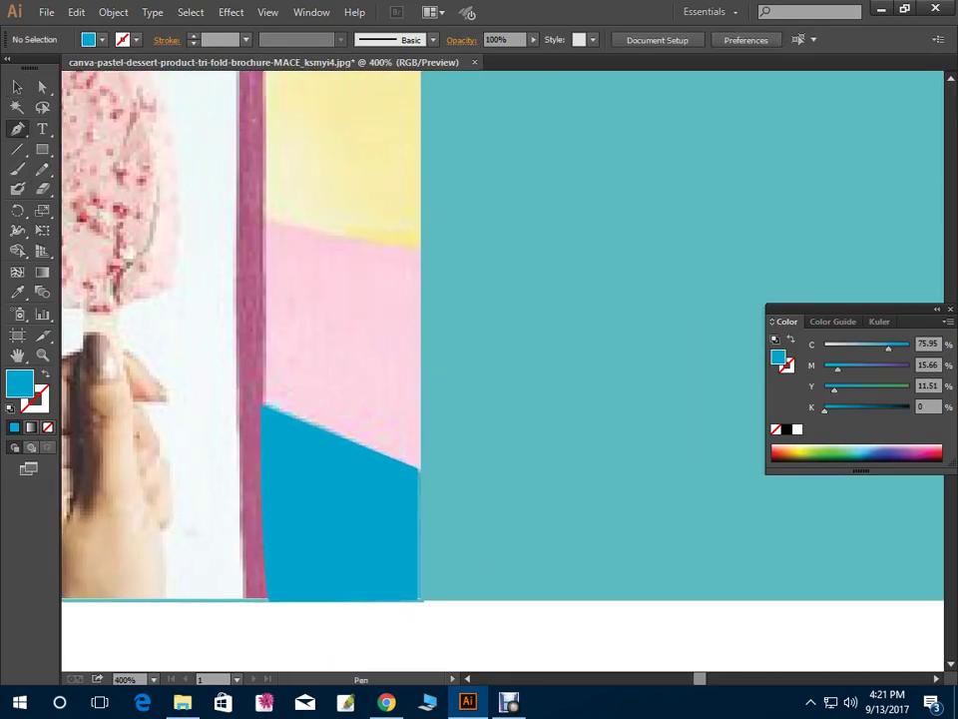
Trace the pink wall panel below the yellow band with a curved top edge
left_click(418, 466)
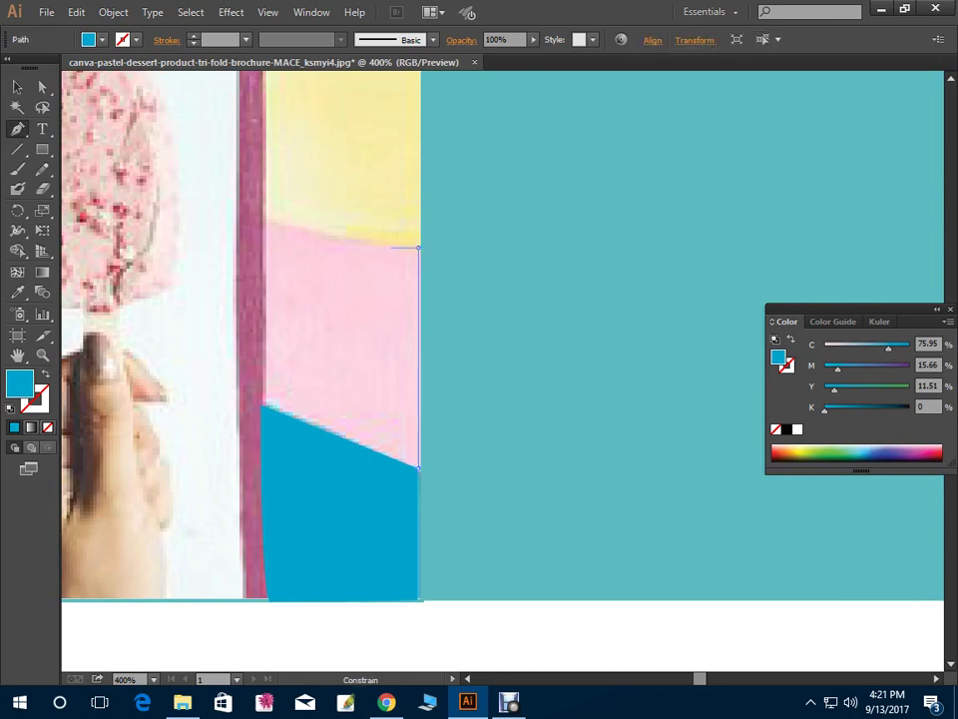
left_click(418, 246)
left_click_drag(265, 217, 245, 207)
left_click(263, 405)
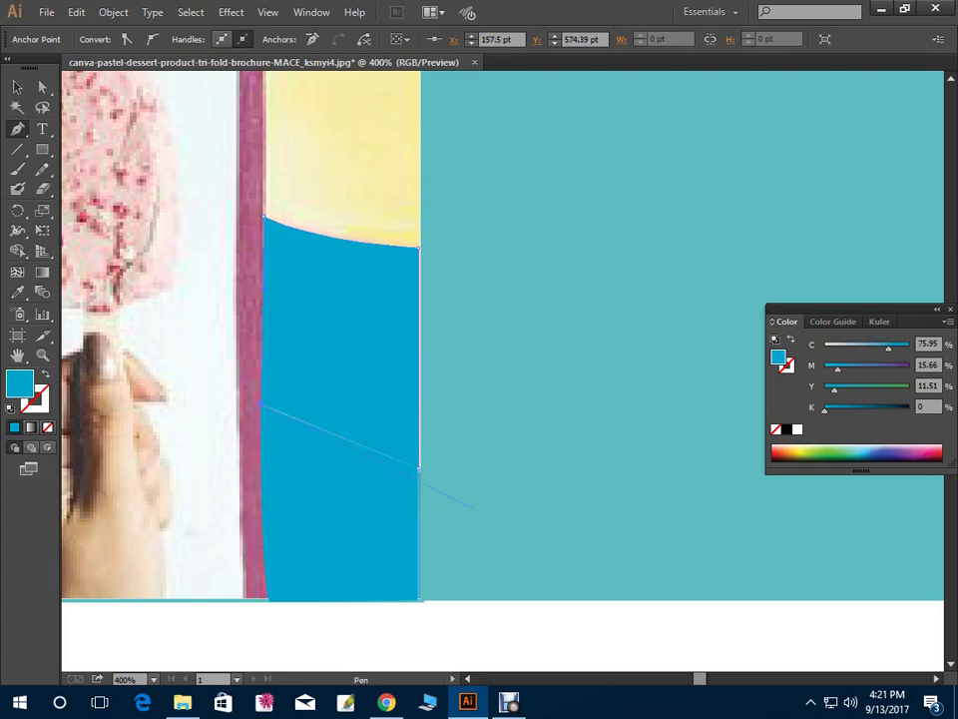
left_click(419, 467)
Recolour the lower wall shape beside the stick light lavender (C12 M15.66)
left_click_drag(834, 388, 824, 389)
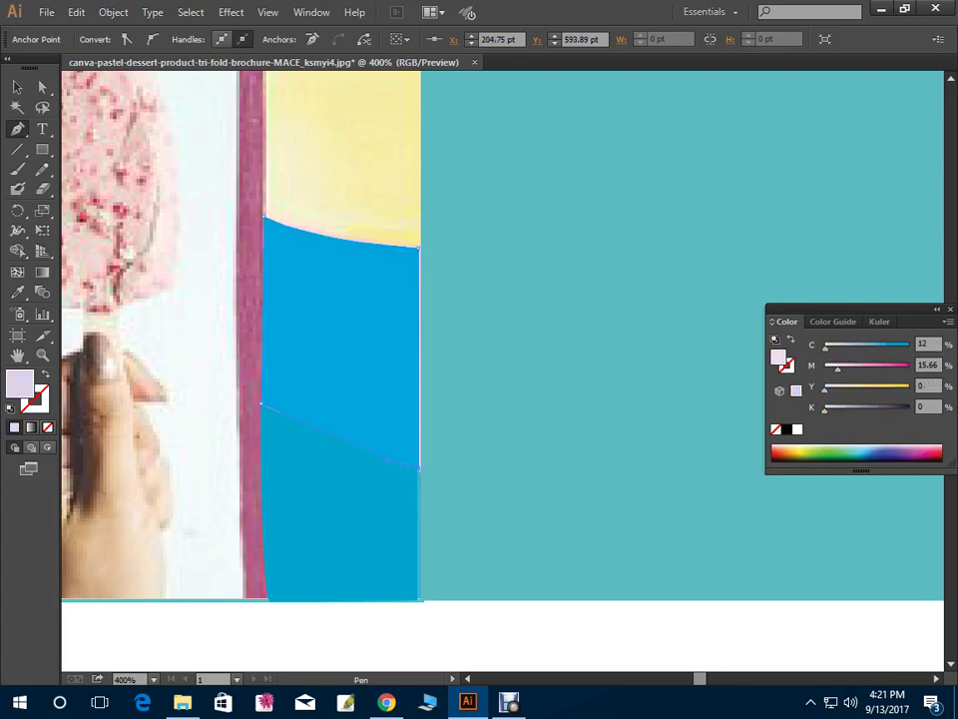
left_click_drag(889, 345, 835, 345)
scroll(240, 369, "up", 5)
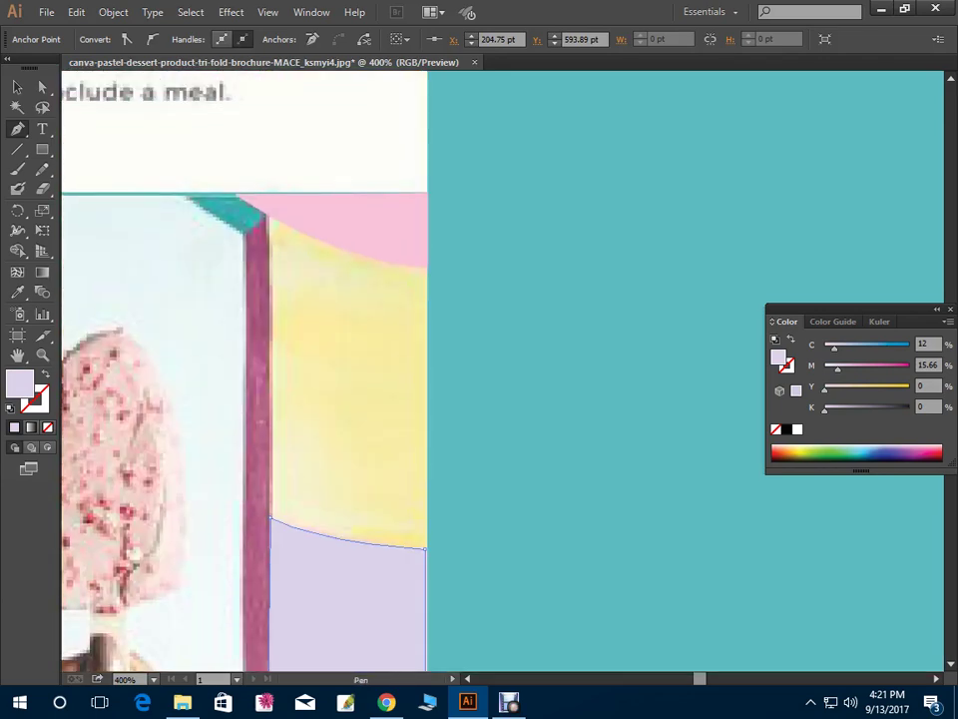
Trace the wall above it, curving along the pink arc, as a closed pale green shape
left_click(267, 214)
left_click_drag(429, 266, 505, 266)
left_click(429, 266)
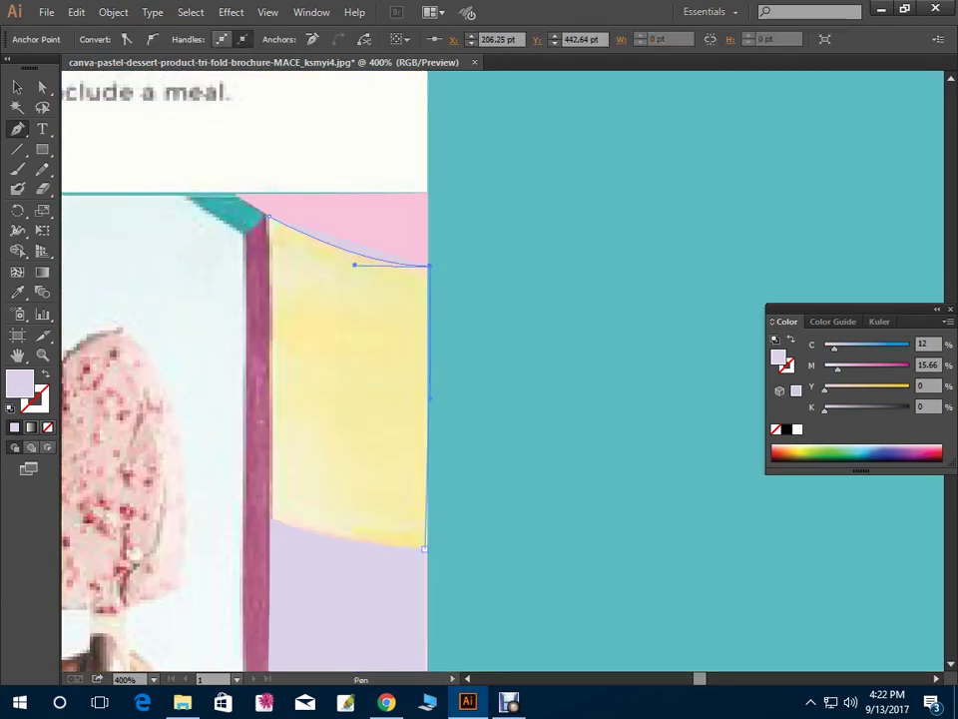
left_click_drag(425, 547, 325, 540)
left_click(425, 547)
left_click_drag(268, 515, 233, 493)
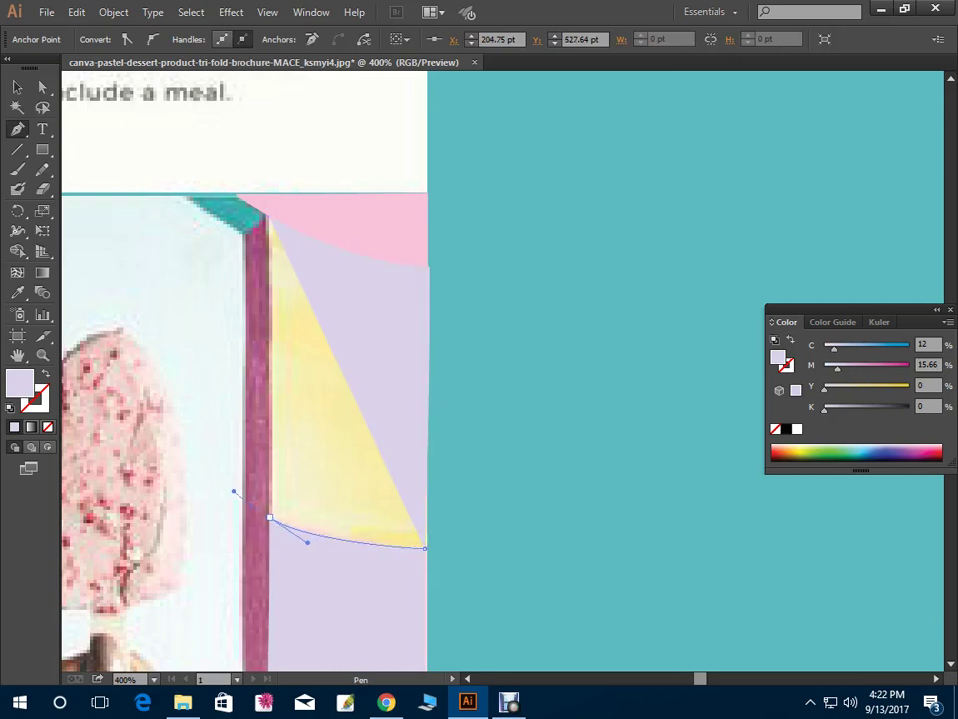
left_click(269, 516)
left_click(267, 214)
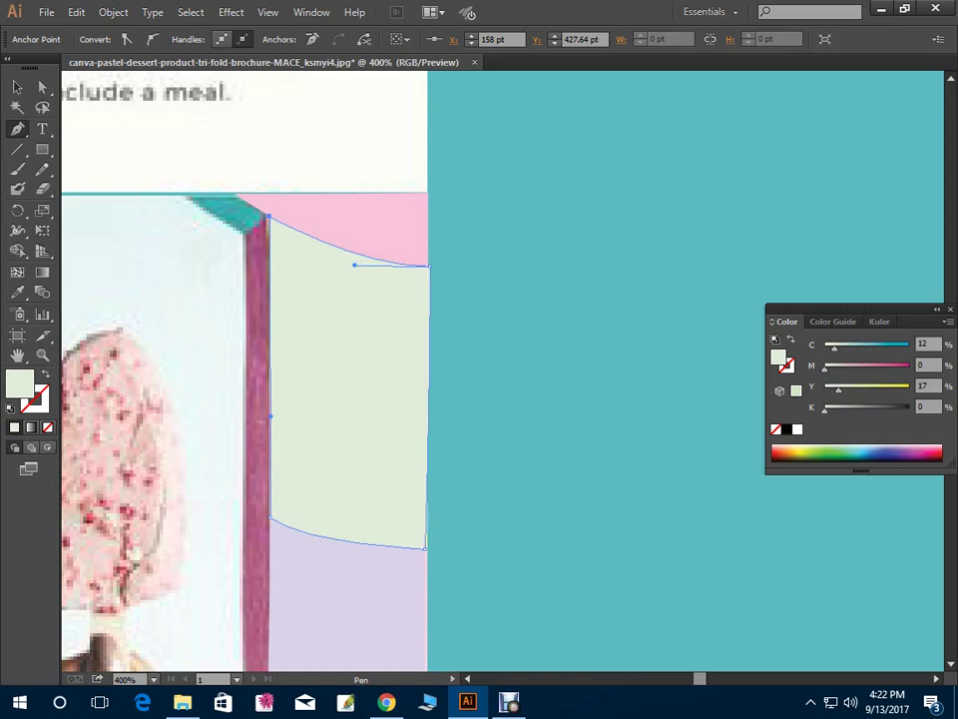
left_click_drag(299, 399, 374, 369)
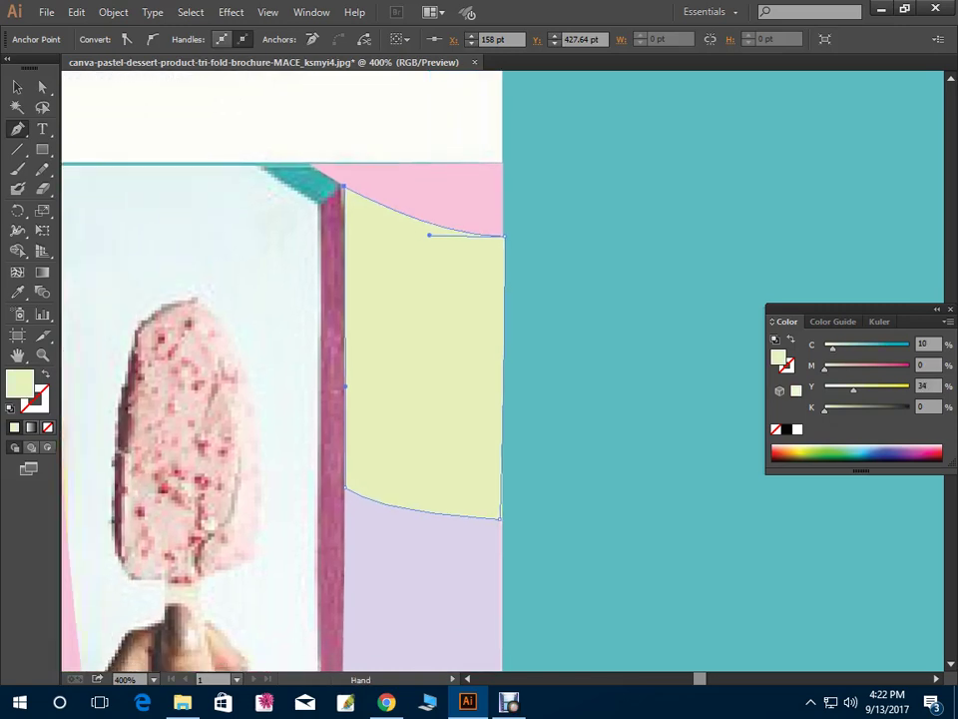
key("ctrl+plus")
key("ctrl+plus")
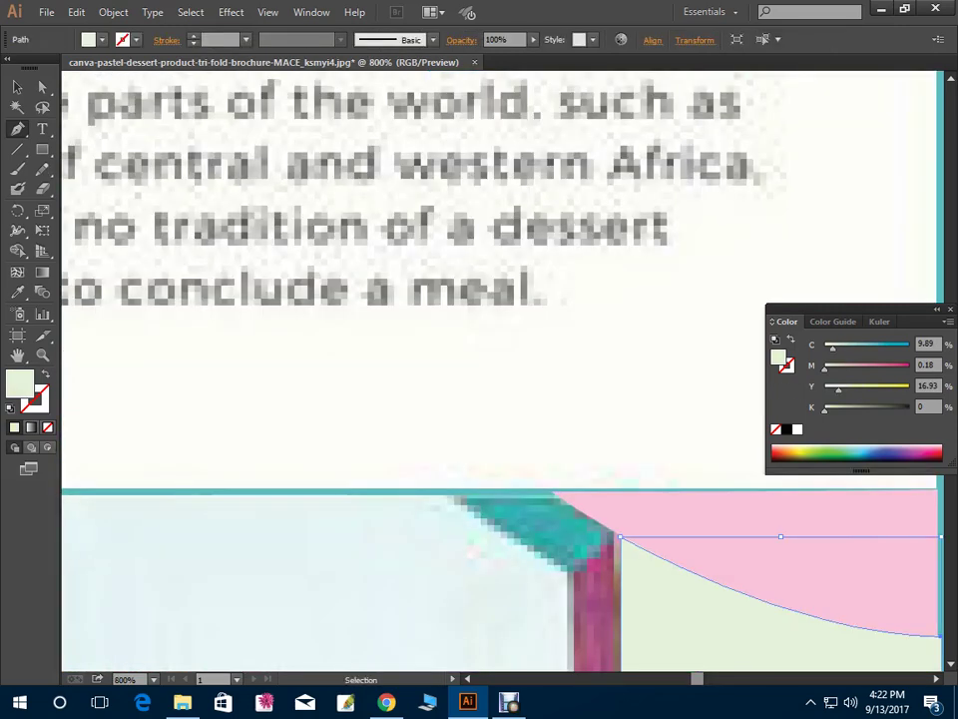
left_click_drag(479, 499, 419, 440)
Pen-trace the small slanted wedge atop the popsicle stick as a closed shape
key("ctrl+shift+a")
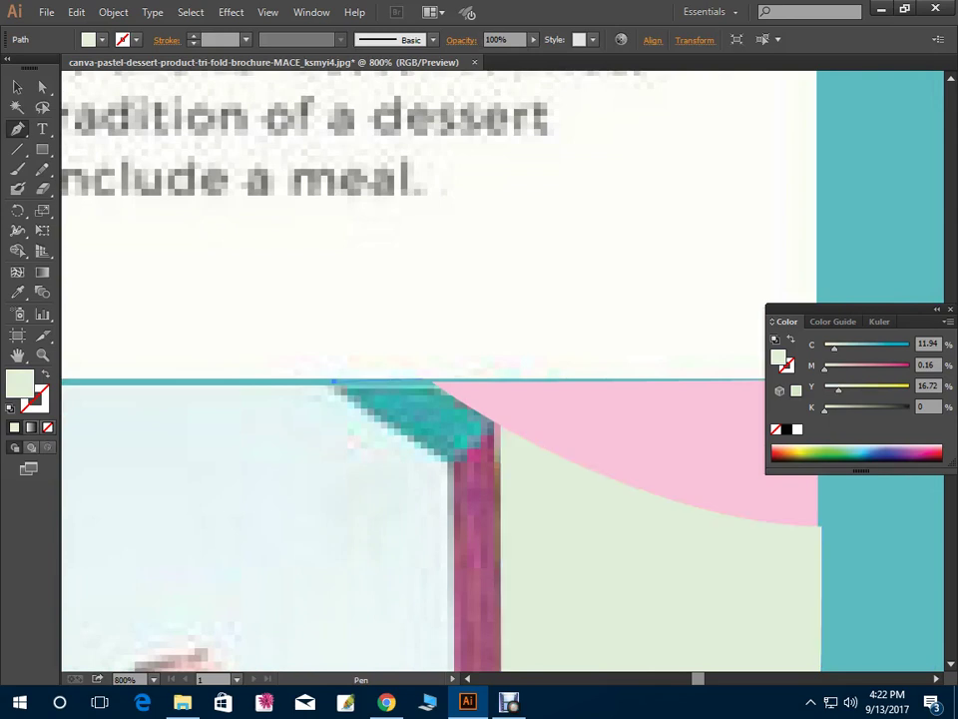
left_click(429, 380)
left_click_drag(499, 427, 509, 435)
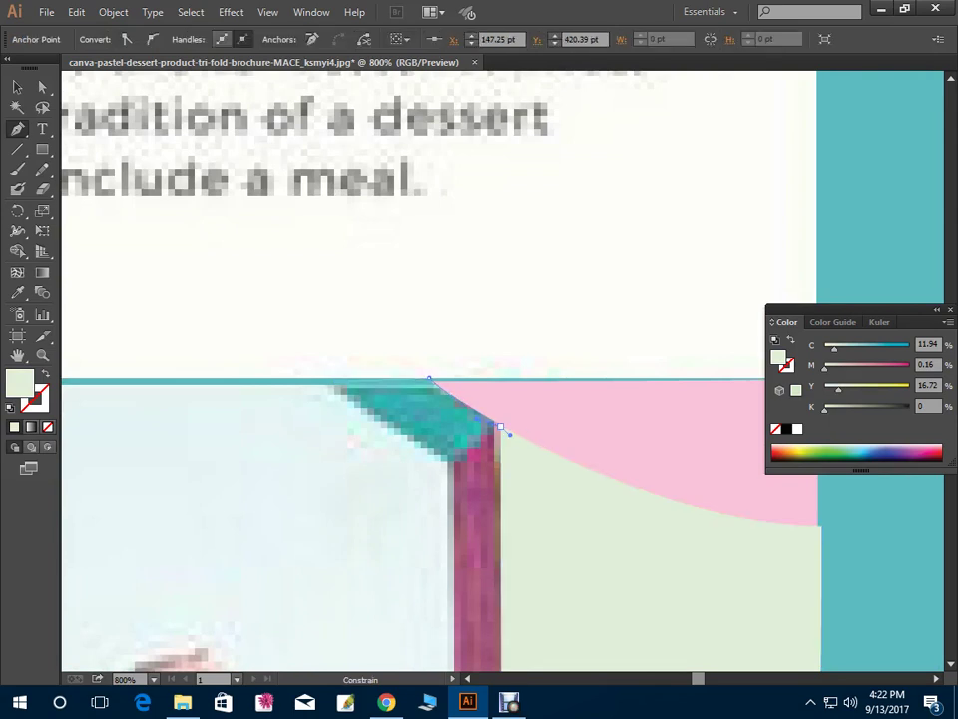
left_click(448, 461)
left_click(351, 408)
left_click(334, 382)
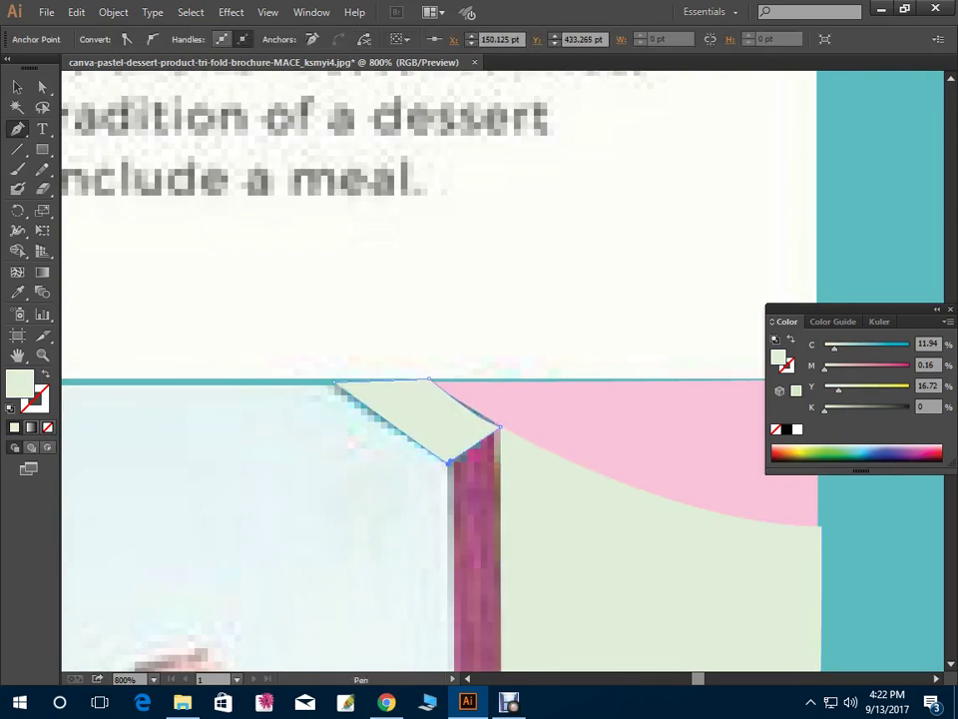
left_click_drag(334, 382, 319, 371)
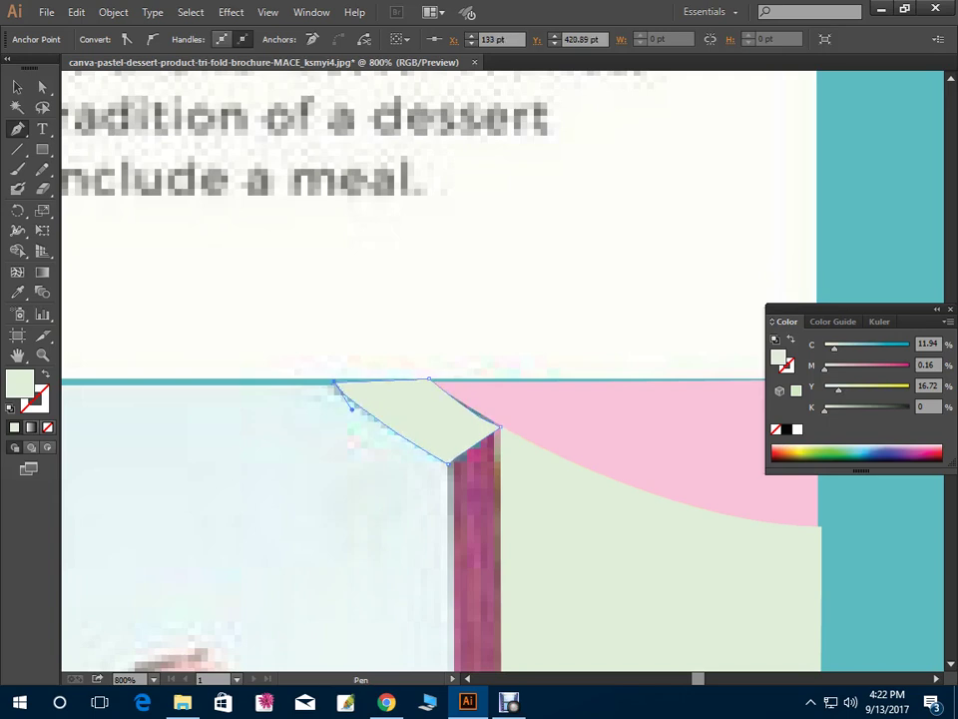
Fill the wedge teal-green (about C82 M13 Y63) and zoom back out to the whole photo
left_click_drag(833, 348, 909, 349)
scroll(440, 400, "down", 6)
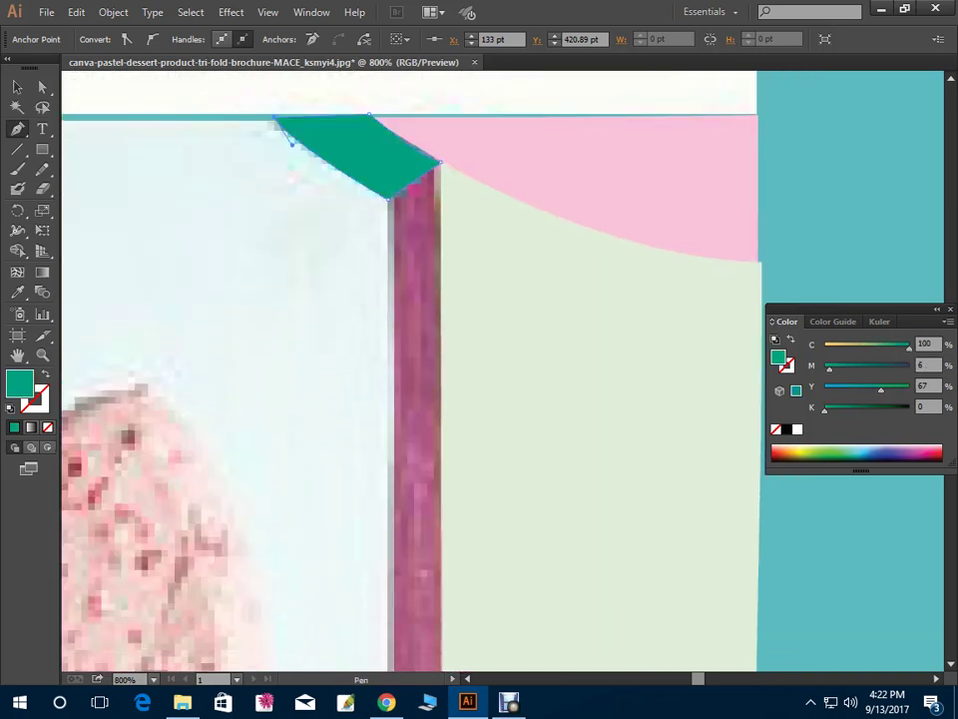
scroll(399, 369, "down", 1)
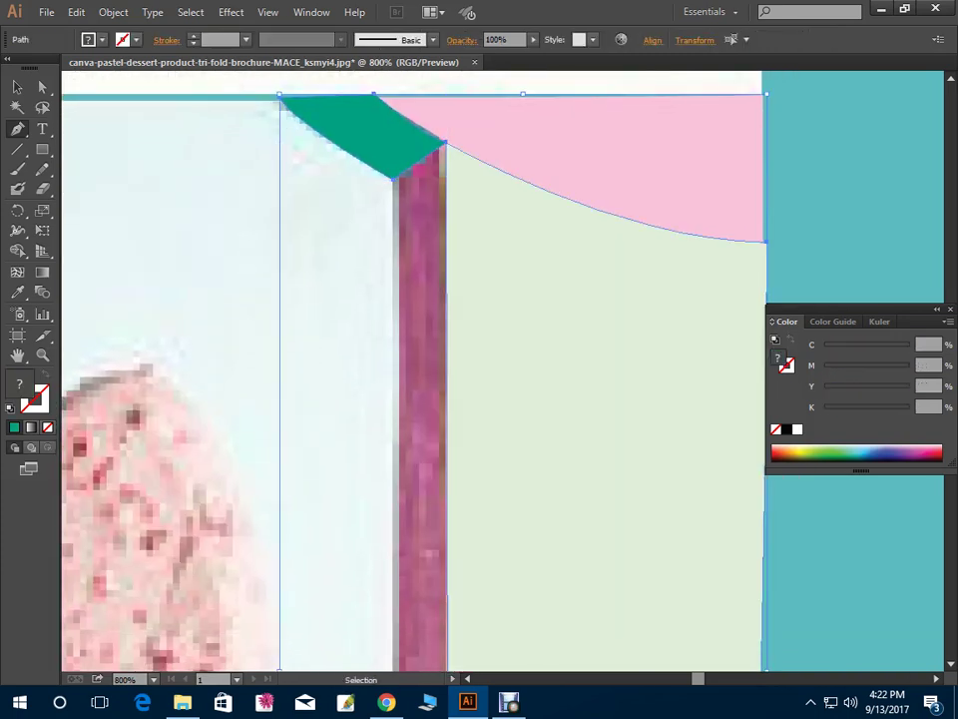
key("ctrl+shift+a")
key("ctrl+z")
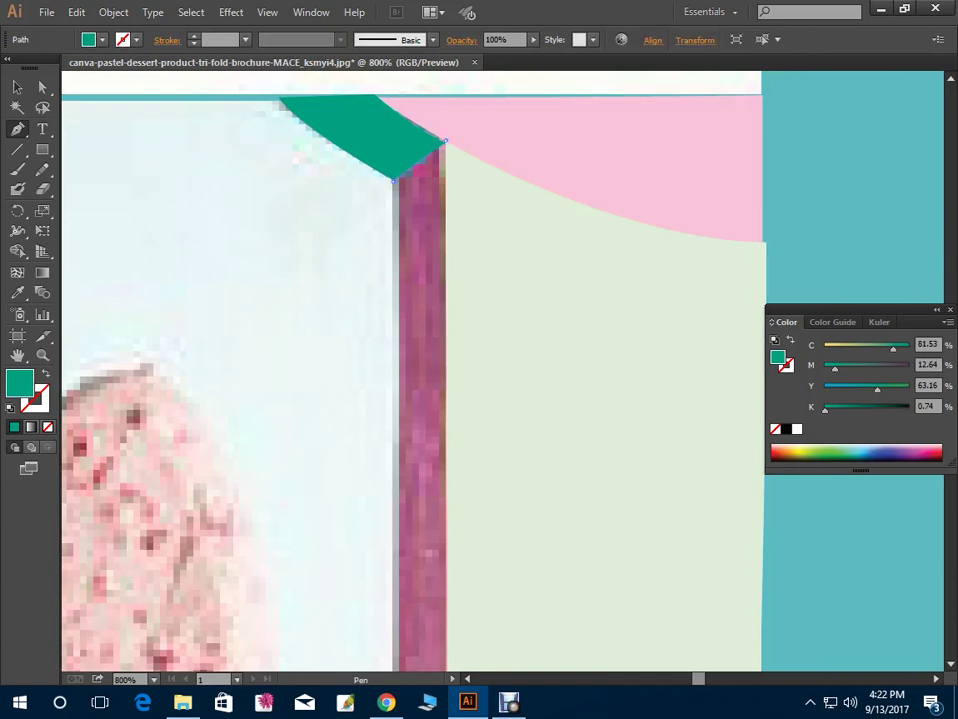
key("ctrl+z")
scroll(400, 369, "down", 5)
key("ctrl+minus")
key("ctrl+minus")
key("ctrl+minus")
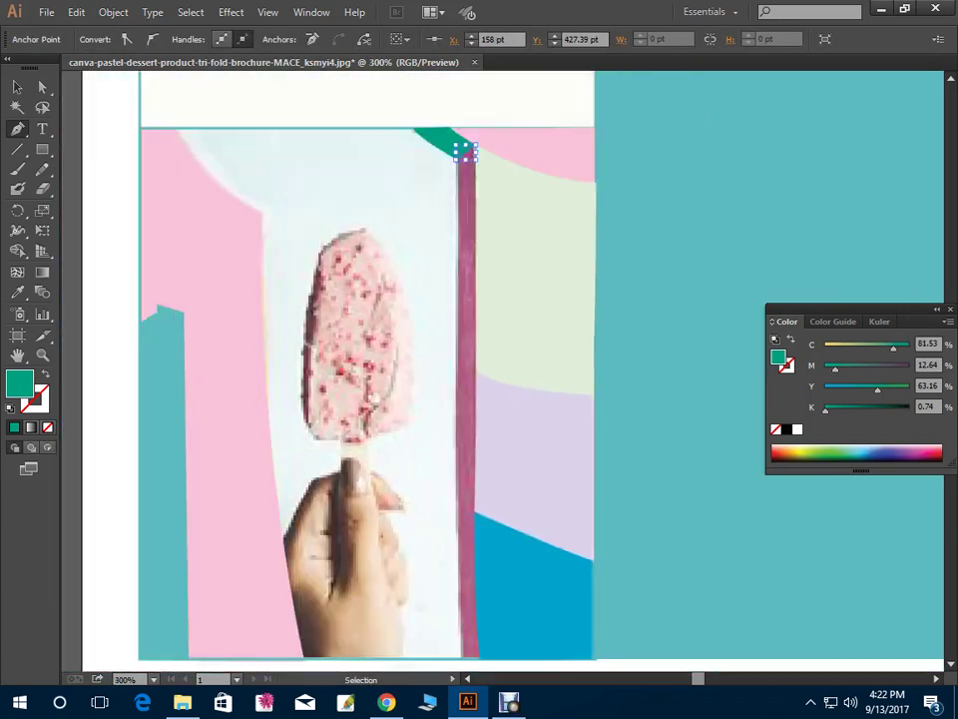
key("ctrl+minus")
scroll(479, 369, "down", 3)
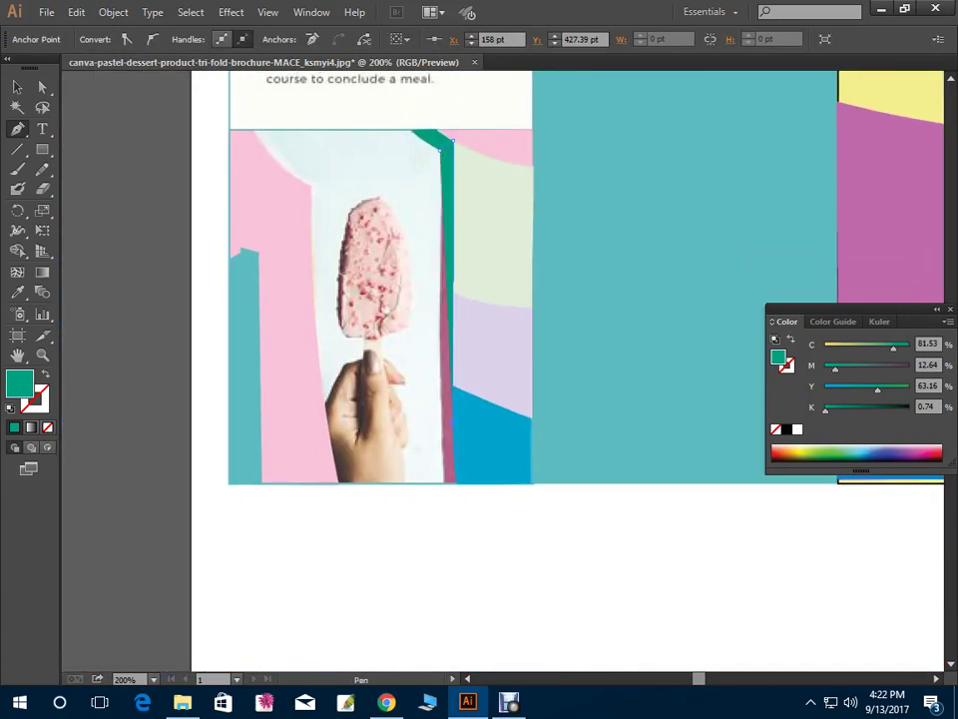
Outline the popsicle stick as a narrow closed strip reaching the photo's bottom edge
left_click_drag(455, 484, 457, 499)
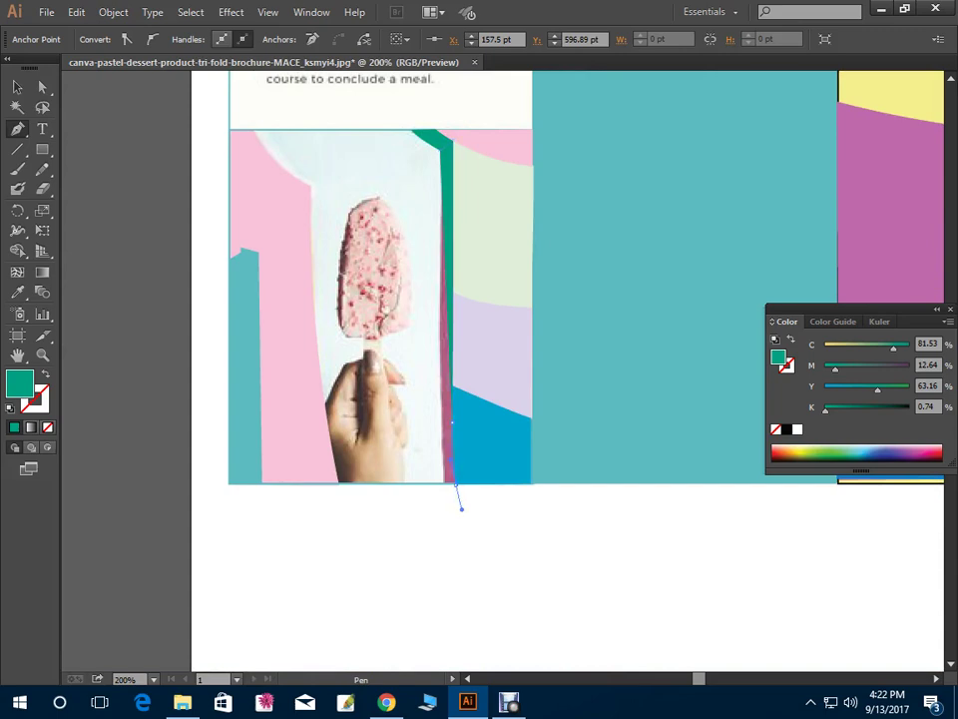
left_click(444, 484)
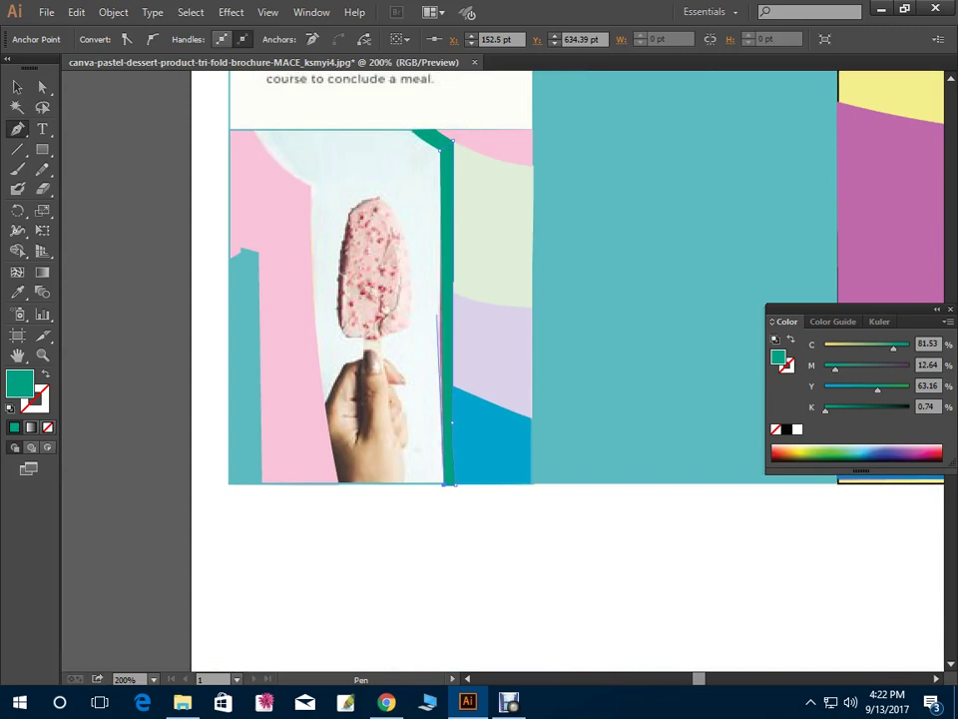
left_click(440, 269)
left_click(452, 422)
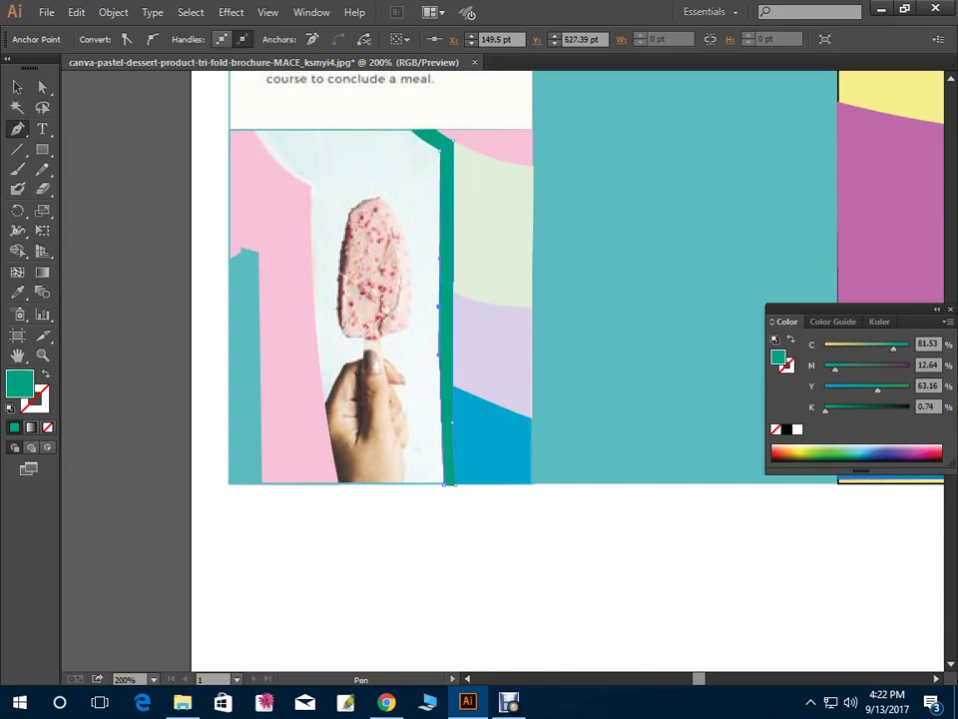
left_click(455, 281)
Set the stick's fill toward brown, entering C44 M77 in the Color panel
type("0")
key("Tab")
type("50")
key("Tab")
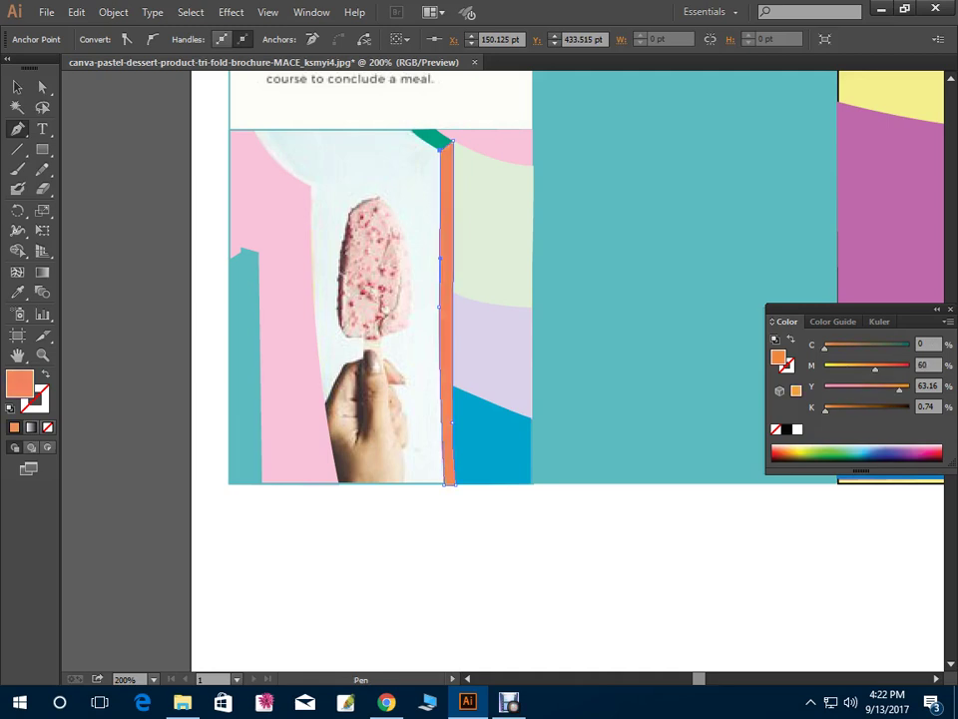
type("44")
key("Tab")
type("77")
key("Tab")
Enter Y67 to finish the stick's brown fill, then zoom out to the whole brochure
type("67")
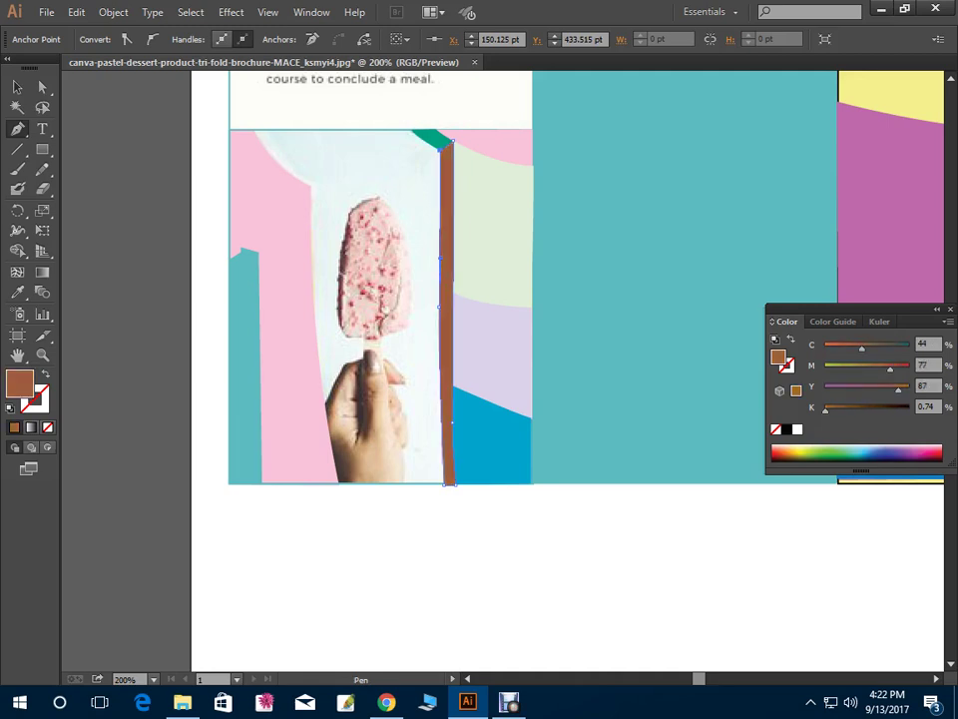
left_click(368, 567, "ctrl")
key("ctrl+minus")
key("ctrl+minus")
key("ctrl+minus")
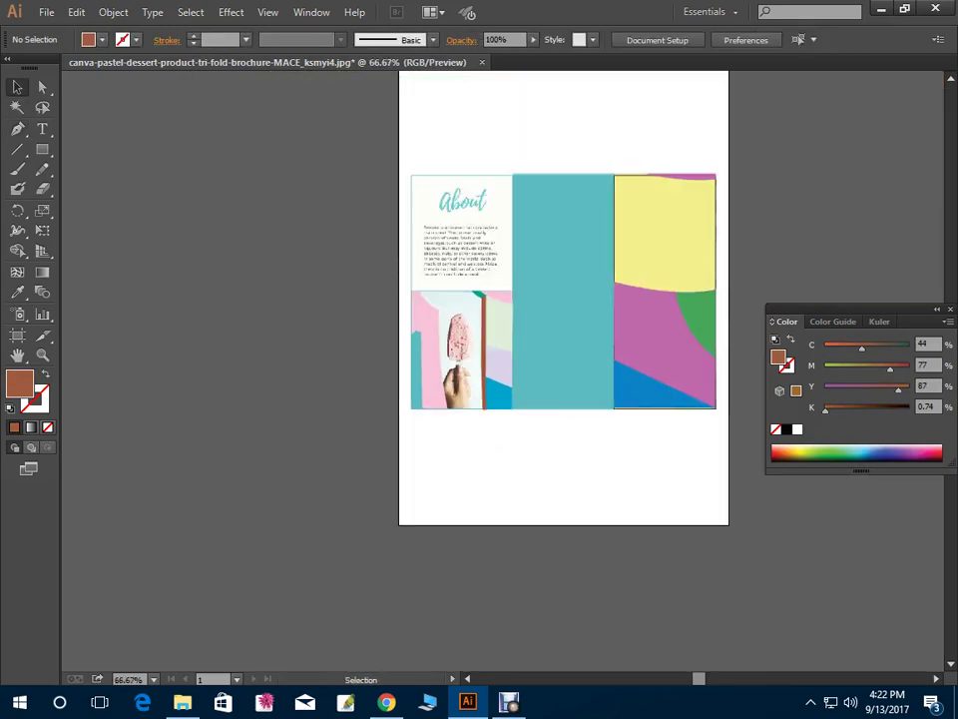
key("ctrl+a")
key("ctrl+shift+a")
Drag the original brochure JPG below the traced artwork and bring up the Debut recorder
key("ctrl+a")
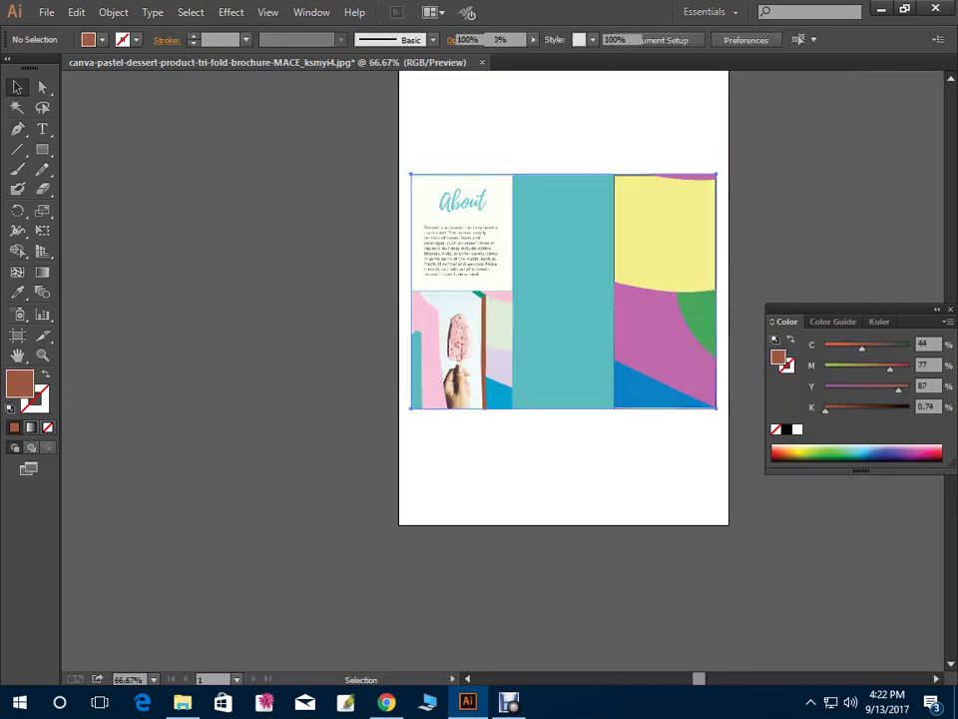
left_click_drag(564, 292, 564, 535)
key("ctrl+a")
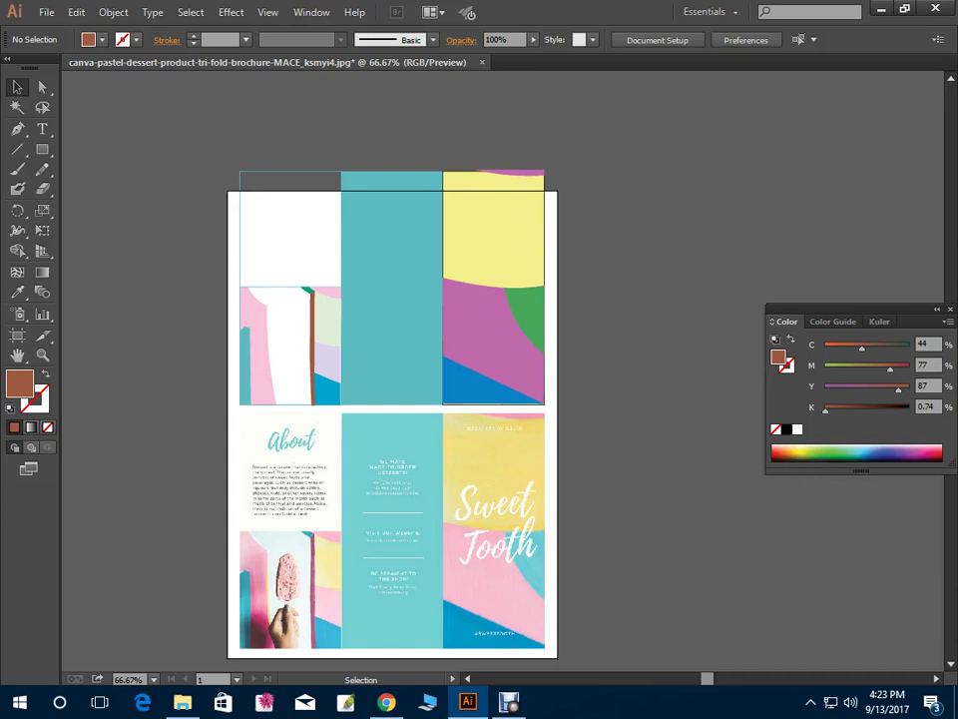
left_click(510, 701)
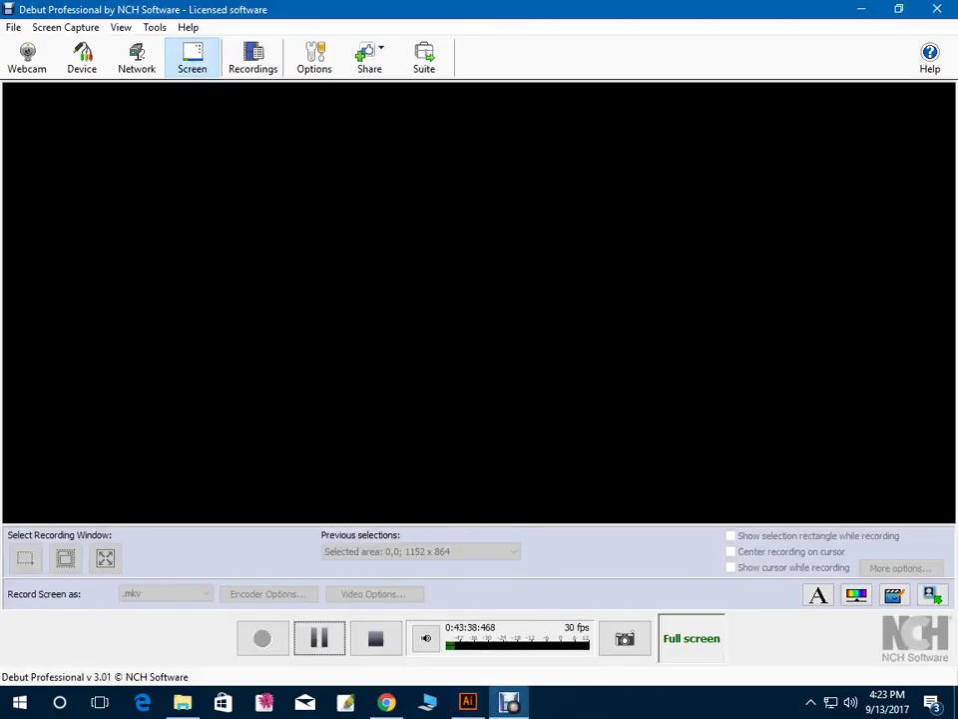